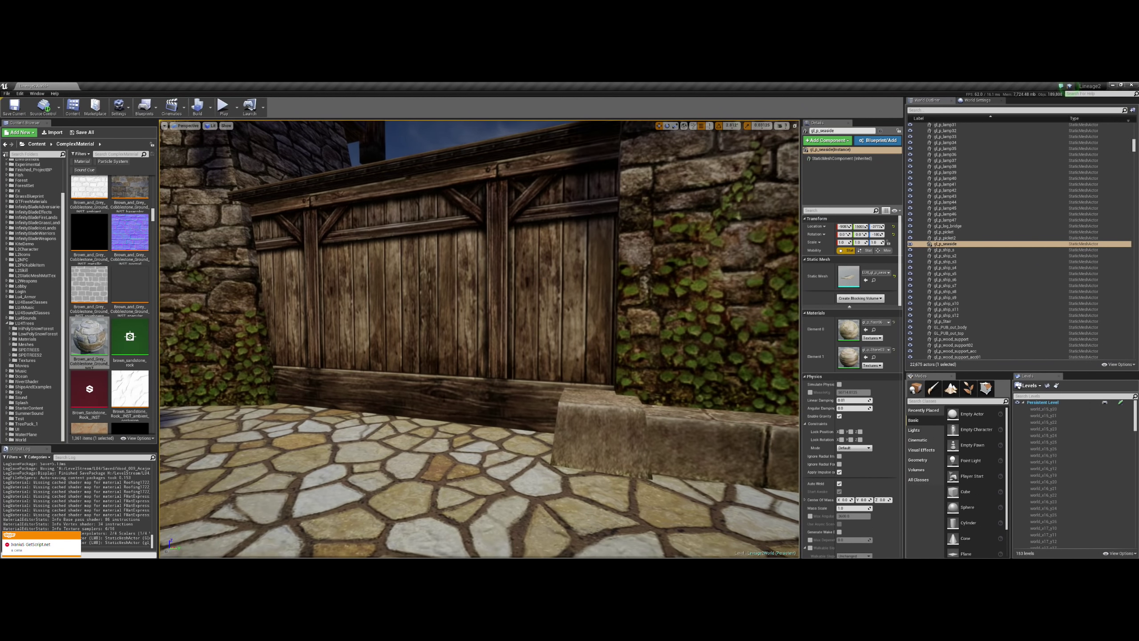
- Turn the view past the wooden gate and fly out to the town wall above the flooded marsh
{"action": "right_click_drag", "start_coordinate": [467, 384], "coordinate": [628, 386]}
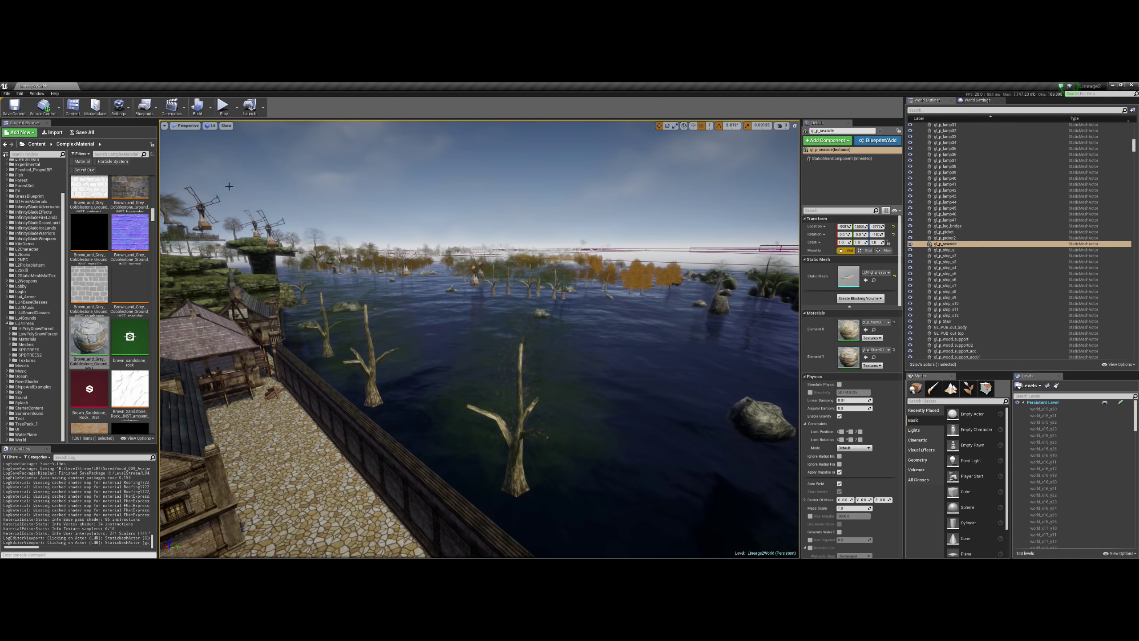
- Set the viewport's Far View Plane to 10000 after first dragging it up to 44000
{"action": "left_click", "coordinate": [165, 126]}
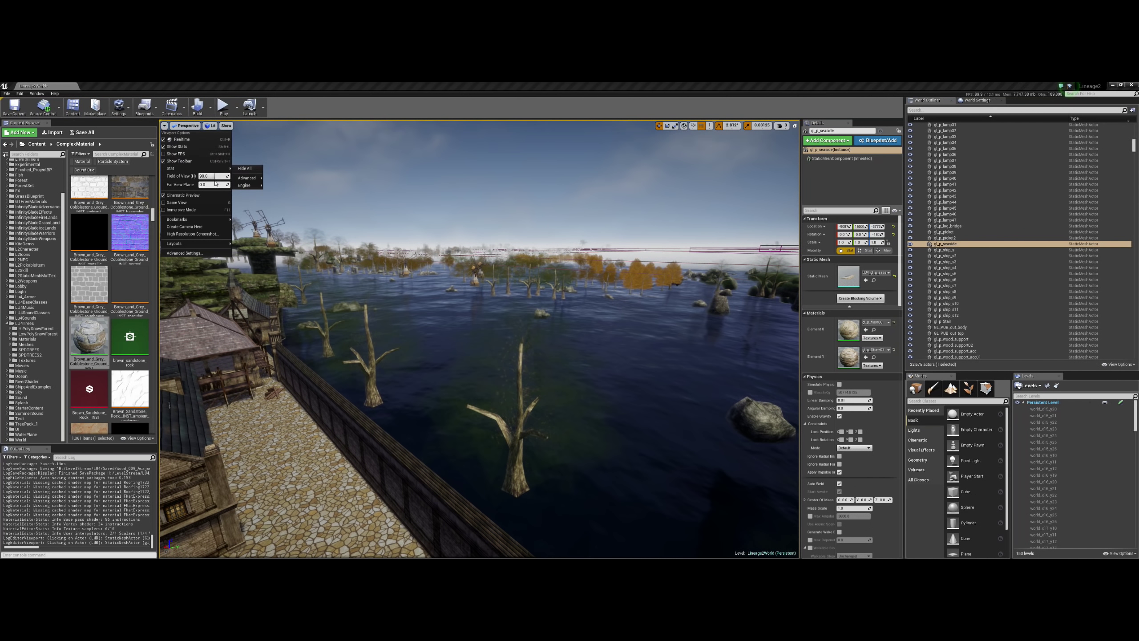
{"action": "left_click_drag", "start_coordinate": [215, 183], "coordinate": [242, 183]}
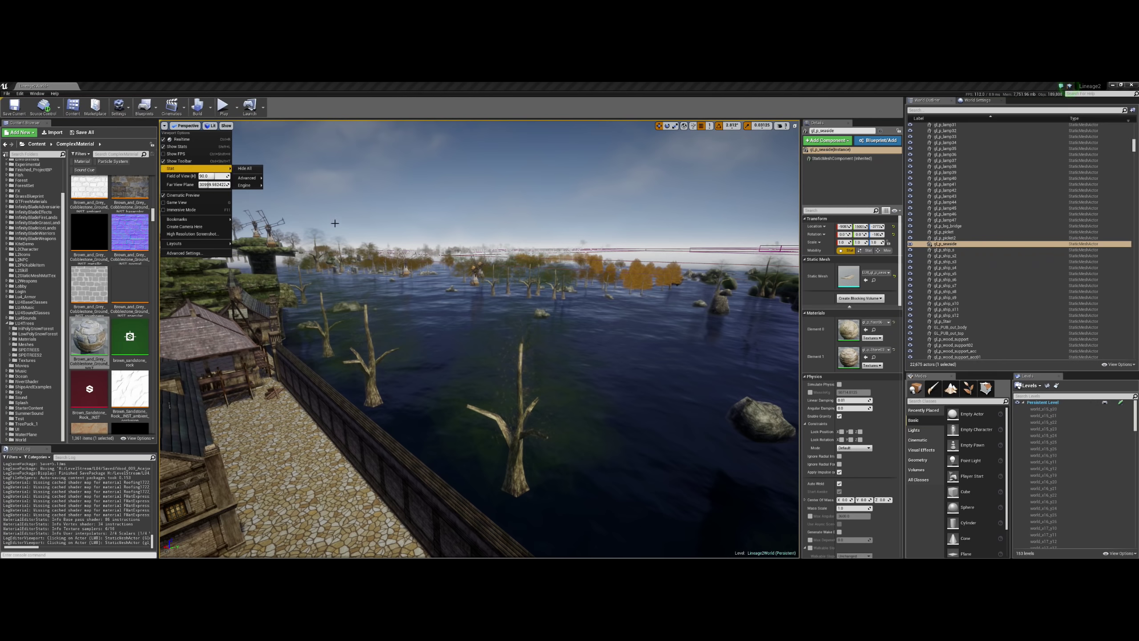
{"action": "left_click", "coordinate": [326, 210]}
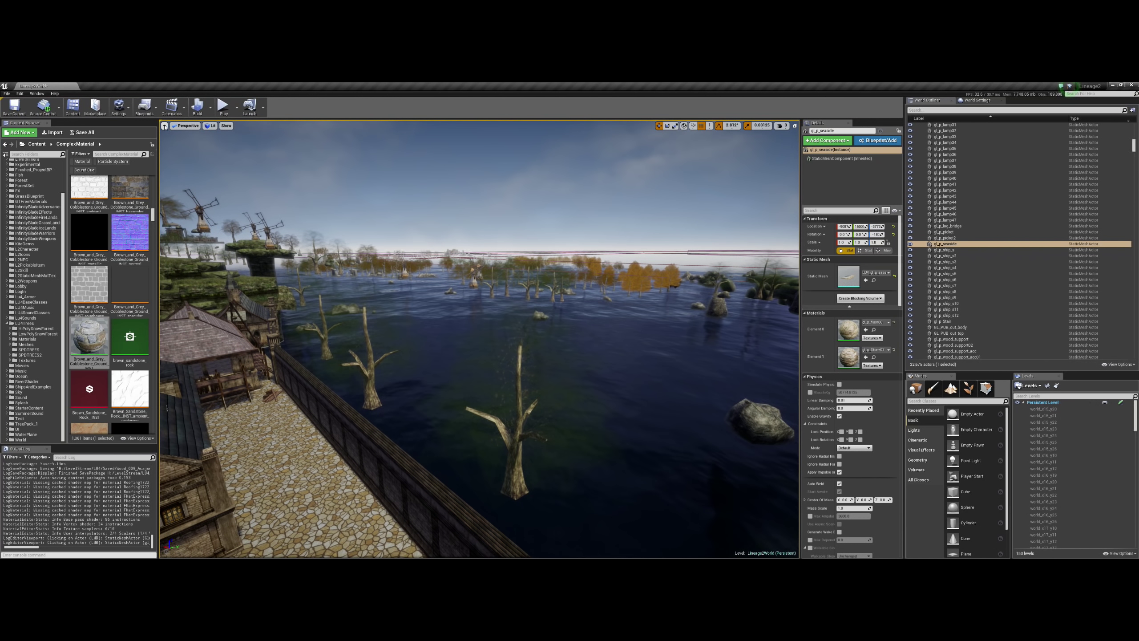
{"action": "left_click", "coordinate": [164, 127]}
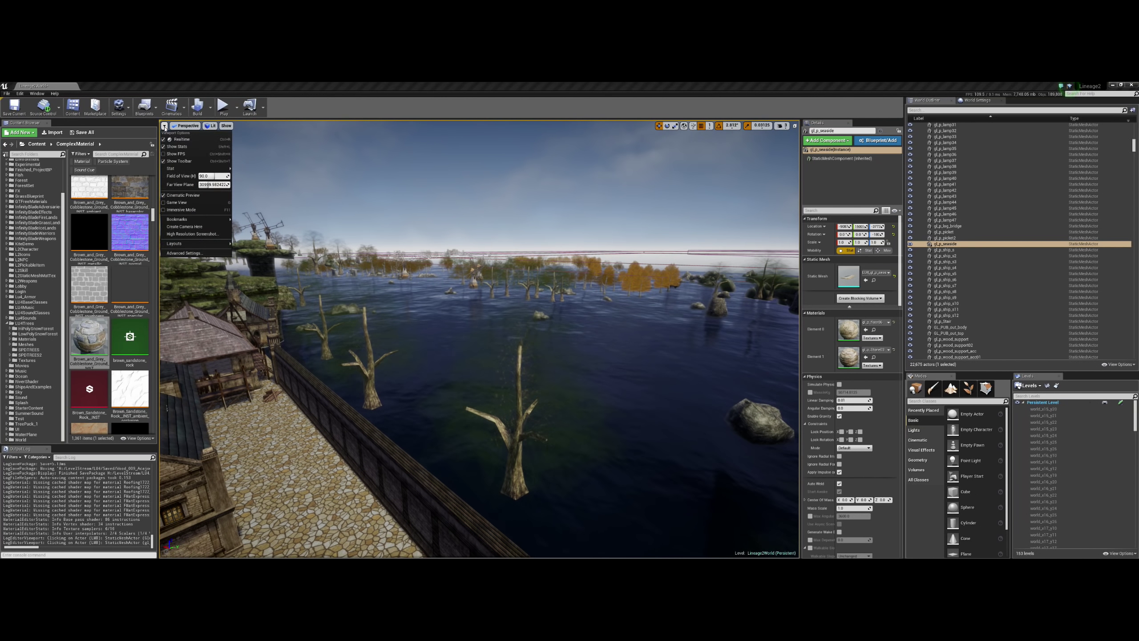
{"action": "left_click", "coordinate": [212, 184]}
{"action": "type", "text": "10000.0"}
- Fly the camera over the marsh water and courtyard, then across the rooftops toward the sea
{"action": "left_click_drag", "start_coordinate": [262, 203], "coordinate": [264, 203]}
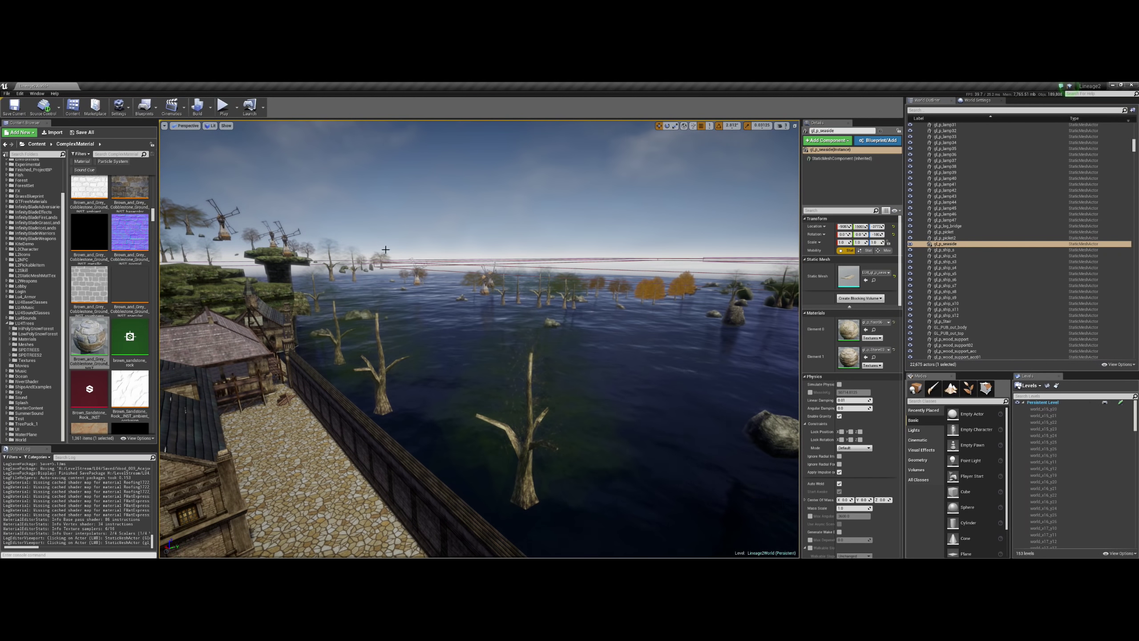
{"action": "left_click_drag", "start_coordinate": [385, 249], "coordinate": [368, 251]}
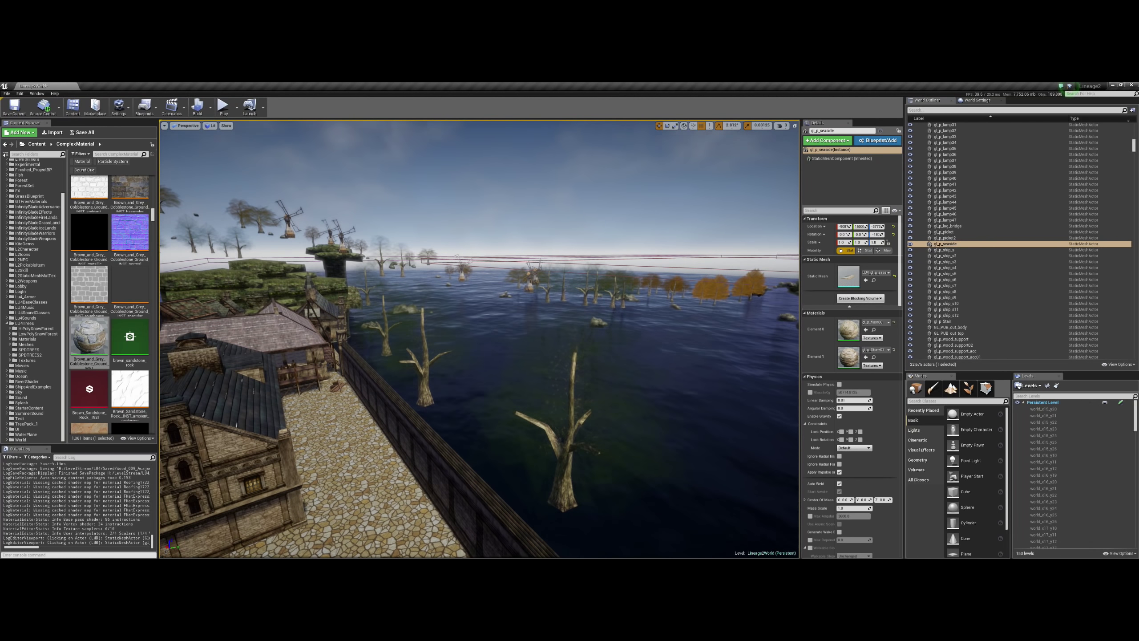
{"action": "mouse_move", "coordinate": [367, 251]}
{"action": "left_mouse_down"}
{"action": "mouse_move", "coordinate": [440, 252]}
{"action": "mouse_move", "coordinate": [368, 252]}
{"action": "left_mouse_up"}
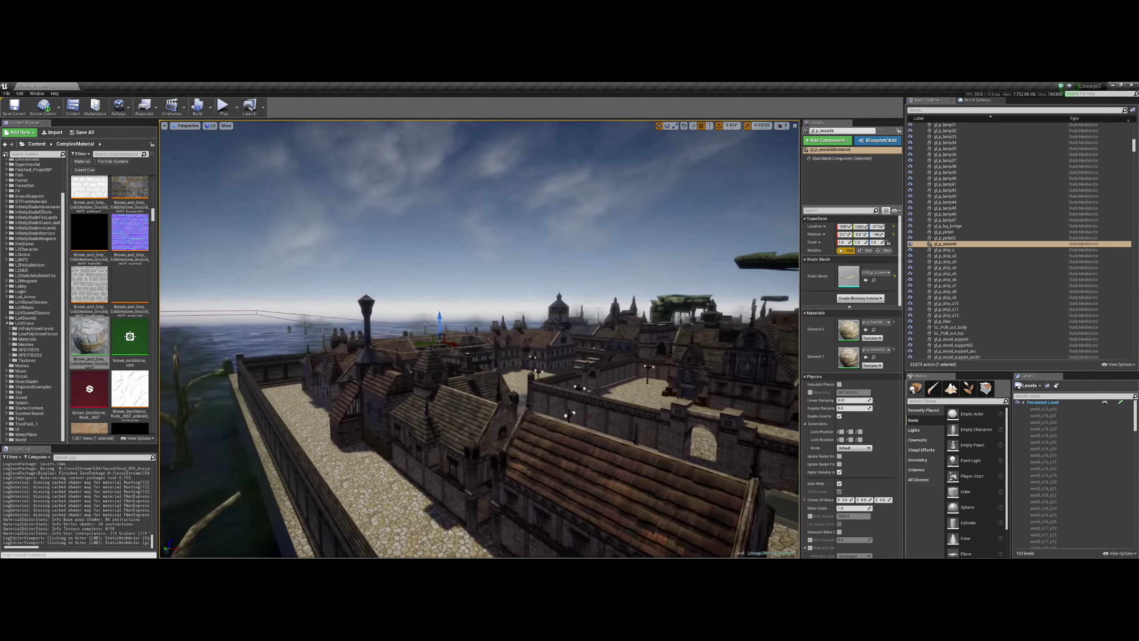
{"action": "key", "text": "w"}
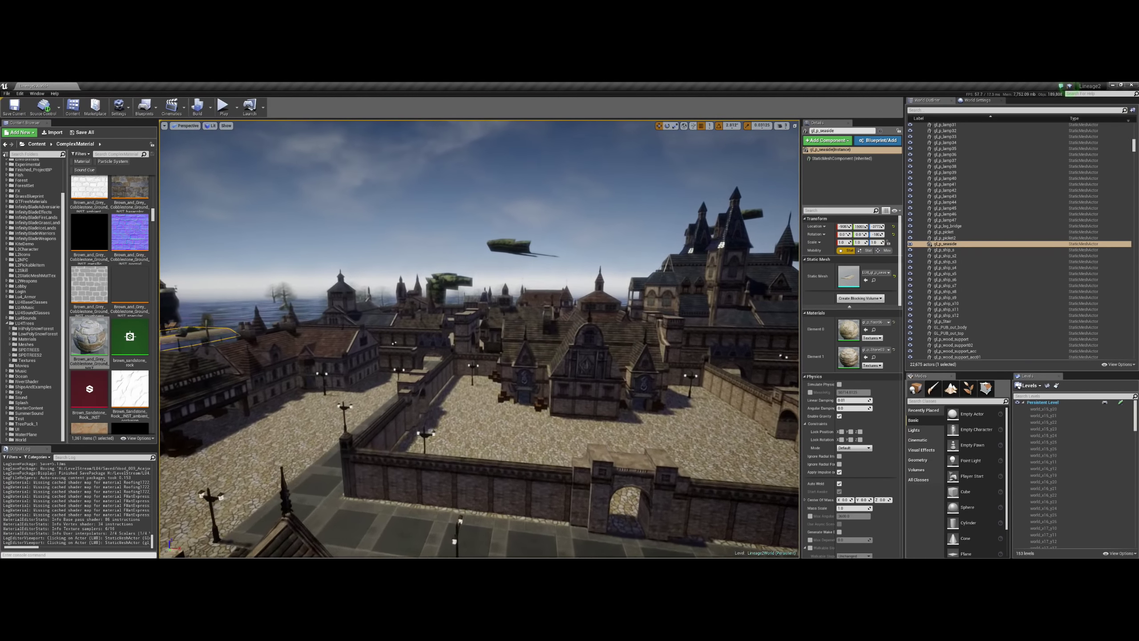
{"action": "key", "text": "w"}
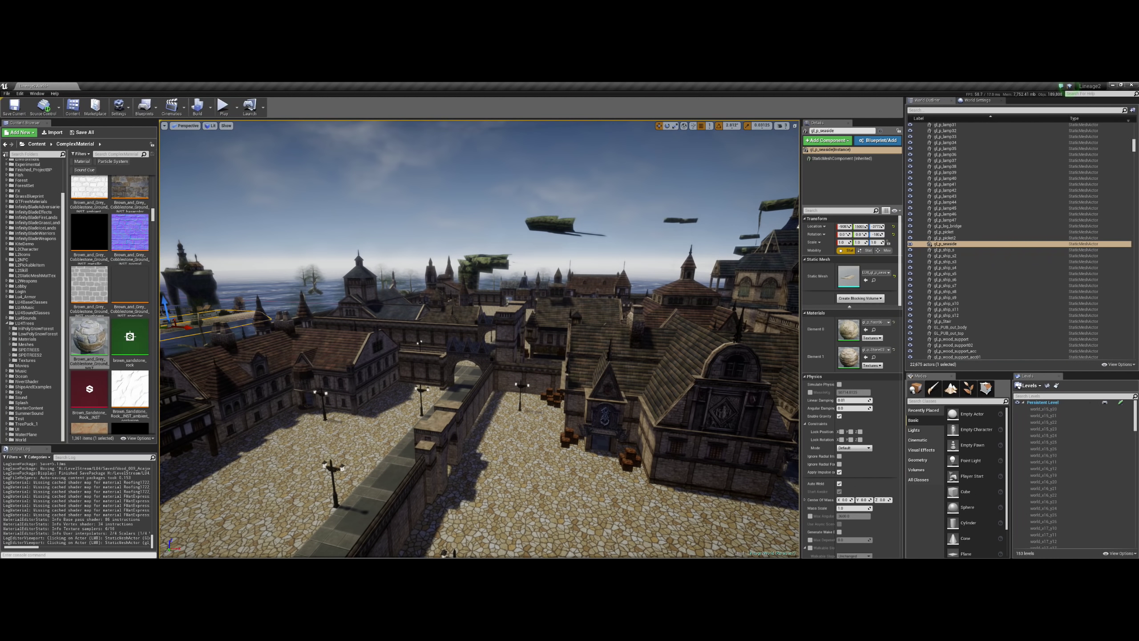
{"action": "key", "text": "w"}
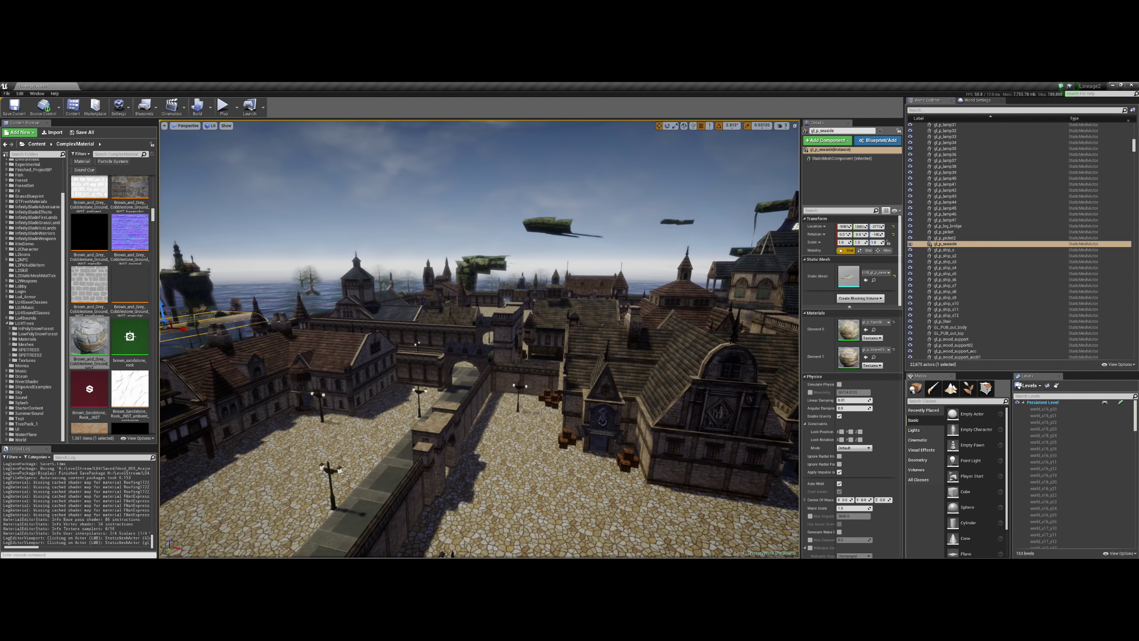
{"action": "key", "text": "w"}
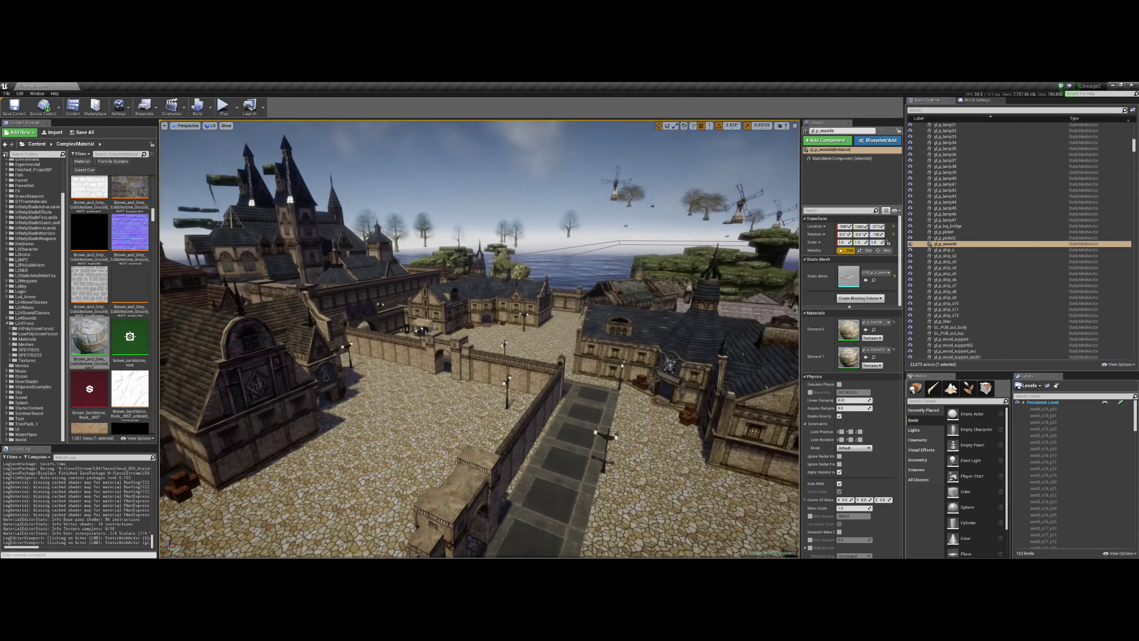
{"action": "key", "text": "w"}
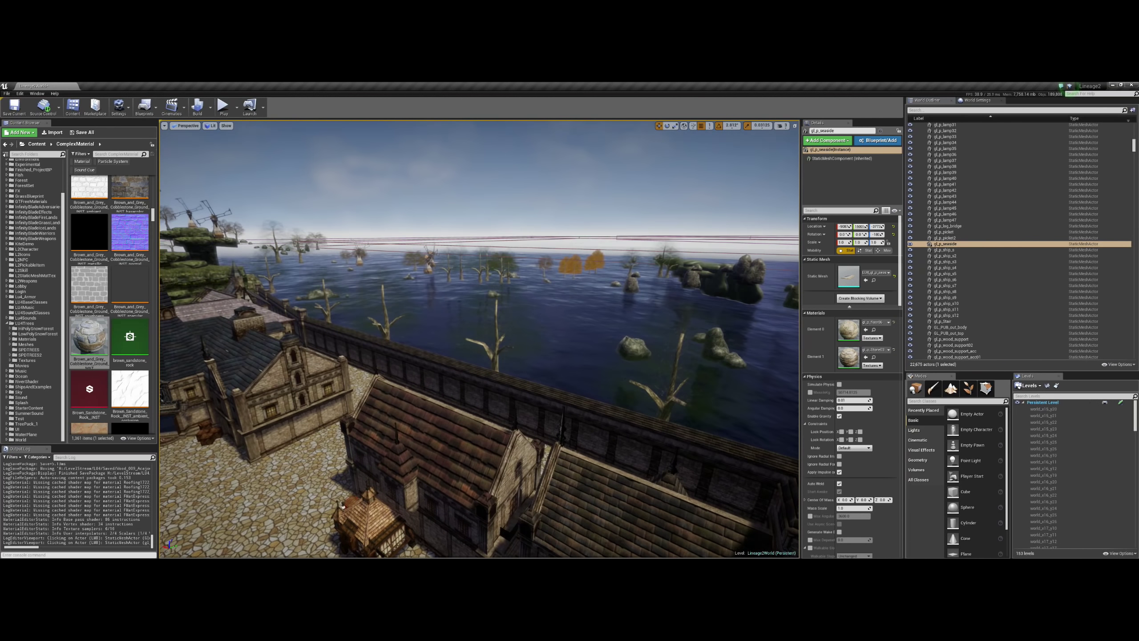
{"action": "key", "text": "w"}
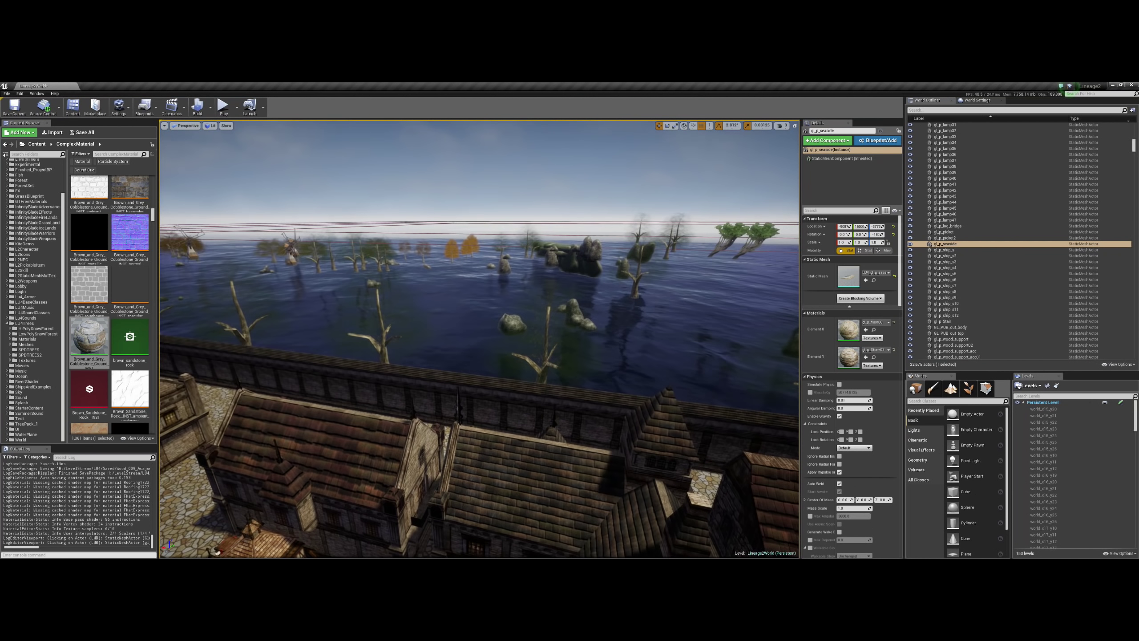
{"action": "key", "text": "w"}
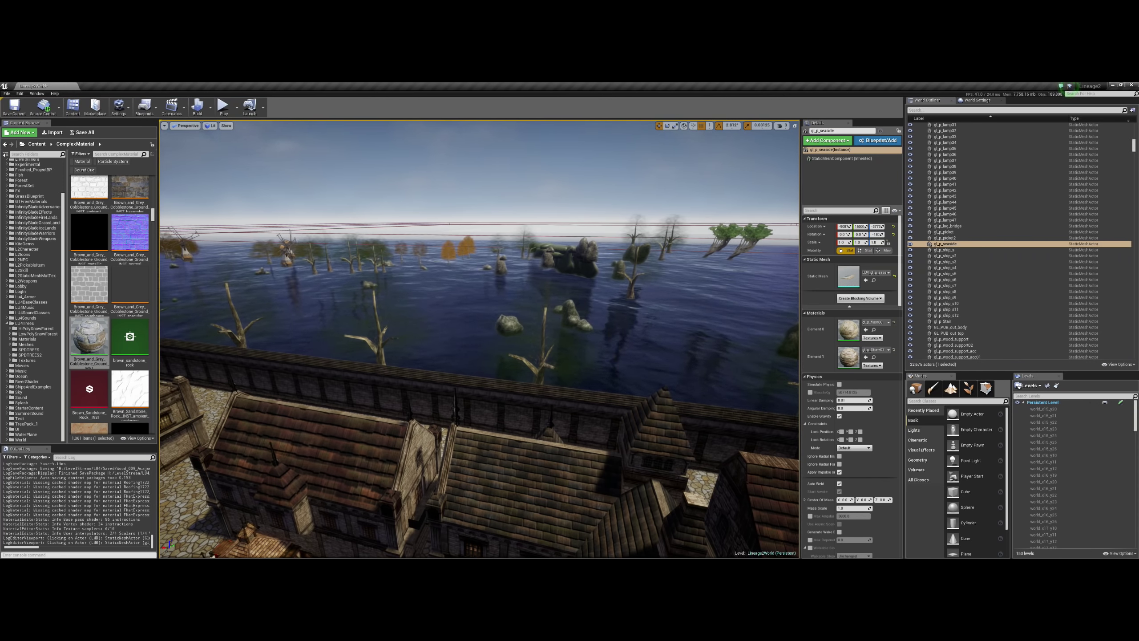
- Swing past the windmill islands and castle, then descend into the town square by the lamp post
{"action": "key", "text": "Left"}
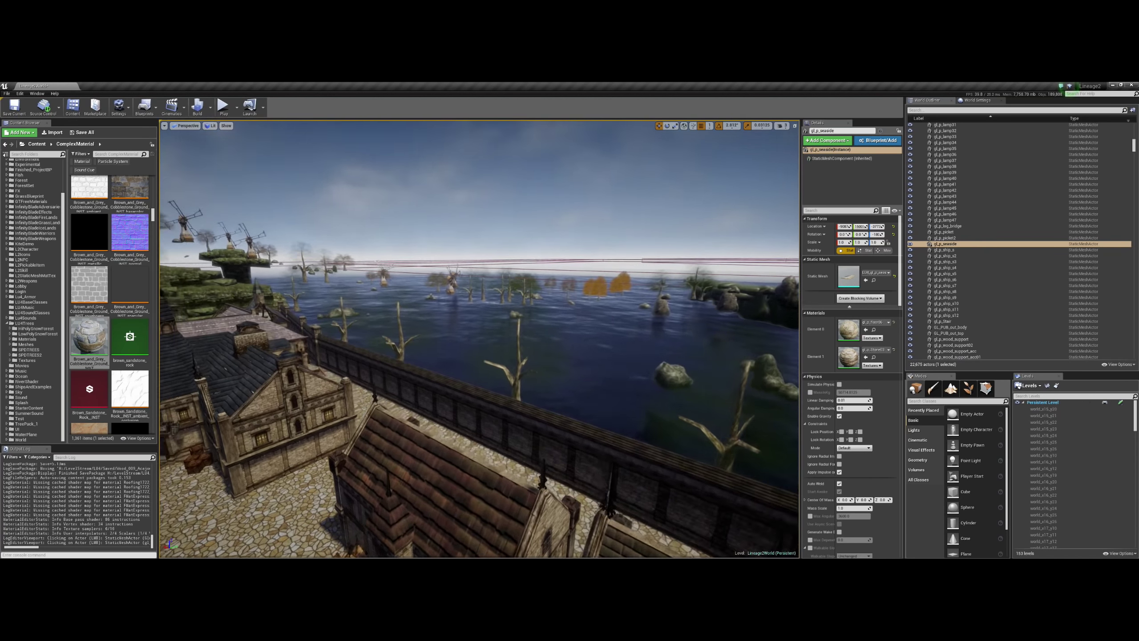
{"action": "key", "text": "Left"}
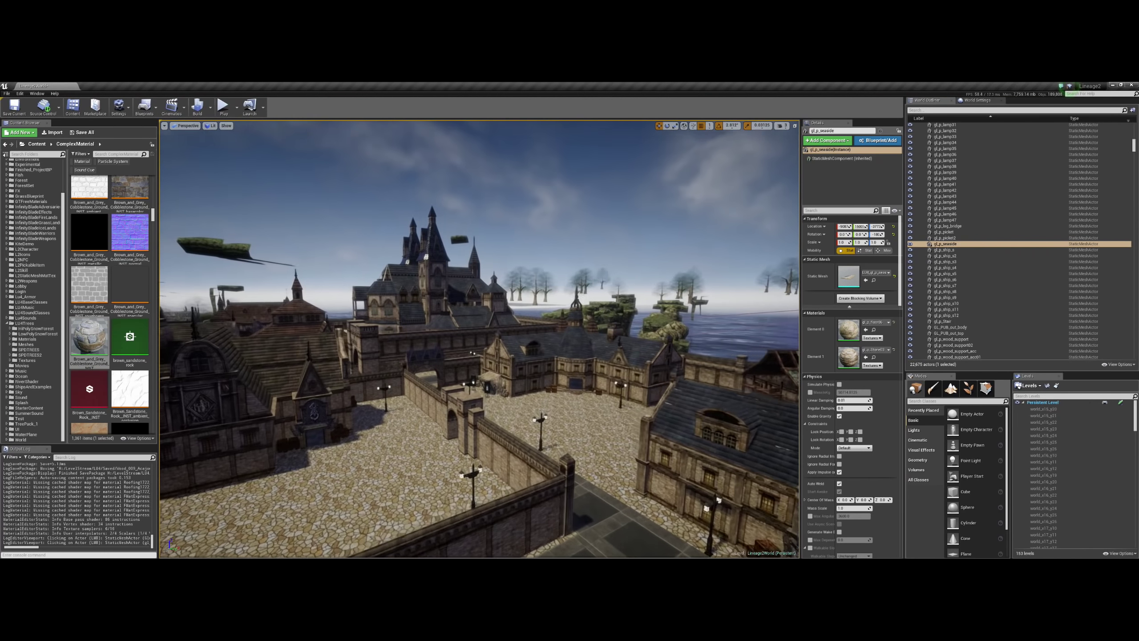
{"action": "key", "text": "Left"}
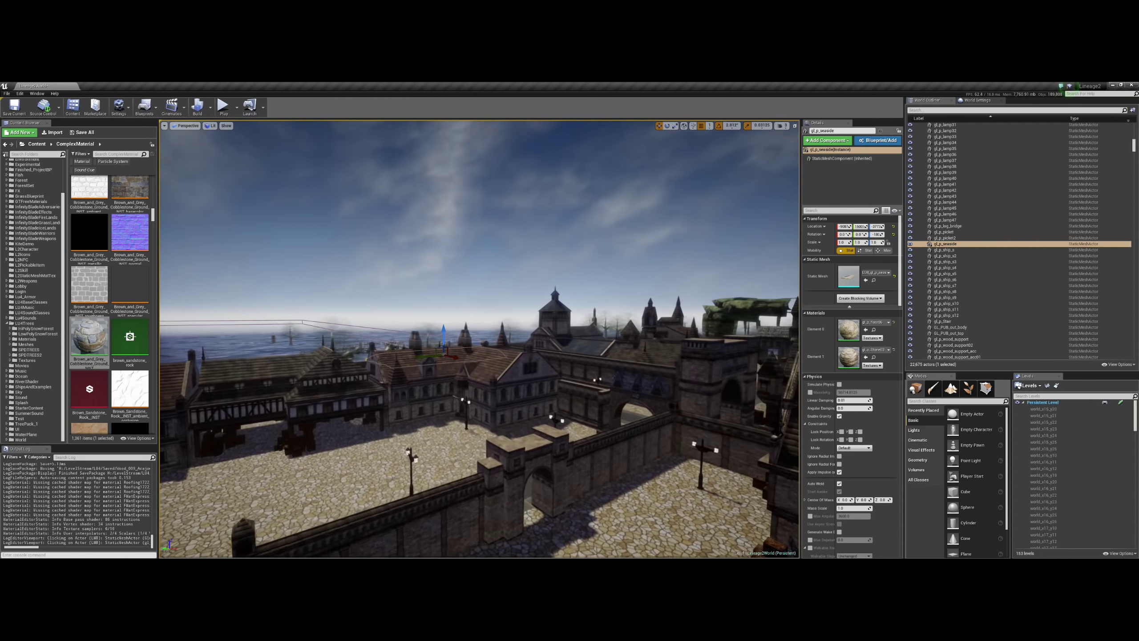
{"action": "key", "text": "Left"}
{"action": "key", "text": "Up"}
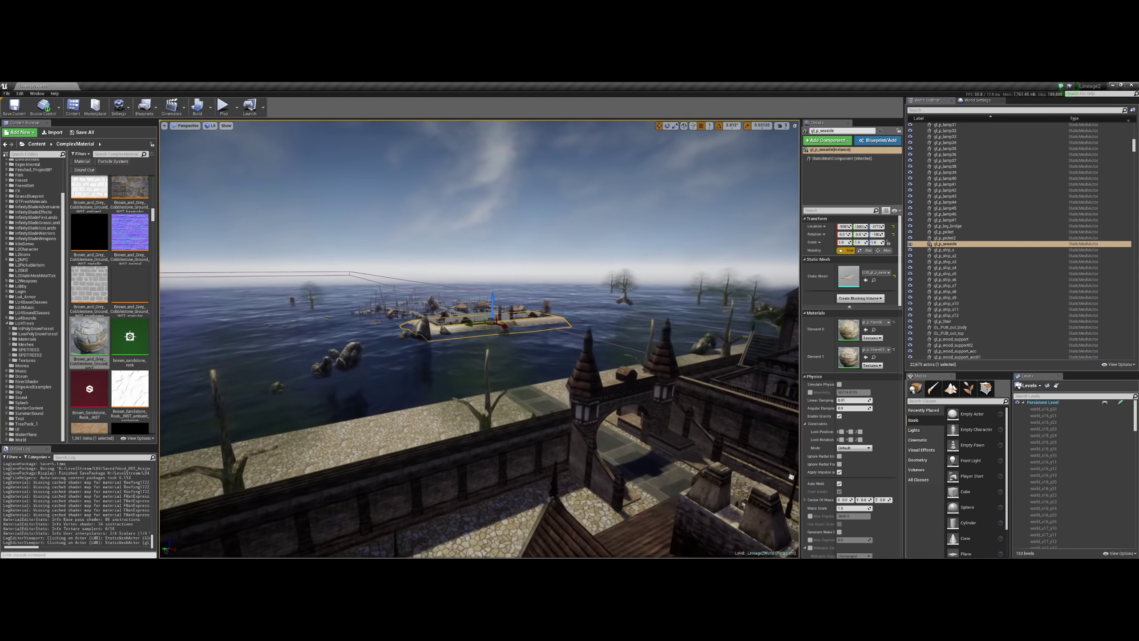
{"action": "key", "text": "Right"}
{"action": "key", "text": "Up"}
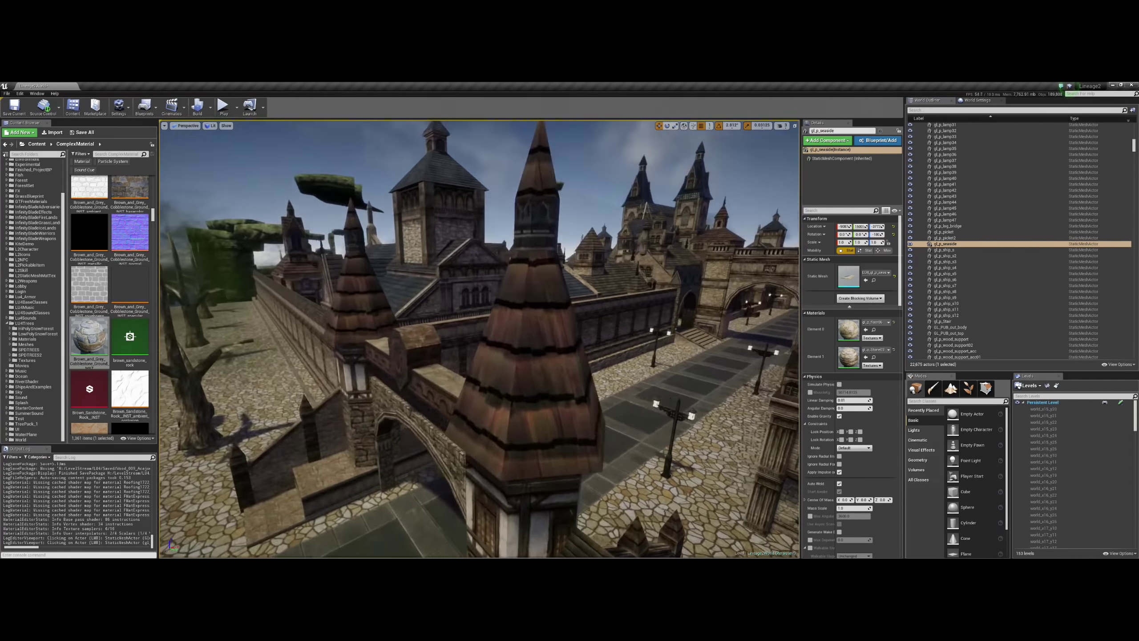
{"action": "key", "text": "Right"}
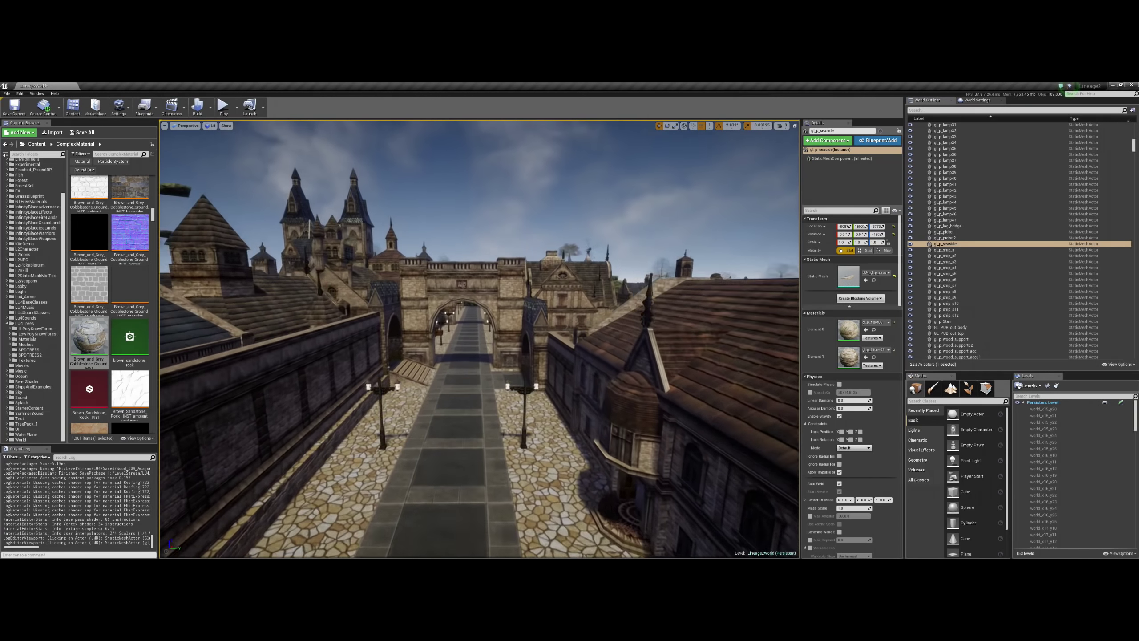
{"action": "key", "text": "Up"}
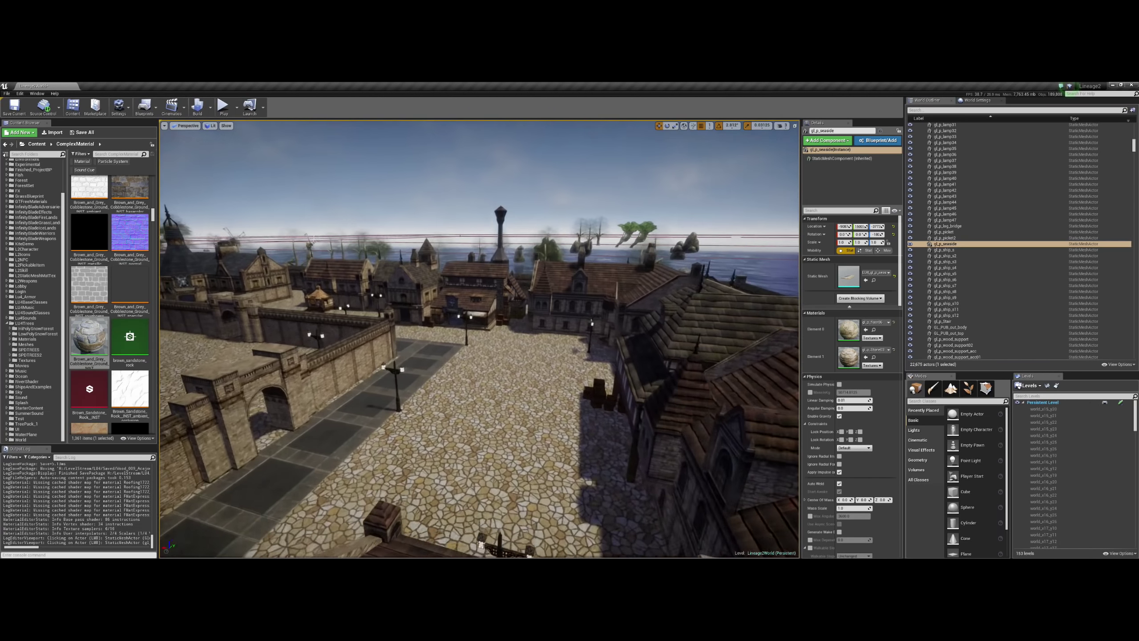
{"action": "key", "text": "Left"}
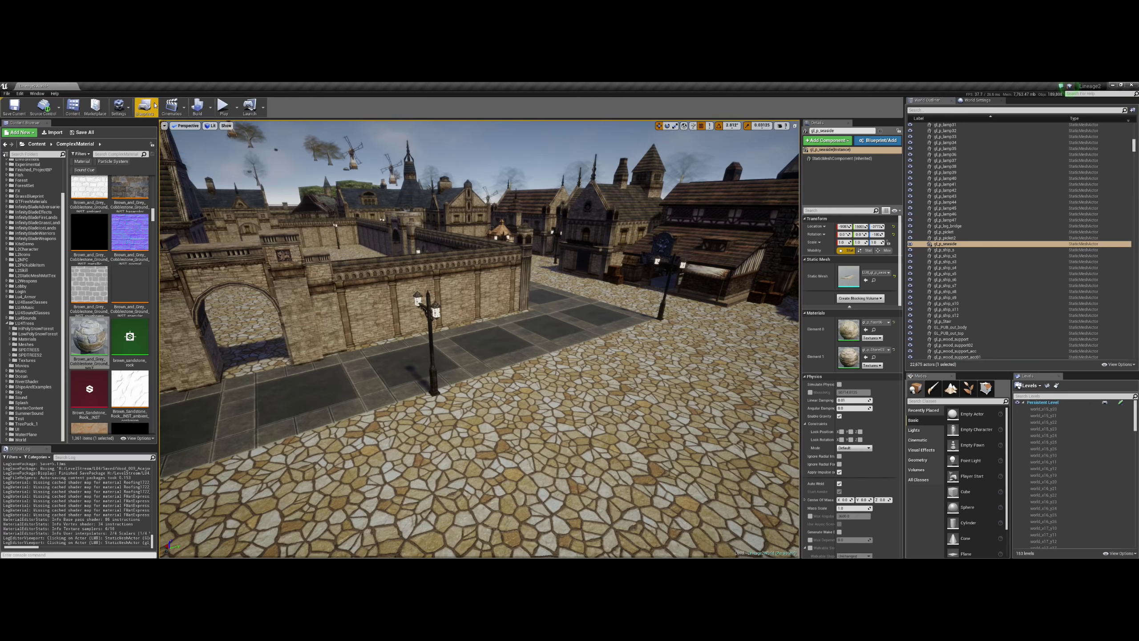
{"action": "left_click", "coordinate": [130, 108]}
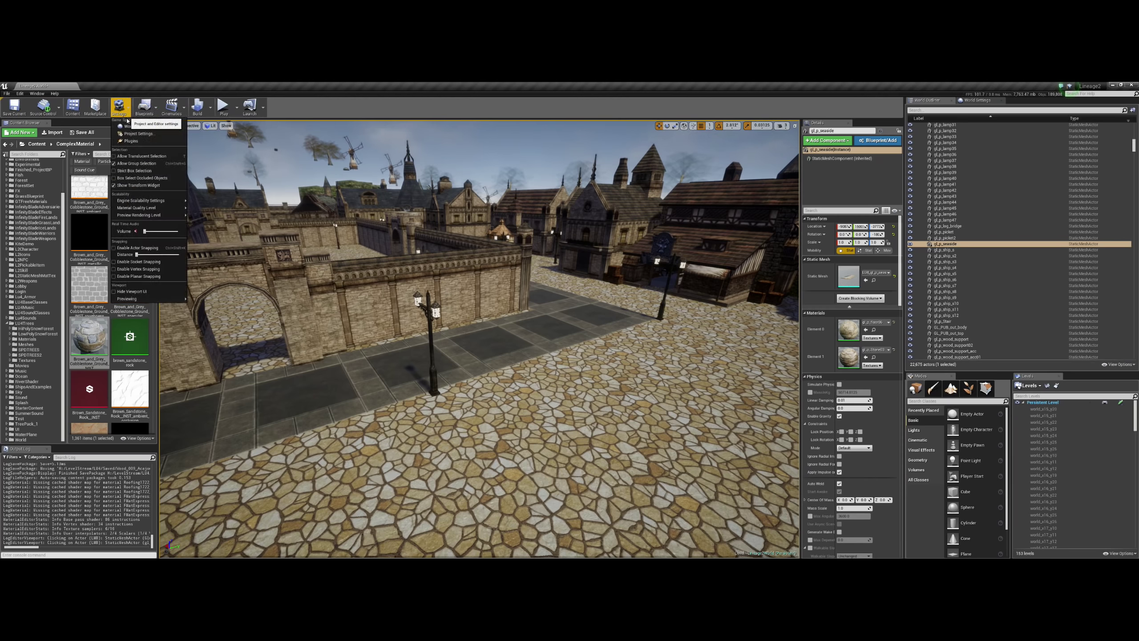
{"action": "mouse_move", "coordinate": [134, 217]}
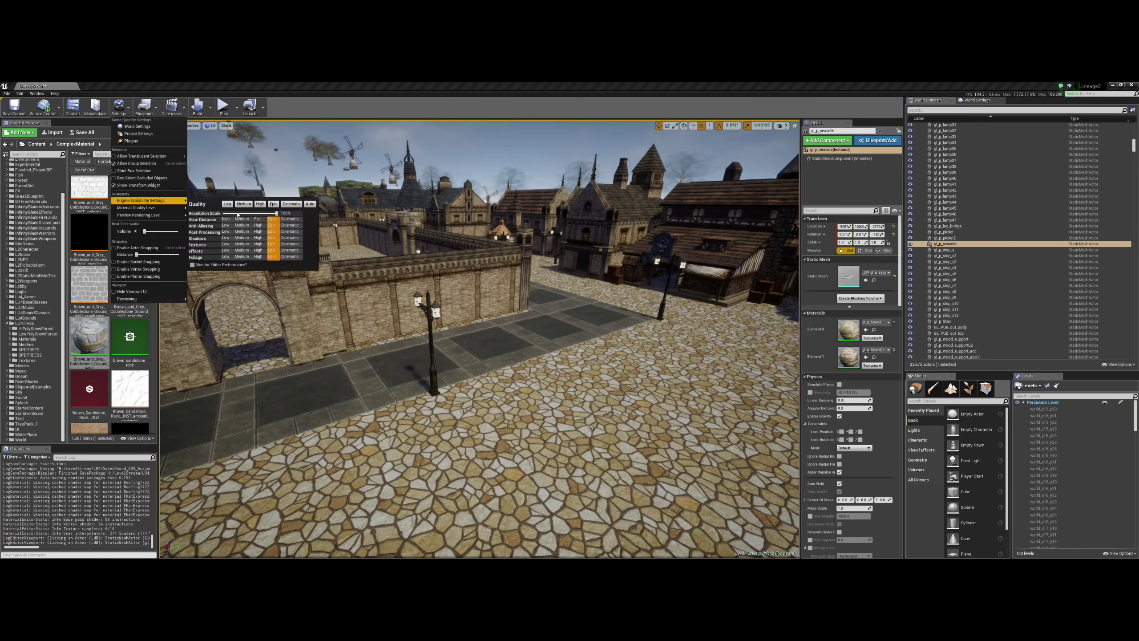
{"action": "left_click_drag", "start_coordinate": [237, 214], "coordinate": [231, 213]}
{"action": "right_click_drag", "start_coordinate": [359, 269], "coordinate": [332, 270]}
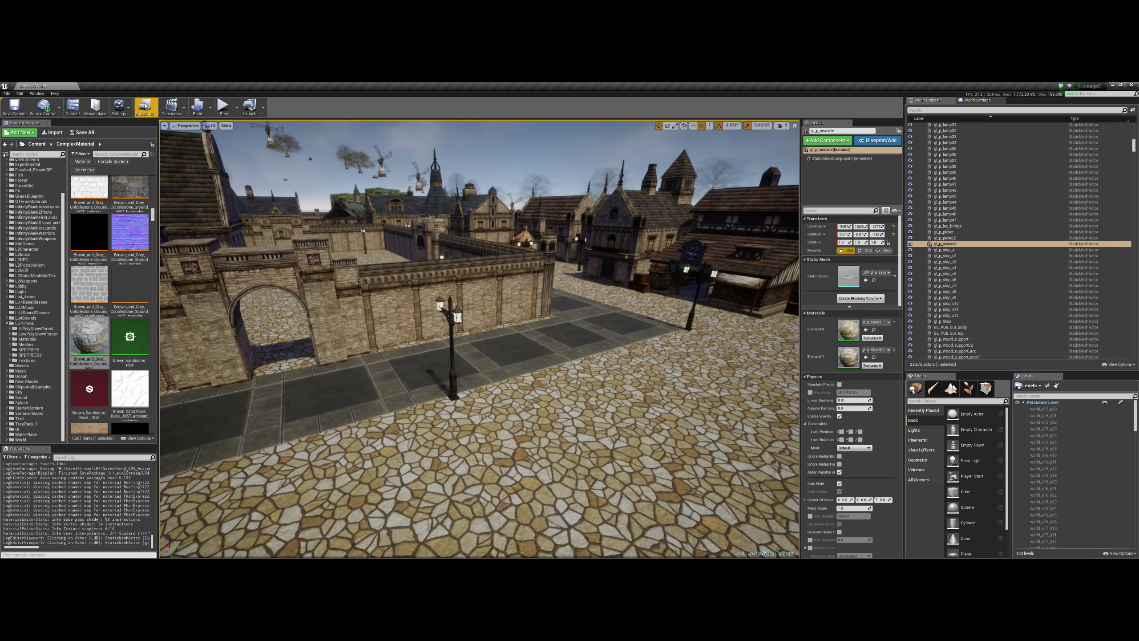
{"action": "left_click", "coordinate": [118, 107]}
{"action": "mouse_move", "coordinate": [148, 200]}
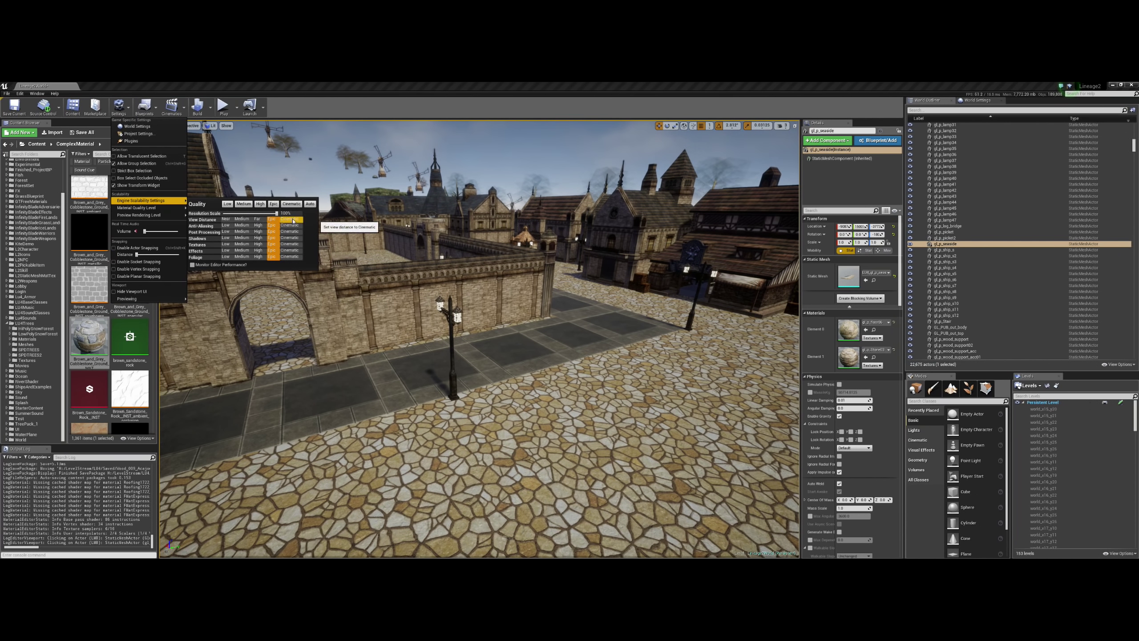
{"action": "right_click_drag", "start_coordinate": [396, 259], "coordinate": [411, 254]}
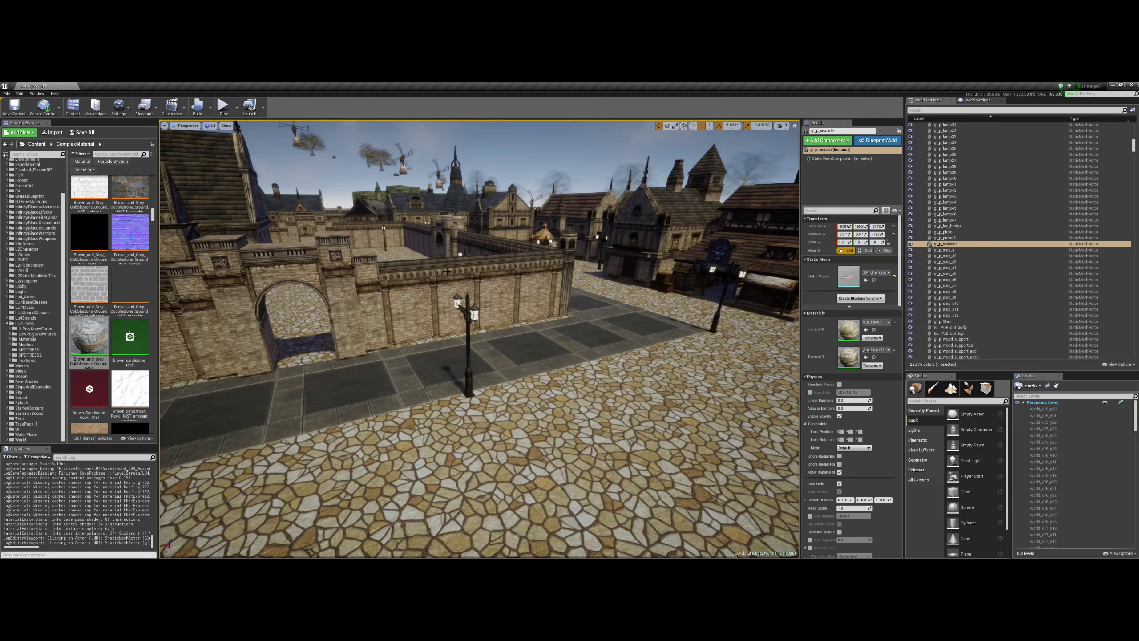
{"action": "mouse_move", "coordinate": [447, 274]}
{"action": "right_mouse_down"}
{"action": "mouse_move", "coordinate": [467, 272]}
{"action": "mouse_move", "coordinate": [458, 268]}
{"action": "right_mouse_up"}
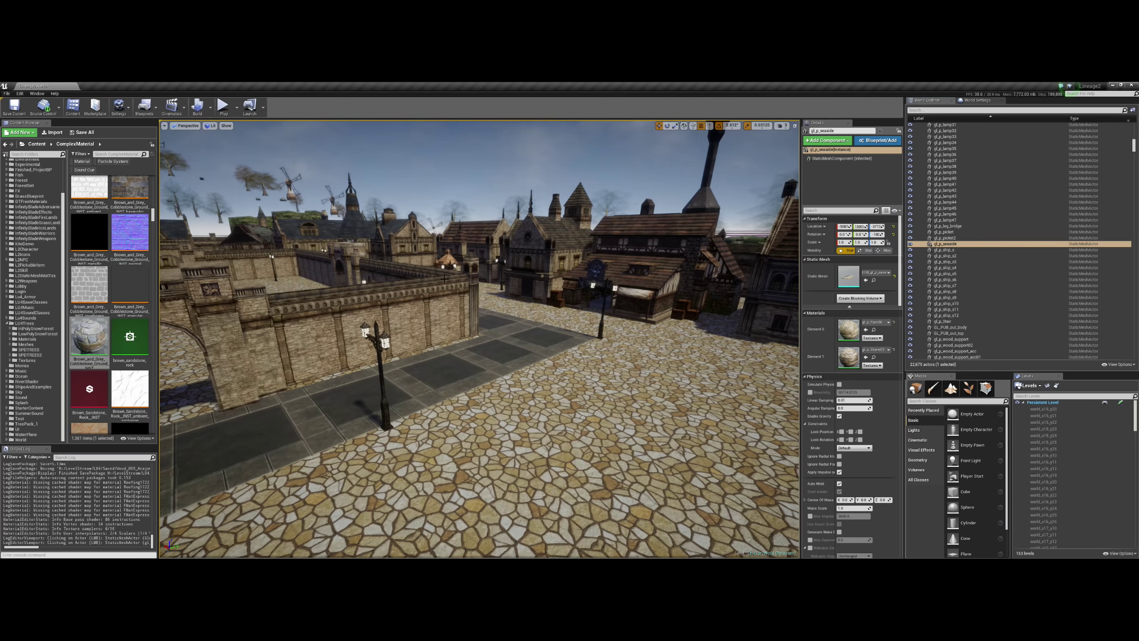
{"action": "right_click_drag", "start_coordinate": [465, 288], "coordinate": [469, 287]}
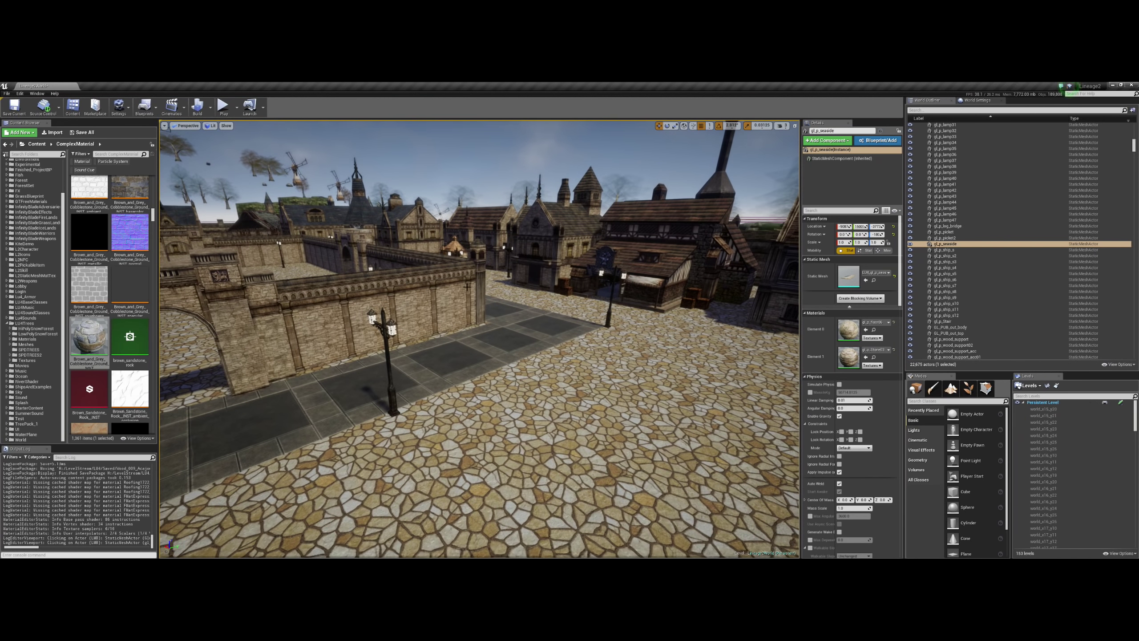
{"action": "right_click_drag", "start_coordinate": [469, 287], "coordinate": [494, 287]}
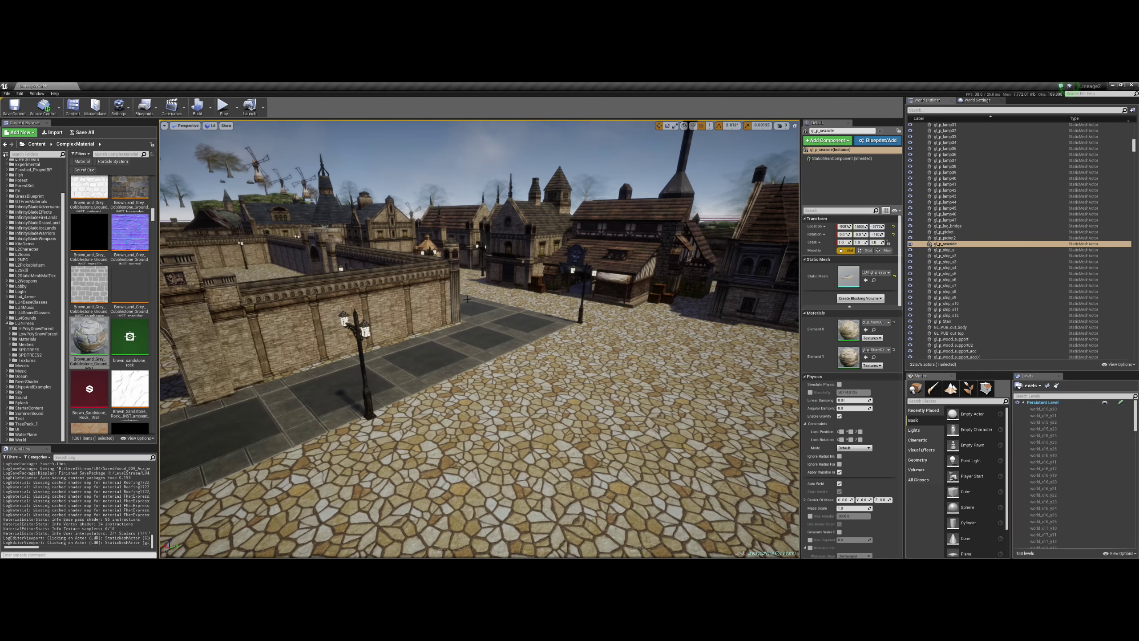
{"action": "right_click_drag", "start_coordinate": [489, 304], "coordinate": [448, 306]}
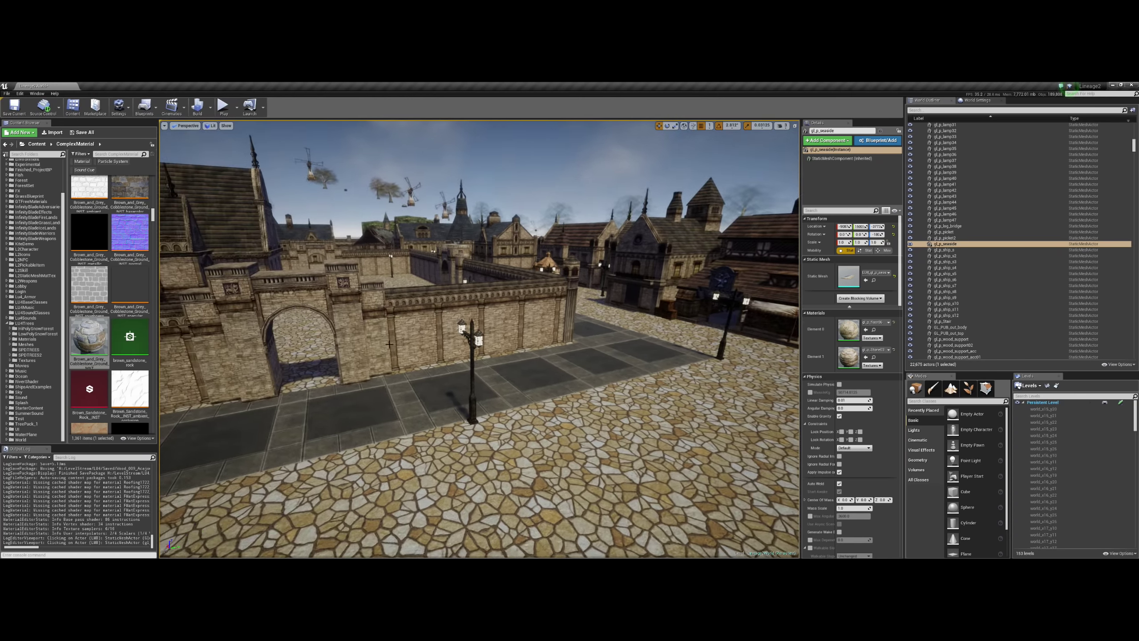
- Select the GL_Bank_Fence02 wall, preview wireframe and unlit modes, then return to lit shading
{"action": "left_click", "coordinate": [398, 357]}
{"action": "right_click_drag", "start_coordinate": [454, 378], "coordinate": [444, 386]}
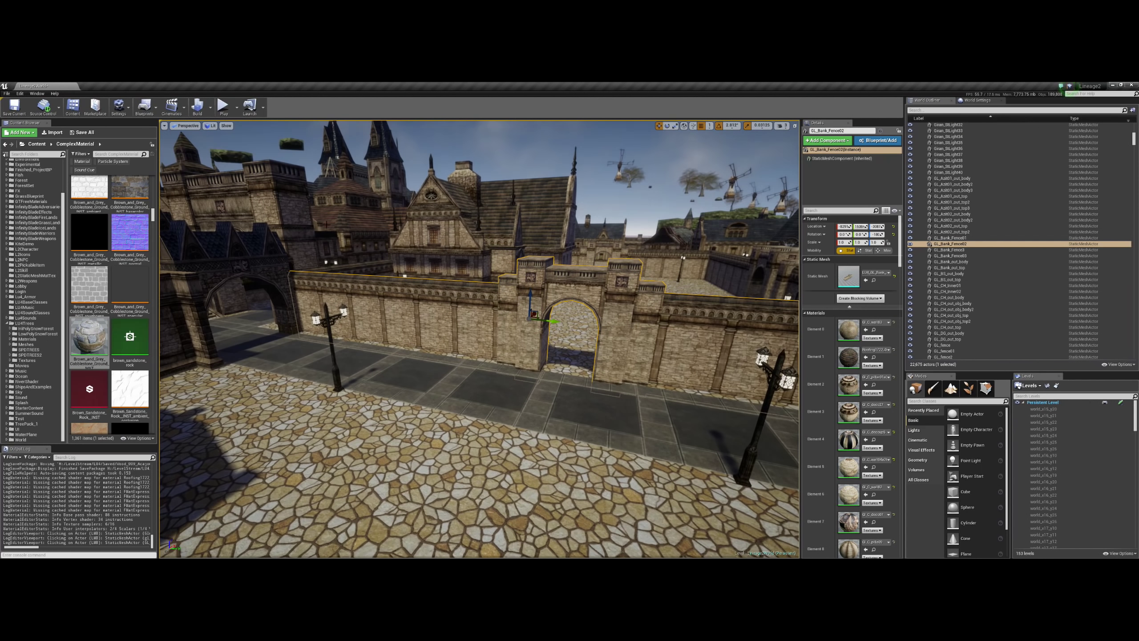
{"action": "key", "text": "alt+2"}
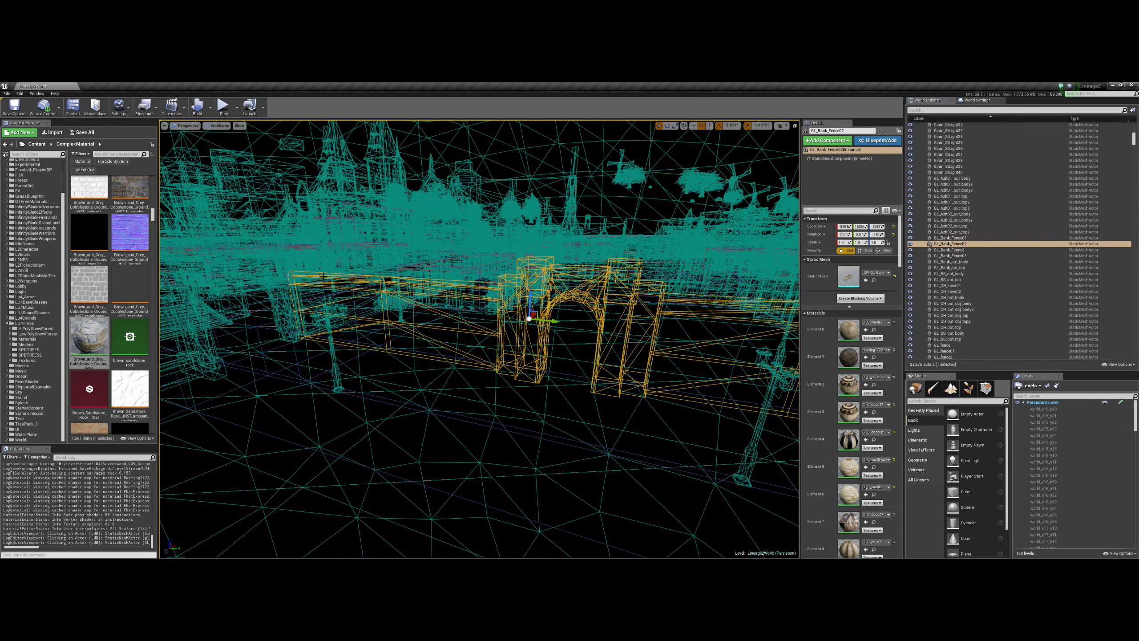
{"action": "key", "text": "alt+3"}
{"action": "key", "text": "alt+4"}
{"action": "key", "text": "alt+3"}
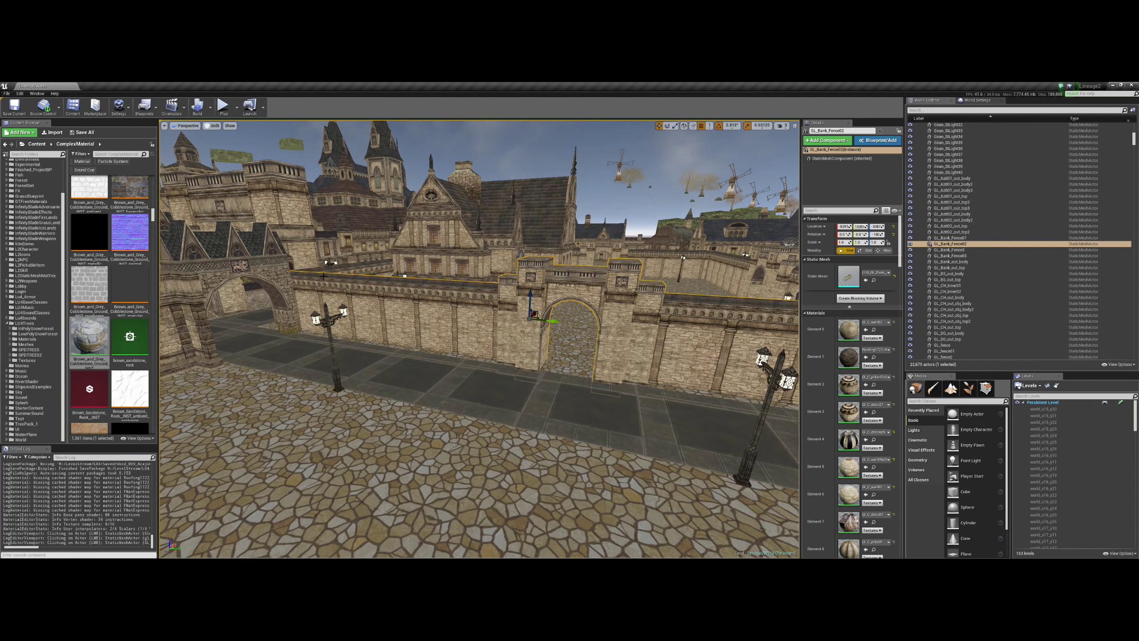
{"action": "key", "text": "alt+4"}
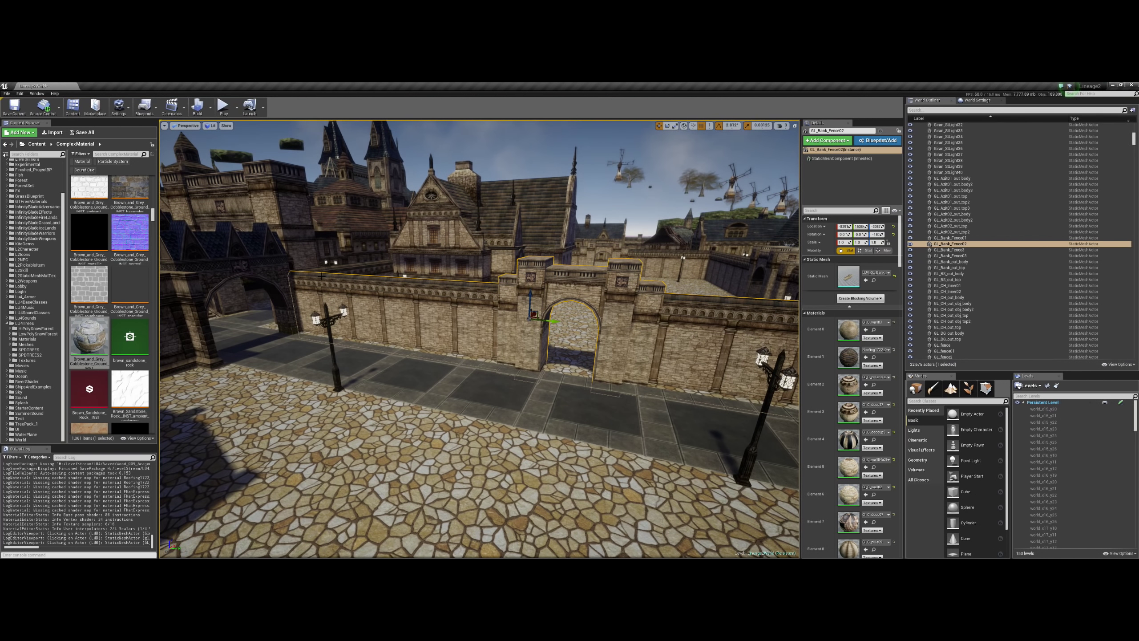
{"action": "right_click_drag", "start_coordinate": [342, 291], "coordinate": [426, 291]}
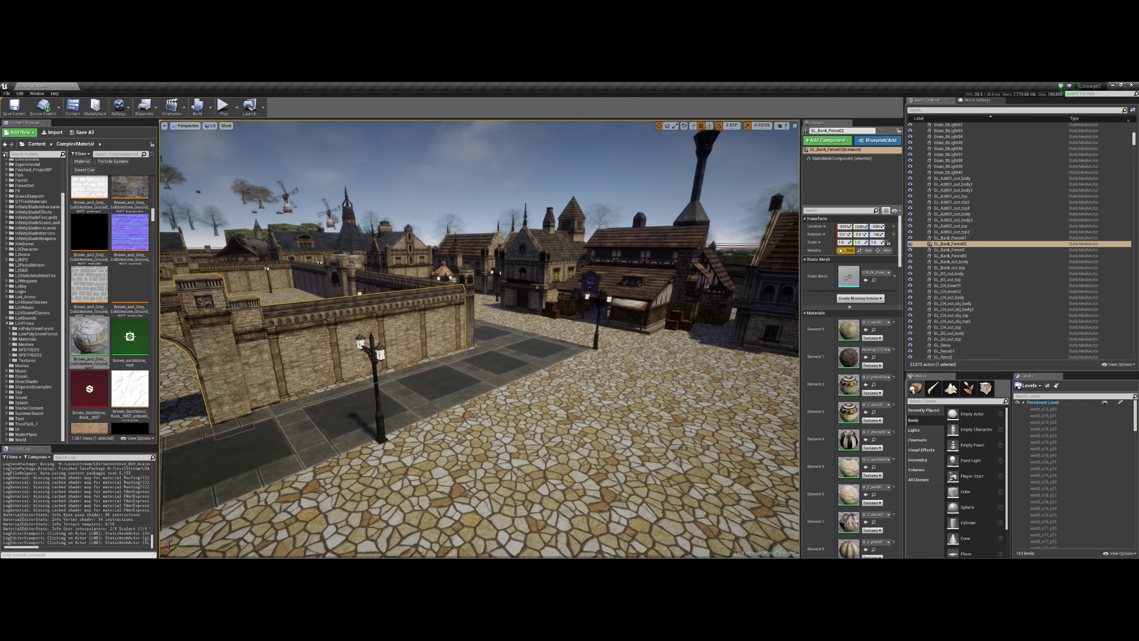
{"action": "mouse_move", "coordinate": [478, 340]}
{"action": "right_mouse_down"}
{"action": "mouse_move", "coordinate": [516, 340]}
{"action": "mouse_move", "coordinate": [479, 323]}
{"action": "right_mouse_up"}
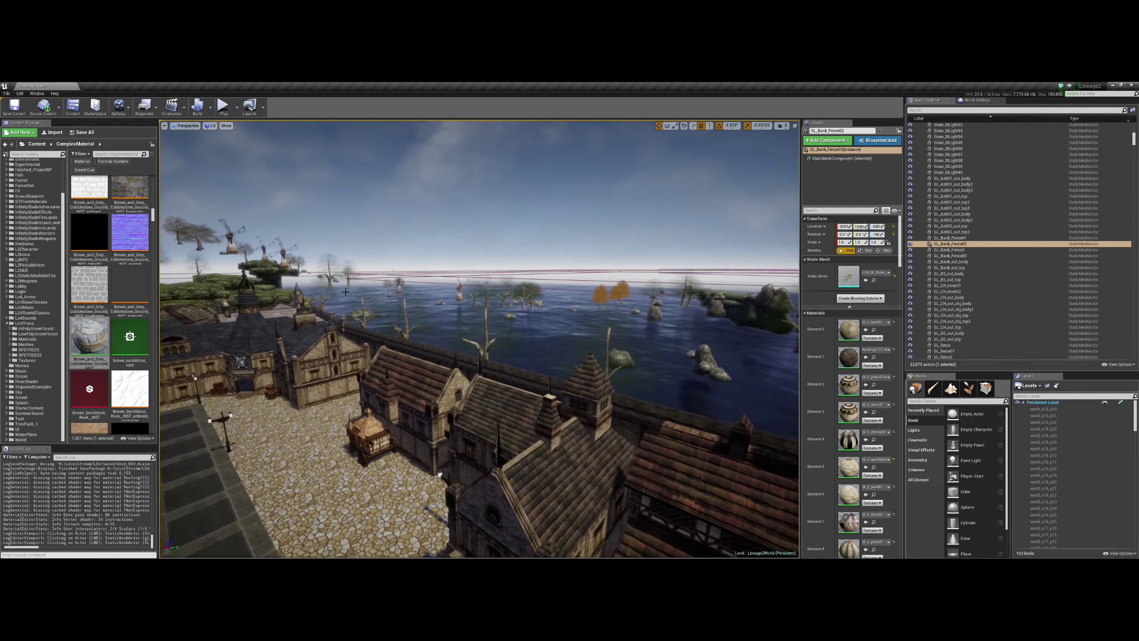
- Edit the Far View Plane distance and fly over the town toward the sea's dead trees
{"action": "right_click_drag", "start_coordinate": [479, 323], "coordinate": [439, 477]}
{"action": "left_click", "coordinate": [164, 125]}
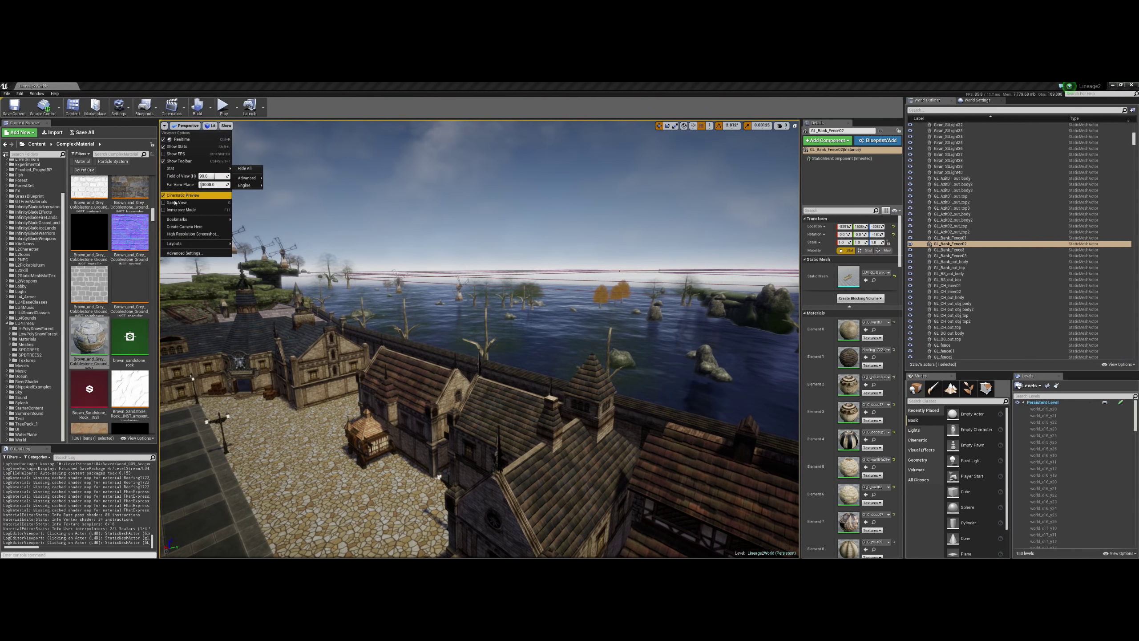
{"action": "left_click", "coordinate": [208, 184]}
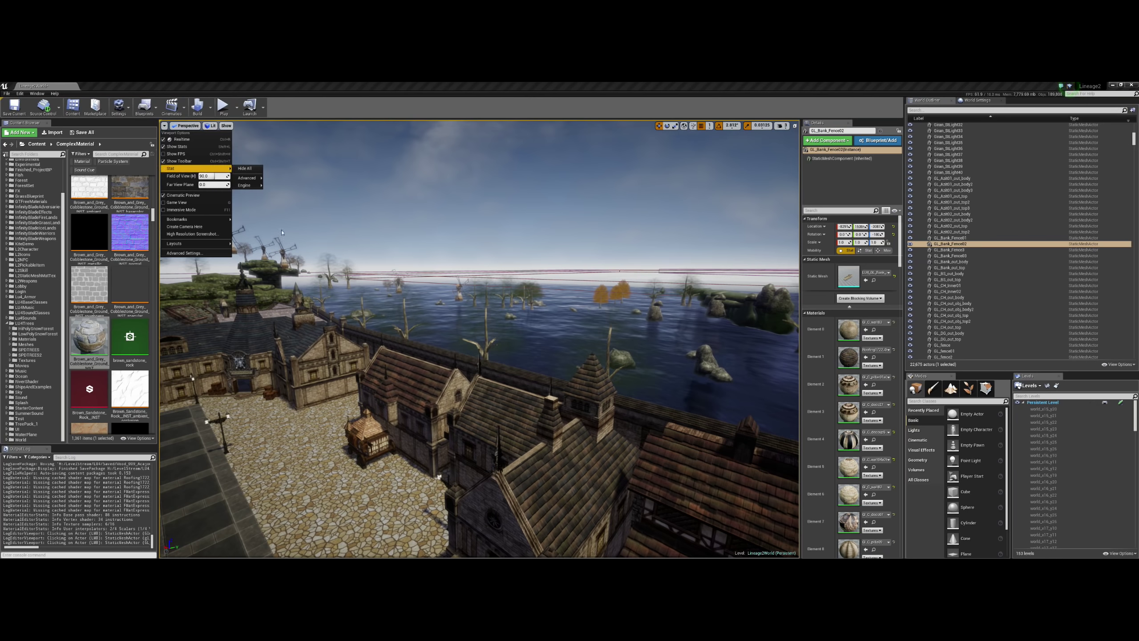
{"action": "key", "text": "Escape"}
{"action": "mouse_move", "coordinate": [440, 477]}
{"action": "right_mouse_down"}
{"action": "mouse_move", "coordinate": [381, 476]}
{"action": "mouse_move", "coordinate": [381, 449]}
{"action": "mouse_move", "coordinate": [458, 252]}
{"action": "right_mouse_up"}
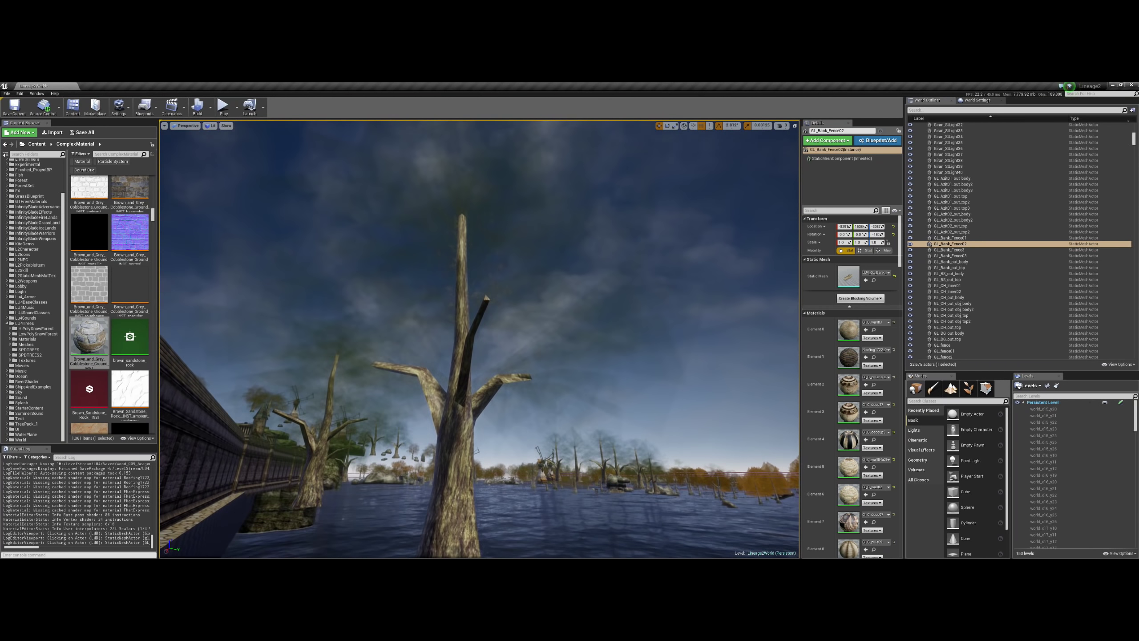
- Open the tall dead tree's static mesh, then its gludioleafGen1D_1 leaf material
{"action": "left_click", "coordinate": [458, 252]}
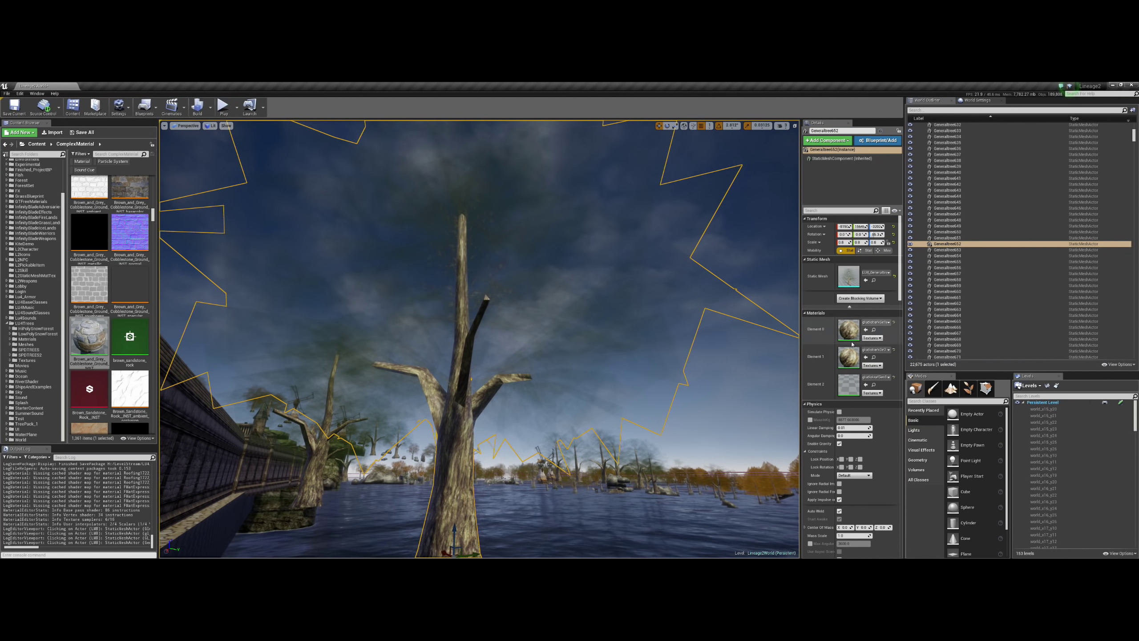
{"action": "double_click", "coordinate": [849, 275]}
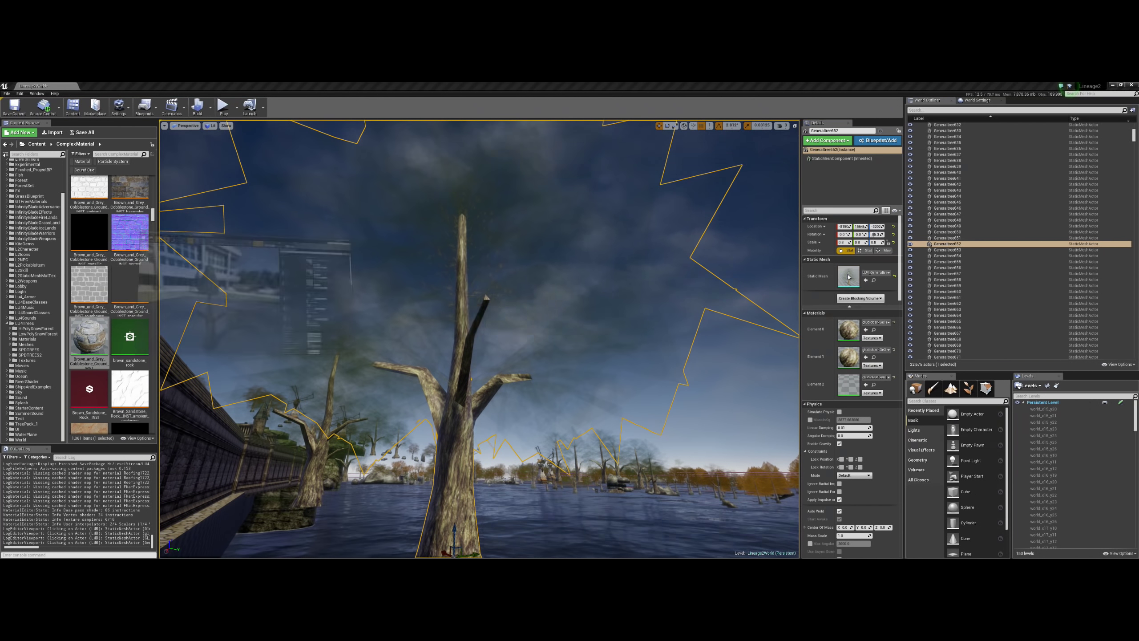
{"action": "left_click_drag", "start_coordinate": [785, 298], "coordinate": [718, 307]}
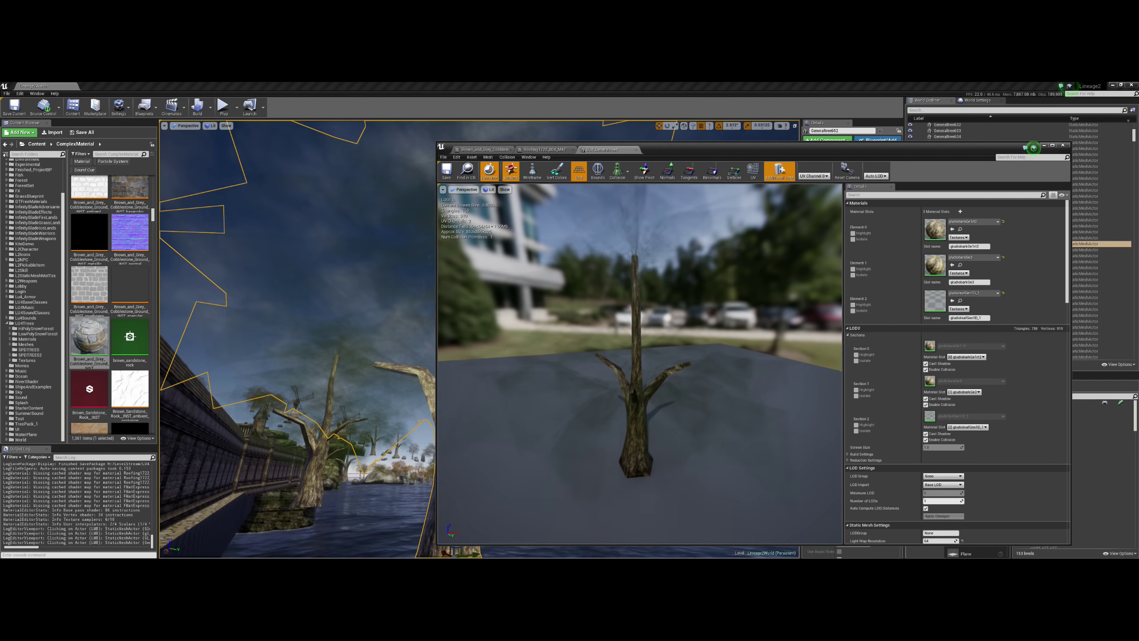
{"action": "double_click", "coordinate": [938, 297]}
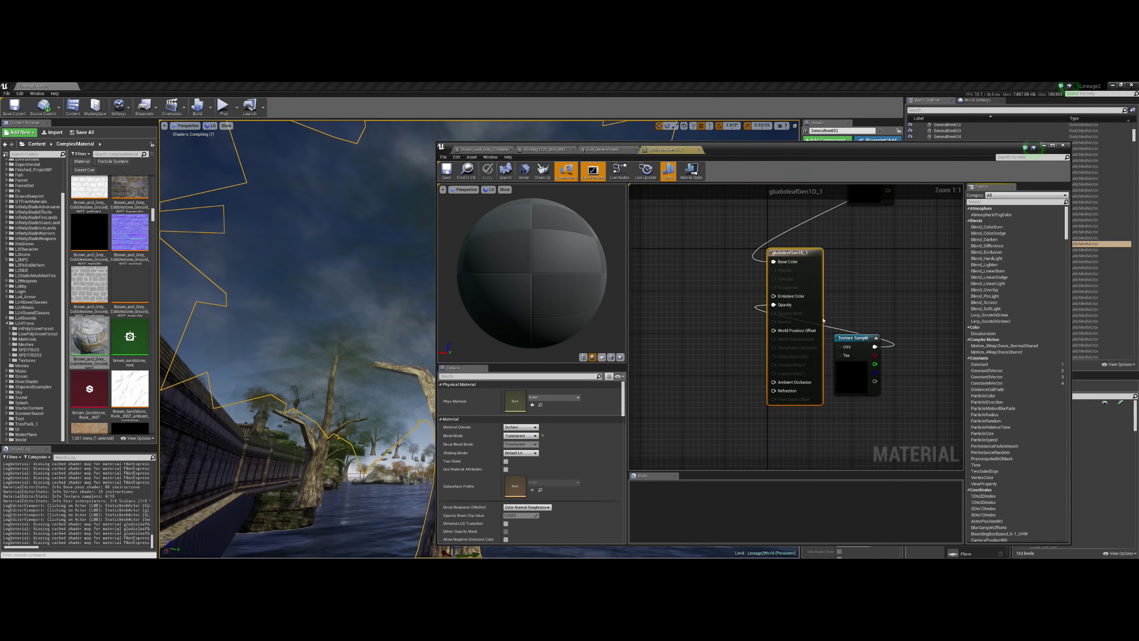
- Delete the extra Texture Sample node and place the remaining one beside the output node
{"action": "left_click_drag", "start_coordinate": [850, 336], "coordinate": [716, 263]}
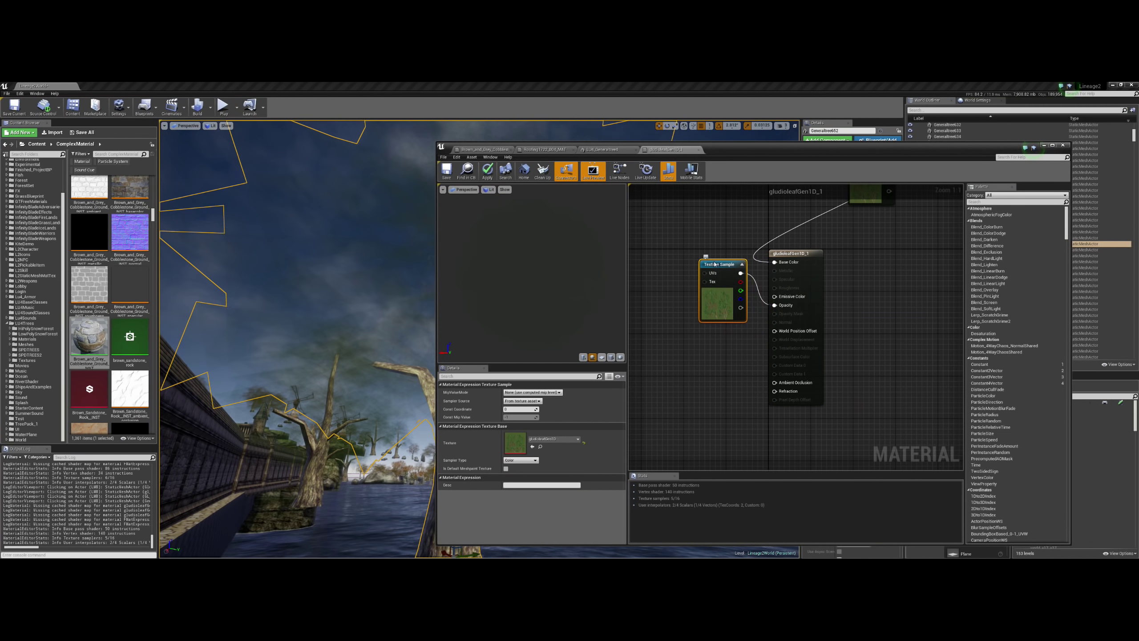
{"action": "right_click_drag", "start_coordinate": [776, 230], "coordinate": [745, 282]}
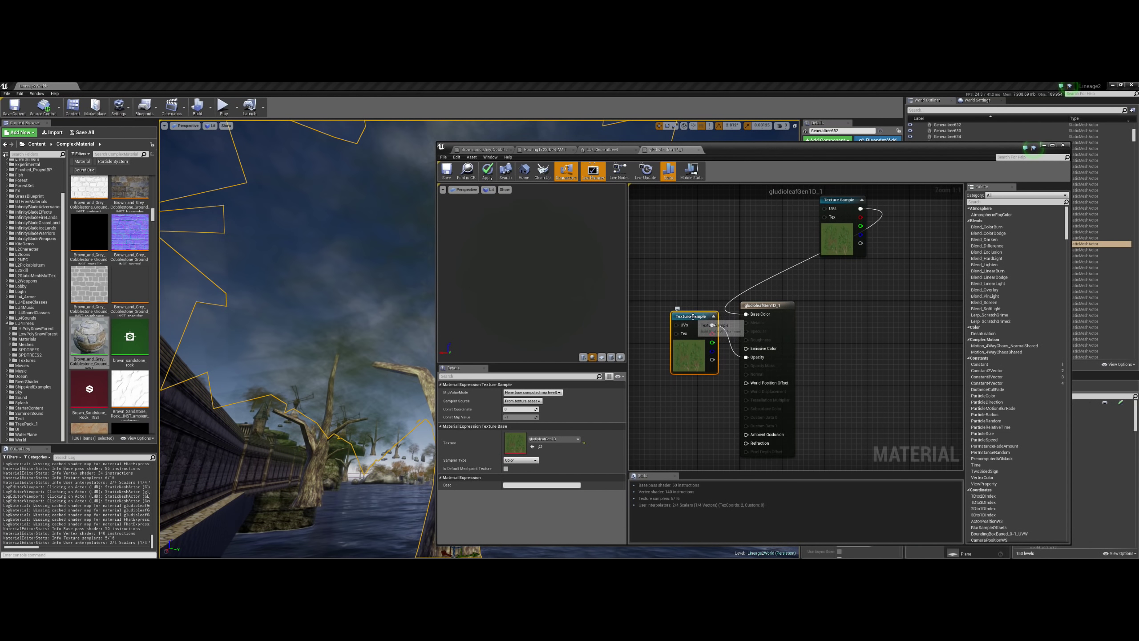
{"action": "key", "text": "Delete"}
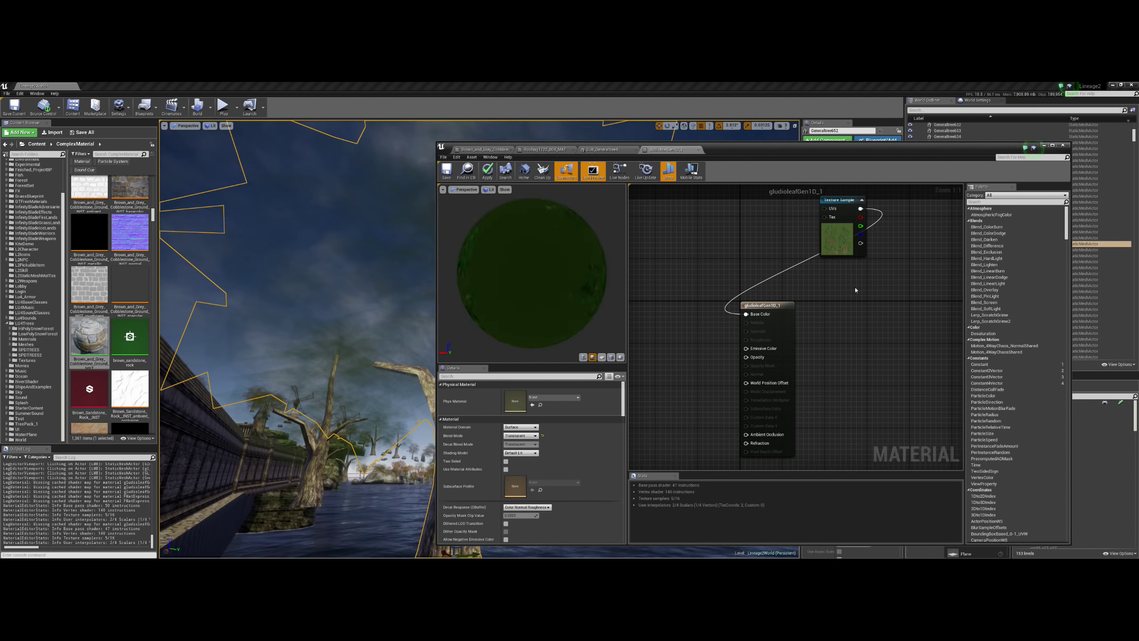
{"action": "mouse_move", "coordinate": [850, 203]}
{"action": "left_mouse_down"}
{"action": "mouse_move", "coordinate": [1017, 326]}
{"action": "mouse_move", "coordinate": [662, 313]}
{"action": "left_mouse_up"}
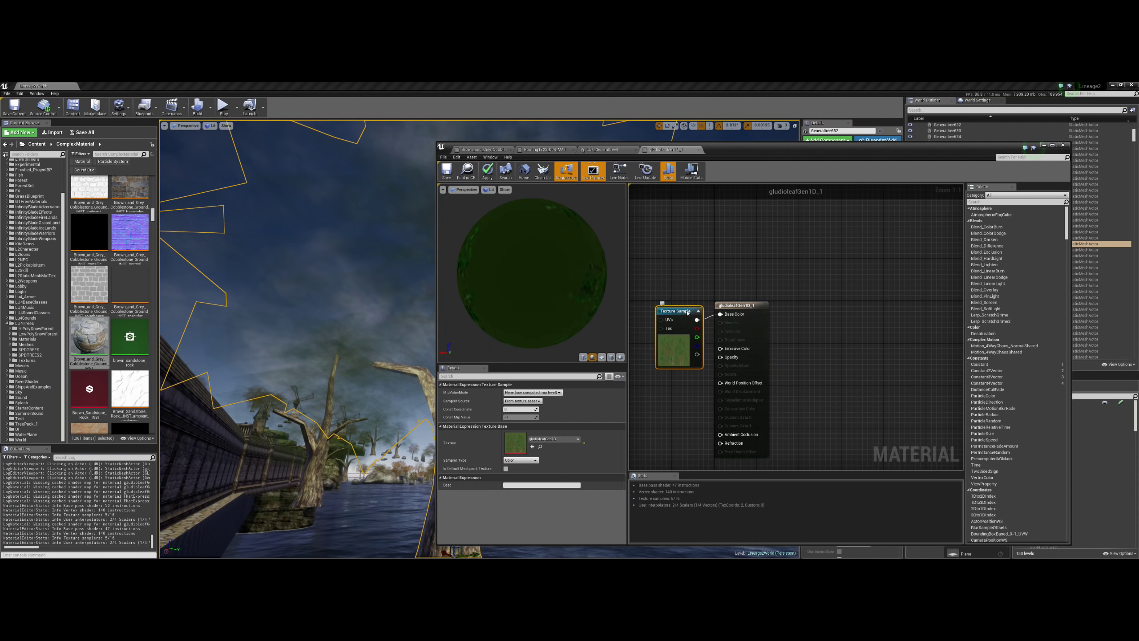
{"action": "right_click_drag", "start_coordinate": [673, 280], "coordinate": [735, 261]}
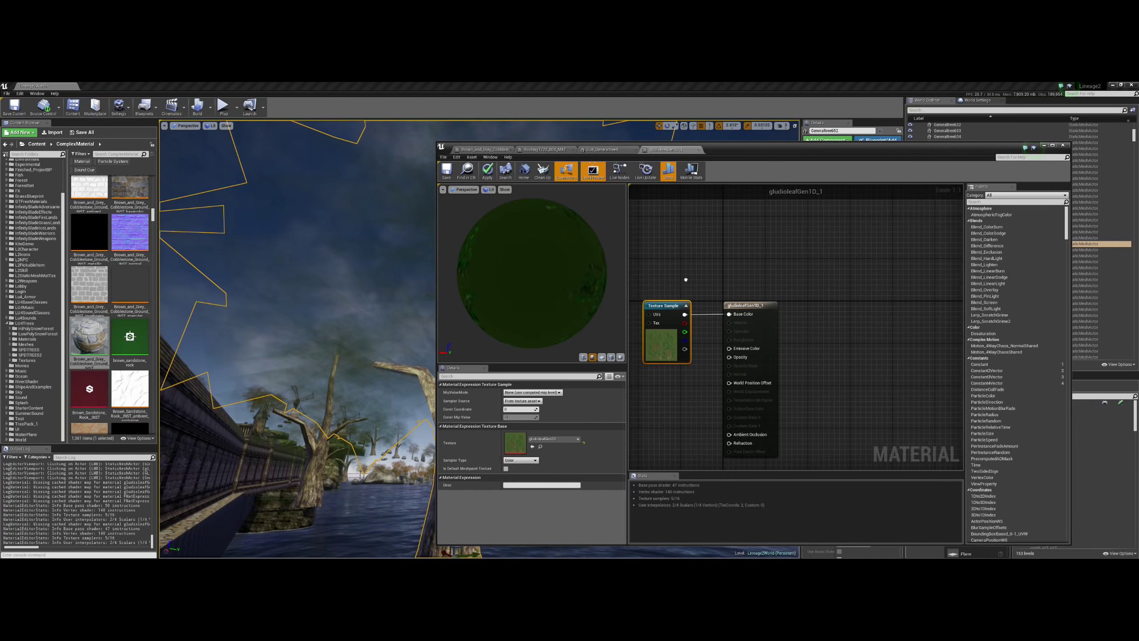
{"action": "left_click_drag", "start_coordinate": [717, 285], "coordinate": [696, 285]}
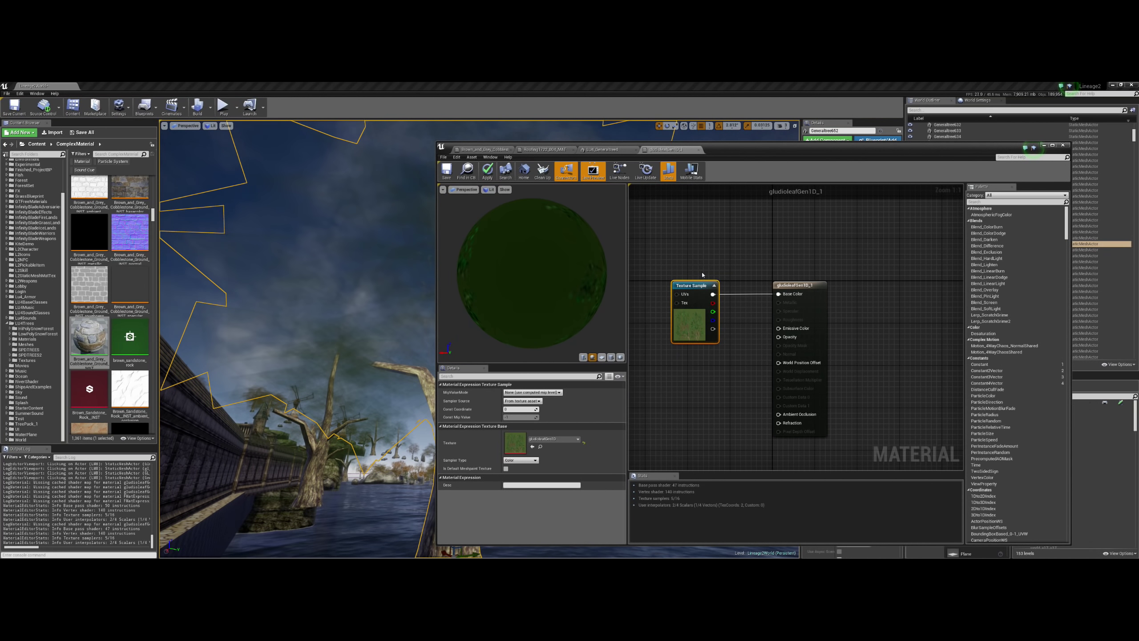
- Bring the TeamViewer-mirrored Sketchable canvas up beside the editor for the translucency sketch
{"action": "mouse_move", "coordinate": [1, 181]}
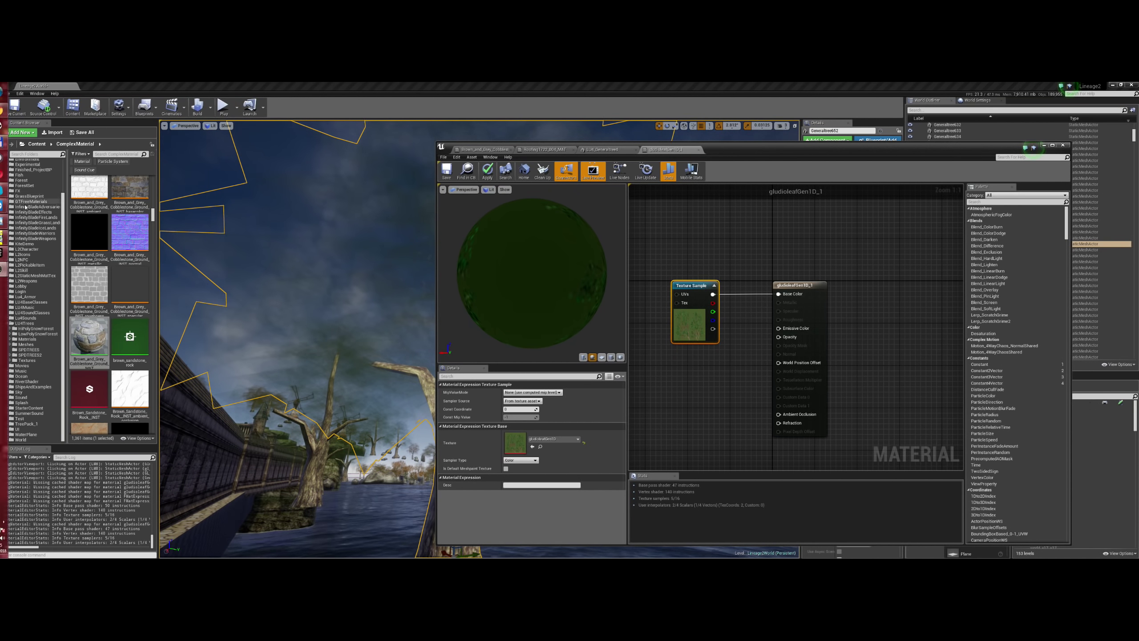
{"action": "mouse_move", "coordinate": [12, 211]}
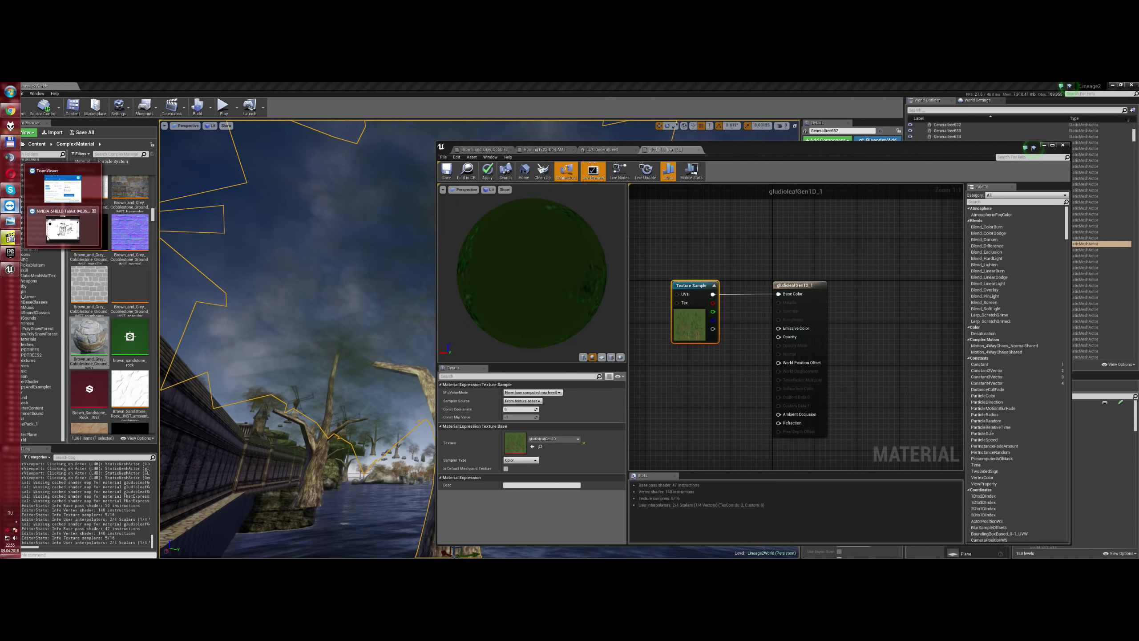
{"action": "left_click", "coordinate": [63, 225]}
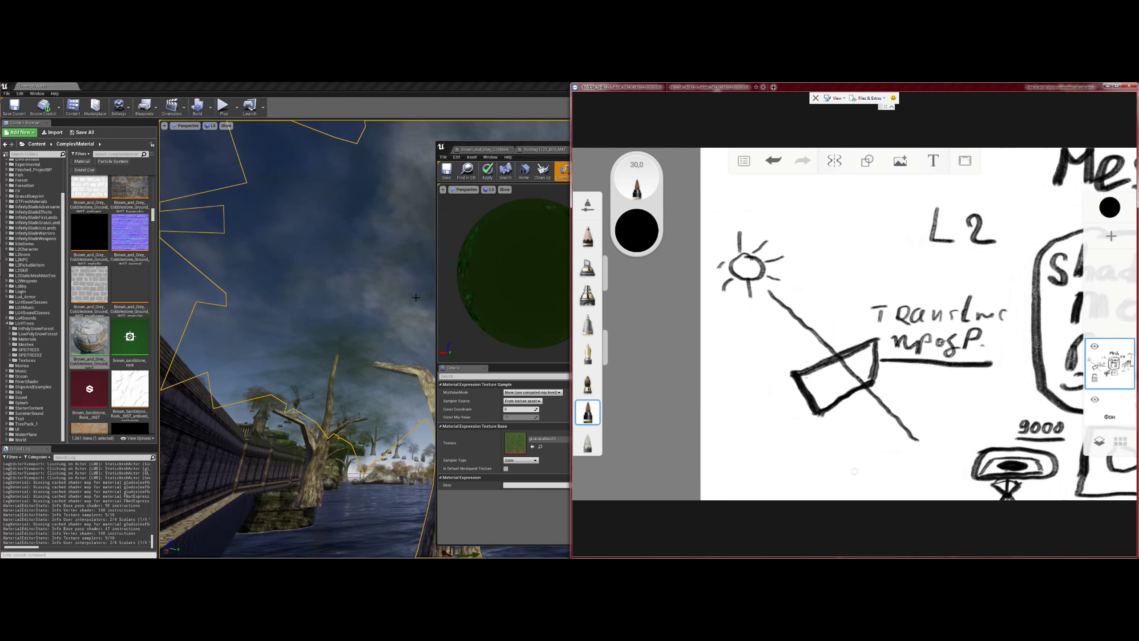
- Select the material's result node, preview it on a plane, and move the editor aside to show the tree
{"action": "left_click_drag", "start_coordinate": [511, 145], "coordinate": [340, 152]}
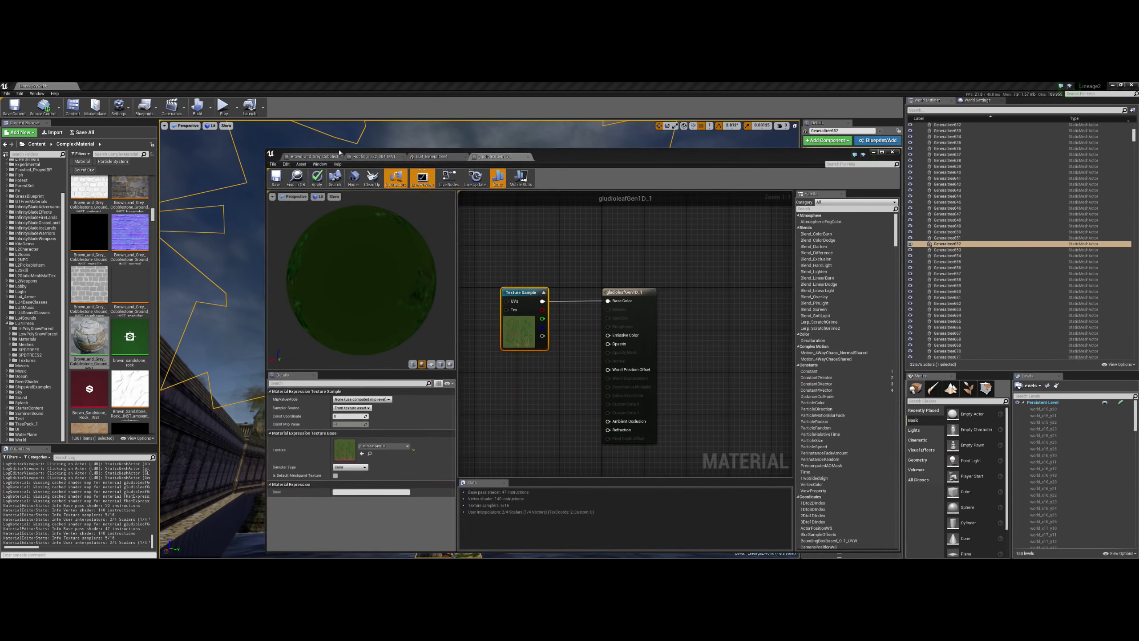
{"action": "left_click", "coordinate": [621, 306]}
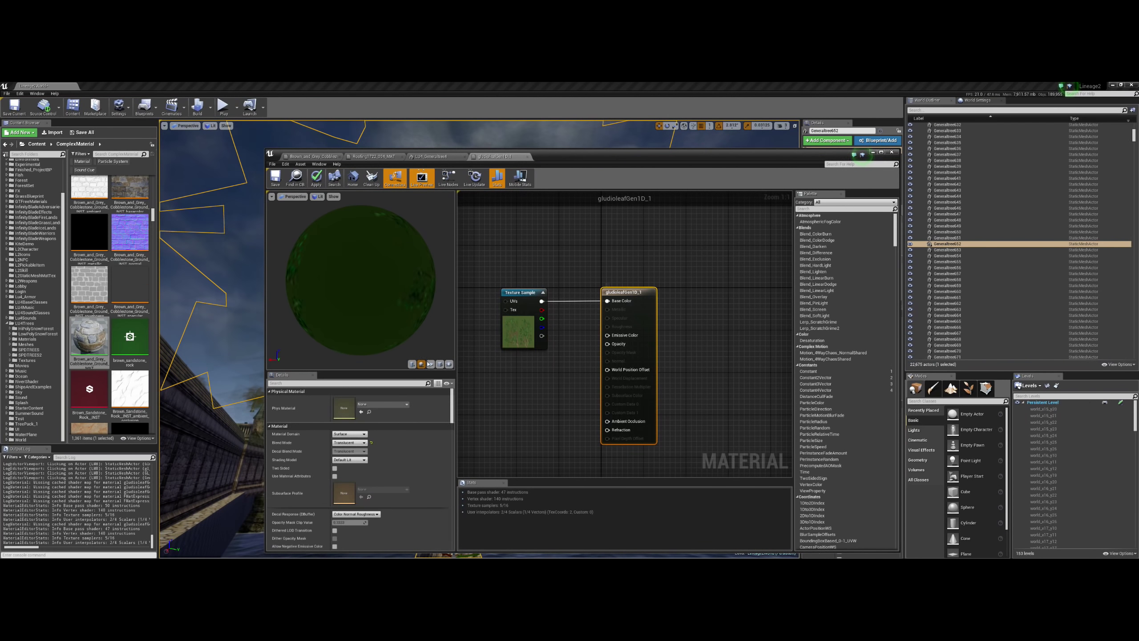
{"action": "left_click", "coordinate": [431, 364]}
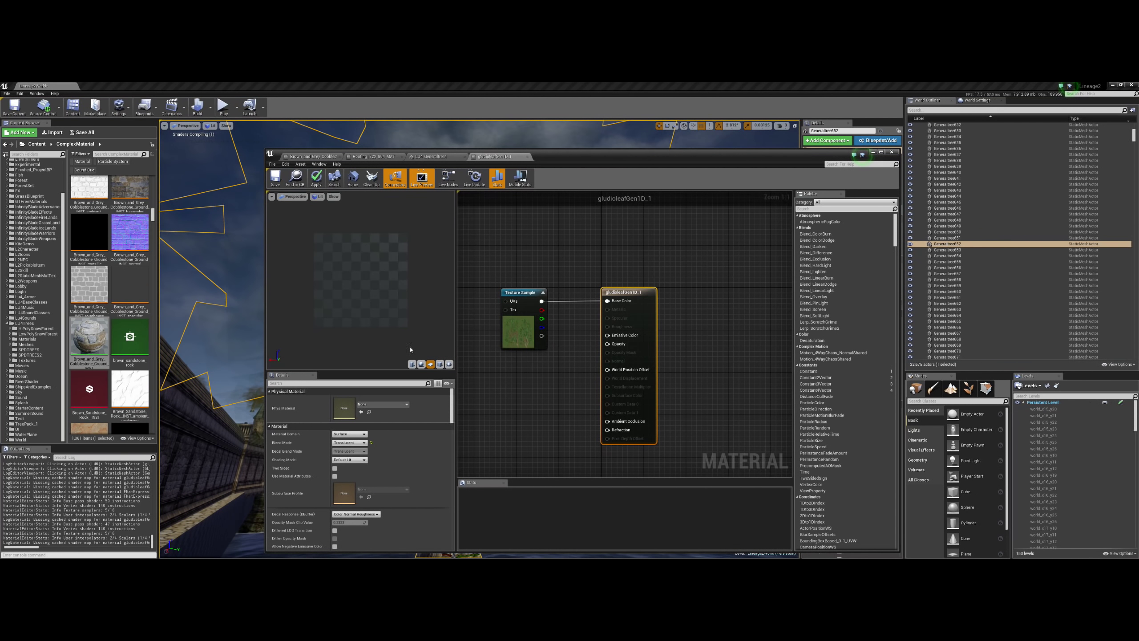
{"action": "left_click_drag", "start_coordinate": [545, 156], "coordinate": [786, 138]}
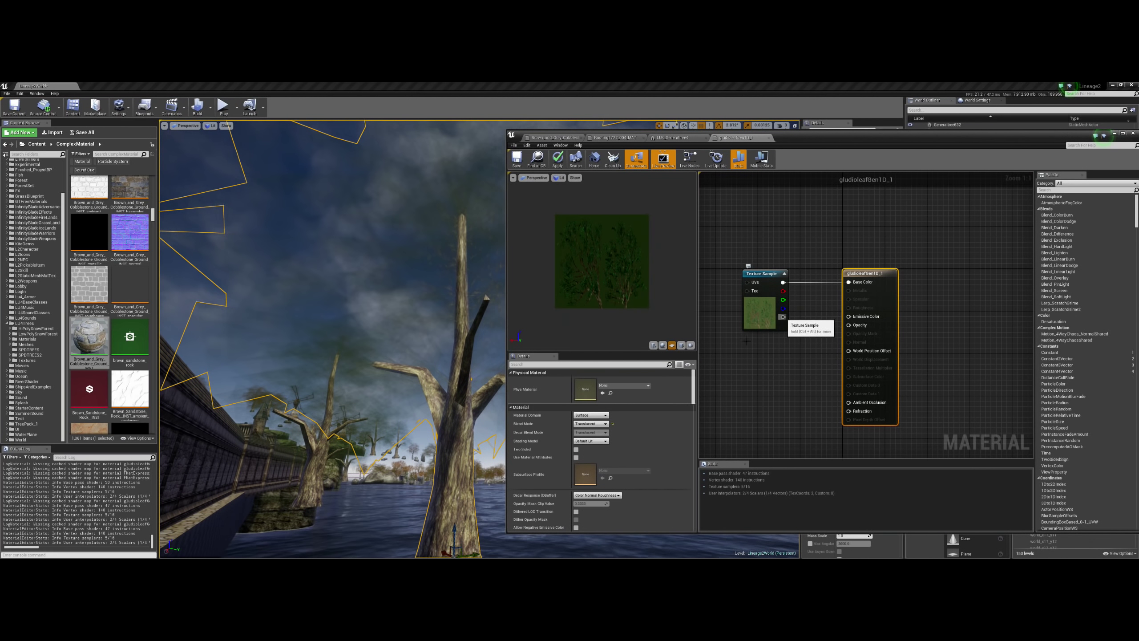
- Set Blend Mode to Masked, wire the texture alpha into Opacity Mask, and apply
{"action": "left_click", "coordinate": [591, 423]}
{"action": "left_click", "coordinate": [583, 434]}
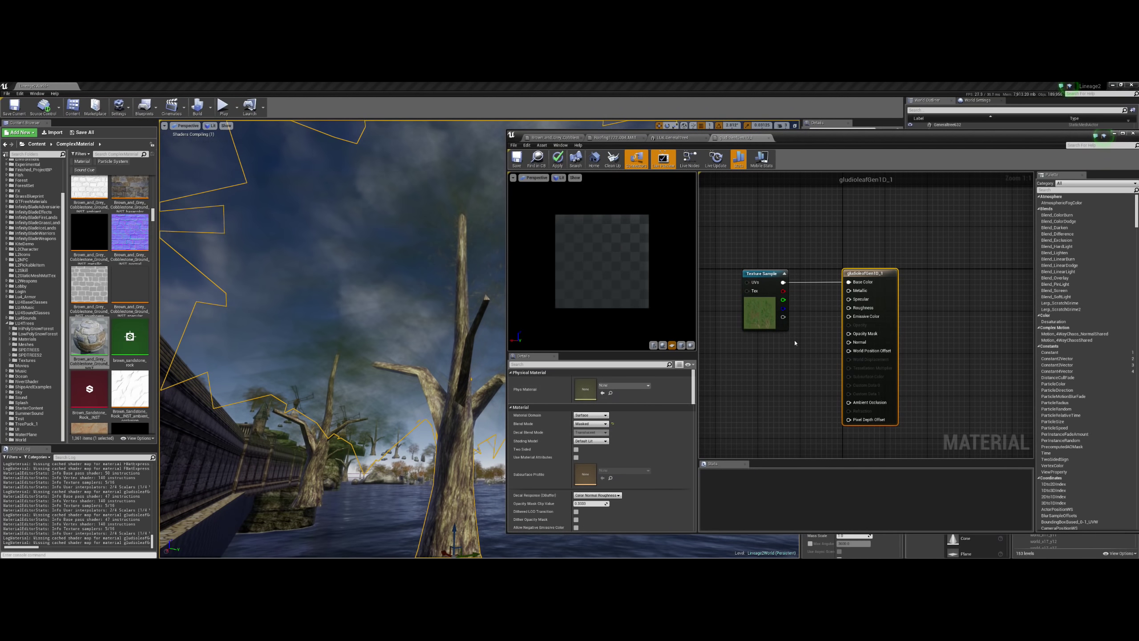
{"action": "left_click_drag", "start_coordinate": [784, 317], "coordinate": [849, 333]}
{"action": "left_click_drag", "start_coordinate": [784, 317], "coordinate": [855, 334]}
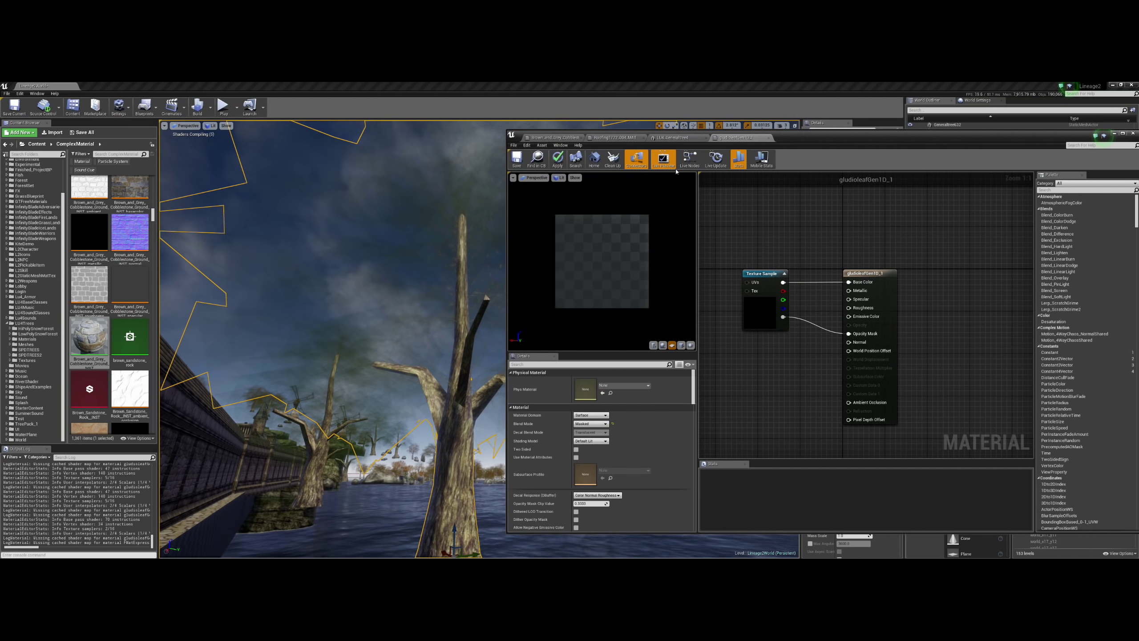
{"action": "left_click", "coordinate": [557, 159]}
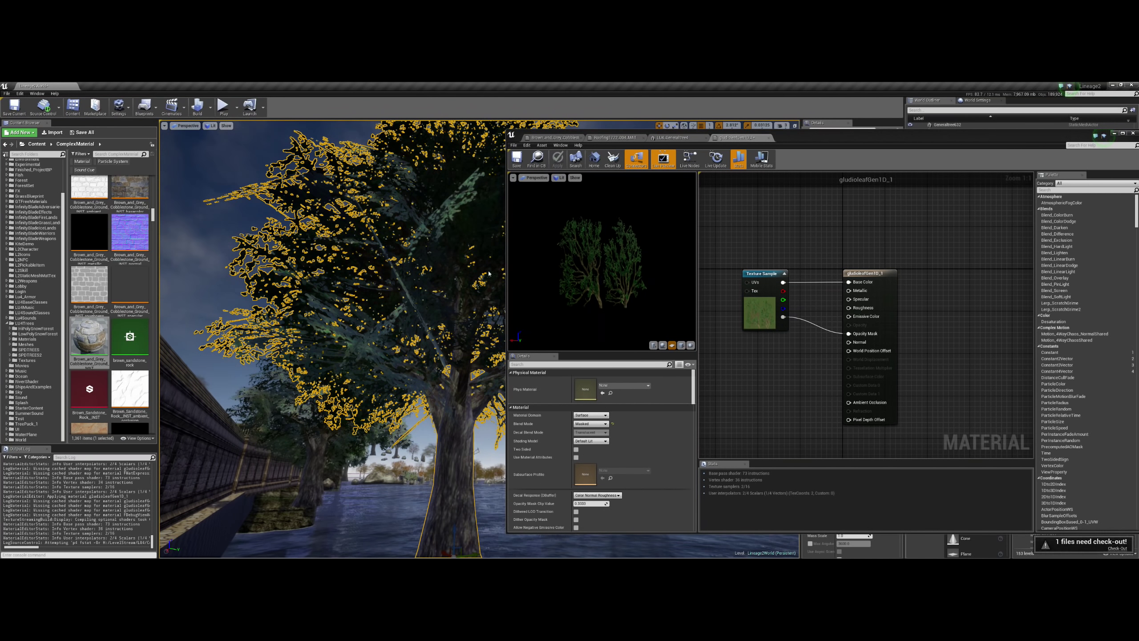
{"action": "right_click_drag", "start_coordinate": [427, 441], "coordinate": [453, 475]}
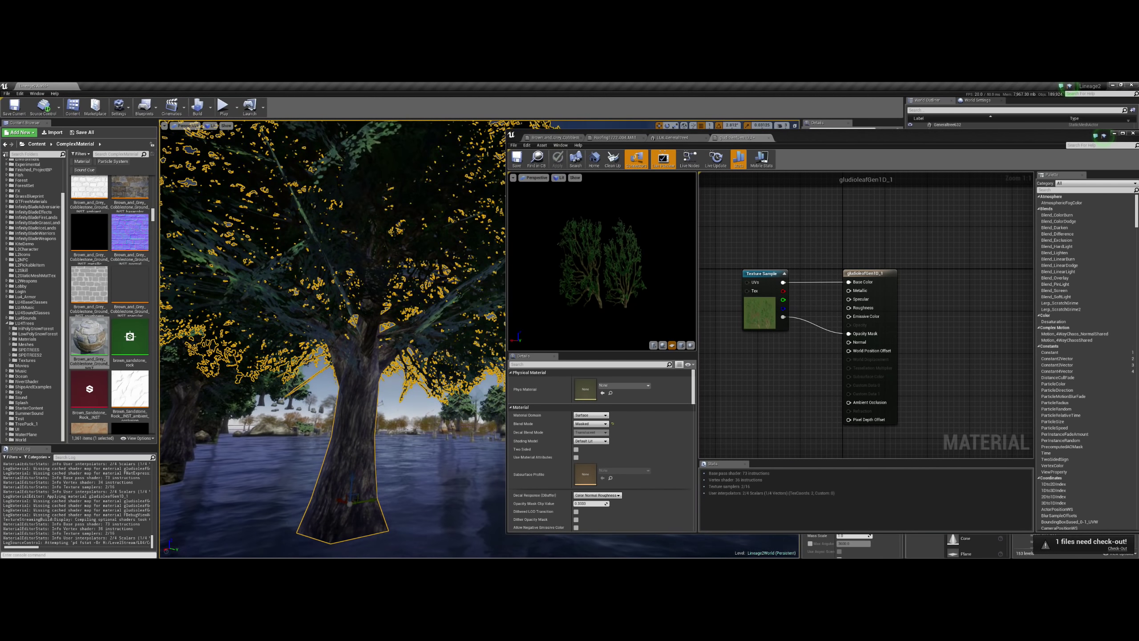
{"action": "left_click", "coordinate": [427, 441]}
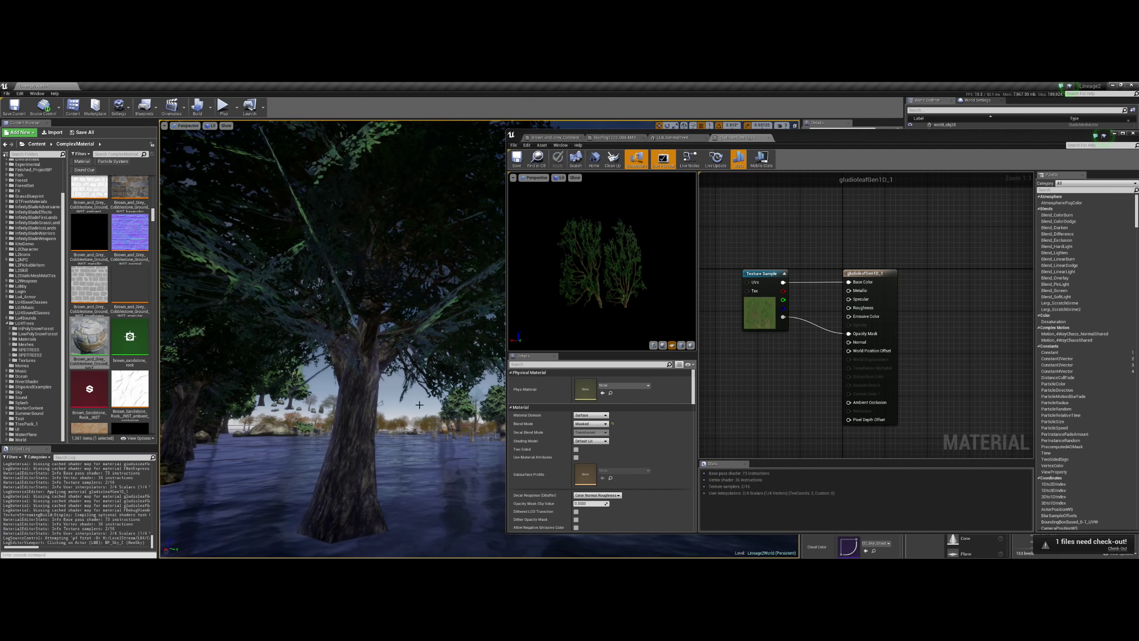
{"action": "right_click_drag", "start_coordinate": [427, 441], "coordinate": [457, 463]}
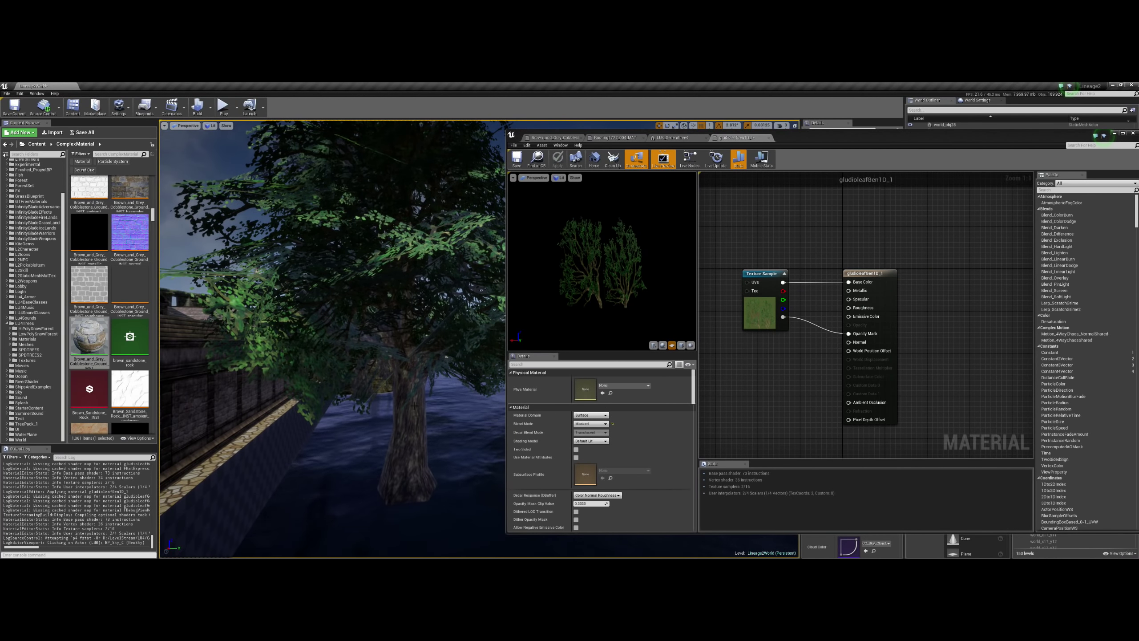
{"action": "mouse_move", "coordinate": [6, 269]}
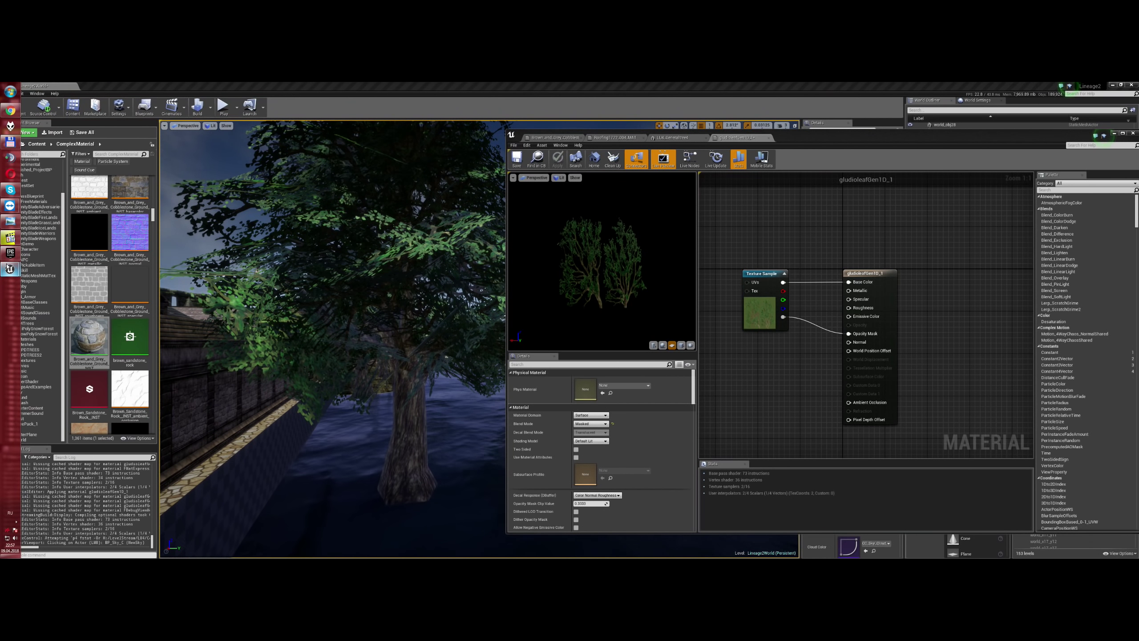
{"action": "mouse_move", "coordinate": [10, 205]}
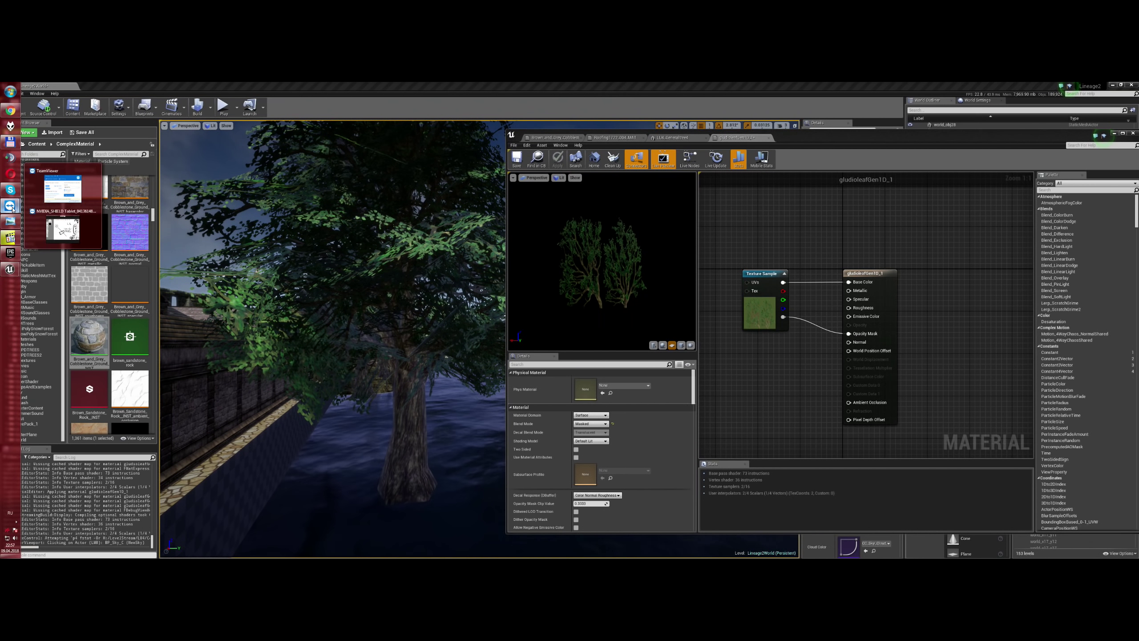
{"action": "left_click", "coordinate": [58, 230]}
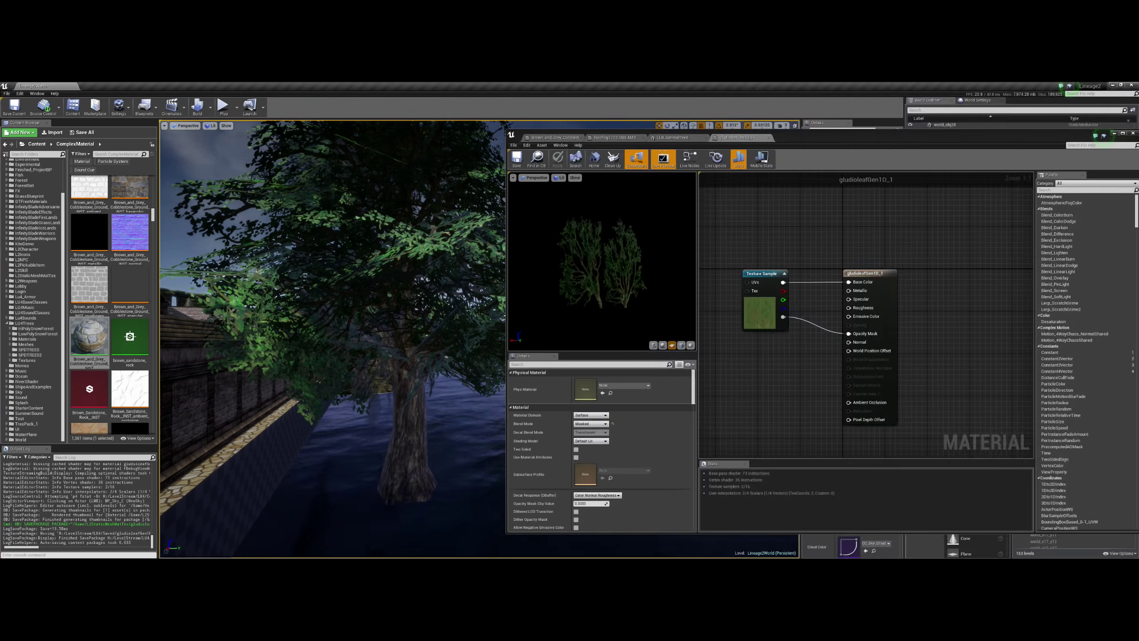
- Close the Material Editor and select trees Generaltree632, Generaltree644, Generaltree639 and Generaltree600
{"action": "left_click", "coordinate": [1115, 133]}
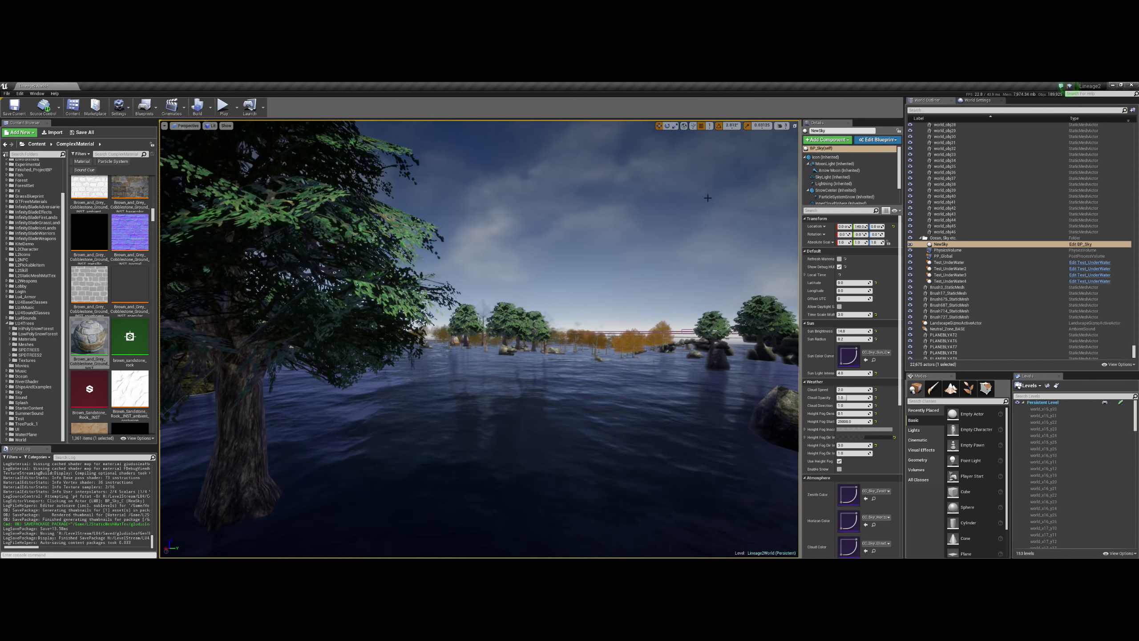
{"action": "left_click", "coordinate": [516, 310]}
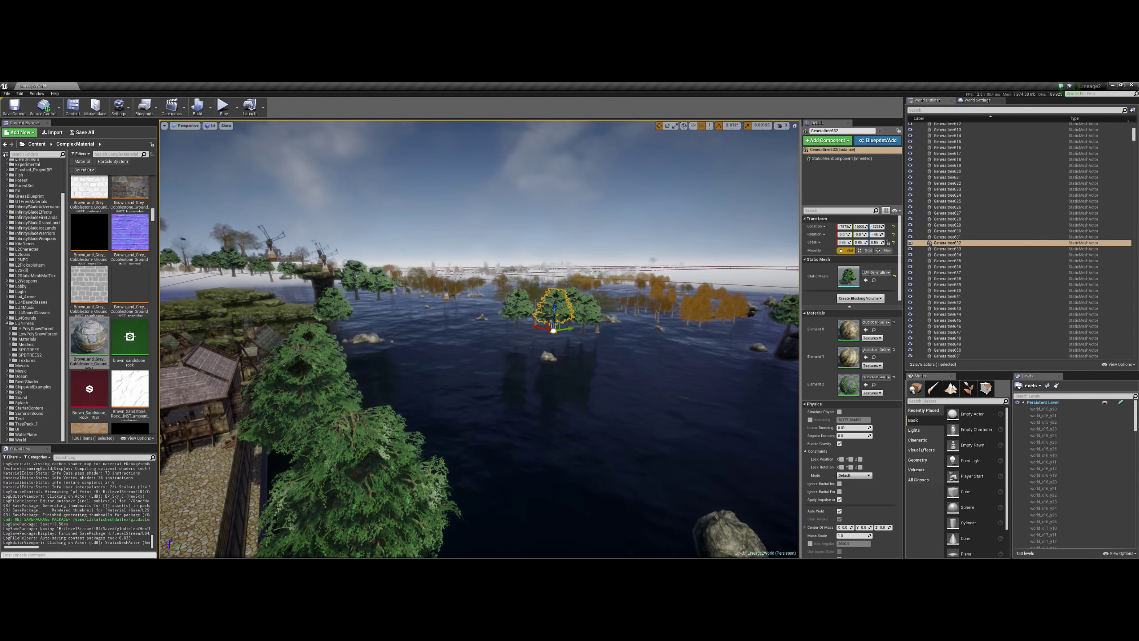
{"action": "left_click", "coordinate": [355, 408]}
{"action": "left_click", "coordinate": [330, 378]}
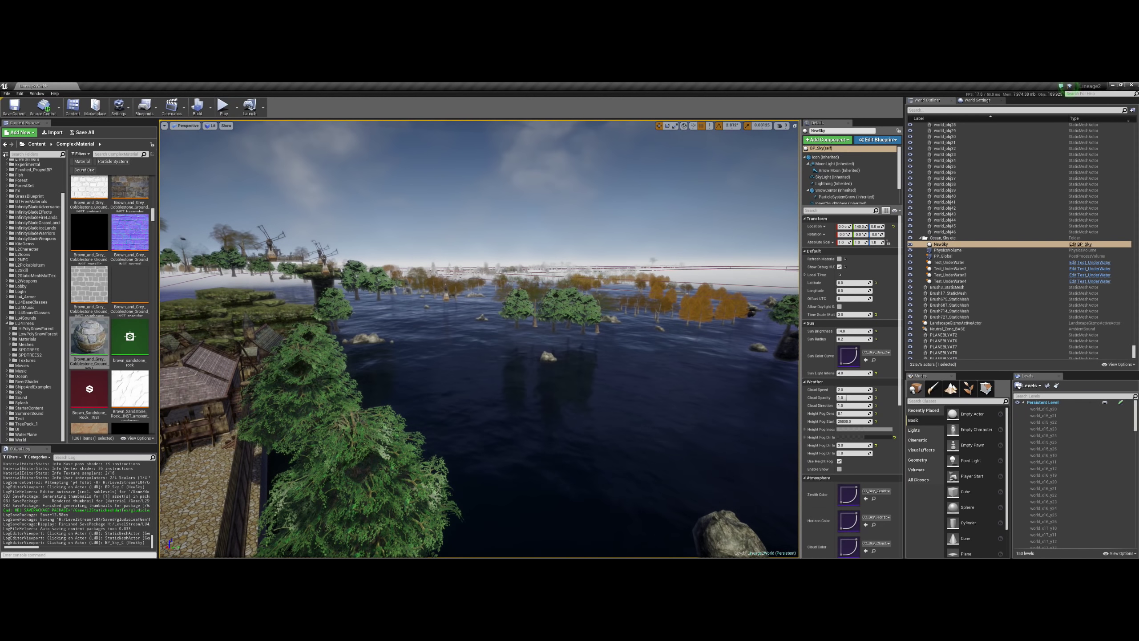
{"action": "left_click", "coordinate": [329, 379]}
{"action": "left_click", "coordinate": [339, 303]}
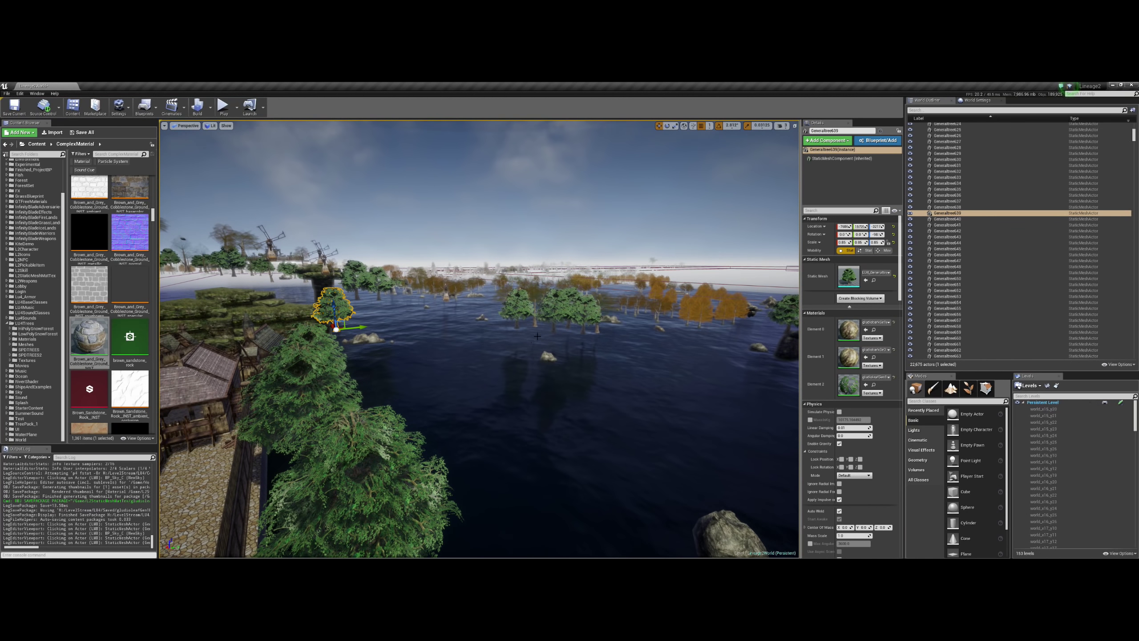
{"action": "left_click", "coordinate": [519, 312]}
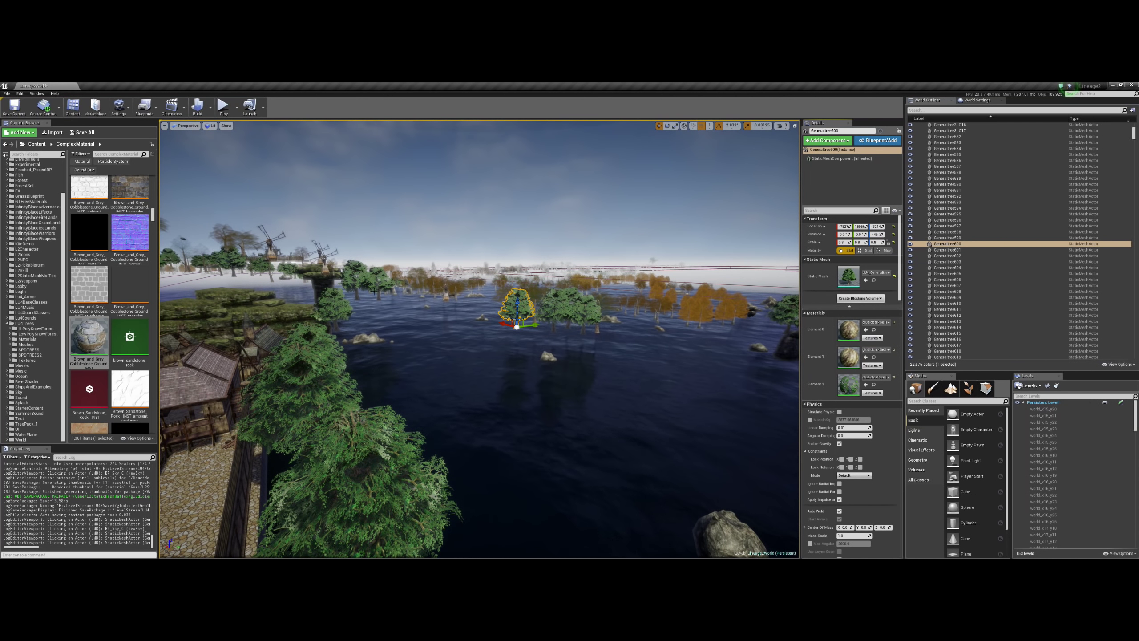
- Turn the view slightly and reselect Generaltree632, Generaltree600 and neighbouring Generaltree678
{"action": "right_click_drag", "start_coordinate": [354, 291], "coordinate": [364, 289]}
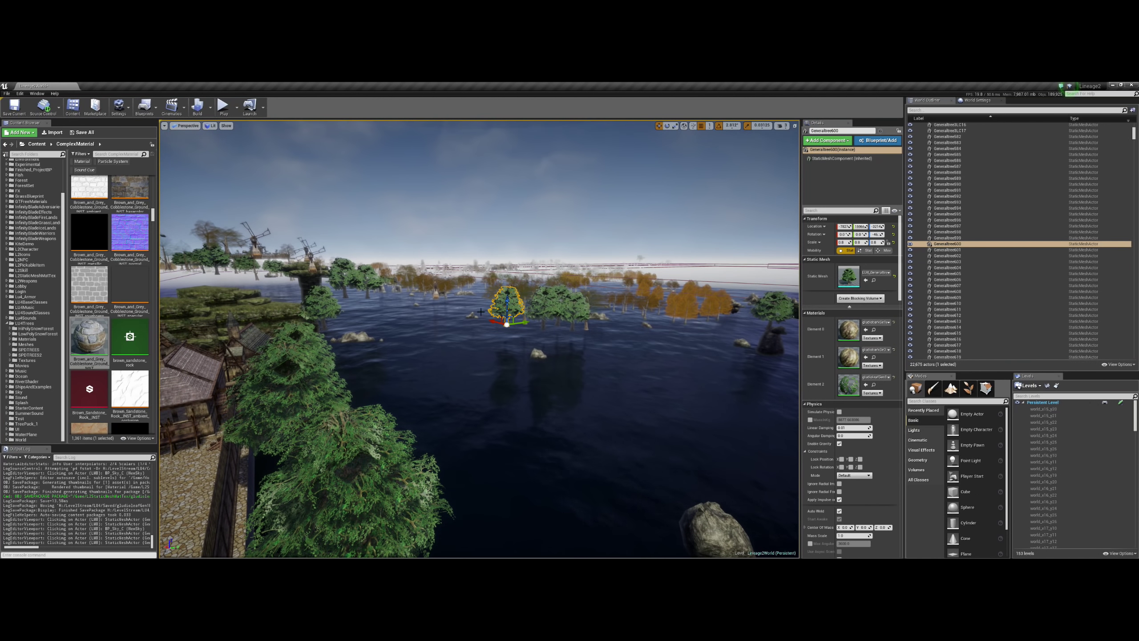
{"action": "left_click", "coordinate": [537, 304]}
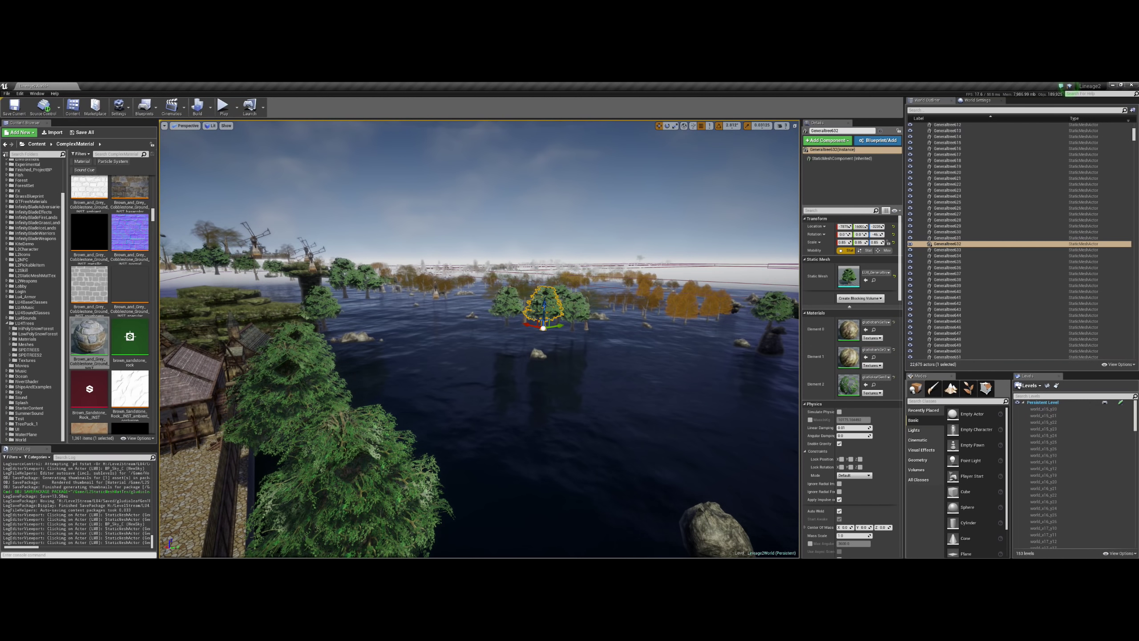
{"action": "left_click", "coordinate": [509, 303]}
{"action": "left_click", "coordinate": [538, 307]}
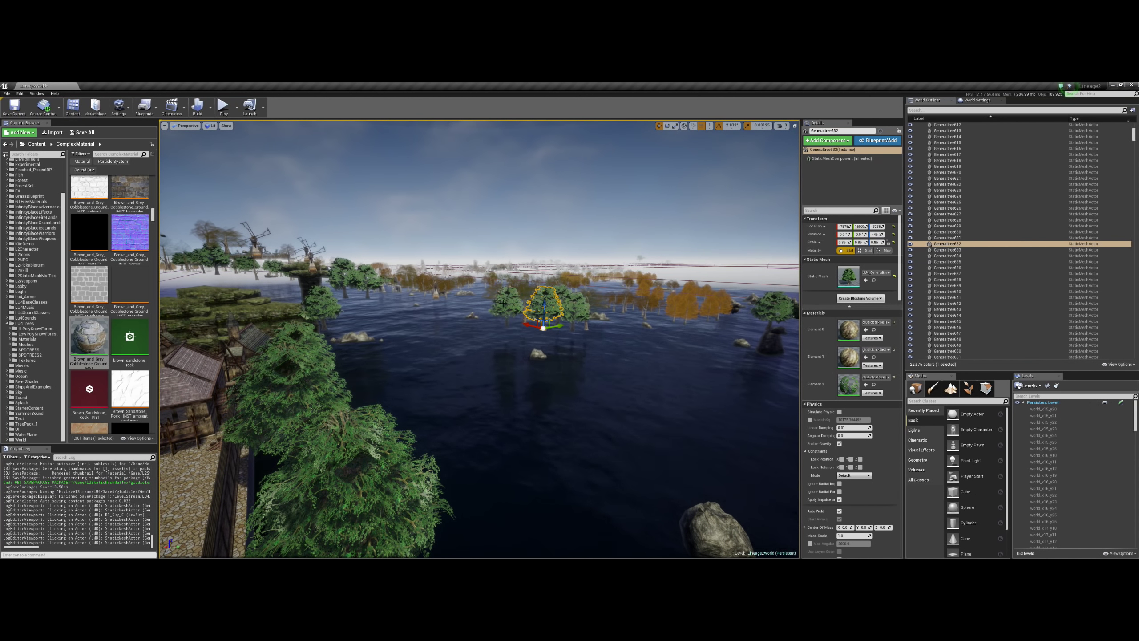
{"action": "left_click", "coordinate": [507, 310]}
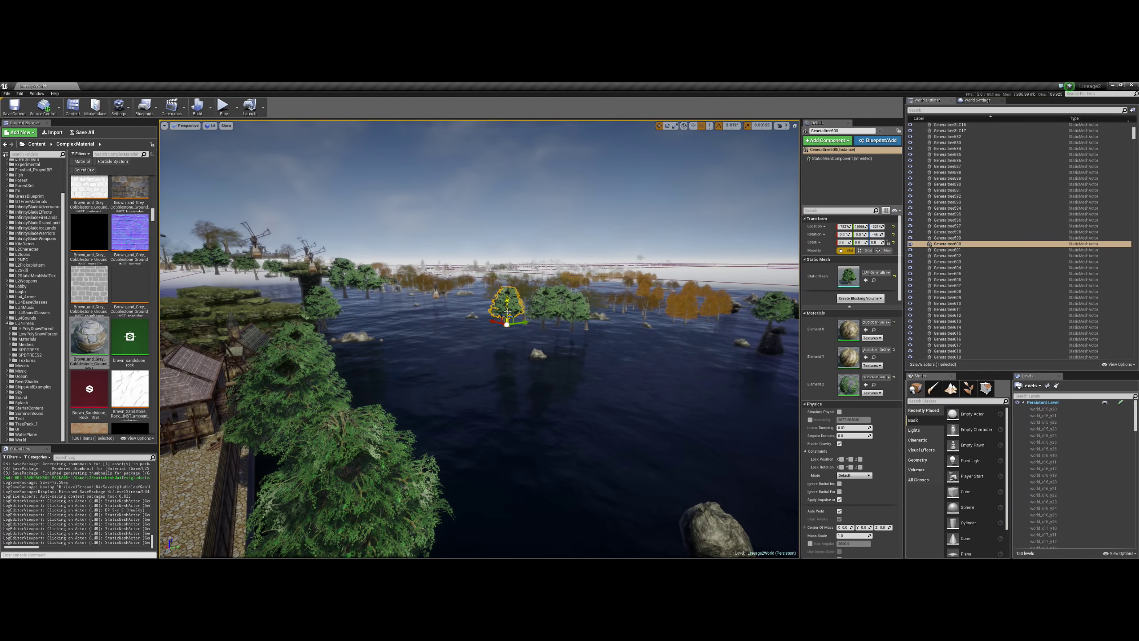
{"action": "left_click", "coordinate": [561, 294]}
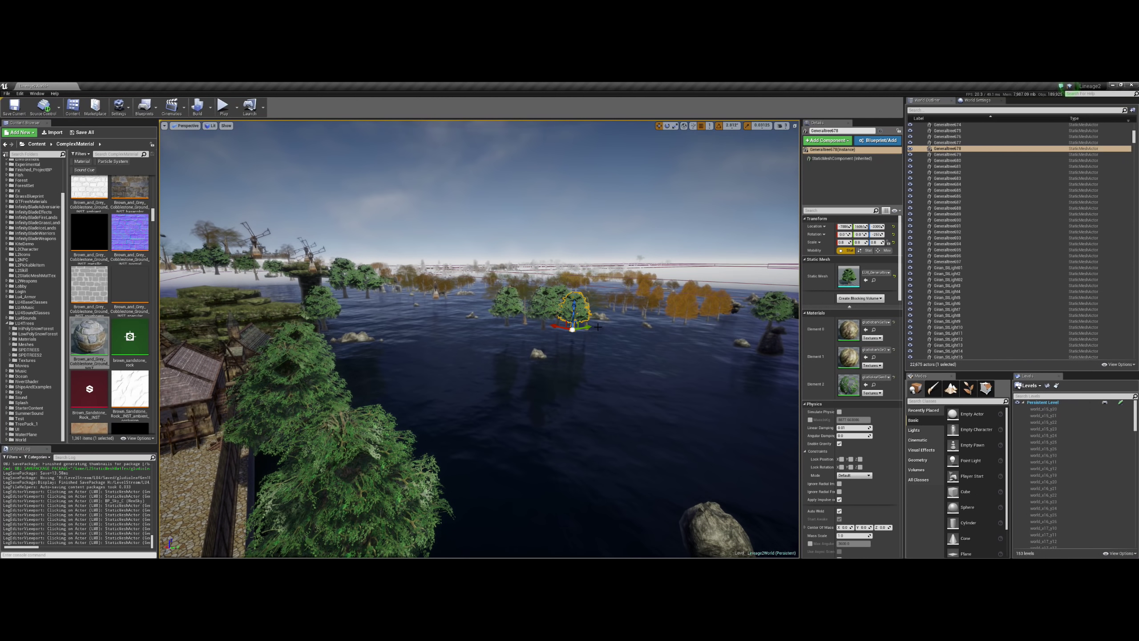
- Peek at the remote TeamViewer Sketchable window showing the handwritten word 'instane'
{"action": "mouse_move", "coordinate": [7, 245]}
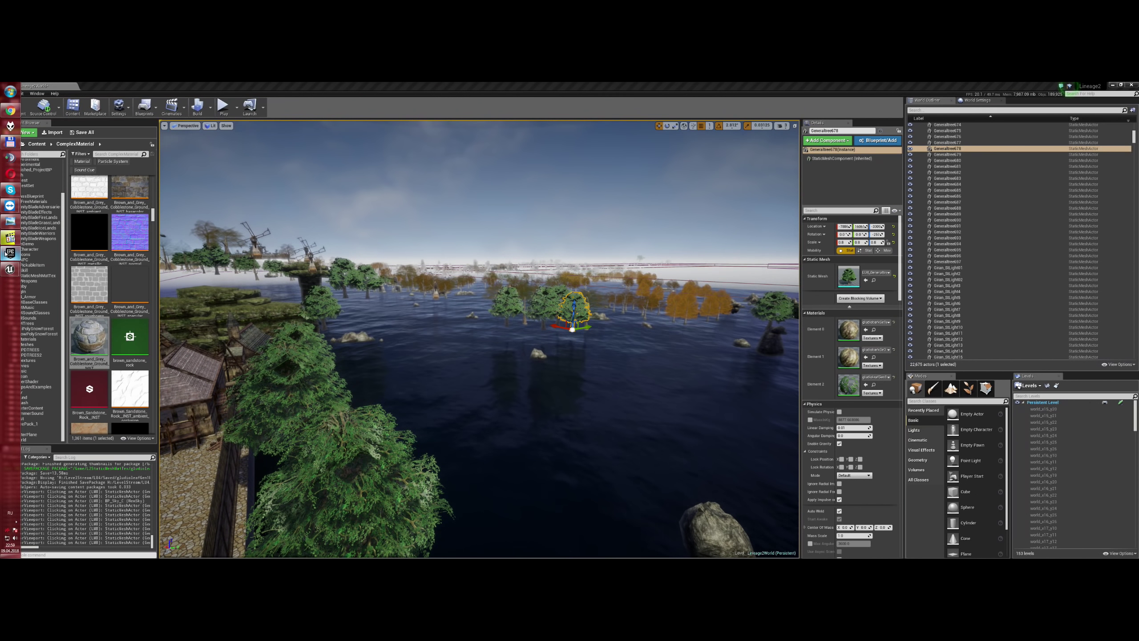
{"action": "mouse_move", "coordinate": [15, 205]}
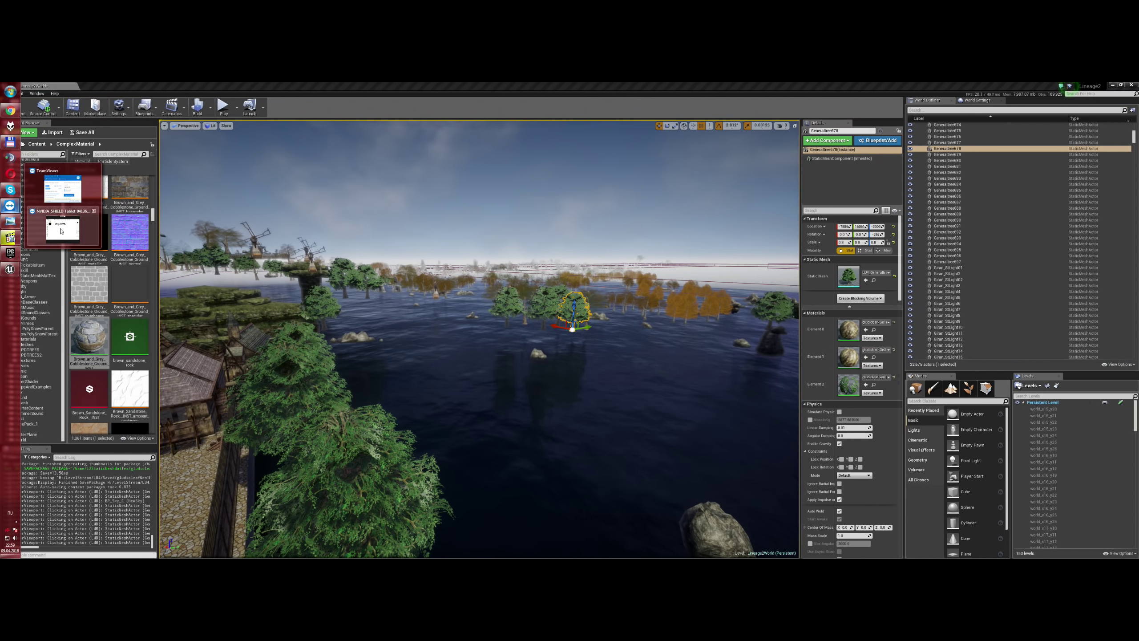
{"action": "mouse_move", "coordinate": [63, 231]}
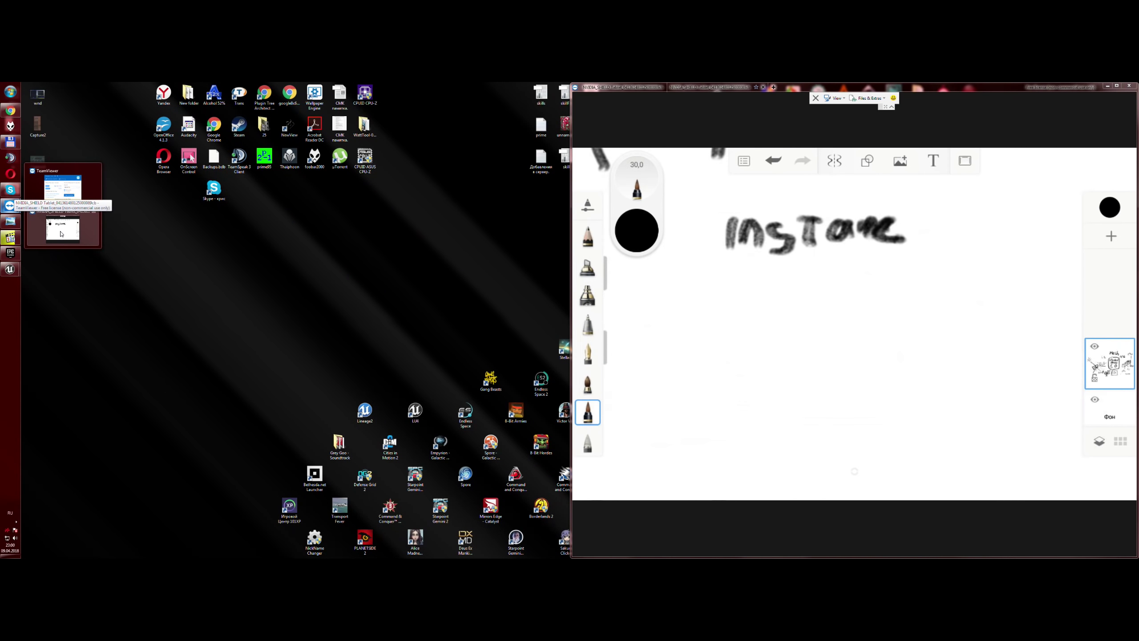
- Leave the TeamViewer window preview and bring back the Unreal editor's lakeside town scene
{"action": "left_click", "coordinate": [61, 234]}
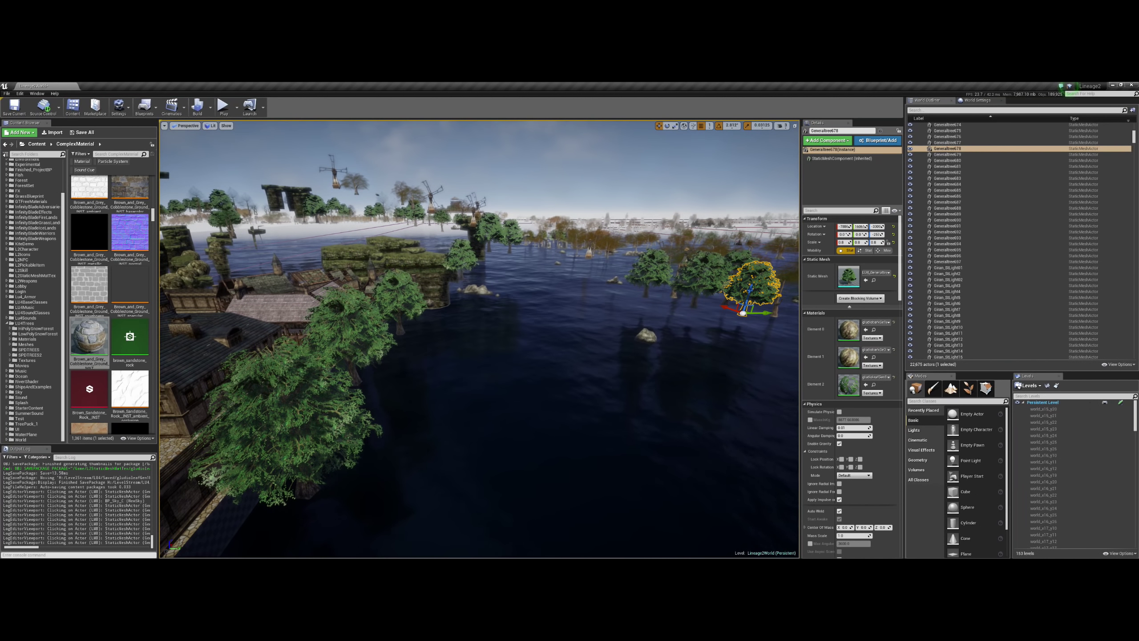
- Fly the viewport camera across the lake and over the walled town toward the castle
{"action": "key", "text": "Up"}
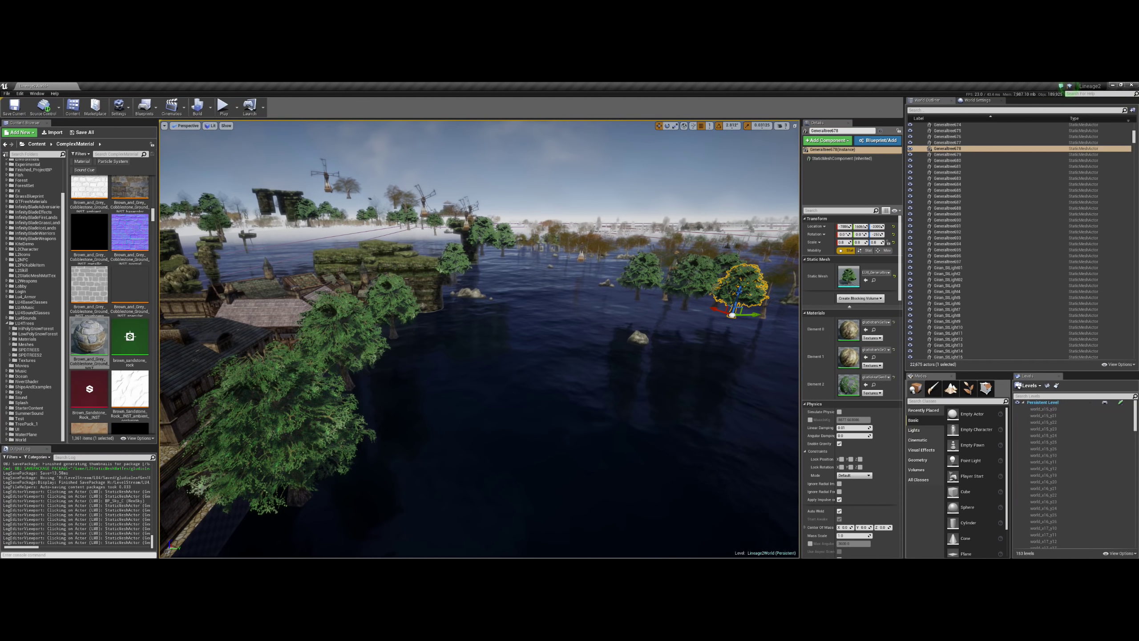
{"action": "key", "text": "Left"}
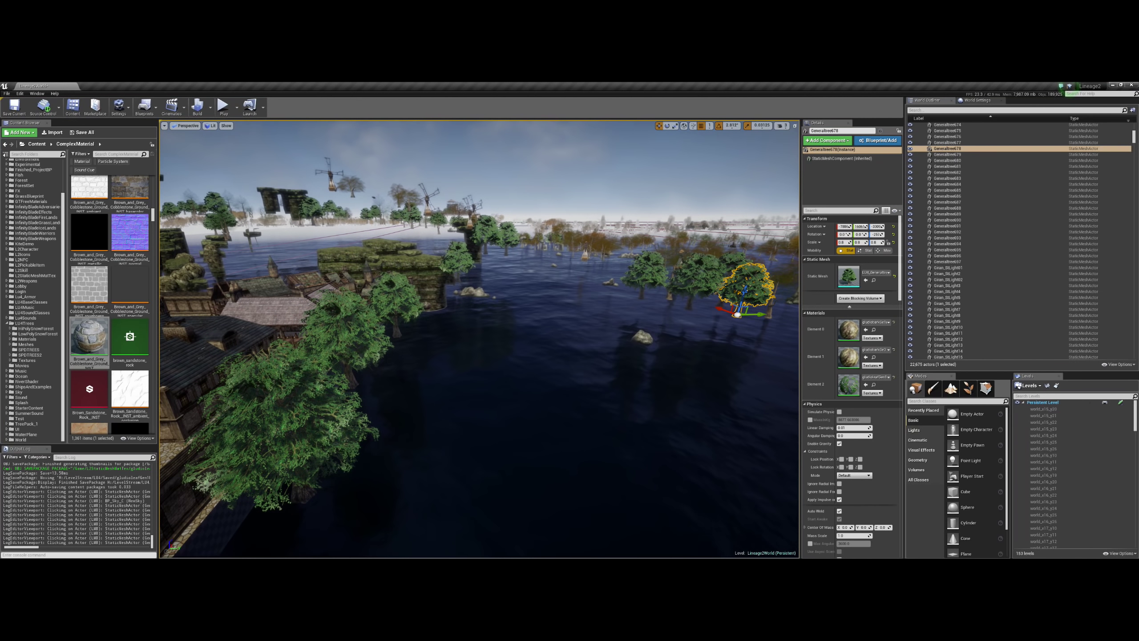
{"action": "key", "text": "Left"}
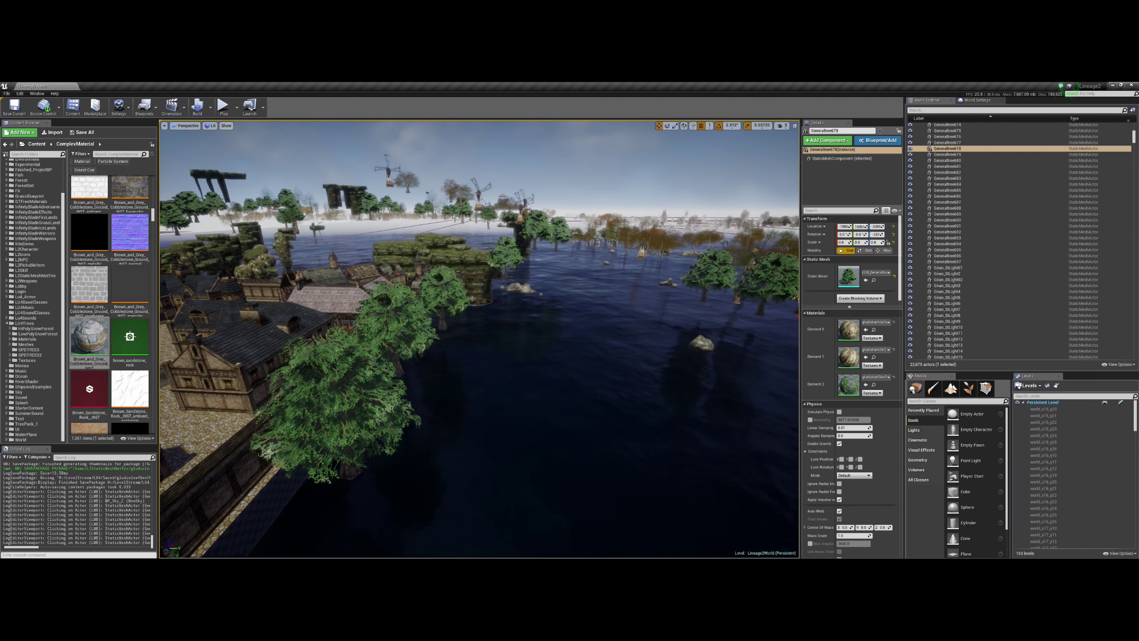
{"action": "key", "text": "Left"}
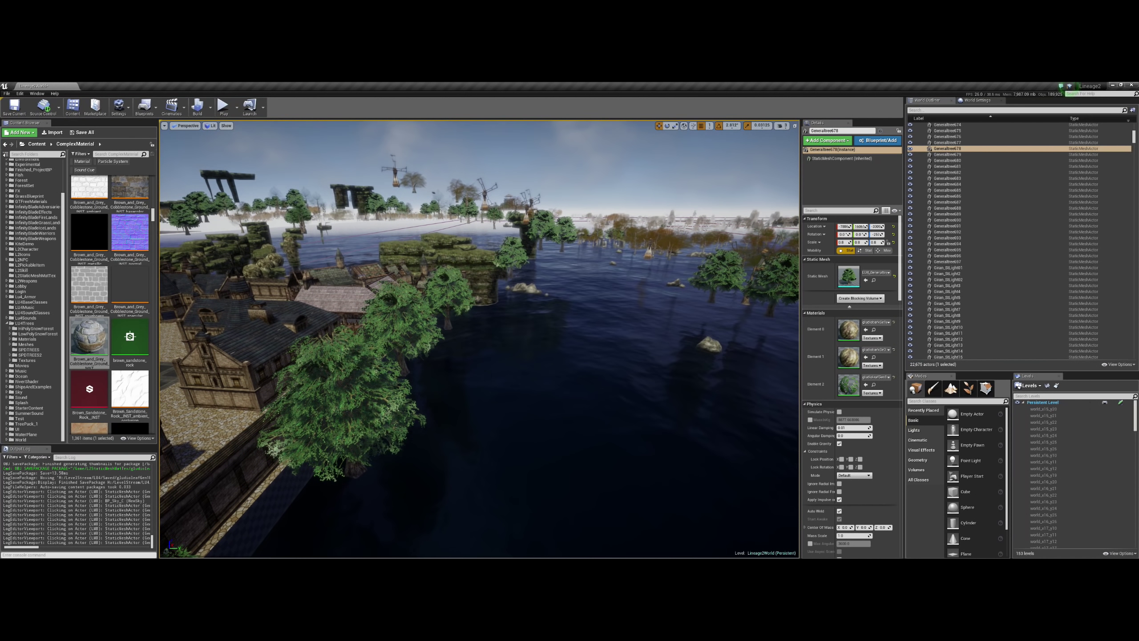
{"action": "key", "text": "Left"}
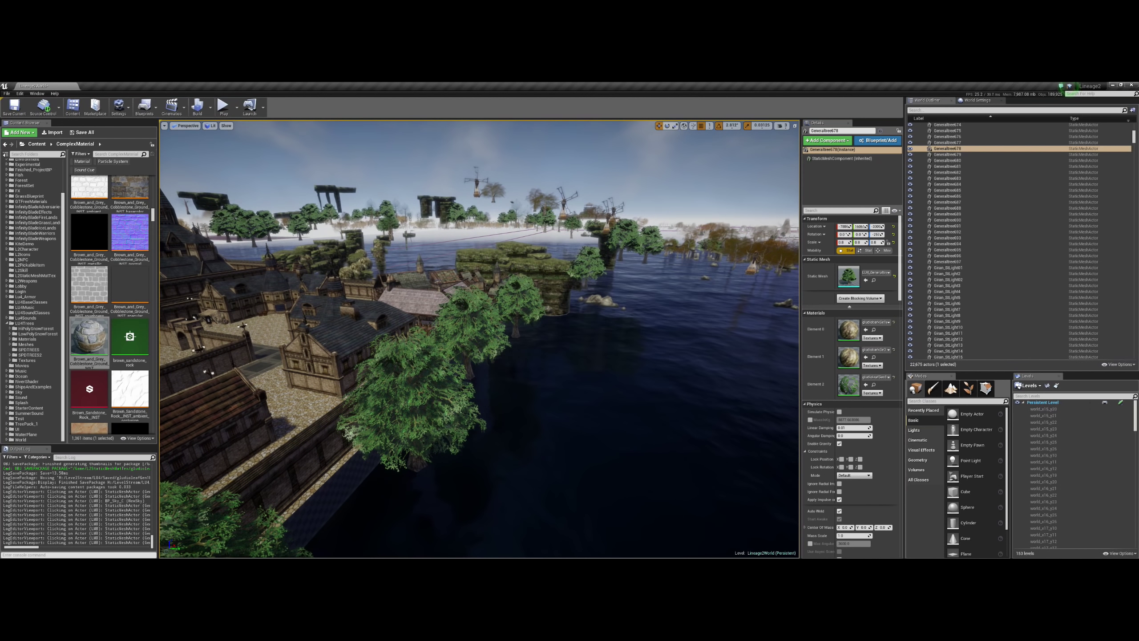
{"action": "key", "text": "Up"}
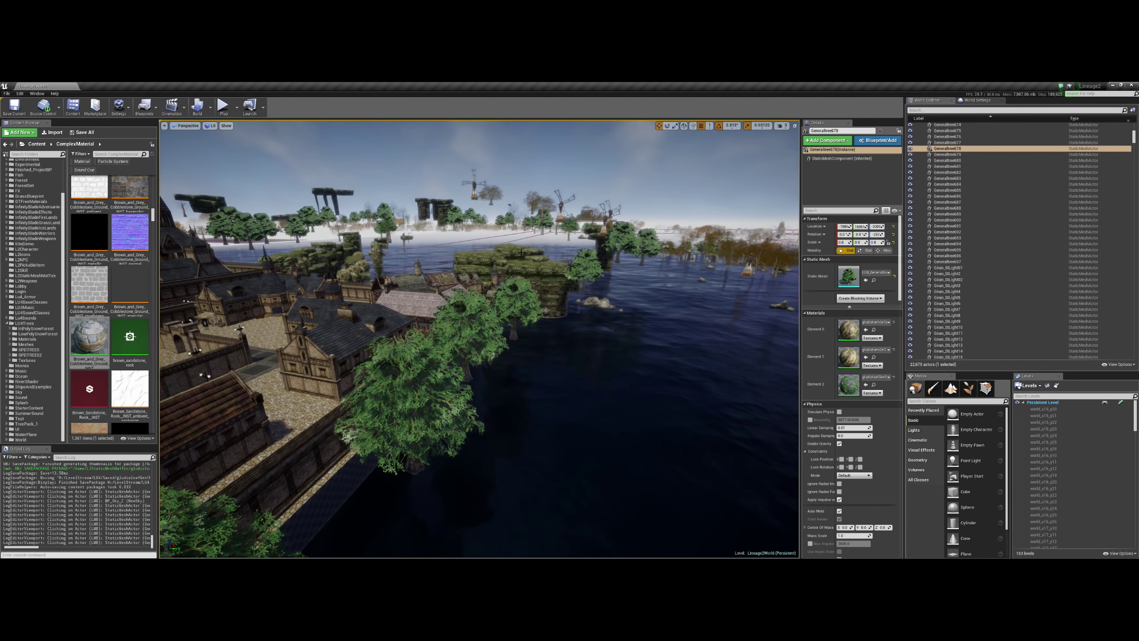
{"action": "right_click_drag", "start_coordinate": [520, 265], "coordinate": [426, 269]}
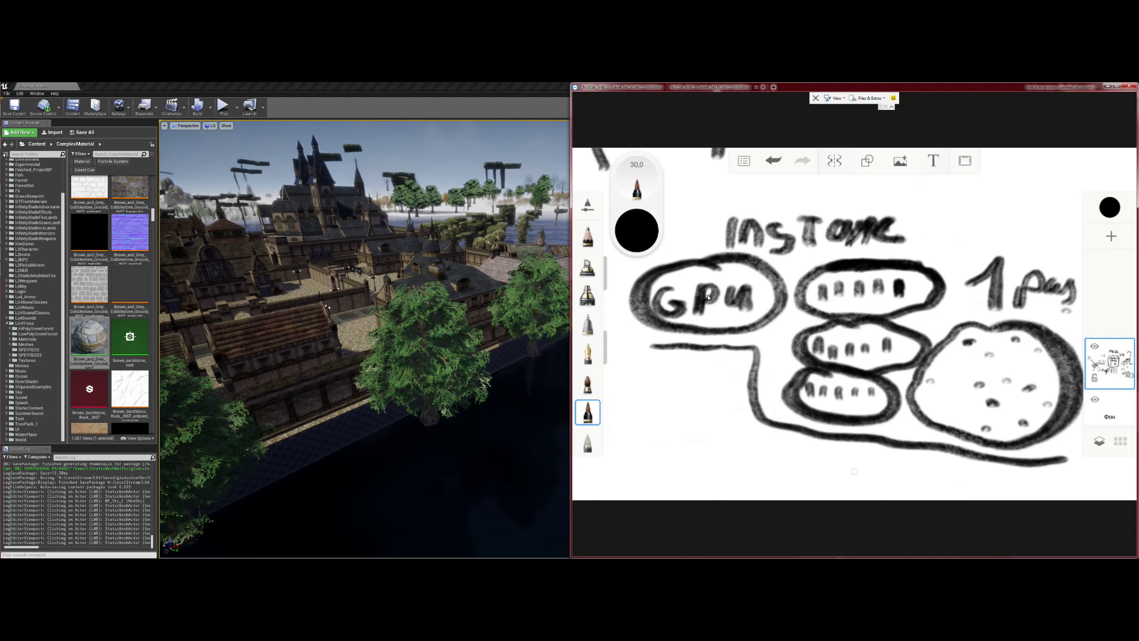
- Undo the last two strokes, removing the large circle beside the GPU instancing sketch
{"action": "scroll", "coordinate": [708, 297], "scroll_direction": "down", "scroll_amount": 5}
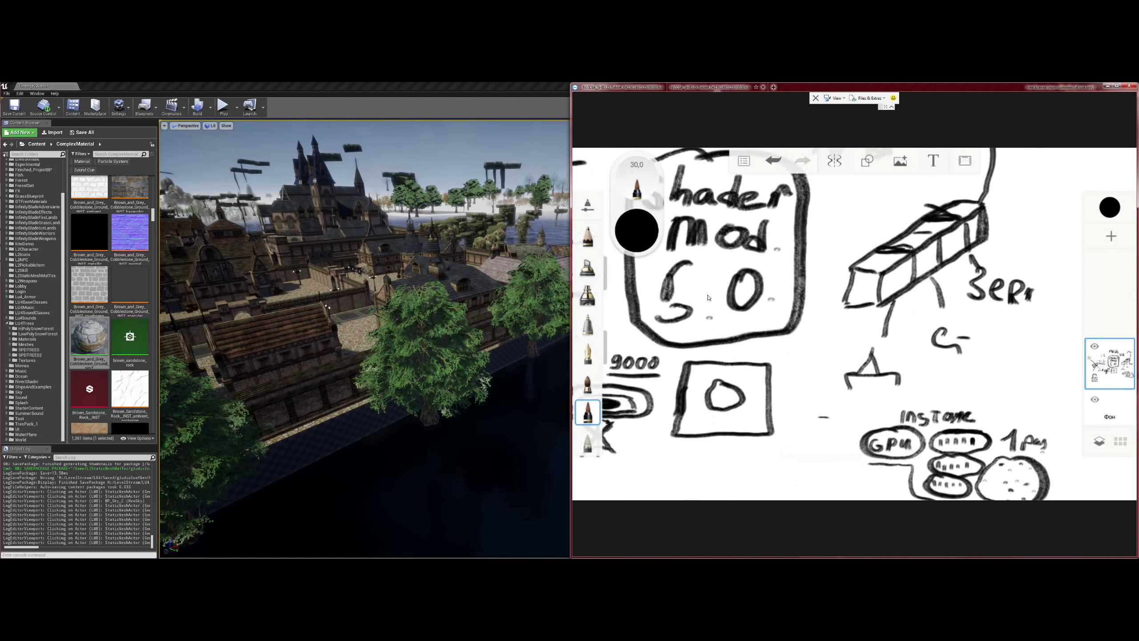
{"action": "scroll", "coordinate": [707, 297], "scroll_direction": "down", "scroll_amount": 4}
{"action": "scroll", "coordinate": [708, 297], "scroll_direction": "down", "scroll_amount": 1}
{"action": "scroll", "coordinate": [708, 297], "scroll_direction": "down", "scroll_amount": 1}
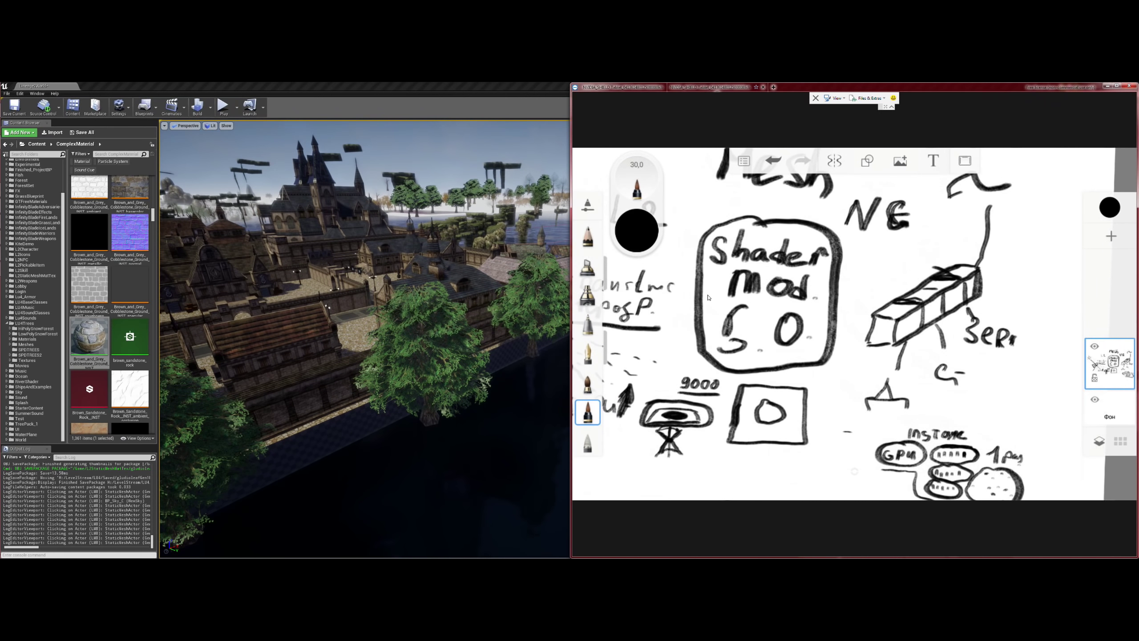
{"action": "scroll", "coordinate": [707, 297], "scroll_direction": "down", "scroll_amount": 1}
{"action": "scroll", "coordinate": [707, 297], "scroll_direction": "down", "scroll_amount": 1}
{"action": "scroll", "coordinate": [708, 297], "scroll_direction": "up", "scroll_amount": 1}
{"action": "scroll", "coordinate": [708, 297], "scroll_direction": "up", "scroll_amount": 1}
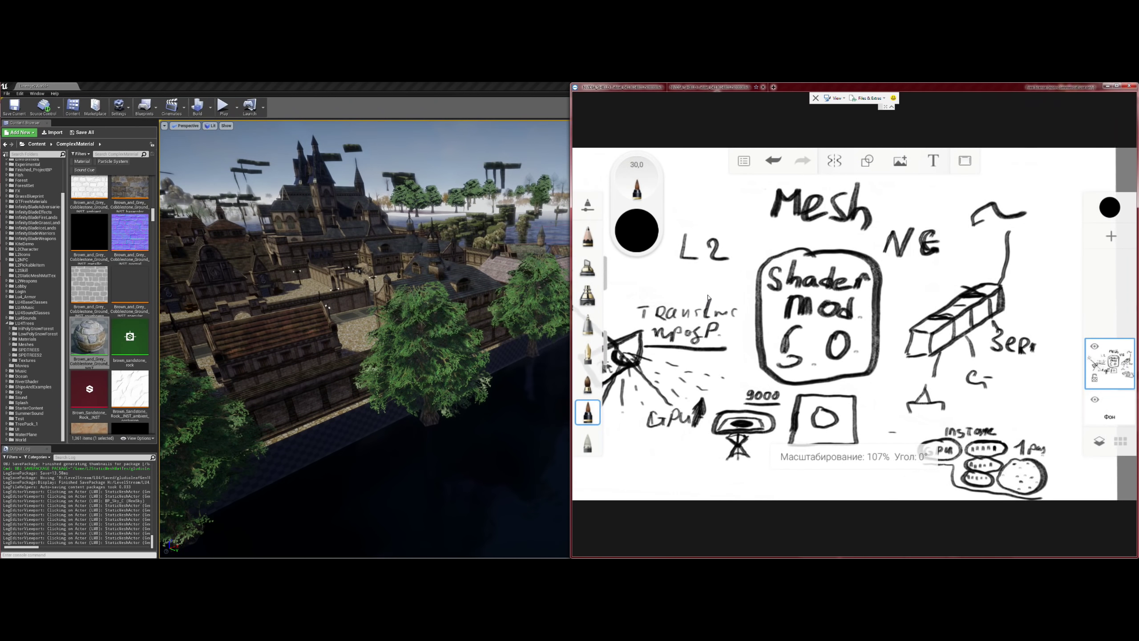
{"action": "scroll", "coordinate": [707, 297], "scroll_direction": "up", "scroll_amount": 1}
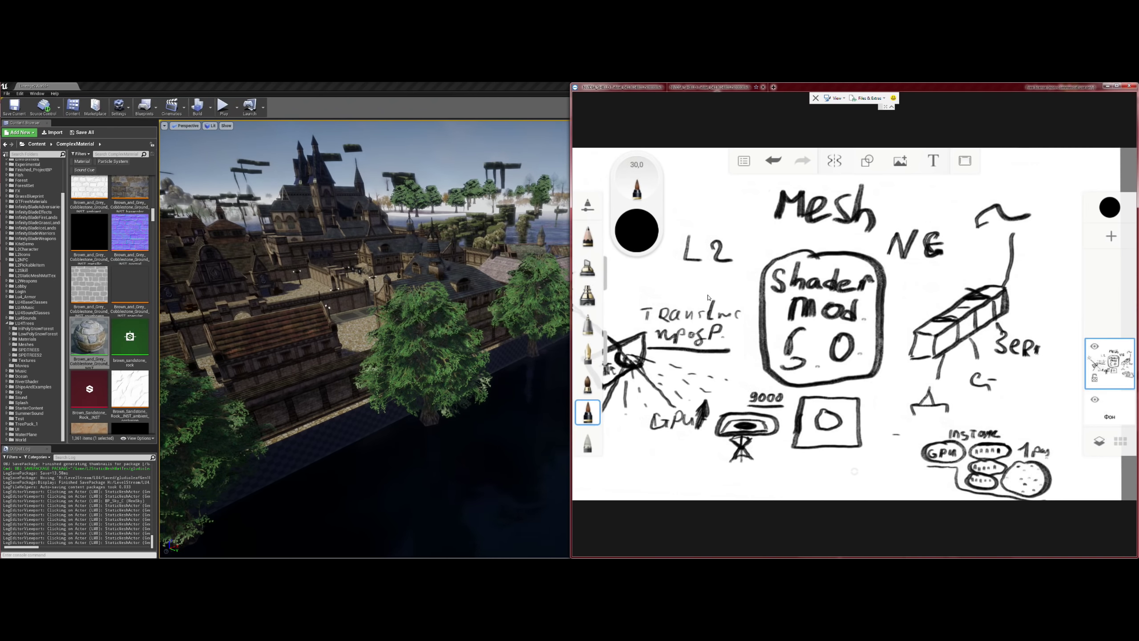
{"action": "key", "text": "ctrl+z"}
{"action": "key", "text": "ctrl+z"}
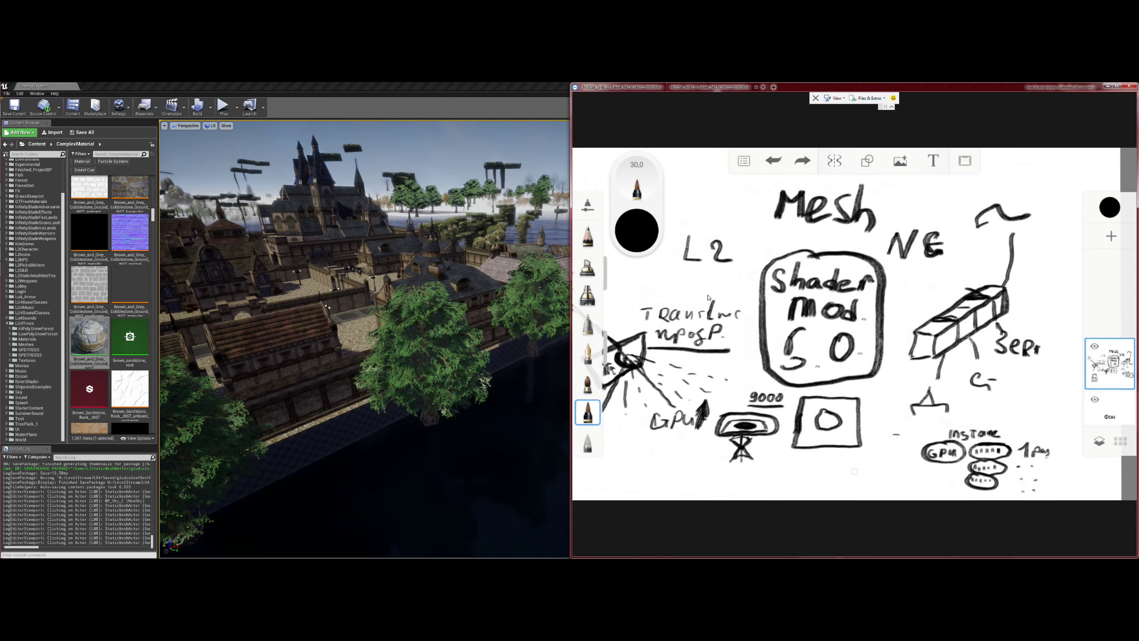
{"action": "key", "text": "ctrl+z"}
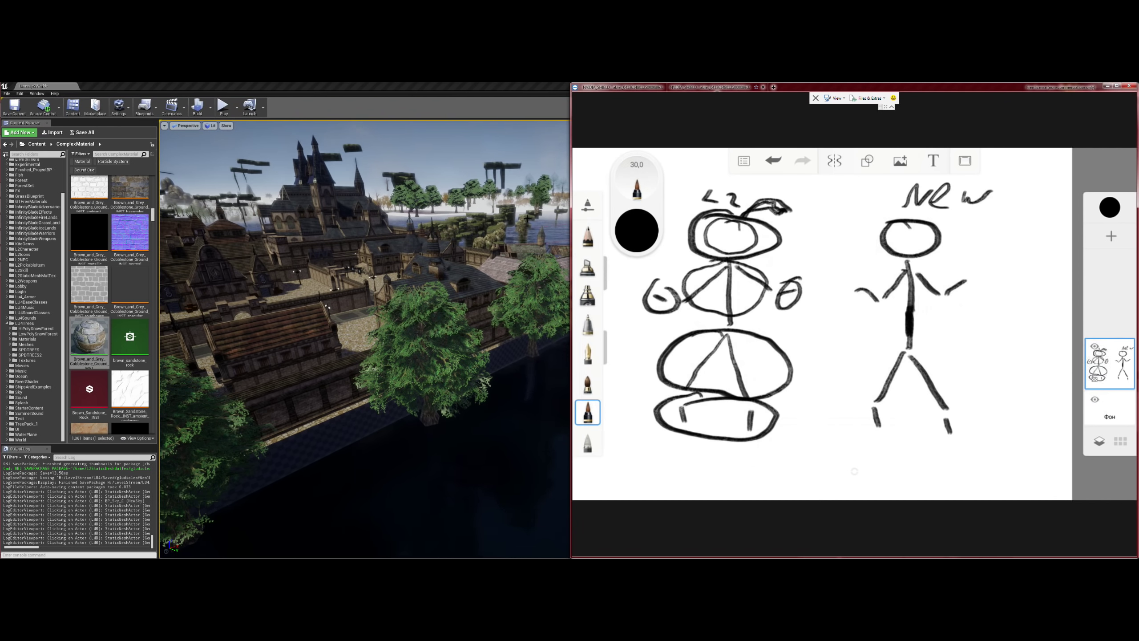
- Outline the New figure's torso, thicken its head, and draw a dashed line to its right
{"action": "mouse_move", "coordinate": [902, 264]}
{"action": "left_mouse_down"}
{"action": "mouse_move", "coordinate": [918, 327]}
{"action": "mouse_move", "coordinate": [900, 263]}
{"action": "left_mouse_up"}
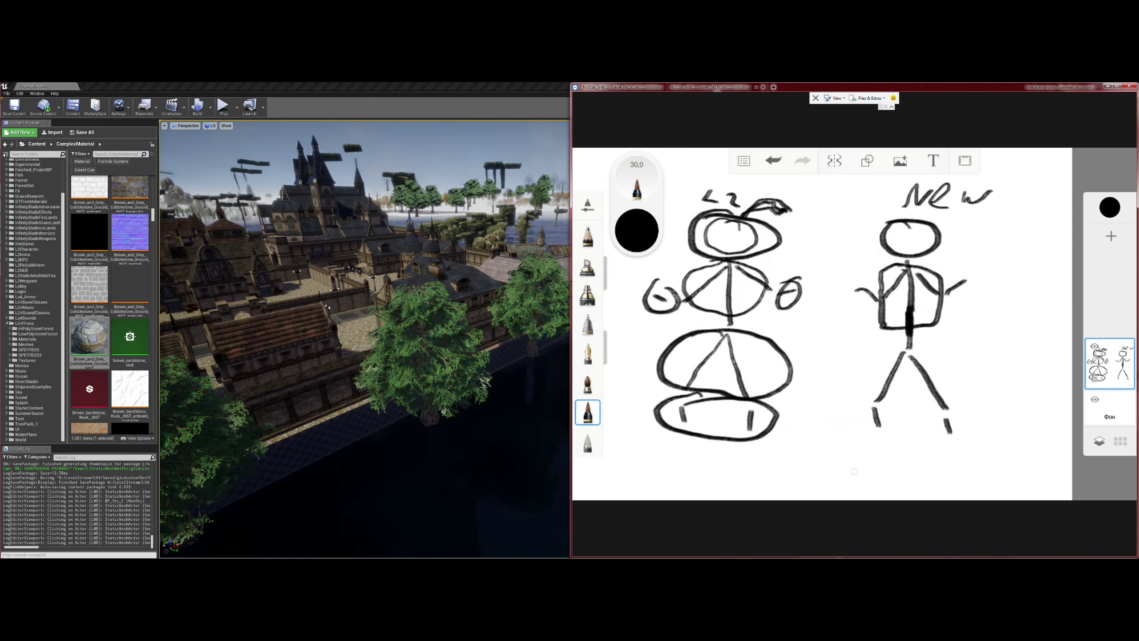
{"action": "left_click_drag", "start_coordinate": [921, 219], "coordinate": [877, 224]}
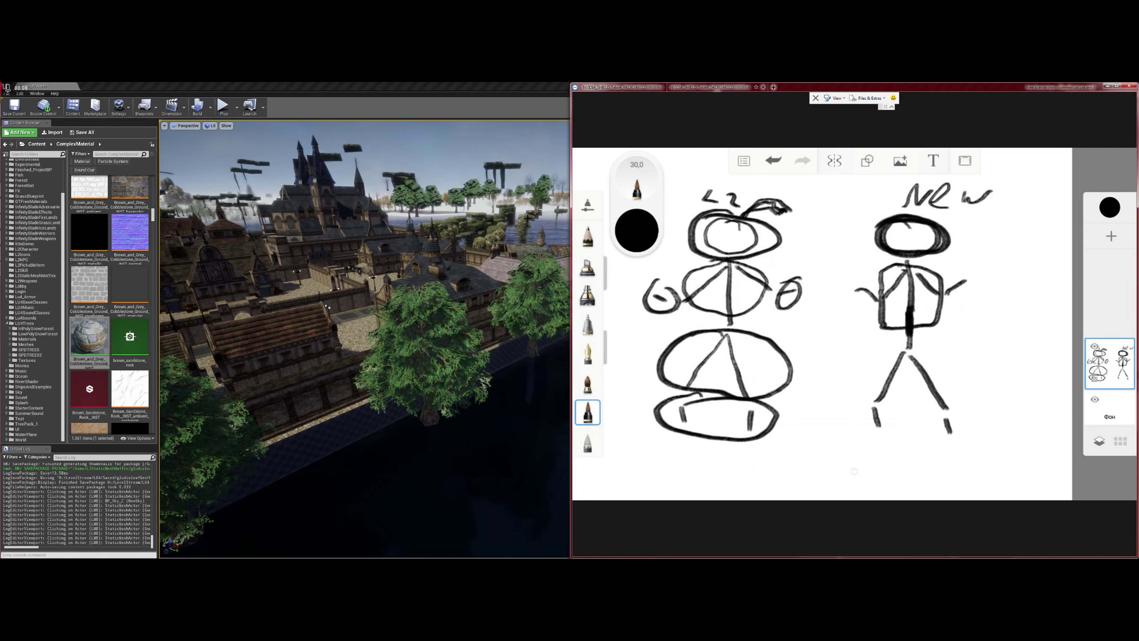
{"action": "left_click_drag", "start_coordinate": [1036, 223], "coordinate": [1035, 280]}
{"action": "left_click_drag", "start_coordinate": [1036, 293], "coordinate": [1036, 301]}
{"action": "left_click_drag", "start_coordinate": [1027, 355], "coordinate": [1010, 399]}
{"action": "left_click_drag", "start_coordinate": [990, 420], "coordinate": [989, 426]}
{"action": "left_click_drag", "start_coordinate": [1042, 352], "coordinate": [1045, 366]}
{"action": "left_click", "coordinate": [1049, 385]}
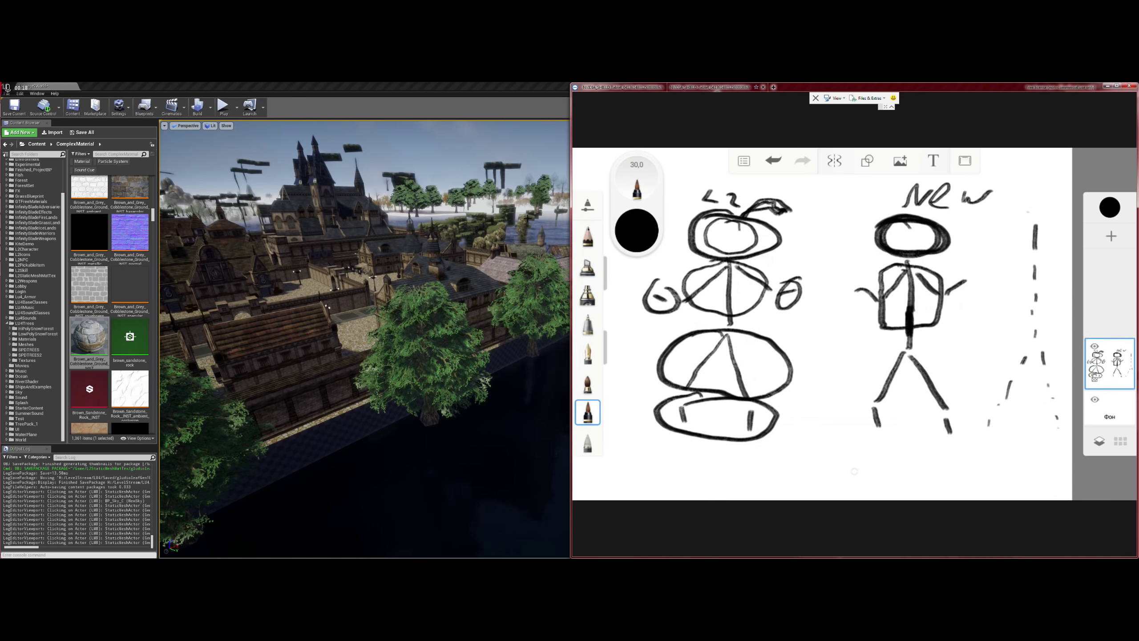
- Add strokes around the dashed figure, diagonal lines beside the left figure, and a label between the heads
{"action": "left_click_drag", "start_coordinate": [1023, 282], "coordinate": [1002, 304]}
{"action": "left_click_drag", "start_coordinate": [1048, 281], "coordinate": [1058, 294]}
{"action": "left_click_drag", "start_coordinate": [791, 241], "coordinate": [807, 241]}
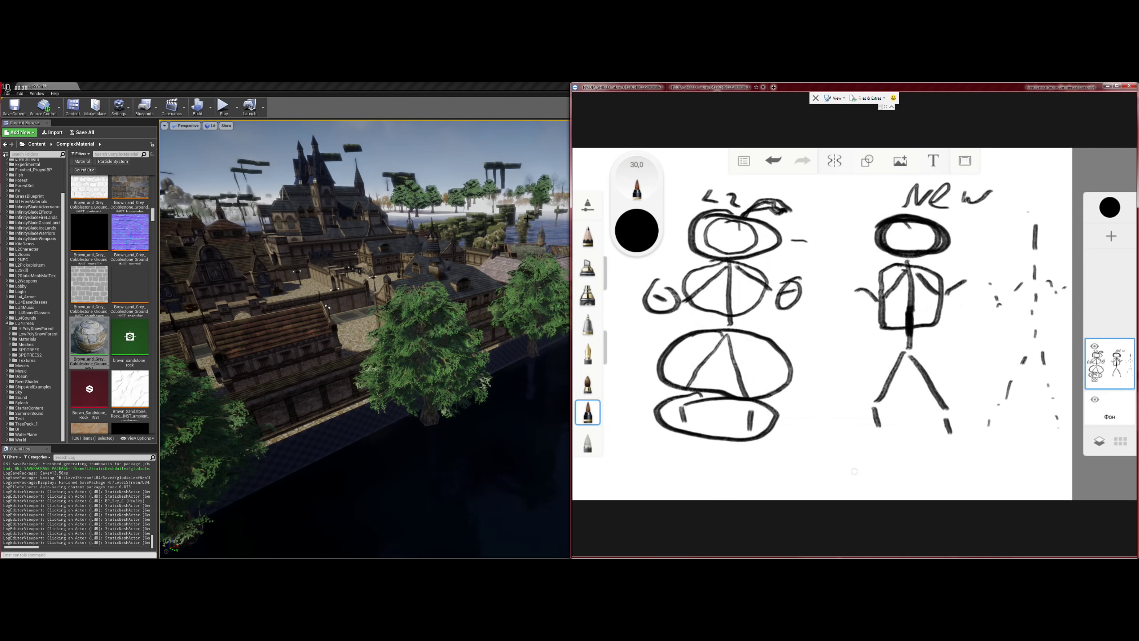
{"action": "left_click_drag", "start_coordinate": [805, 295], "coordinate": [824, 268]}
{"action": "left_click_drag", "start_coordinate": [788, 360], "coordinate": [822, 300]}
{"action": "left_click_drag", "start_coordinate": [788, 419], "coordinate": [834, 330]}
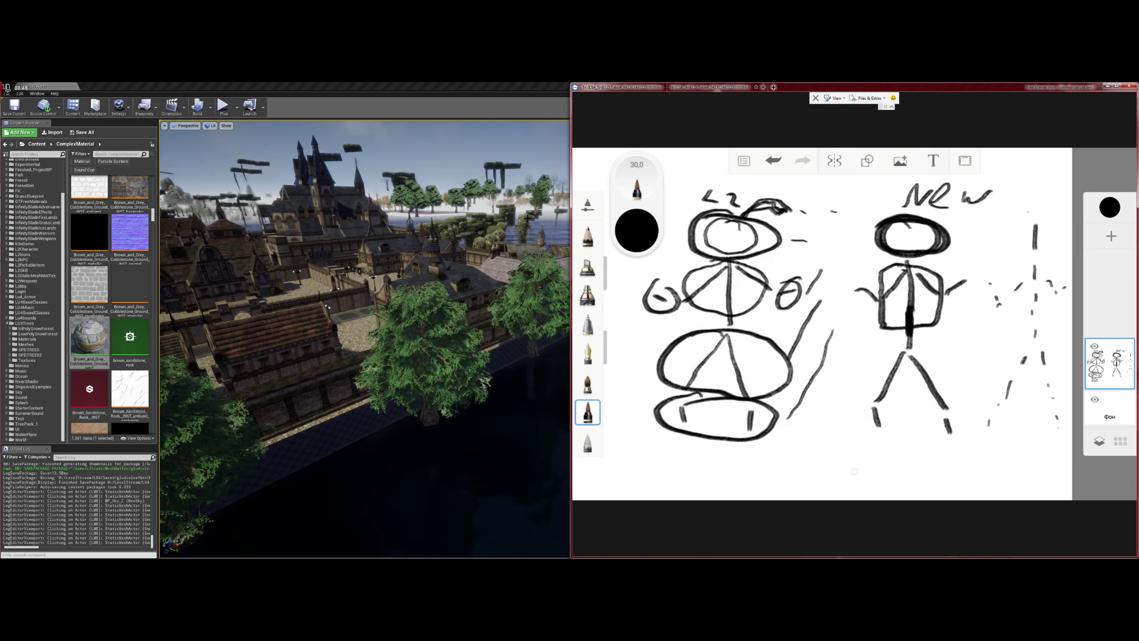
{"action": "mouse_move", "coordinate": [833, 210]}
{"action": "left_mouse_down"}
{"action": "mouse_move", "coordinate": [821, 234]}
{"action": "mouse_move", "coordinate": [860, 221]}
{"action": "mouse_move", "coordinate": [872, 238]}
{"action": "left_mouse_up"}
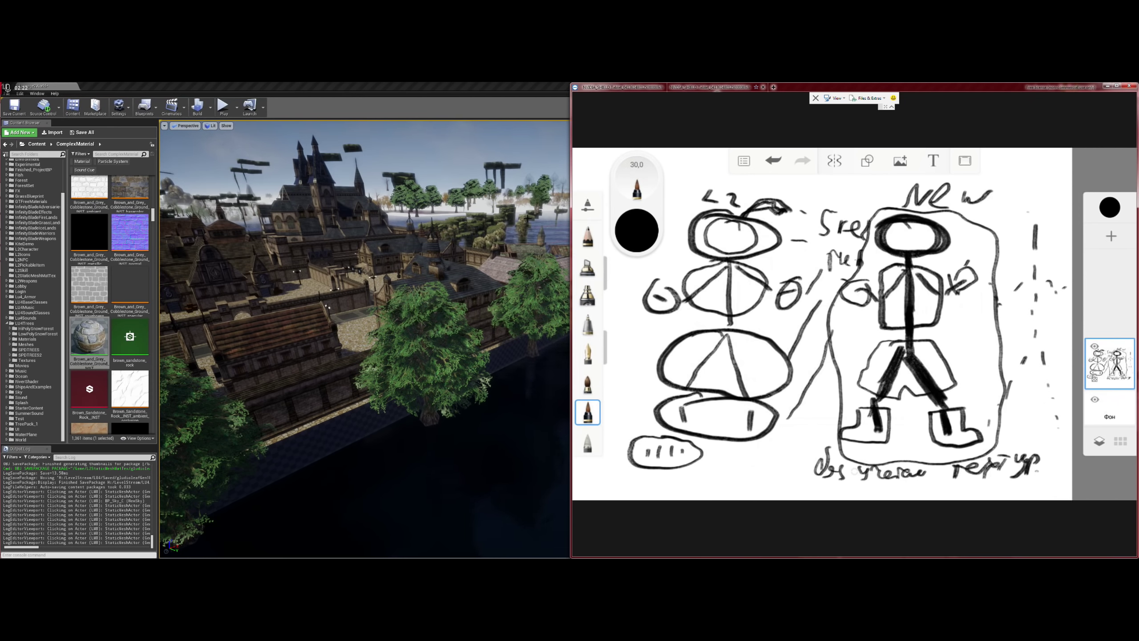
- Loop a freehand outline around the left figure and write BONES beneath it
{"action": "left_click_drag", "start_coordinate": [754, 179], "coordinate": [762, 460]}
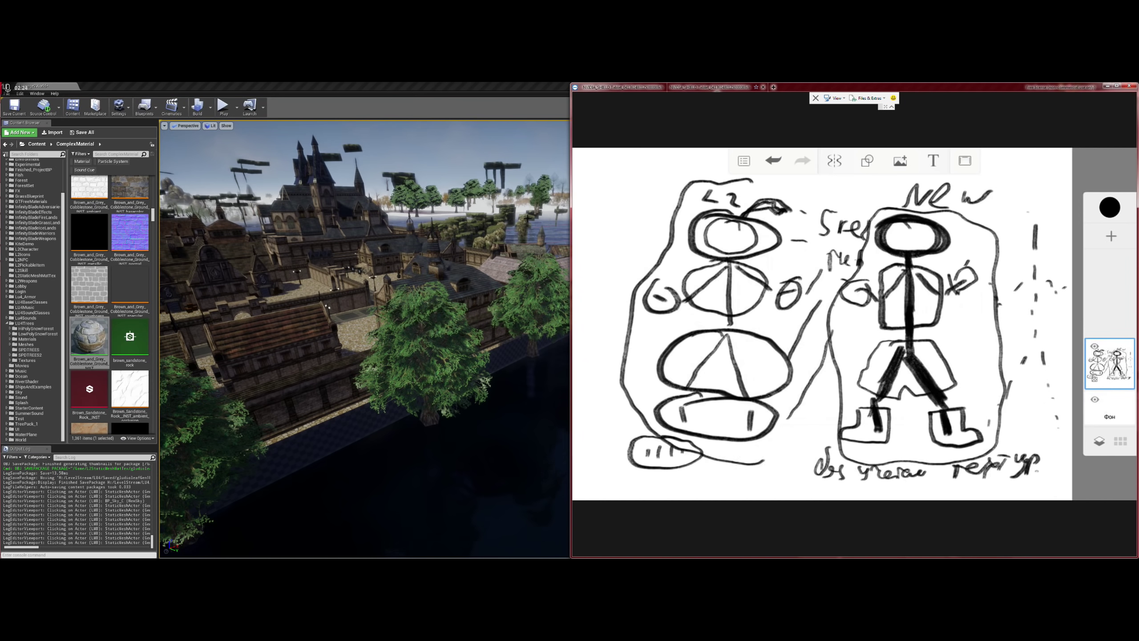
{"action": "left_click_drag", "start_coordinate": [762, 460], "coordinate": [720, 179]}
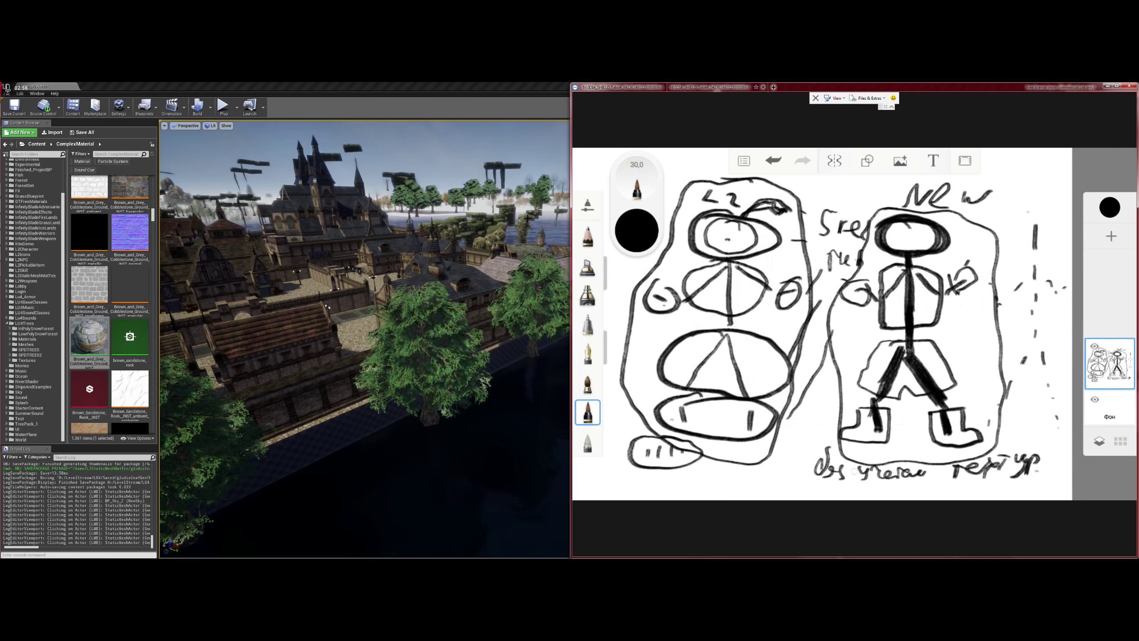
{"action": "left_click_drag", "start_coordinate": [693, 466], "coordinate": [693, 481]}
{"action": "mouse_move", "coordinate": [693, 466]}
{"action": "left_mouse_down"}
{"action": "mouse_move", "coordinate": [693, 480]}
{"action": "mouse_move", "coordinate": [733, 466]}
{"action": "mouse_move", "coordinate": [763, 476]}
{"action": "mouse_move", "coordinate": [803, 428]}
{"action": "mouse_move", "coordinate": [816, 430]}
{"action": "mouse_move", "coordinate": [807, 455]}
{"action": "mouse_move", "coordinate": [790, 418]}
{"action": "left_mouse_up"}
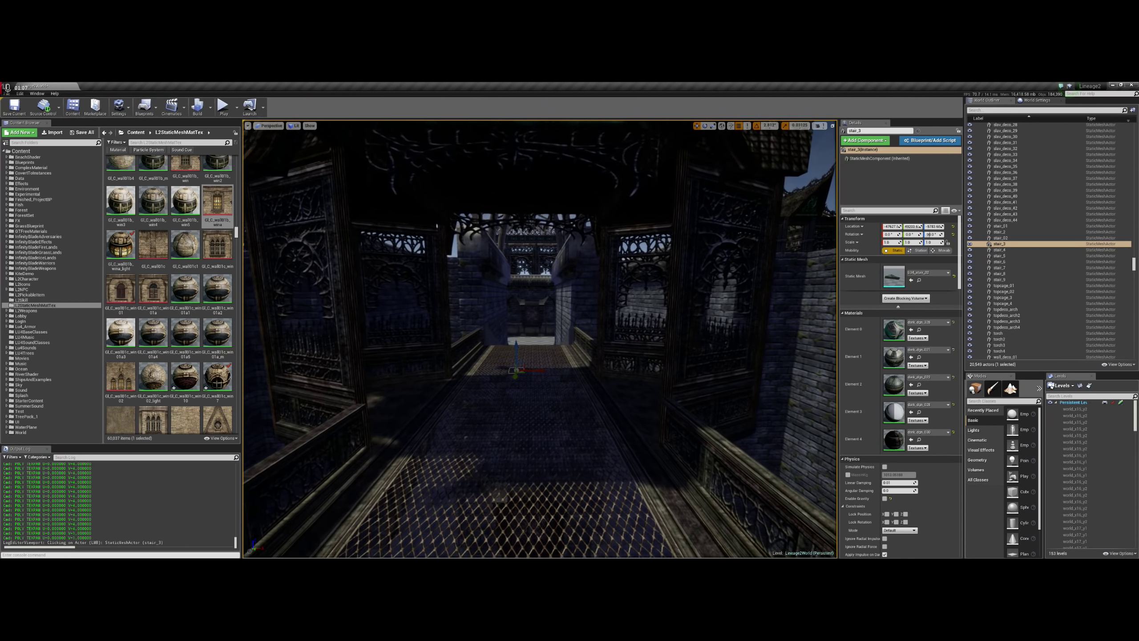
- Fly the camera along the walkway past the grated bridge, through the archway into the checkered courtyard
{"action": "key", "text": "Up"}
{"action": "key", "text": "Up"}
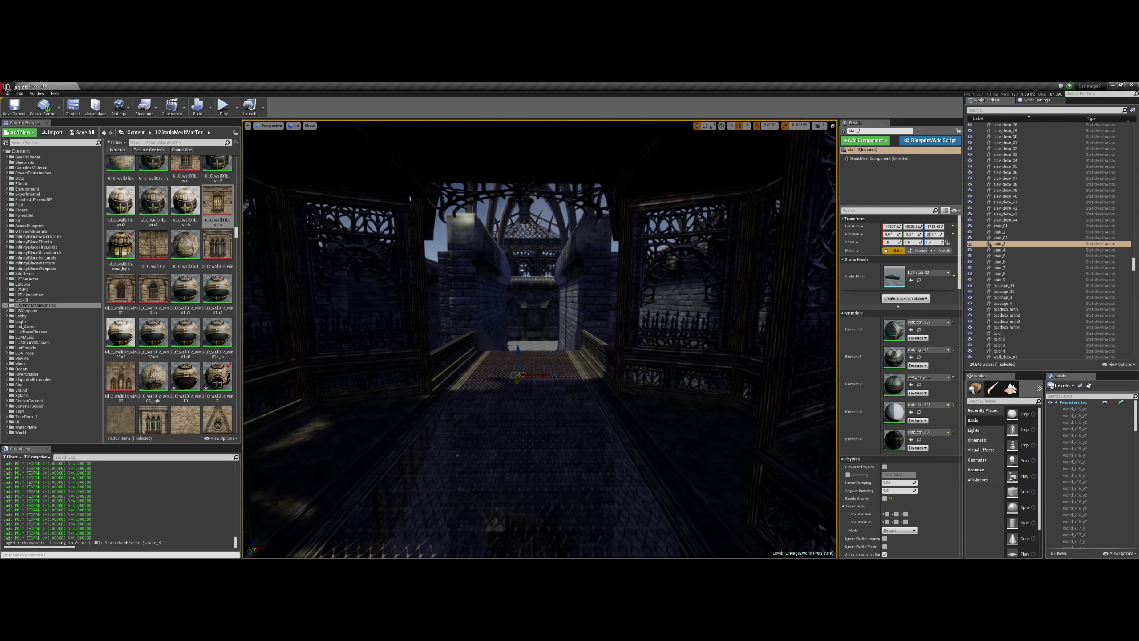
{"action": "key", "text": "Up"}
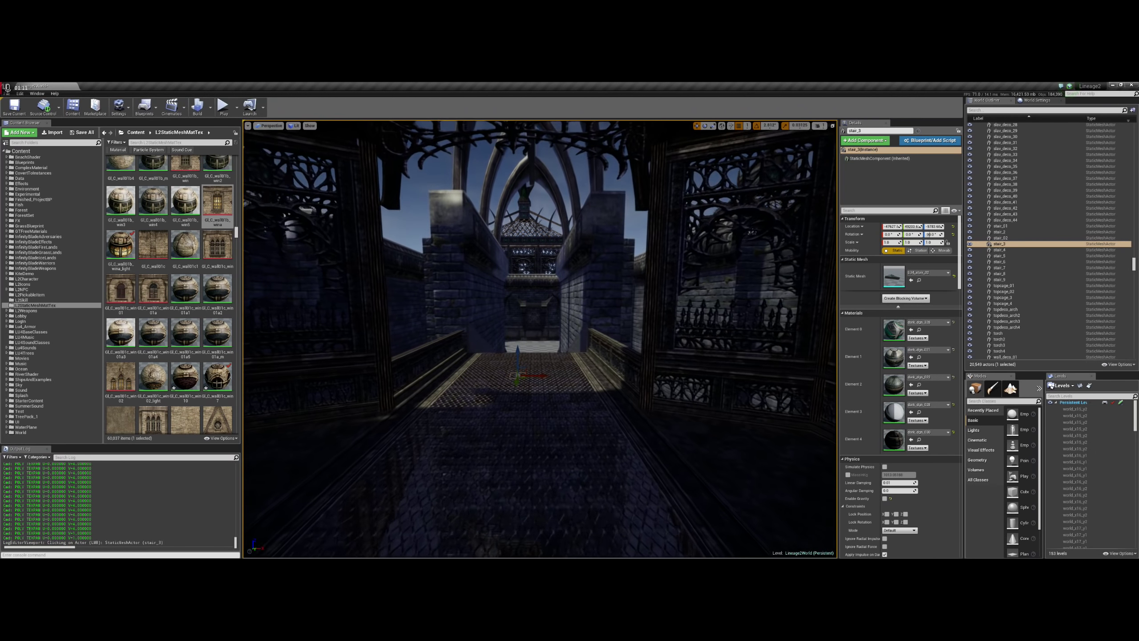
{"action": "key", "text": "Up"}
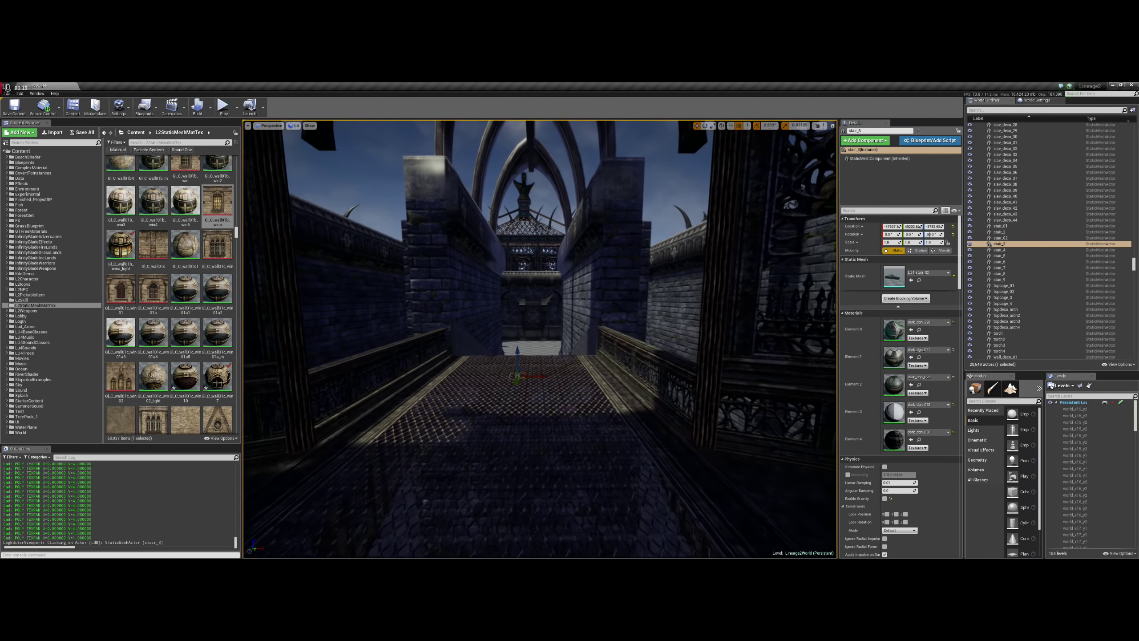
{"action": "key", "text": "Up"}
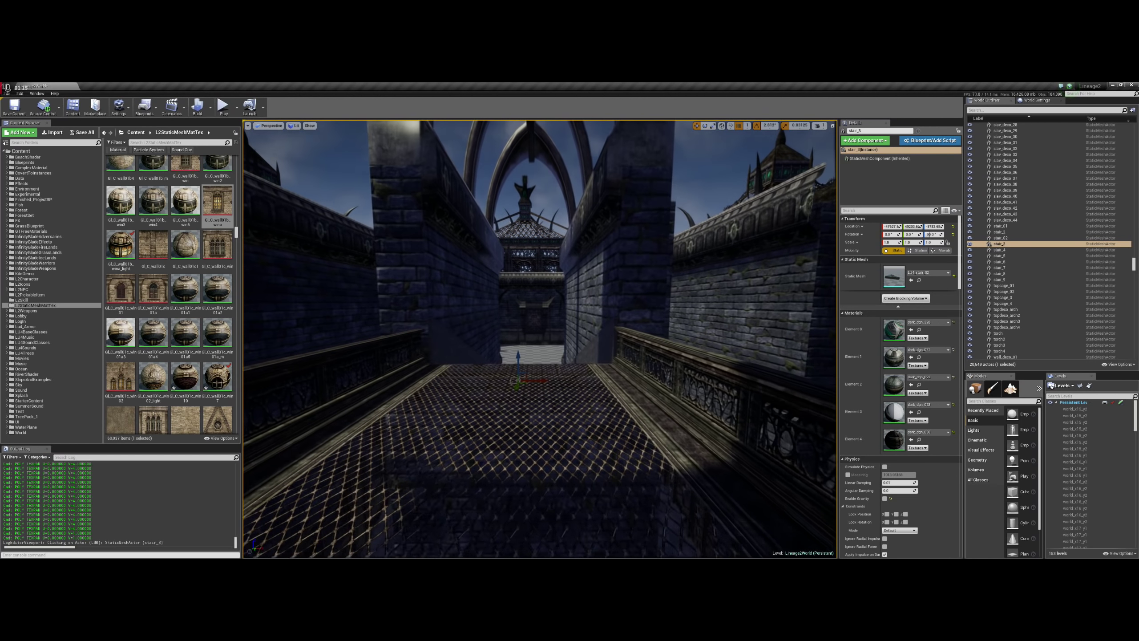
{"action": "key", "text": "Up"}
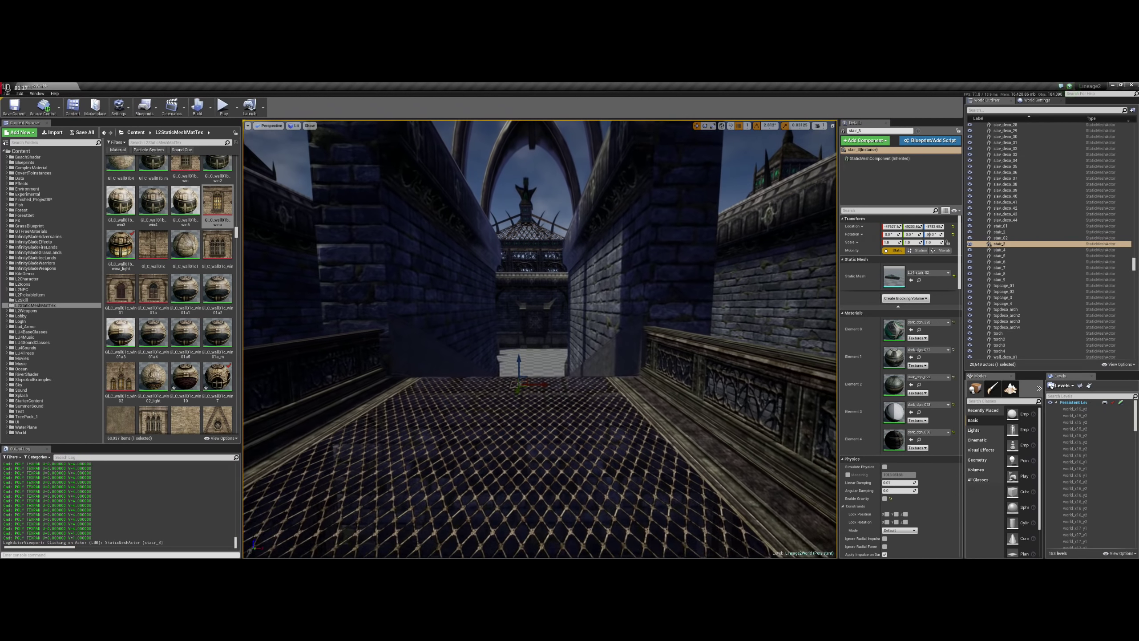
{"action": "key", "text": "Up"}
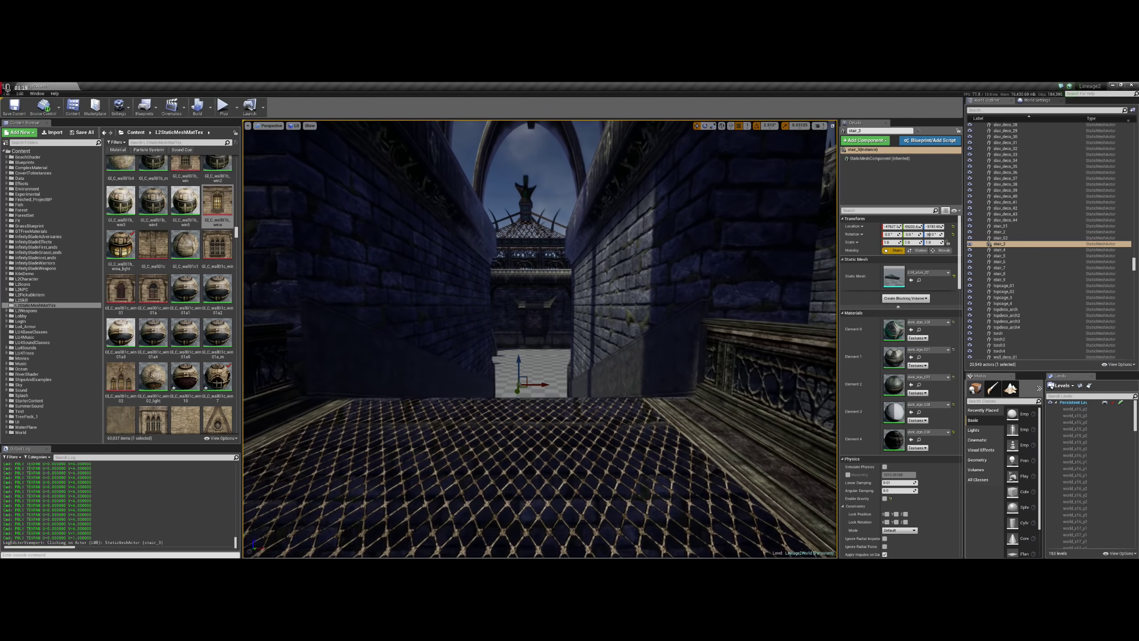
{"action": "key", "text": "Up"}
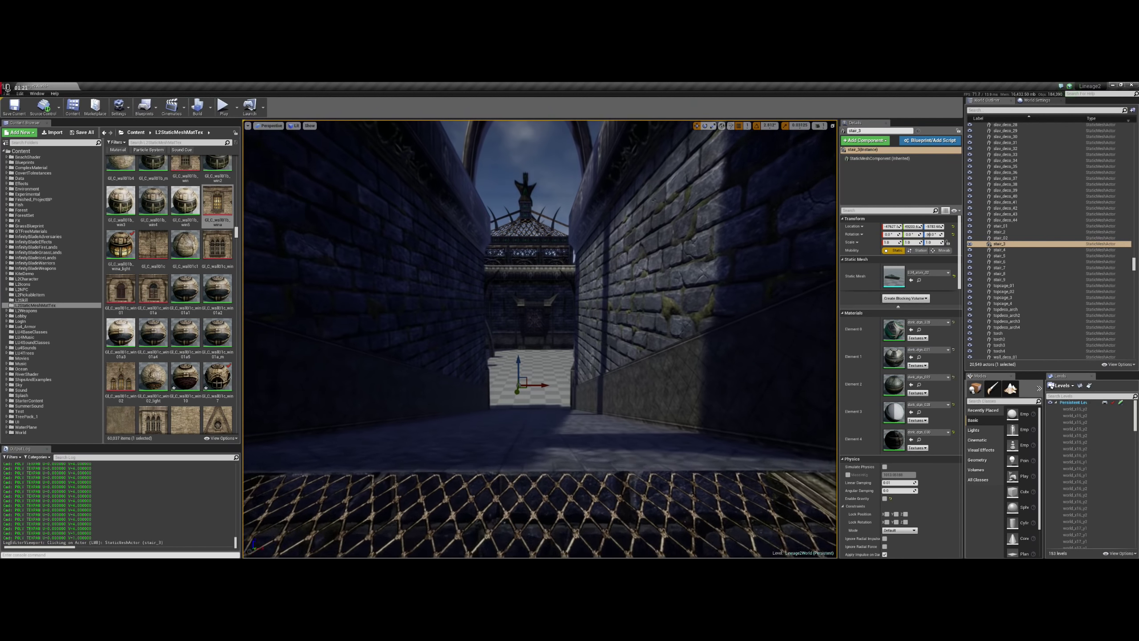
{"action": "key", "text": "Up"}
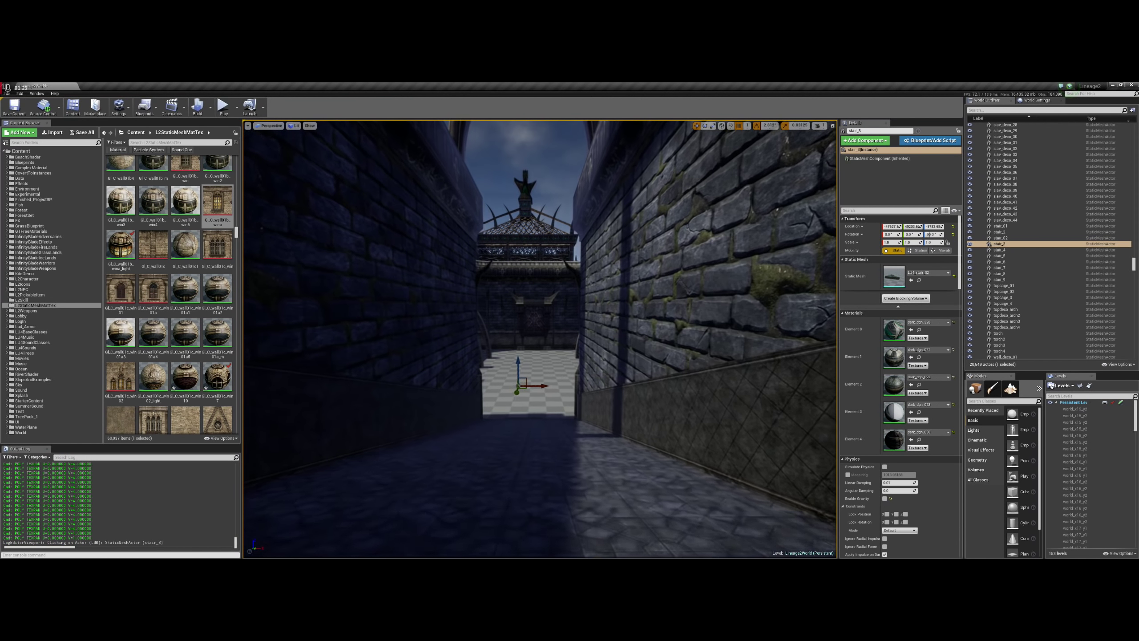
{"action": "key", "text": "Up"}
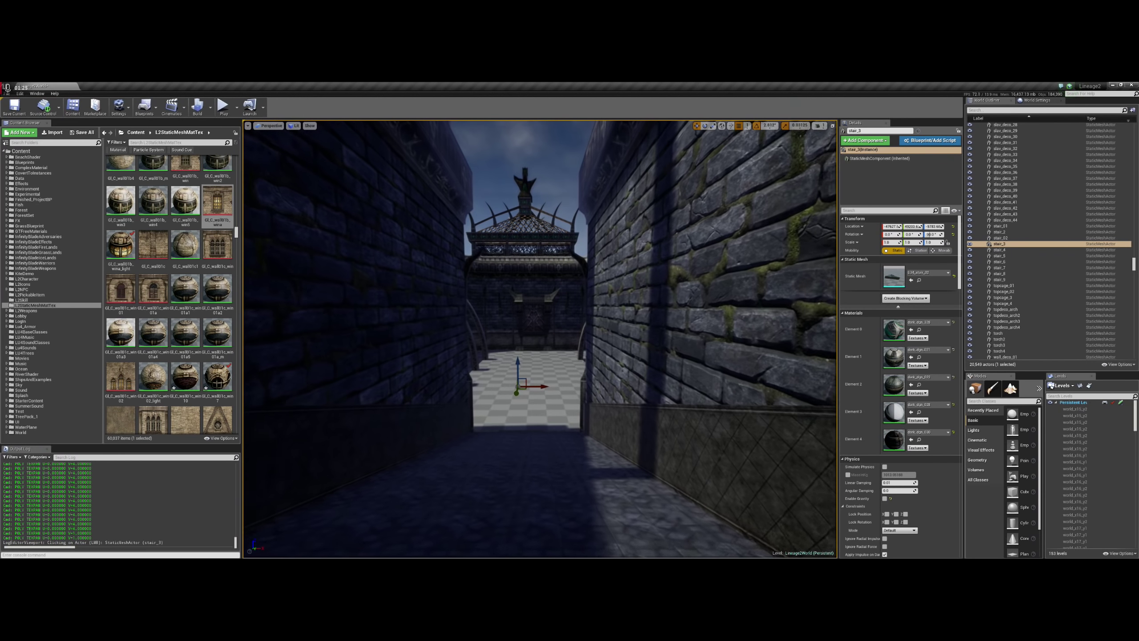
{"action": "key", "text": "Up"}
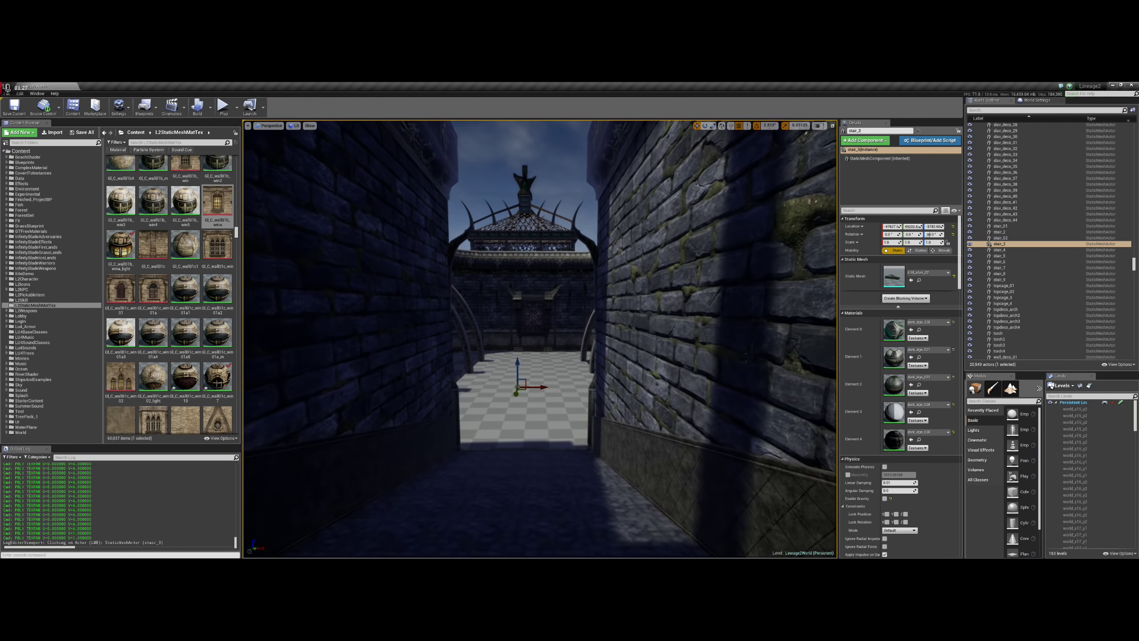
{"action": "key", "text": "Up"}
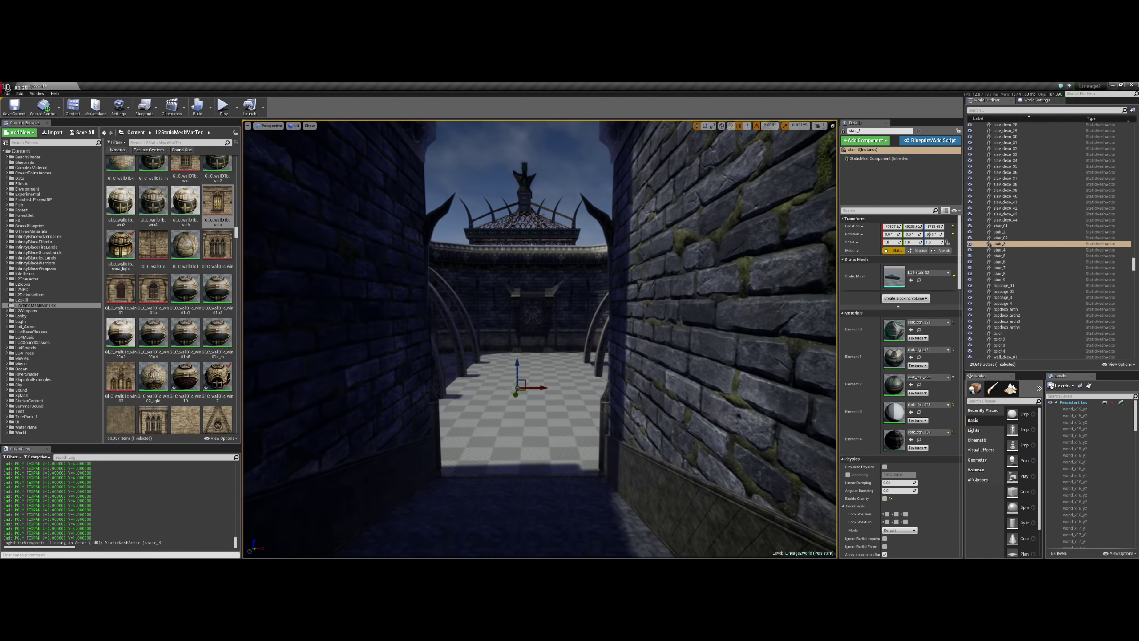
{"action": "key", "text": "Up"}
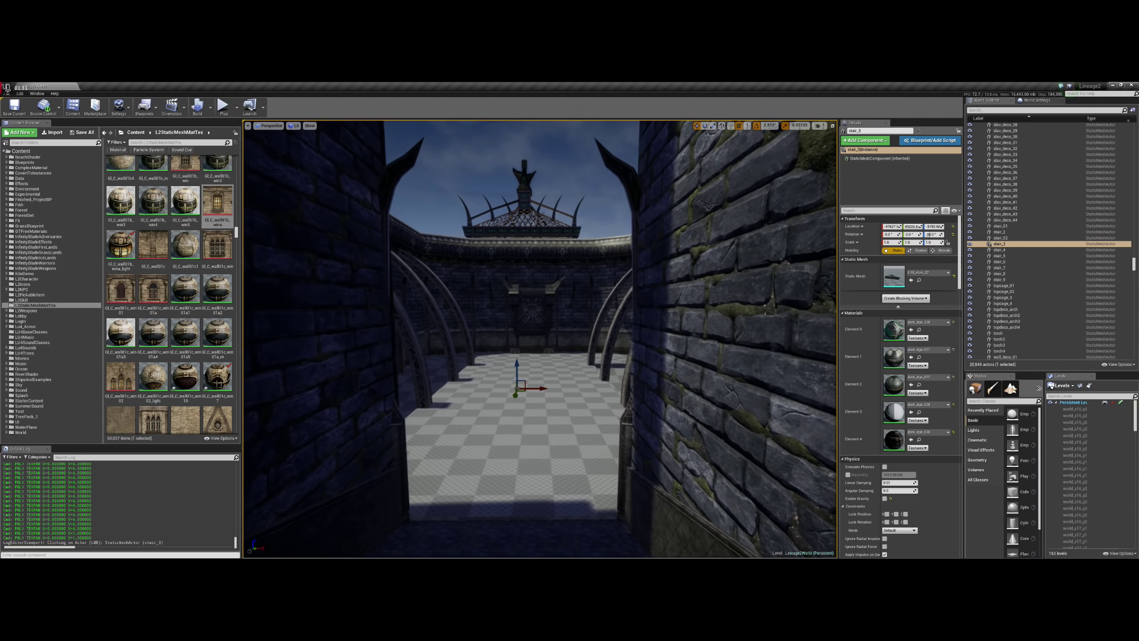
{"action": "key", "text": "Up"}
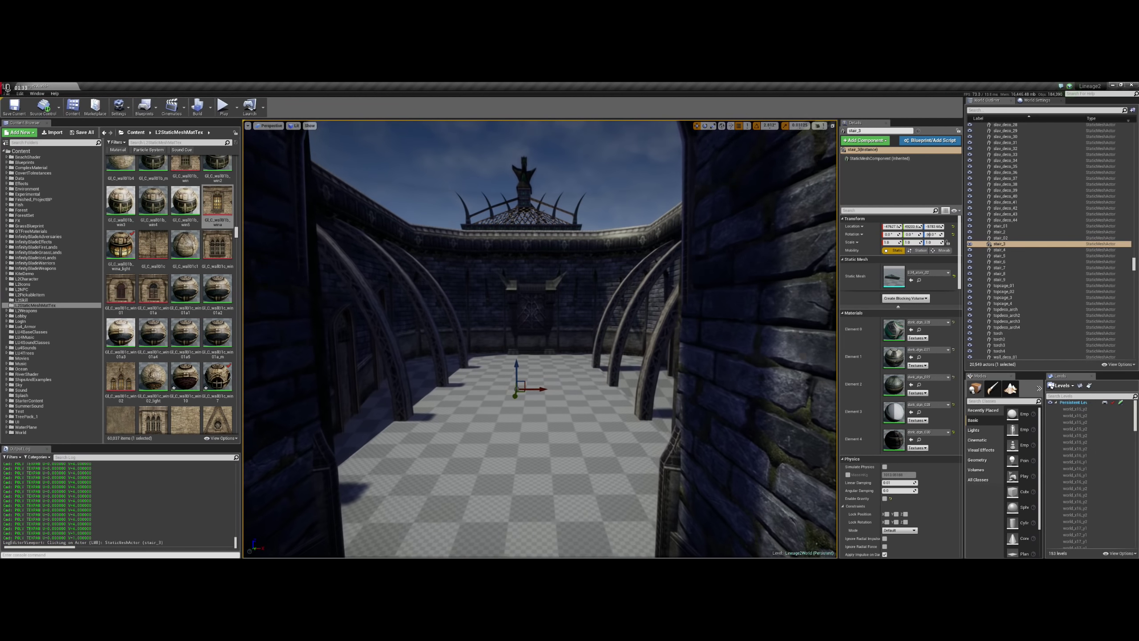
{"action": "key", "text": "Up"}
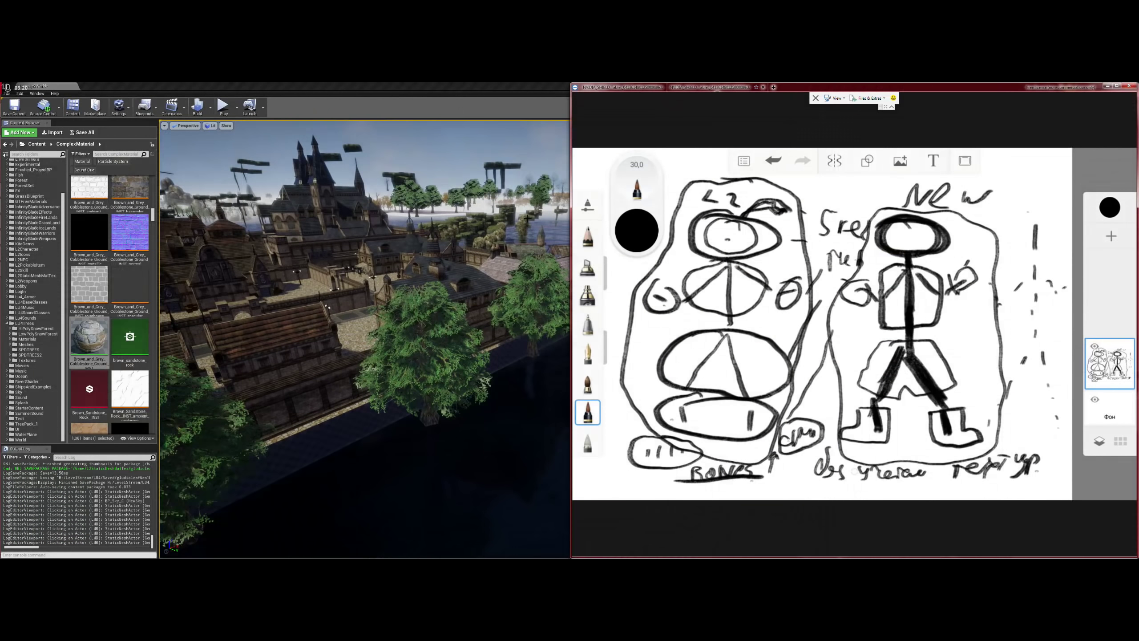
- Start a new sketch, discarding and deleting the current two-figure bones drawing
{"action": "left_click", "coordinate": [744, 160]}
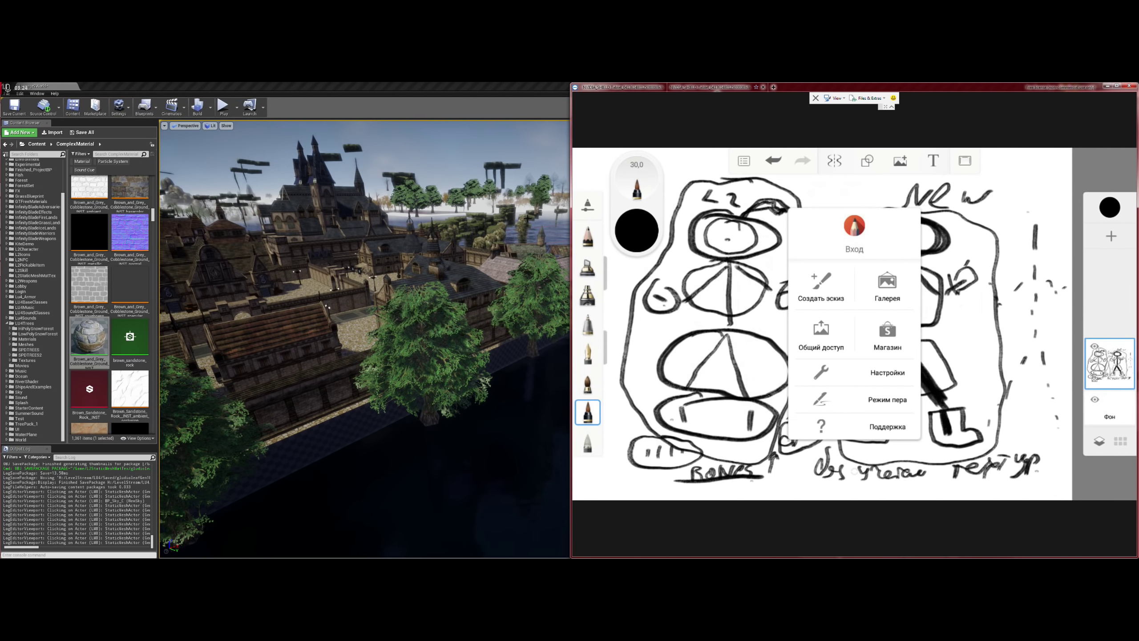
{"action": "left_click", "coordinate": [821, 287]}
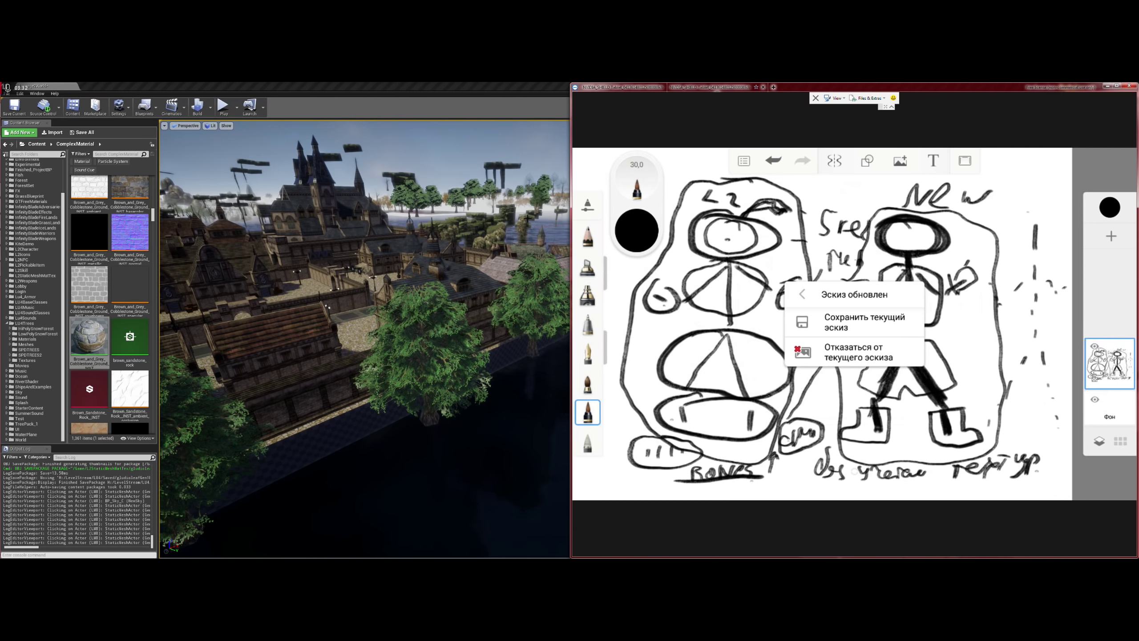
{"action": "left_click", "coordinate": [854, 352]}
{"action": "left_click", "coordinate": [967, 339]}
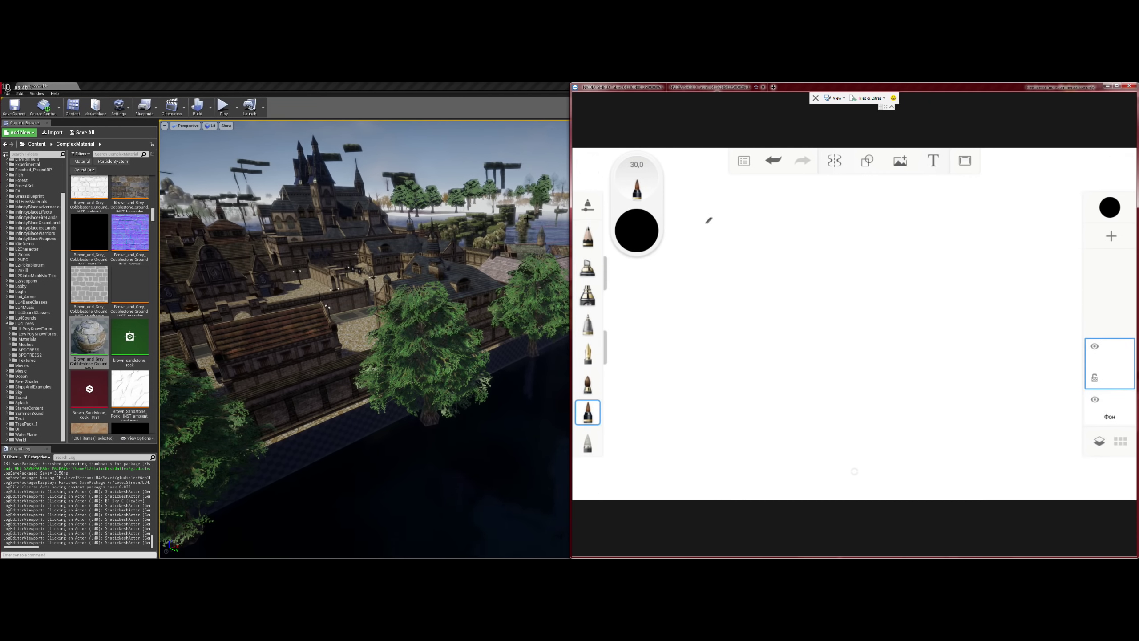
- Handwrite the first two note lines, beginning with the '500k pol' polygon count
{"action": "mouse_move", "coordinate": [708, 222]}
{"action": "left_mouse_down"}
{"action": "mouse_move", "coordinate": [695, 243]}
{"action": "mouse_move", "coordinate": [724, 218]}
{"action": "left_mouse_up"}
{"action": "left_click_drag", "start_coordinate": [735, 222], "coordinate": [863, 242]}
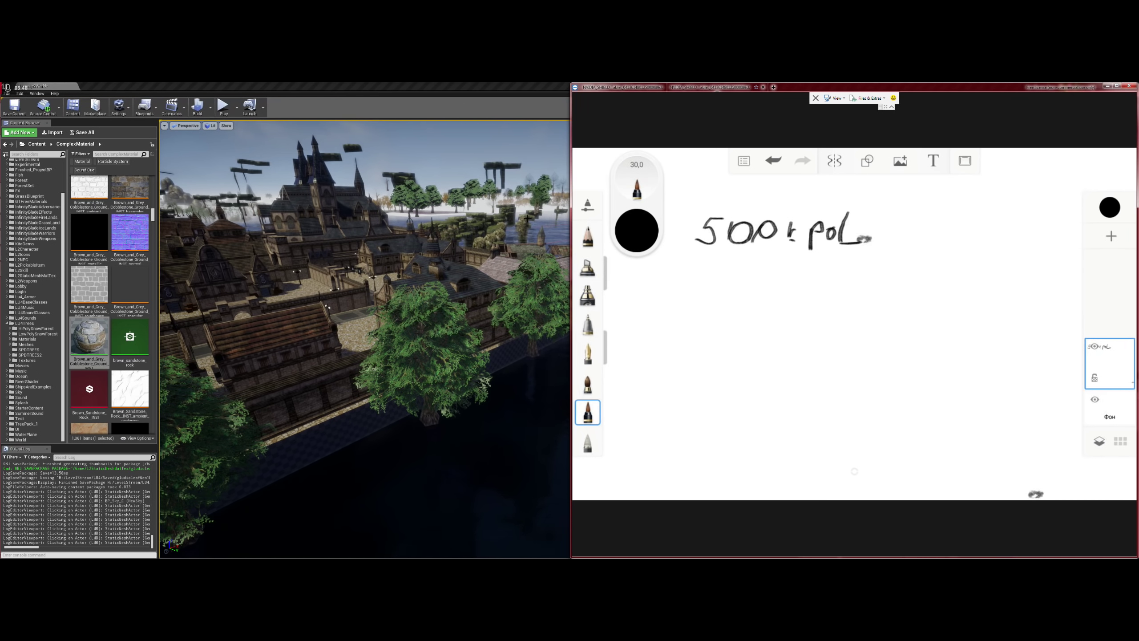
{"action": "mouse_move", "coordinate": [708, 259]}
{"action": "left_mouse_down"}
{"action": "mouse_move", "coordinate": [706, 279]}
{"action": "mouse_move", "coordinate": [725, 269]}
{"action": "left_mouse_up"}
{"action": "left_click_drag", "start_coordinate": [723, 261], "coordinate": [758, 279]}
{"action": "mouse_move", "coordinate": [757, 268]}
{"action": "left_mouse_down"}
{"action": "mouse_move", "coordinate": [766, 283]}
{"action": "mouse_move", "coordinate": [893, 280]}
{"action": "mouse_move", "coordinate": [931, 257]}
{"action": "left_mouse_up"}
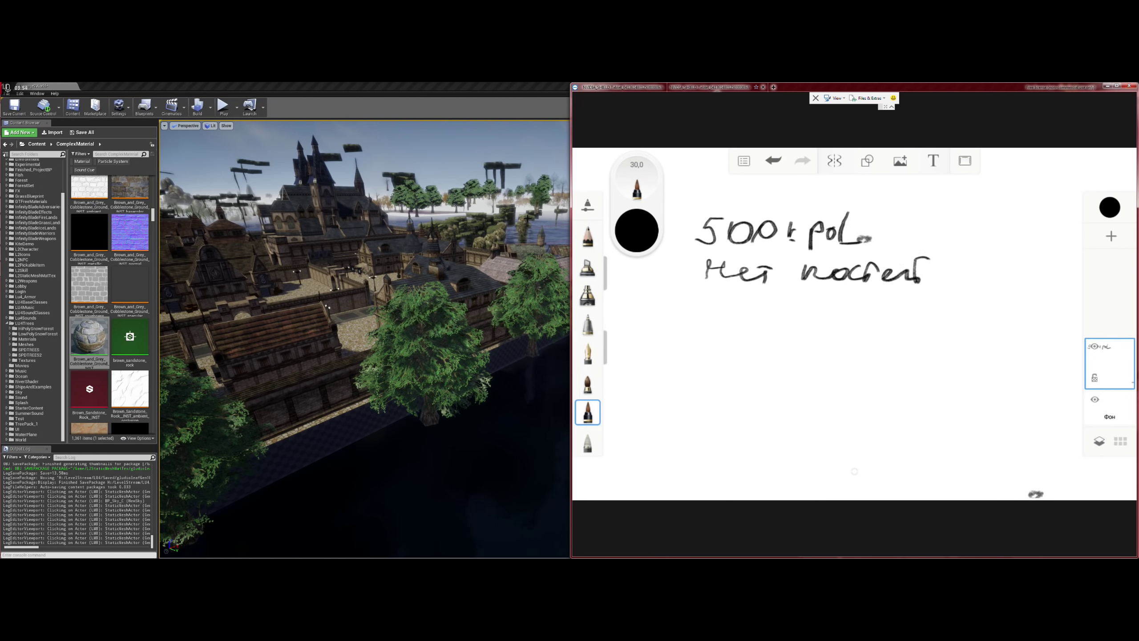
- Write МОНОЛИТ on the third line and underline it
{"action": "mouse_move", "coordinate": [705, 301]}
{"action": "left_mouse_down"}
{"action": "mouse_move", "coordinate": [703, 314]}
{"action": "mouse_move", "coordinate": [723, 309]}
{"action": "mouse_move", "coordinate": [726, 329]}
{"action": "left_mouse_up"}
{"action": "left_click_drag", "start_coordinate": [746, 305], "coordinate": [766, 321]}
{"action": "mouse_move", "coordinate": [766, 314]}
{"action": "left_mouse_down"}
{"action": "mouse_move", "coordinate": [785, 310]}
{"action": "mouse_move", "coordinate": [785, 324]}
{"action": "left_mouse_up"}
{"action": "mouse_move", "coordinate": [805, 310]}
{"action": "left_mouse_down"}
{"action": "mouse_move", "coordinate": [826, 300]}
{"action": "mouse_move", "coordinate": [835, 322]}
{"action": "mouse_move", "coordinate": [859, 320]}
{"action": "left_mouse_up"}
{"action": "left_click_drag", "start_coordinate": [856, 321], "coordinate": [894, 301]}
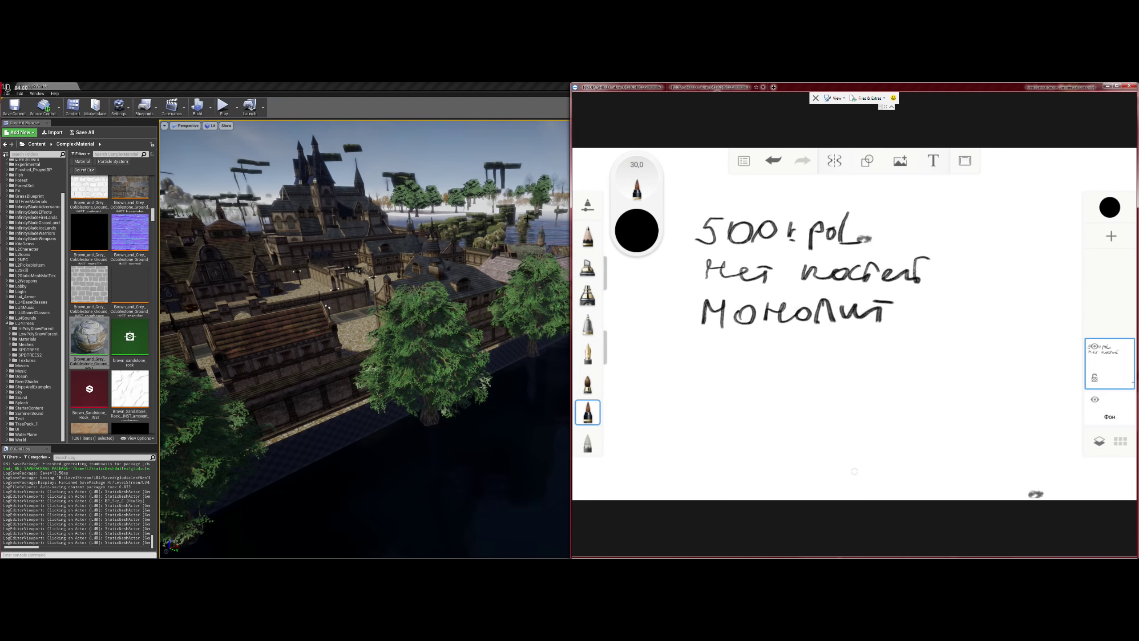
{"action": "left_click_drag", "start_coordinate": [694, 341], "coordinate": [910, 336]}
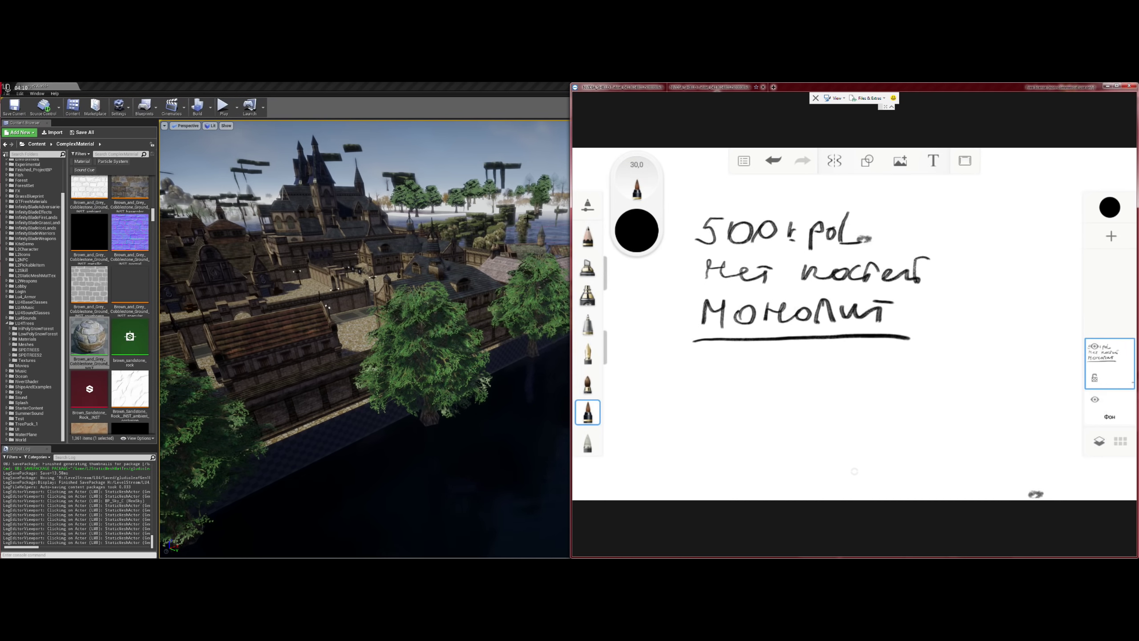
- Draw a stick figure right of the notes and scribble hair with a ponytail on its head
{"action": "mouse_move", "coordinate": [1015, 252]}
{"action": "left_mouse_down"}
{"action": "mouse_move", "coordinate": [1024, 260]}
{"action": "mouse_move", "coordinate": [987, 340]}
{"action": "mouse_move", "coordinate": [1020, 344]}
{"action": "left_mouse_up"}
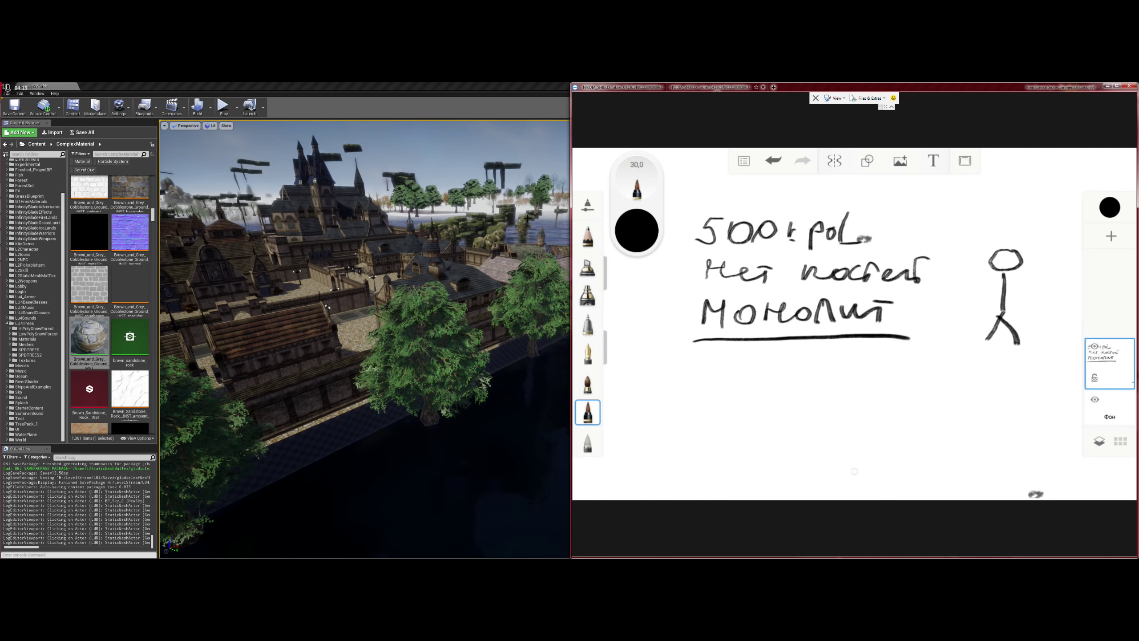
{"action": "mouse_move", "coordinate": [999, 280]}
{"action": "left_mouse_down"}
{"action": "mouse_move", "coordinate": [986, 300]}
{"action": "mouse_move", "coordinate": [1027, 295]}
{"action": "left_mouse_up"}
{"action": "mouse_move", "coordinate": [1014, 241]}
{"action": "left_mouse_down"}
{"action": "mouse_move", "coordinate": [989, 258]}
{"action": "mouse_move", "coordinate": [1028, 256]}
{"action": "mouse_move", "coordinate": [996, 247]}
{"action": "mouse_move", "coordinate": [1026, 252]}
{"action": "mouse_move", "coordinate": [1032, 231]}
{"action": "mouse_move", "coordinate": [1055, 248]}
{"action": "mouse_move", "coordinate": [1018, 249]}
{"action": "mouse_move", "coordinate": [1047, 234]}
{"action": "left_mouse_up"}
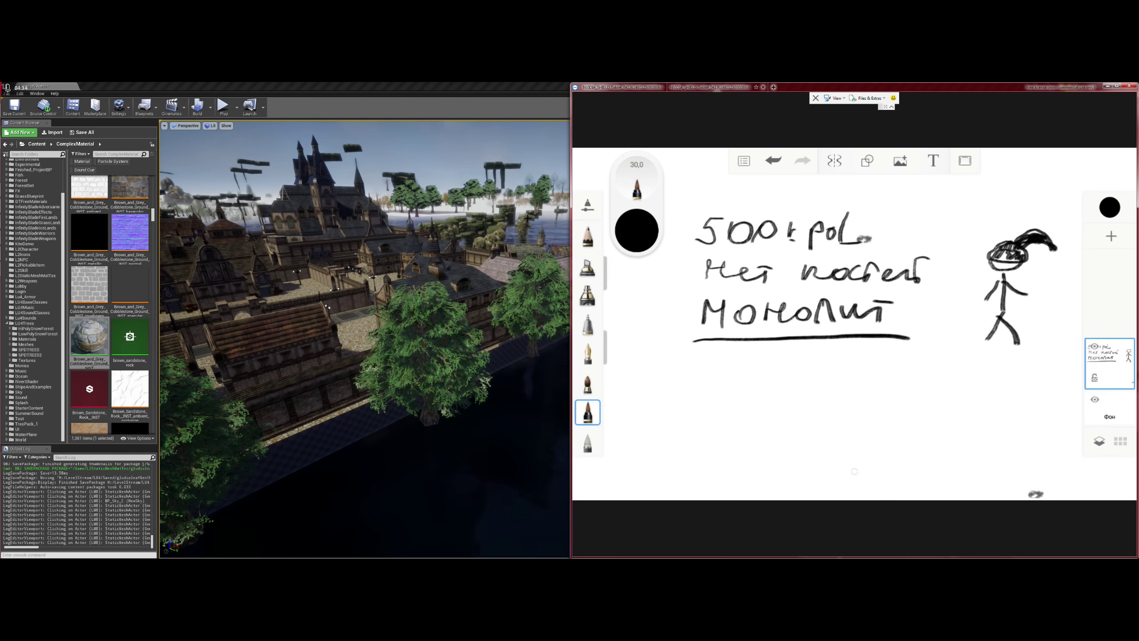
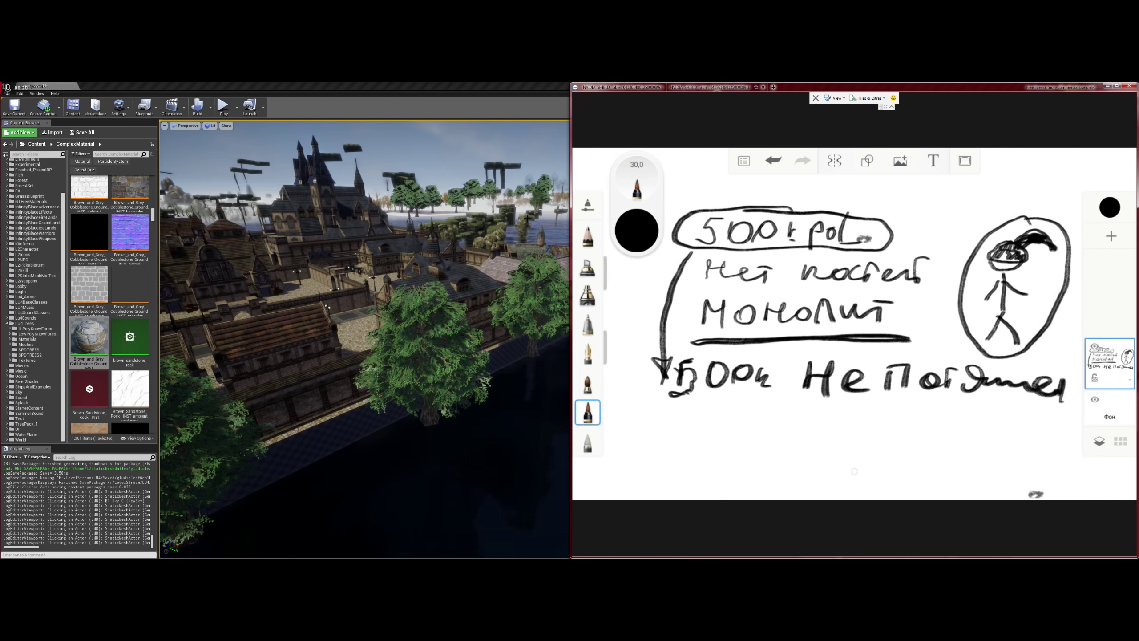
- Underline the line 'Борщ Не погибнет', then discard the sketch to get a blank canvas
{"action": "left_click_drag", "start_coordinate": [661, 399], "coordinate": [1068, 409]}
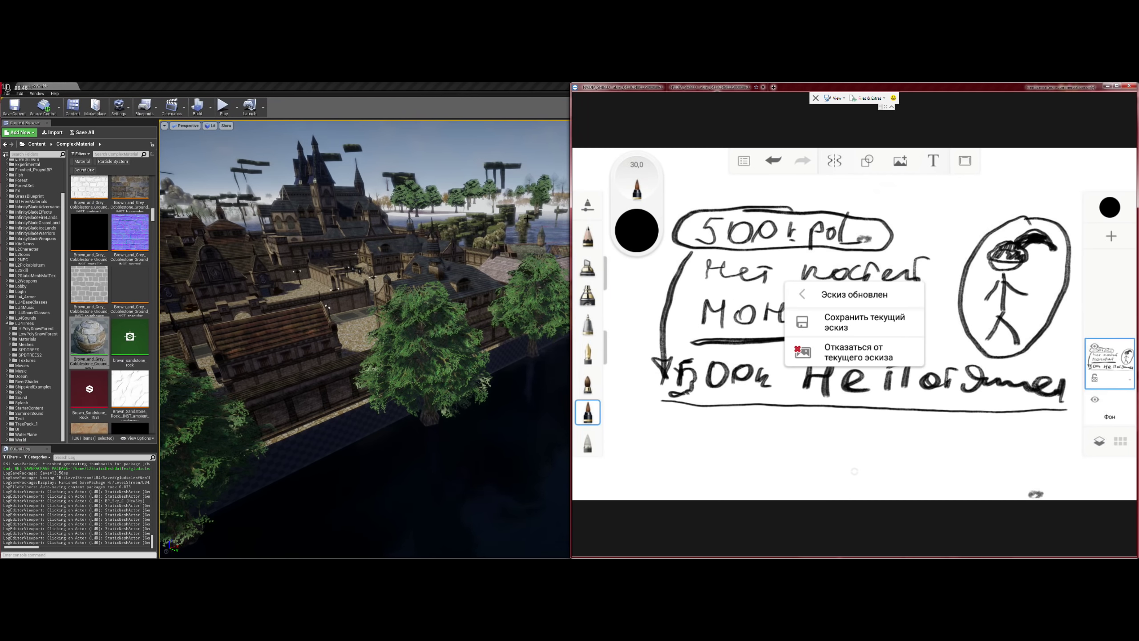
{"action": "left_click", "coordinate": [854, 352]}
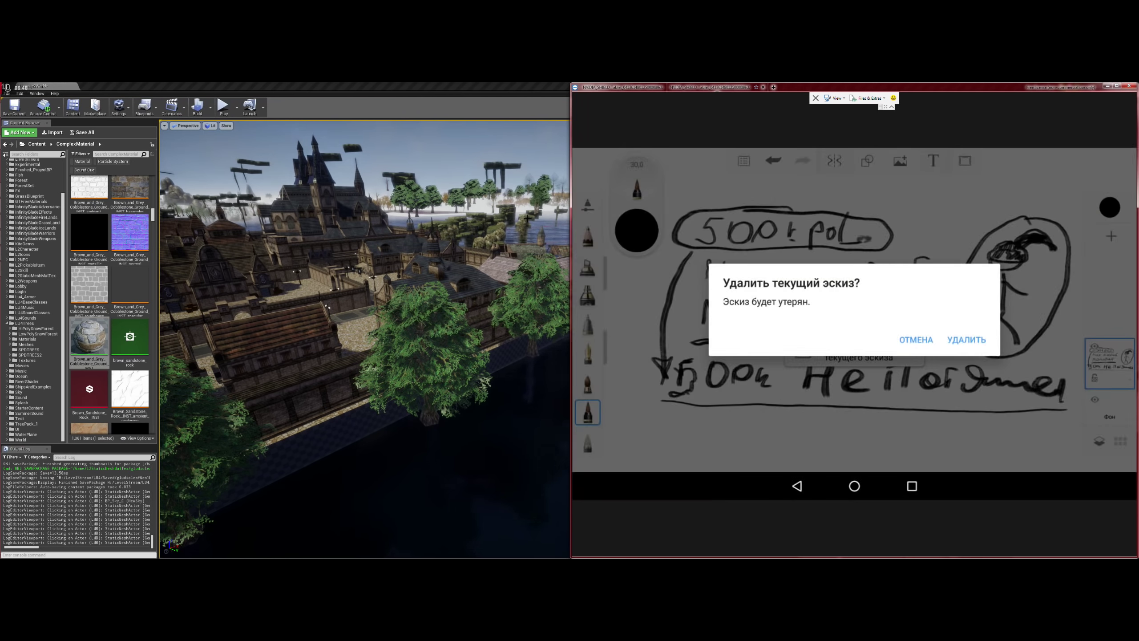
{"action": "left_click", "coordinate": [967, 340]}
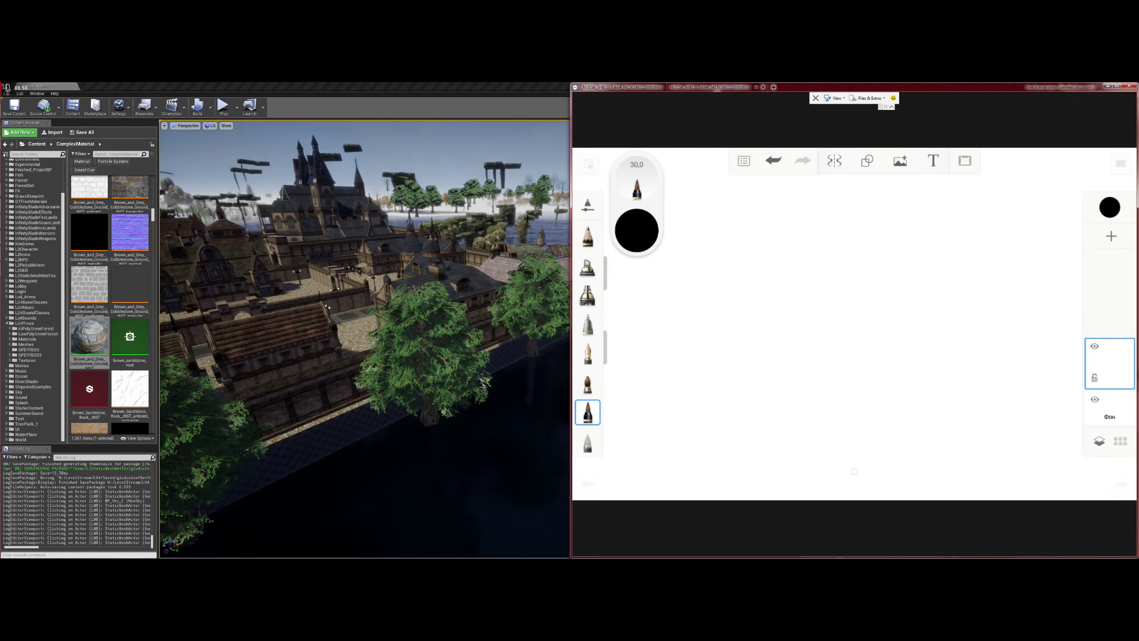
- Handwrite '1) LOD' near the top of the canvas
{"action": "left_click_drag", "start_coordinate": [698, 254], "coordinate": [720, 267]}
{"action": "left_click_drag", "start_coordinate": [734, 220], "coordinate": [732, 275]}
{"action": "mouse_move", "coordinate": [778, 211]}
{"action": "left_mouse_down"}
{"action": "mouse_move", "coordinate": [763, 266]}
{"action": "mouse_move", "coordinate": [797, 267]}
{"action": "left_mouse_up"}
{"action": "left_click_drag", "start_coordinate": [834, 223], "coordinate": [857, 271]}
{"action": "left_click_drag", "start_coordinate": [870, 215], "coordinate": [851, 272]}
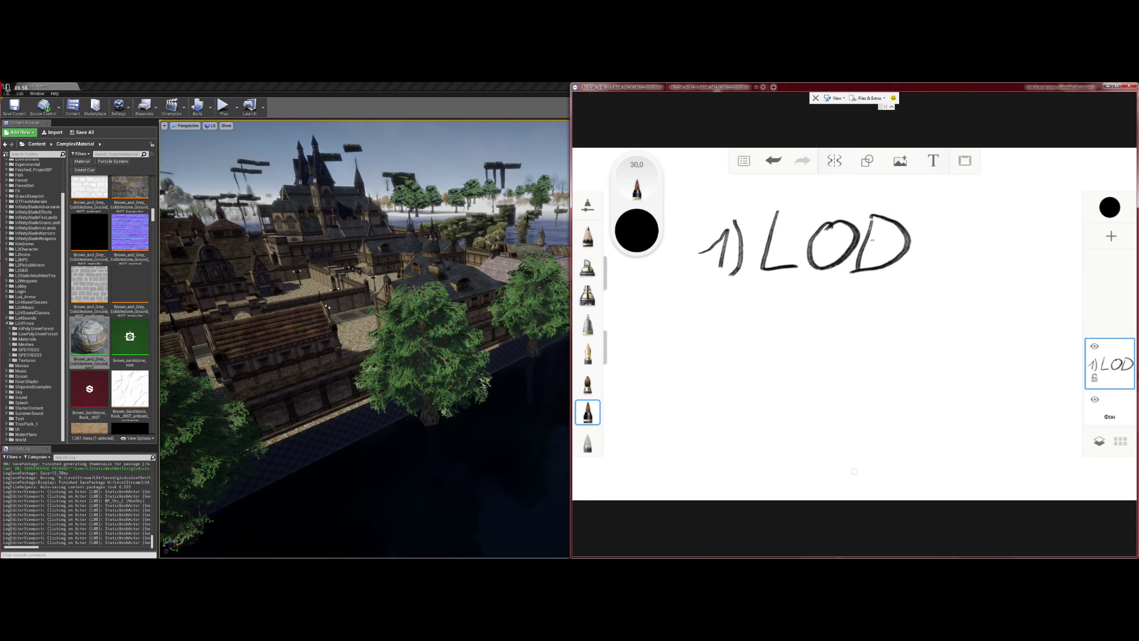
- Write '2) OVERDRAW RED.' on the line below LOD
{"action": "left_click_drag", "start_coordinate": [713, 304], "coordinate": [738, 329]}
{"action": "left_click_drag", "start_coordinate": [738, 285], "coordinate": [727, 348]}
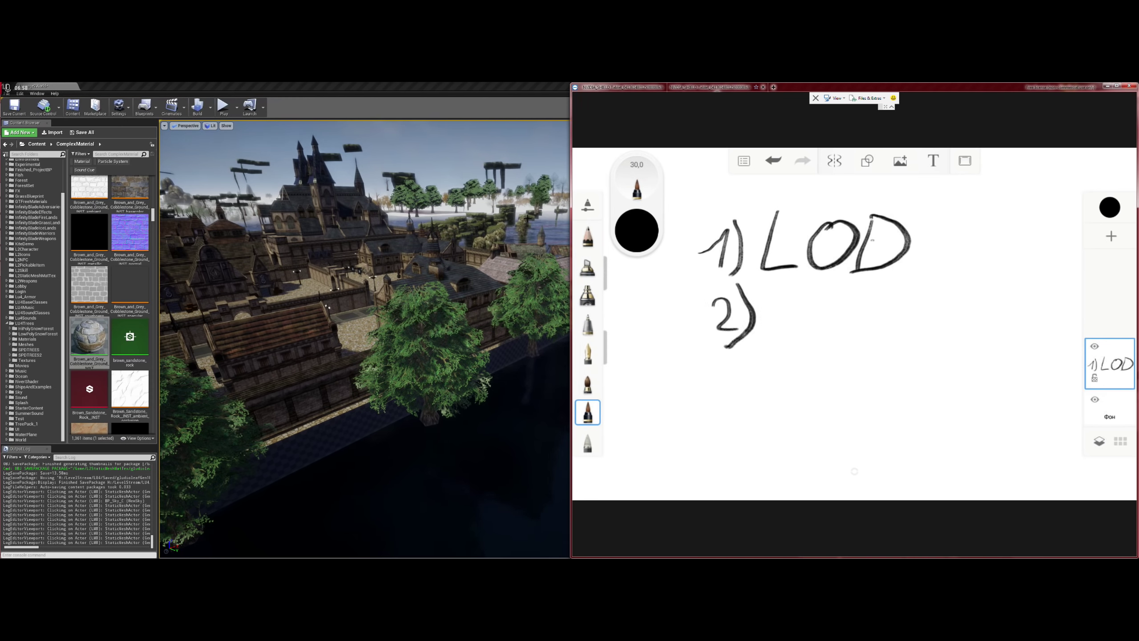
{"action": "mouse_move", "coordinate": [782, 299]}
{"action": "left_mouse_down"}
{"action": "mouse_move", "coordinate": [824, 297]}
{"action": "mouse_move", "coordinate": [854, 320]}
{"action": "left_mouse_up"}
{"action": "mouse_move", "coordinate": [853, 293]}
{"action": "left_mouse_down"}
{"action": "mouse_move", "coordinate": [864, 321]}
{"action": "mouse_move", "coordinate": [878, 318]}
{"action": "left_mouse_up"}
{"action": "mouse_move", "coordinate": [879, 287]}
{"action": "left_mouse_down"}
{"action": "mouse_move", "coordinate": [879, 318]}
{"action": "mouse_move", "coordinate": [955, 312]}
{"action": "mouse_move", "coordinate": [994, 290]}
{"action": "mouse_move", "coordinate": [1004, 312]}
{"action": "mouse_move", "coordinate": [1026, 312]}
{"action": "left_mouse_up"}
{"action": "left_click_drag", "start_coordinate": [1034, 305], "coordinate": [1054, 312]}
{"action": "left_click_drag", "start_coordinate": [1055, 289], "coordinate": [1073, 310]}
{"action": "left_click", "coordinate": [1071, 311]}
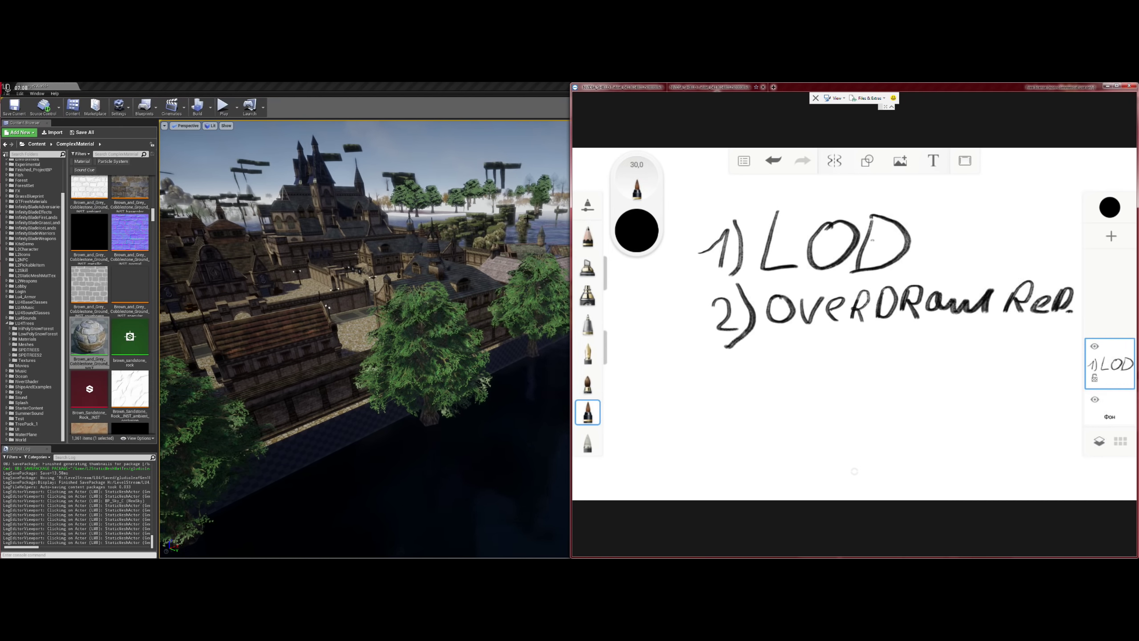
- Write '3) CULLING' as the third line and underline it
{"action": "left_click_drag", "start_coordinate": [703, 363], "coordinate": [703, 409]}
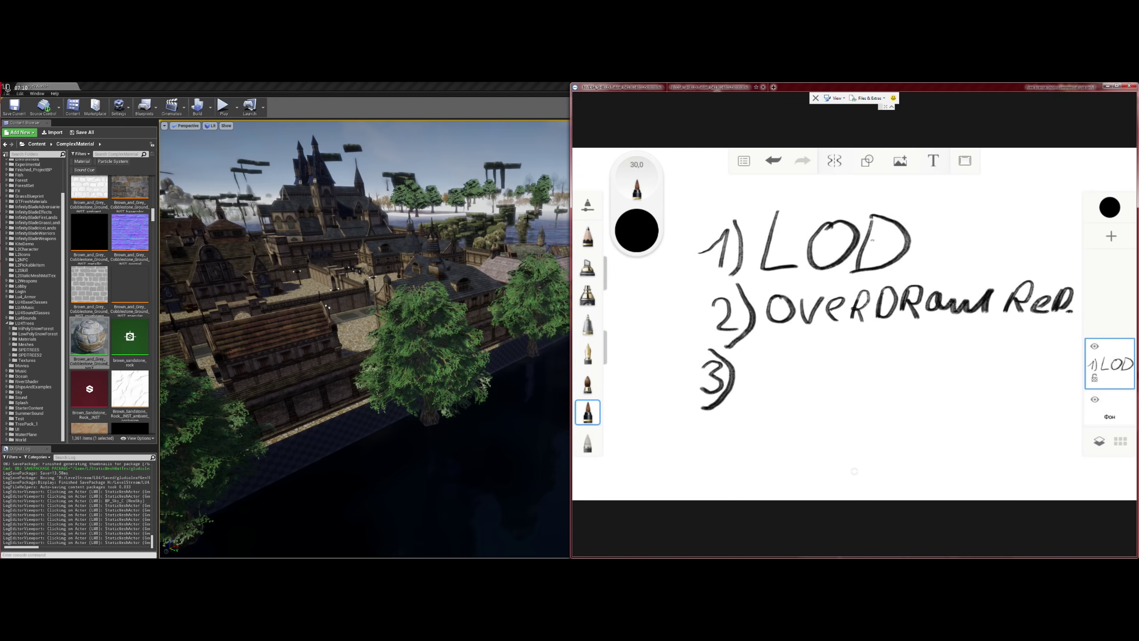
{"action": "mouse_move", "coordinate": [782, 348]}
{"action": "left_mouse_down"}
{"action": "mouse_move", "coordinate": [790, 386]}
{"action": "mouse_move", "coordinate": [824, 389]}
{"action": "left_mouse_up"}
{"action": "mouse_move", "coordinate": [840, 346]}
{"action": "left_mouse_down"}
{"action": "mouse_move", "coordinate": [853, 382]}
{"action": "mouse_move", "coordinate": [942, 383]}
{"action": "mouse_move", "coordinate": [946, 397]}
{"action": "left_mouse_up"}
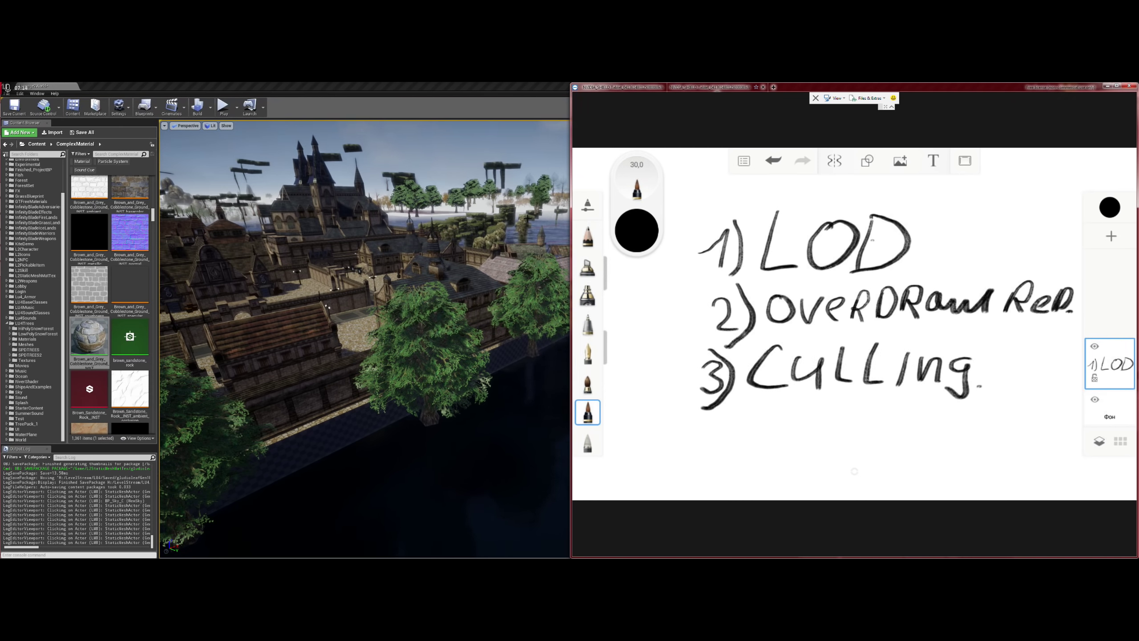
{"action": "left_click_drag", "start_coordinate": [739, 400], "coordinate": [1004, 397]}
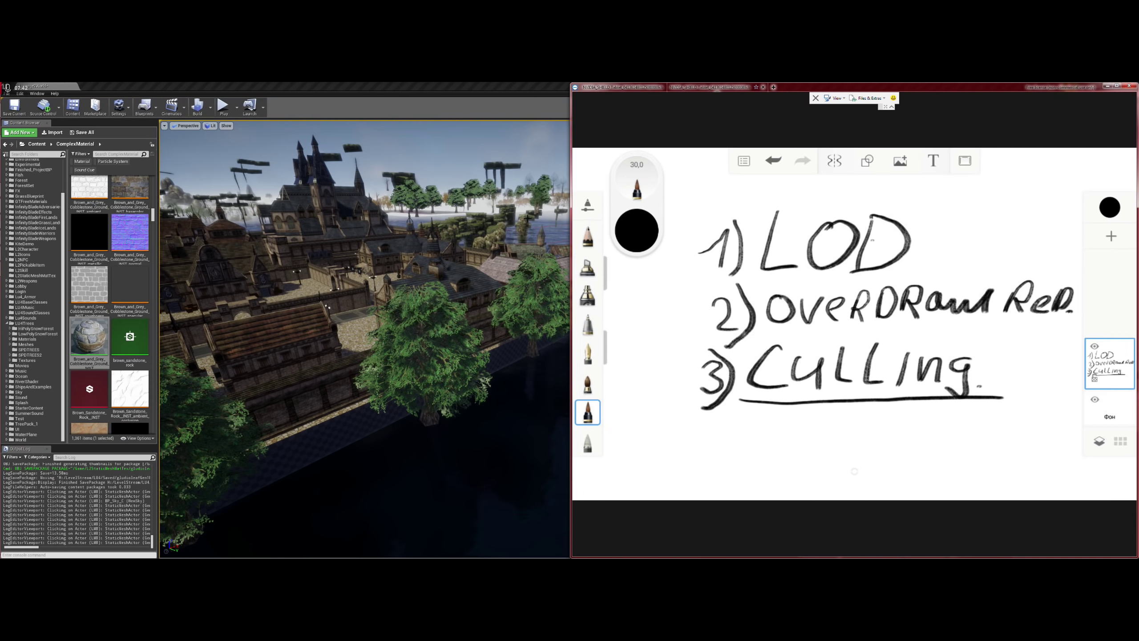
- Fly the viewport camera through the trees and turn to look along the town wall
{"action": "right_click_drag", "start_coordinate": [527, 217], "coordinate": [503, 220]}
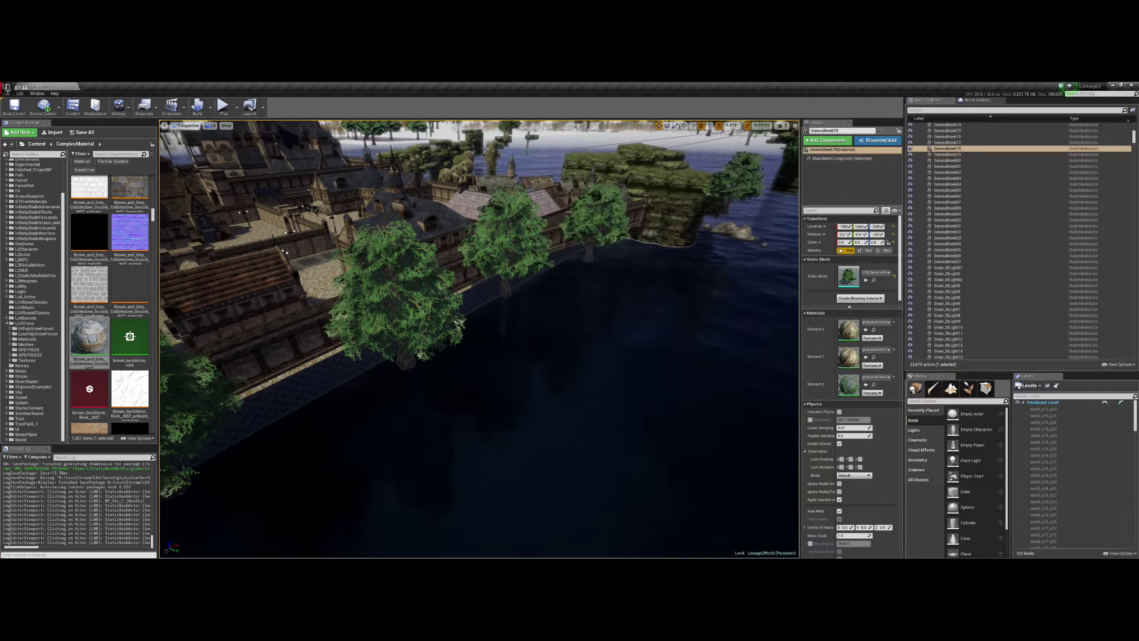
{"action": "right_click_drag", "start_coordinate": [479, 314], "coordinate": [478, 314]}
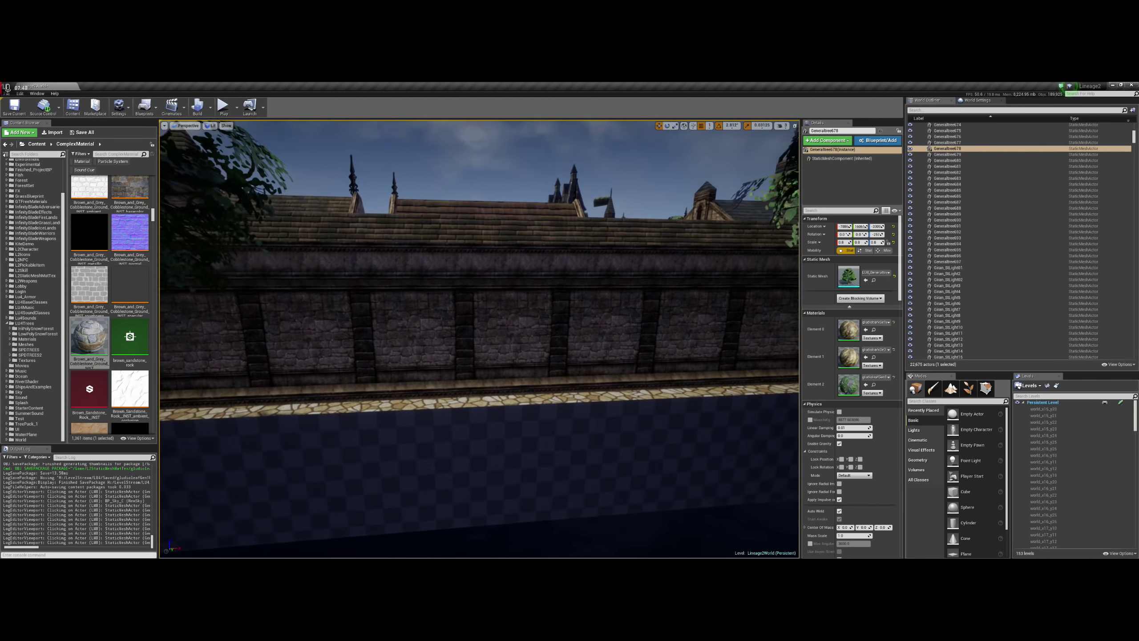
{"action": "right_click_drag", "start_coordinate": [479, 315], "coordinate": [478, 314]}
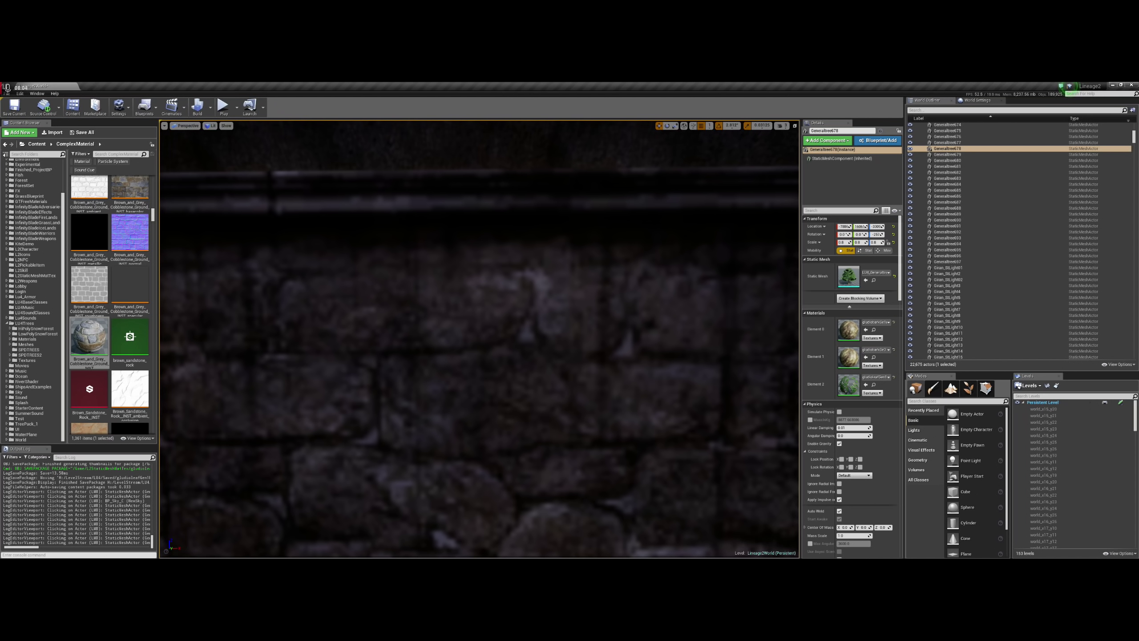
{"action": "right_click_drag", "start_coordinate": [479, 314], "coordinate": [478, 314]}
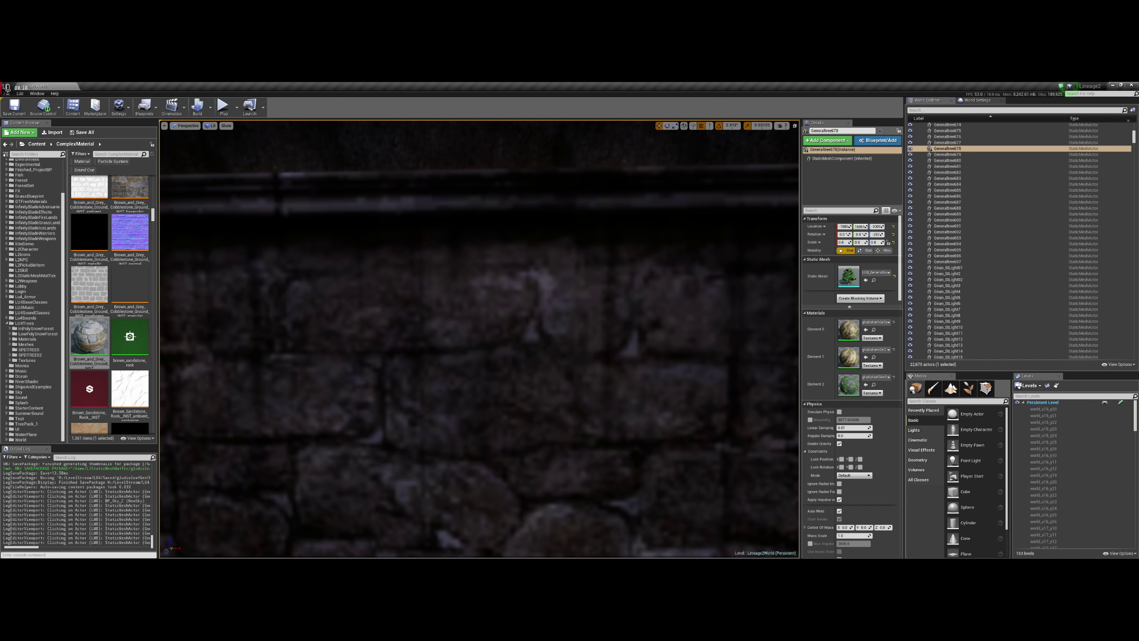
{"action": "right_click_drag", "start_coordinate": [478, 314], "coordinate": [479, 314]}
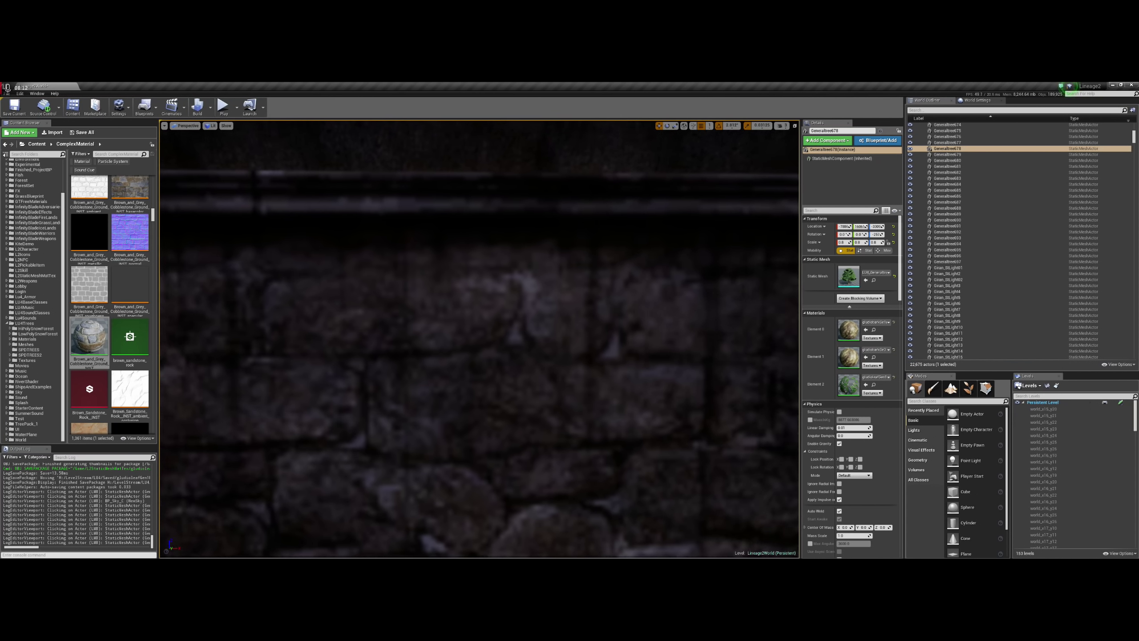
- Lower the viewport camera speed from 3 to 2 and move closer to the stone wall
{"action": "left_click", "coordinate": [782, 125]}
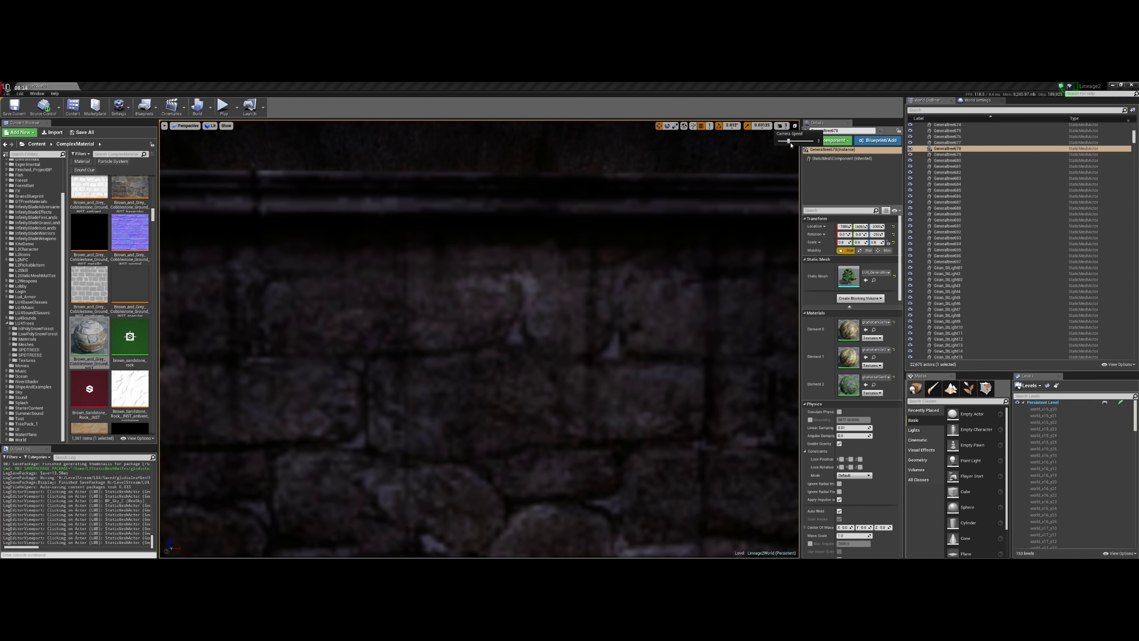
{"action": "left_click_drag", "start_coordinate": [793, 144], "coordinate": [788, 142]}
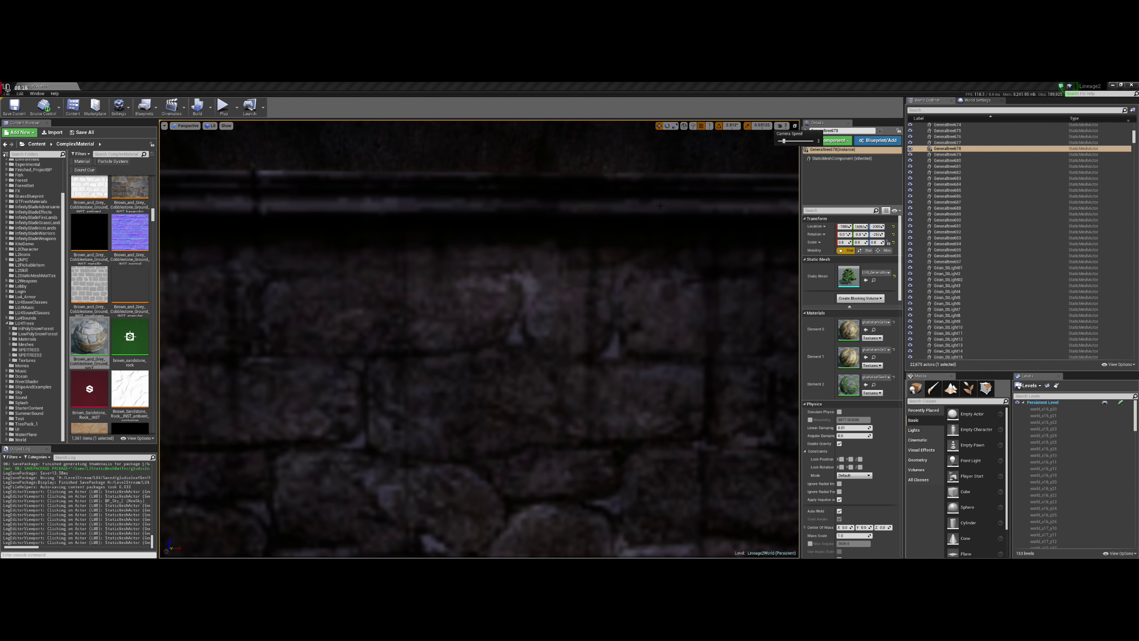
{"action": "right_click_drag", "start_coordinate": [479, 314], "coordinate": [462, 314]}
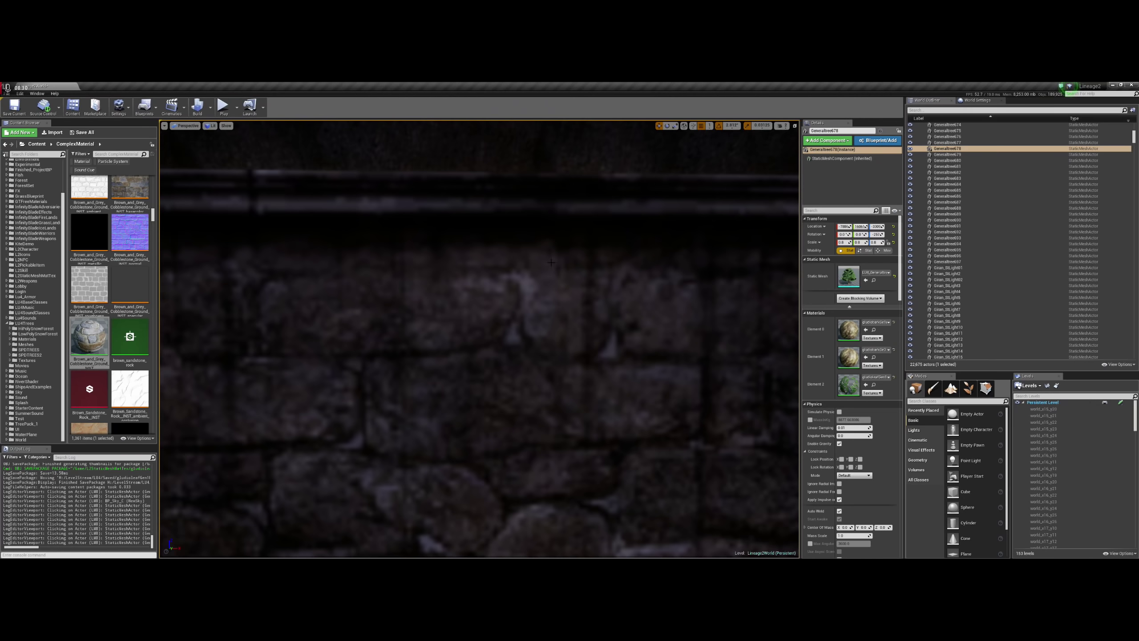
{"action": "right_click_drag", "start_coordinate": [537, 266], "coordinate": [552, 291]}
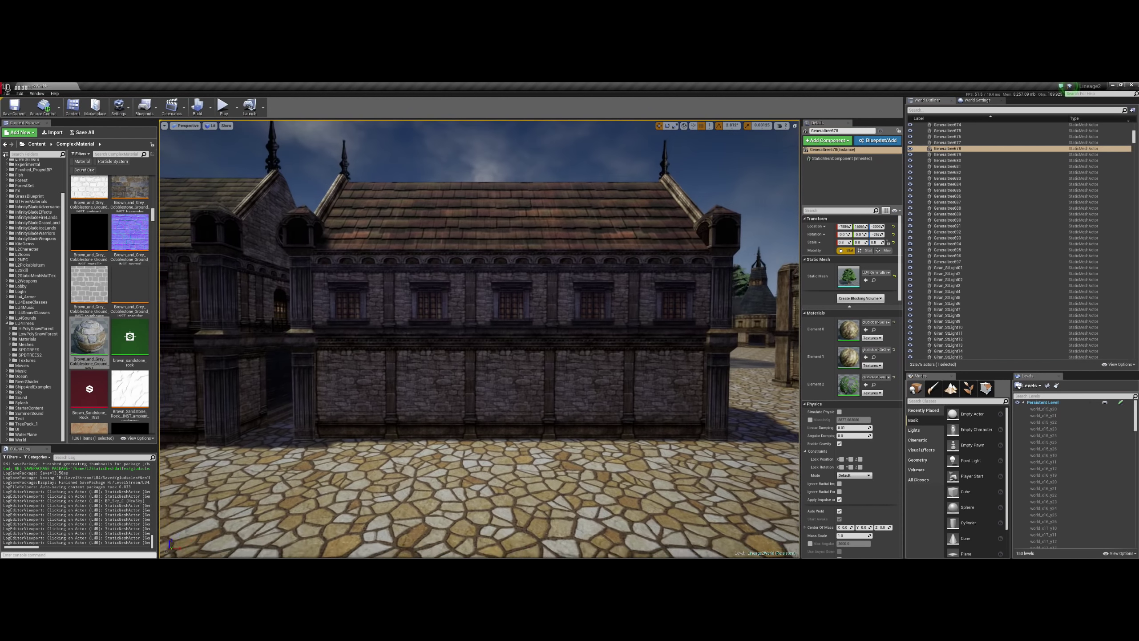
- Dolly in and out from the building wall, ending under the porch beside the wagon
{"action": "scroll", "coordinate": [479, 339], "scroll_direction": "up", "scroll_amount": 5}
{"action": "scroll", "coordinate": [479, 338], "scroll_direction": "down", "scroll_amount": 5}
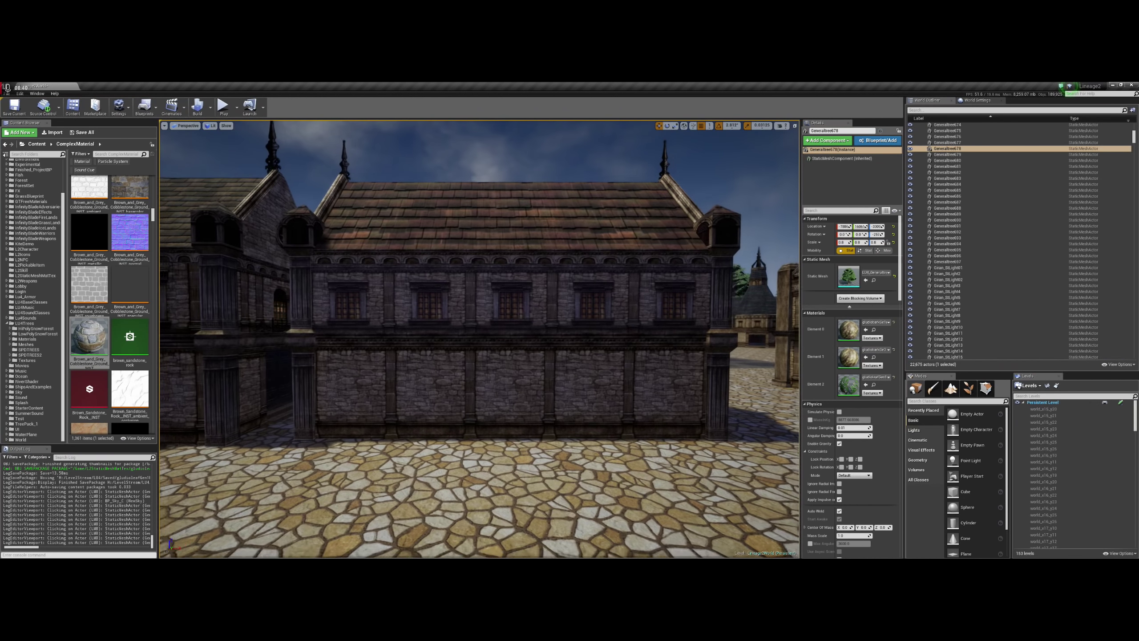
{"action": "scroll", "coordinate": [479, 338], "scroll_direction": "up", "scroll_amount": 5}
{"action": "scroll", "coordinate": [479, 339], "scroll_direction": "down", "scroll_amount": 5}
{"action": "scroll", "coordinate": [479, 339], "scroll_direction": "up", "scroll_amount": 5}
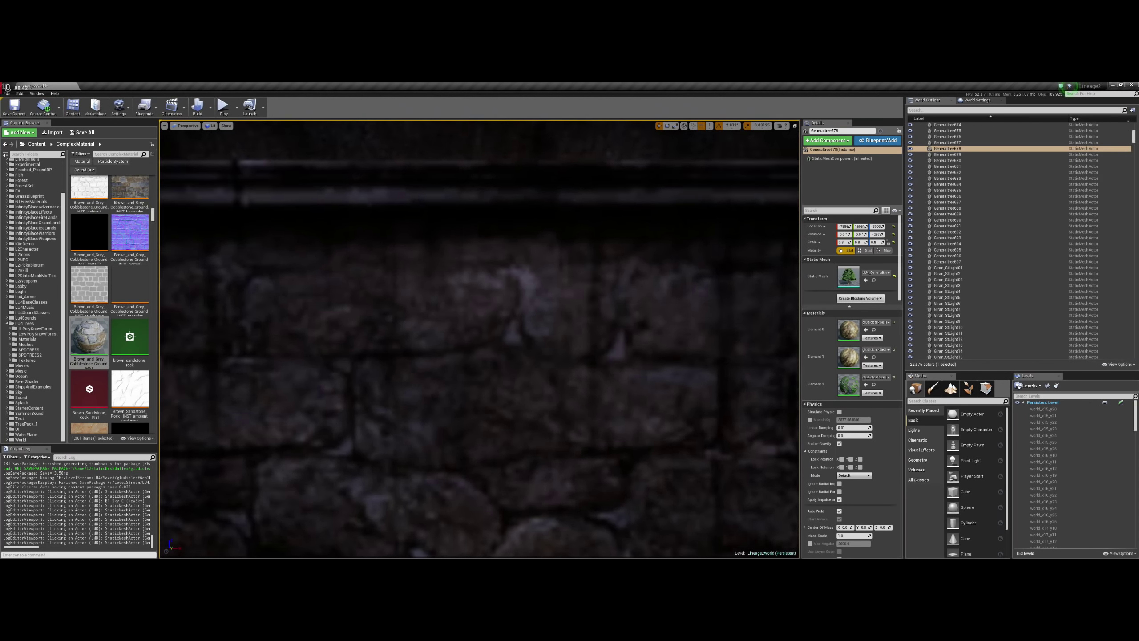
{"action": "scroll", "coordinate": [479, 339], "scroll_direction": "down", "scroll_amount": 5}
{"action": "scroll", "coordinate": [479, 339], "scroll_direction": "up", "scroll_amount": 5}
{"action": "scroll", "coordinate": [478, 339], "scroll_direction": "down", "scroll_amount": 5}
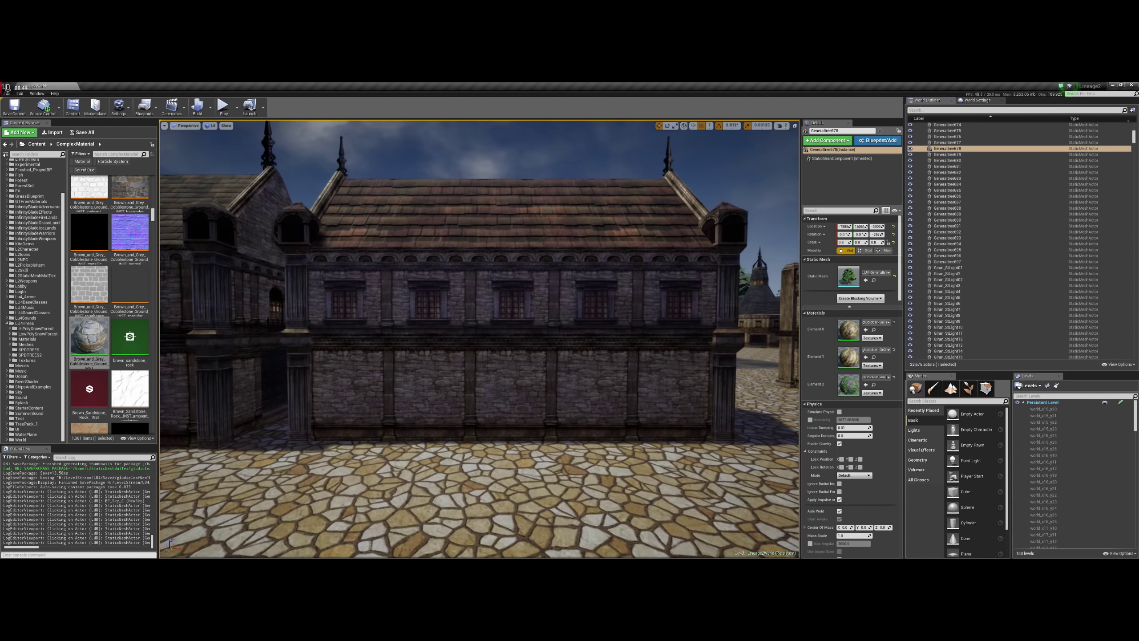
{"action": "scroll", "coordinate": [479, 338], "scroll_direction": "up", "scroll_amount": 5}
{"action": "scroll", "coordinate": [479, 339], "scroll_direction": "down", "scroll_amount": 2}
{"action": "scroll", "coordinate": [479, 339], "scroll_direction": "down", "scroll_amount": 3}
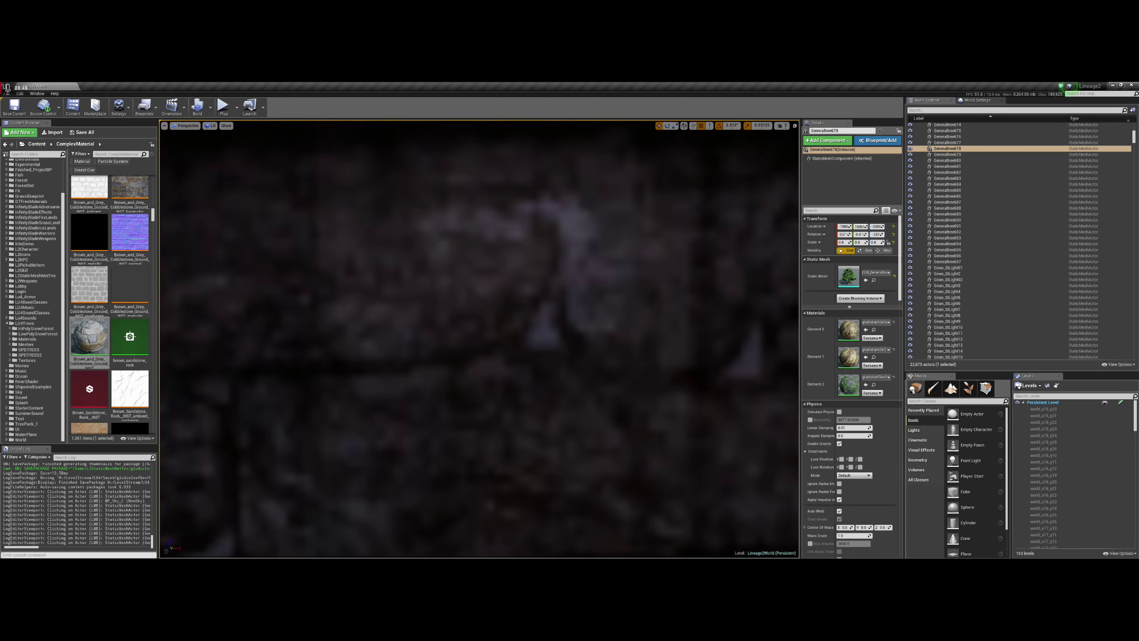
{"action": "scroll", "coordinate": [479, 339], "scroll_direction": "down", "scroll_amount": 5}
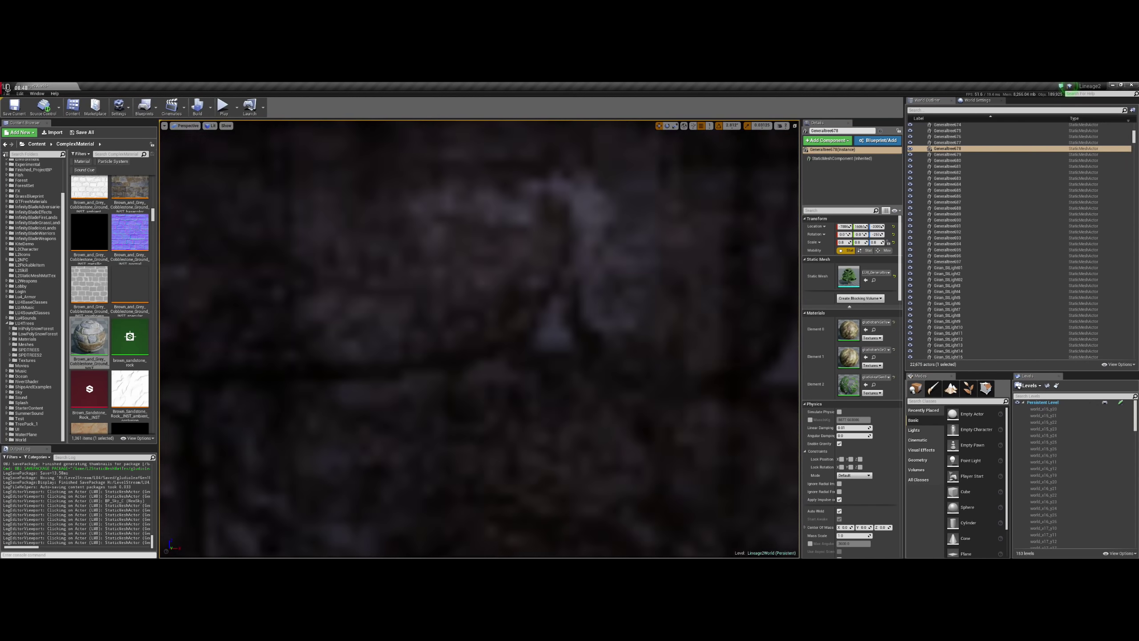
{"action": "scroll", "coordinate": [479, 339], "scroll_direction": "down", "scroll_amount": 5}
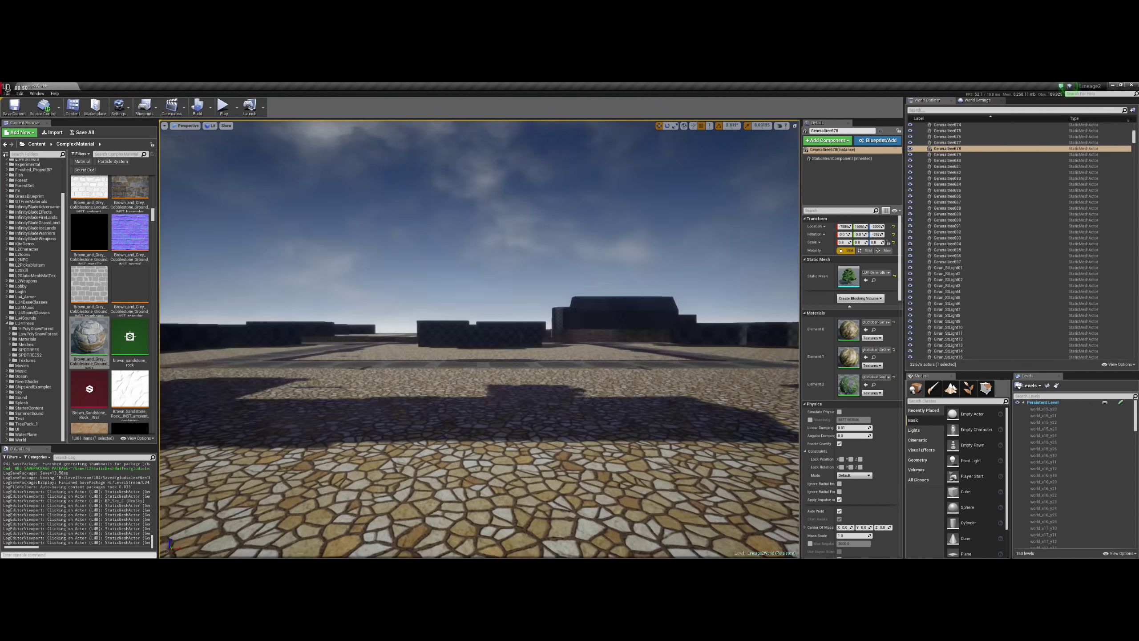
{"action": "scroll", "coordinate": [479, 339], "scroll_direction": "up", "scroll_amount": 5}
{"action": "scroll", "coordinate": [479, 339], "scroll_direction": "down", "scroll_amount": 5}
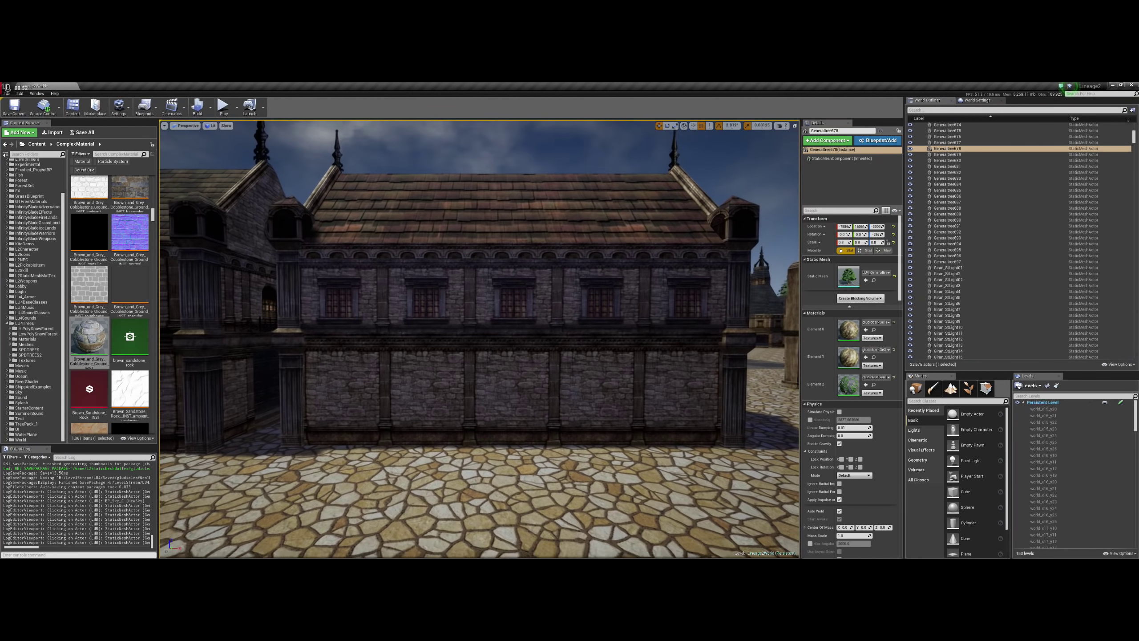
{"action": "scroll", "coordinate": [479, 339], "scroll_direction": "up", "scroll_amount": 5}
{"action": "scroll", "coordinate": [479, 339], "scroll_direction": "down", "scroll_amount": 5}
{"action": "scroll", "coordinate": [478, 339], "scroll_direction": "up", "scroll_amount": 5}
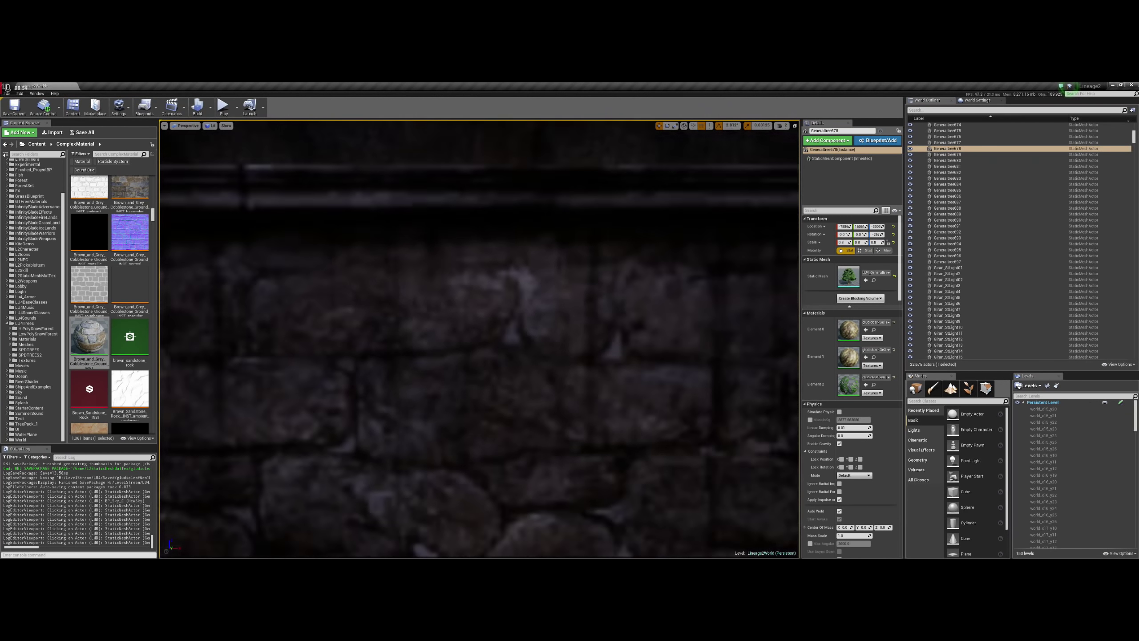
{"action": "scroll", "coordinate": [479, 339], "scroll_direction": "down", "scroll_amount": 5}
{"action": "scroll", "coordinate": [479, 338], "scroll_direction": "up", "scroll_amount": 5}
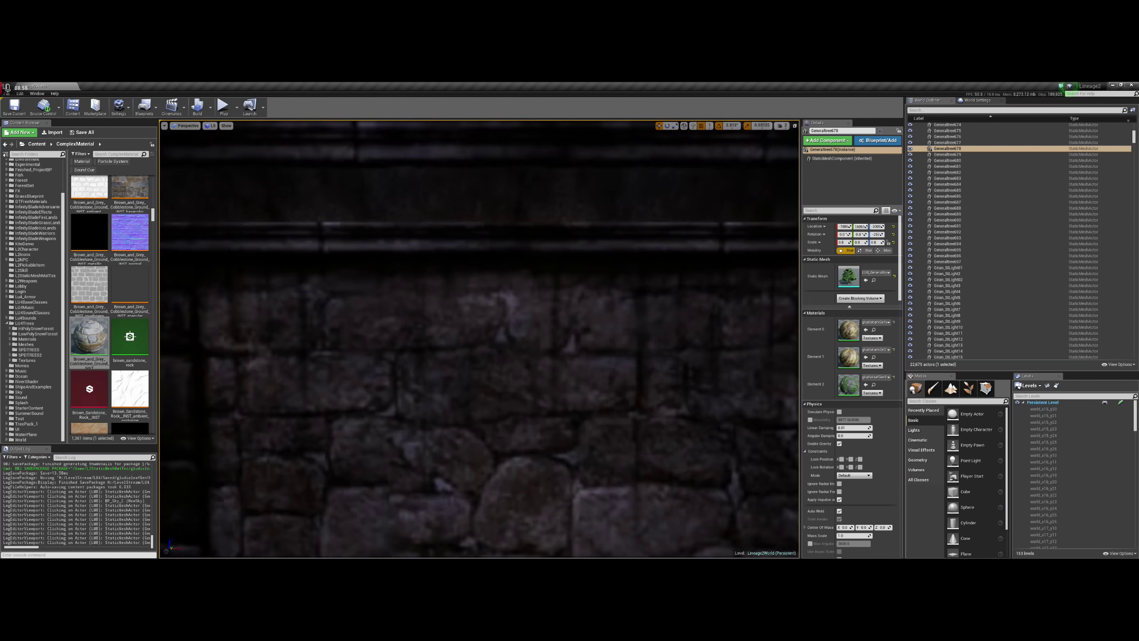
{"action": "scroll", "coordinate": [479, 338], "scroll_direction": "down", "scroll_amount": 5}
{"action": "scroll", "coordinate": [479, 339], "scroll_direction": "up", "scroll_amount": 5}
{"action": "scroll", "coordinate": [479, 339], "scroll_direction": "down", "scroll_amount": 5}
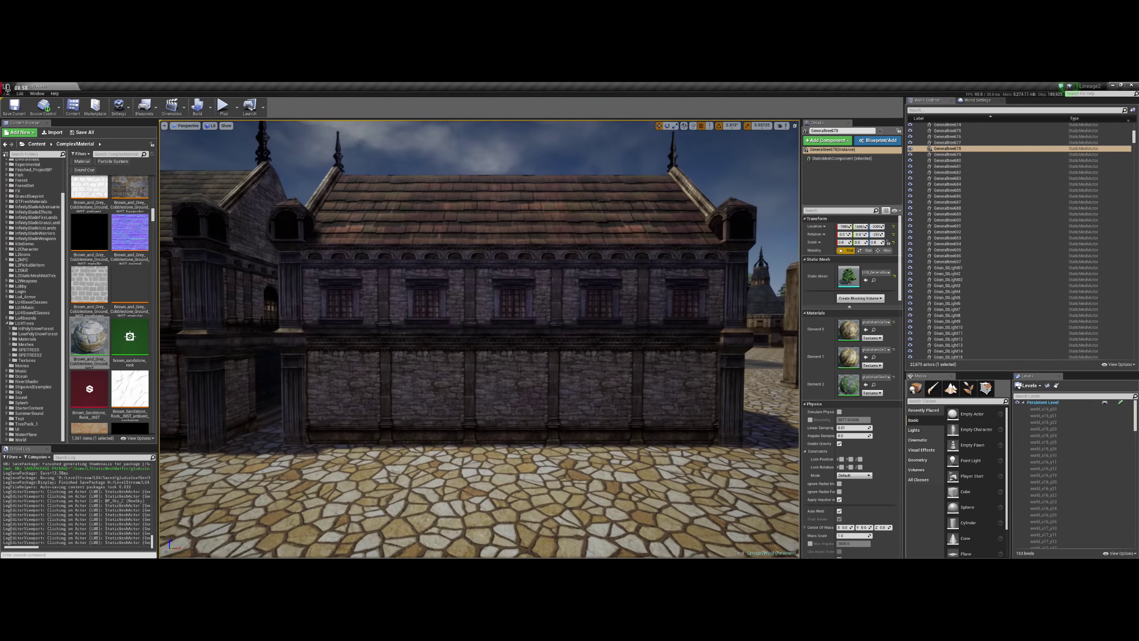
{"action": "scroll", "coordinate": [478, 338], "scroll_direction": "up", "scroll_amount": 5}
{"action": "scroll", "coordinate": [478, 339], "scroll_direction": "down", "scroll_amount": 5}
{"action": "scroll", "coordinate": [479, 339], "scroll_direction": "up", "scroll_amount": 1}
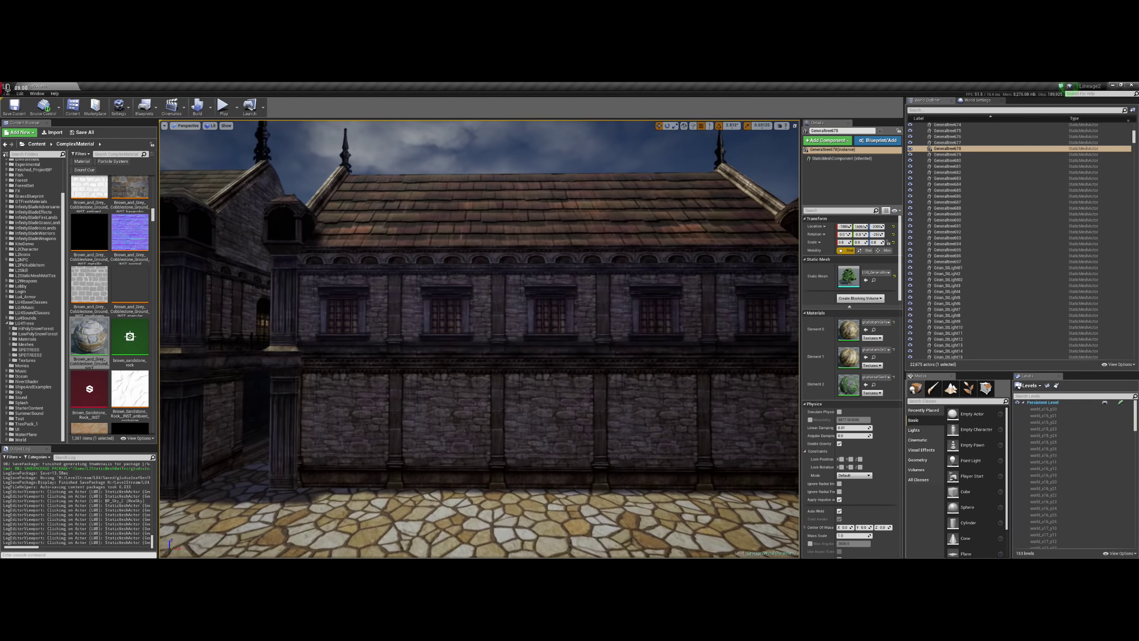
{"action": "scroll", "coordinate": [479, 339], "scroll_direction": "up", "scroll_amount": 1}
{"action": "scroll", "coordinate": [479, 339], "scroll_direction": "up", "scroll_amount": 1}
{"action": "scroll", "coordinate": [478, 339], "scroll_direction": "up", "scroll_amount": 2}
{"action": "scroll", "coordinate": [479, 338], "scroll_direction": "up", "scroll_amount": 2}
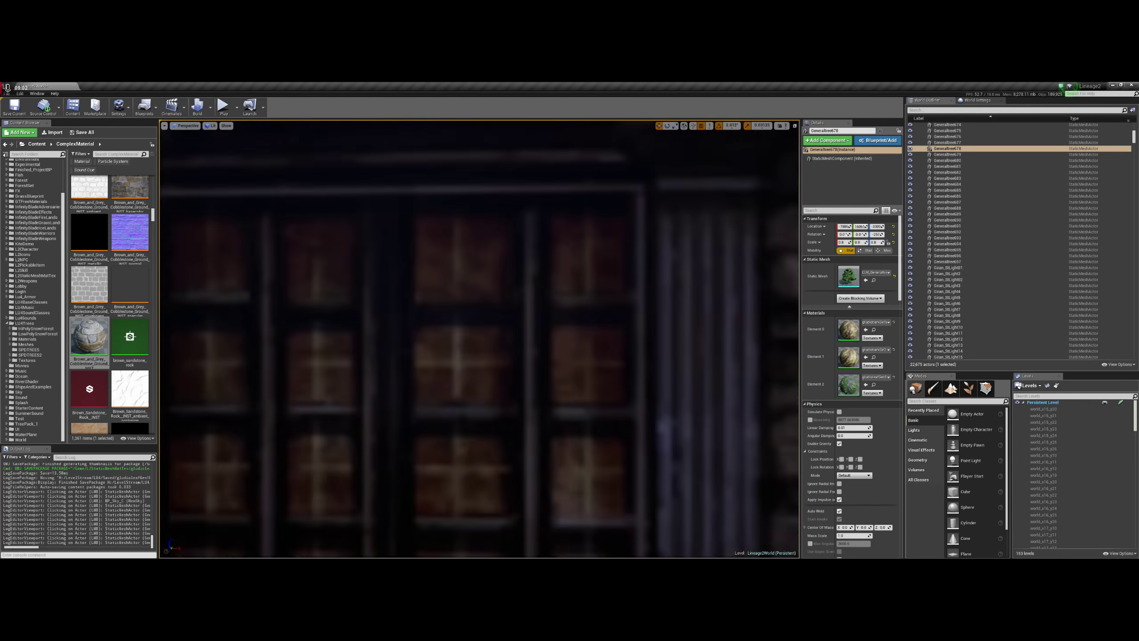
{"action": "scroll", "coordinate": [478, 339], "scroll_direction": "down", "scroll_amount": 5}
{"action": "scroll", "coordinate": [479, 339], "scroll_direction": "up", "scroll_amount": 5}
{"action": "scroll", "coordinate": [478, 338], "scroll_direction": "down", "scroll_amount": 3}
{"action": "scroll", "coordinate": [479, 339], "scroll_direction": "down", "scroll_amount": 3}
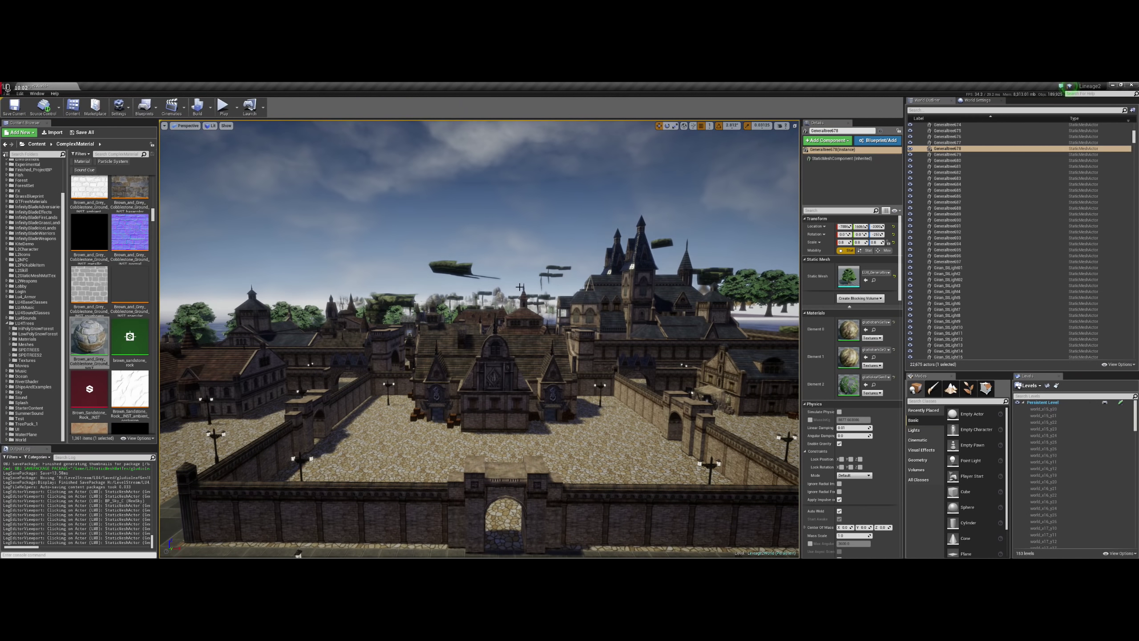
{"action": "mouse_move", "coordinate": [8, 259]}
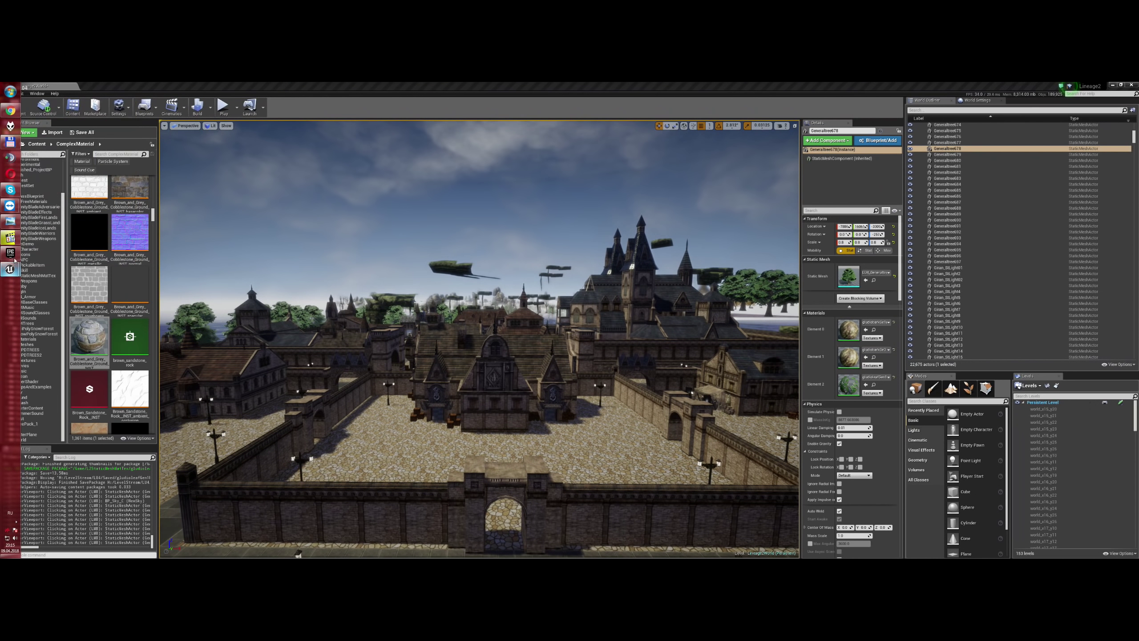
{"action": "mouse_move", "coordinate": [9, 221]}
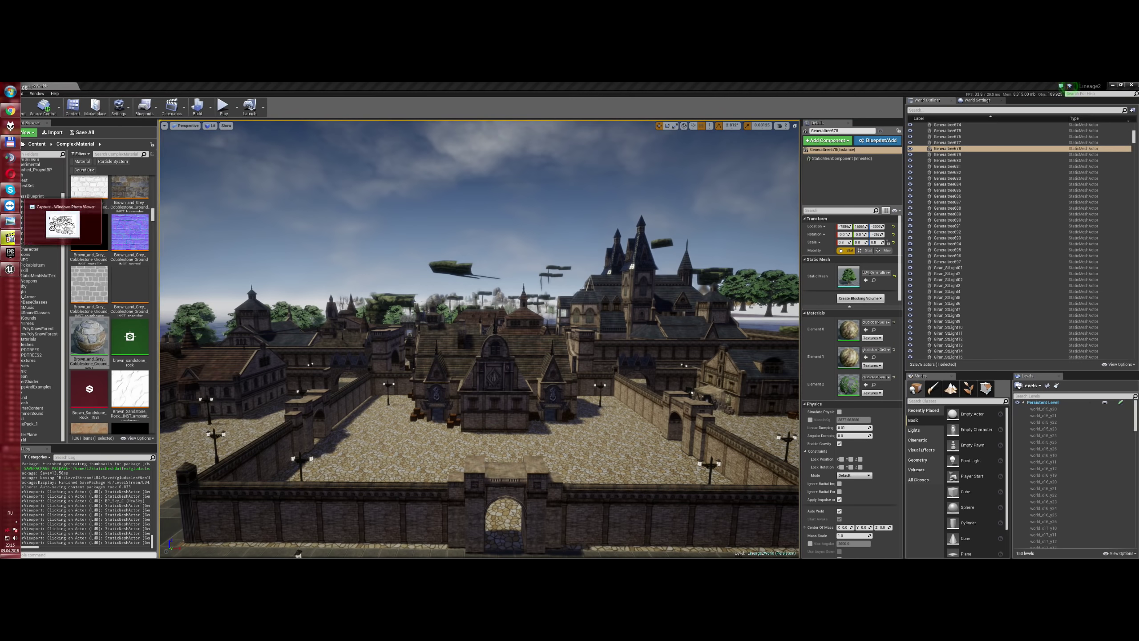
- Switch the viewport view mode from Lit to Wireframe
{"action": "left_click", "coordinate": [210, 127]}
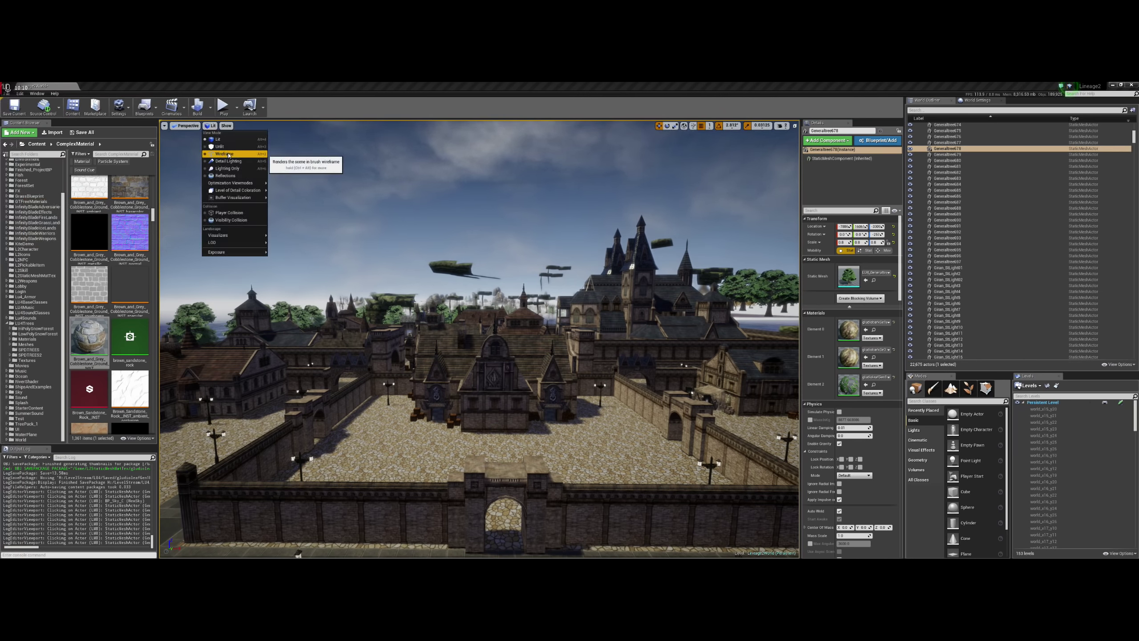
{"action": "key", "text": "Escape"}
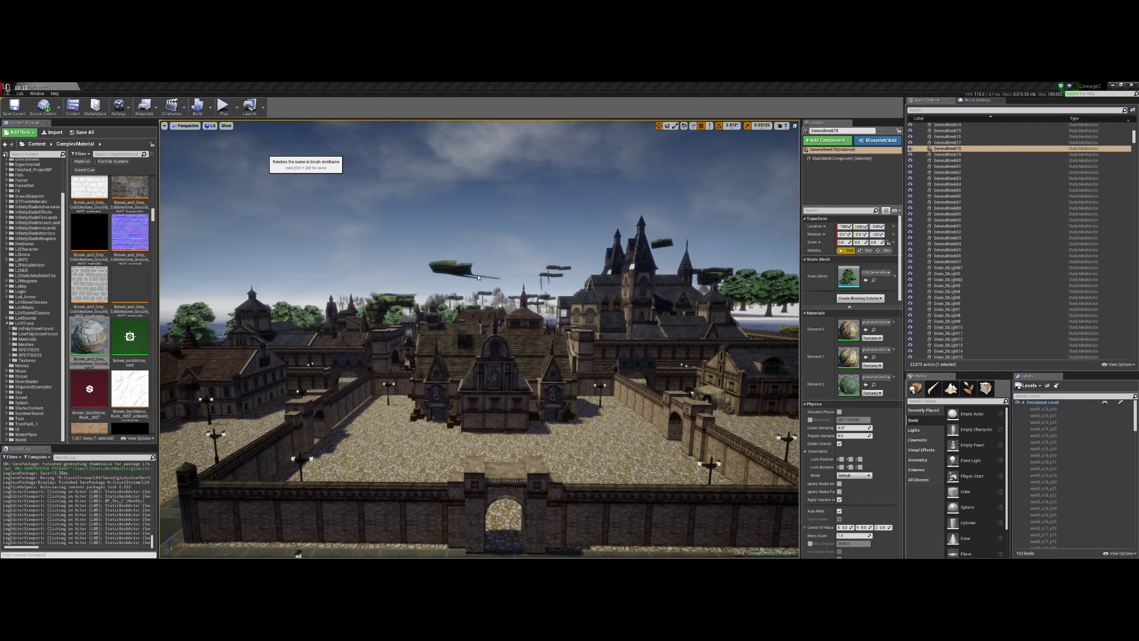
{"action": "key", "text": "alt+2"}
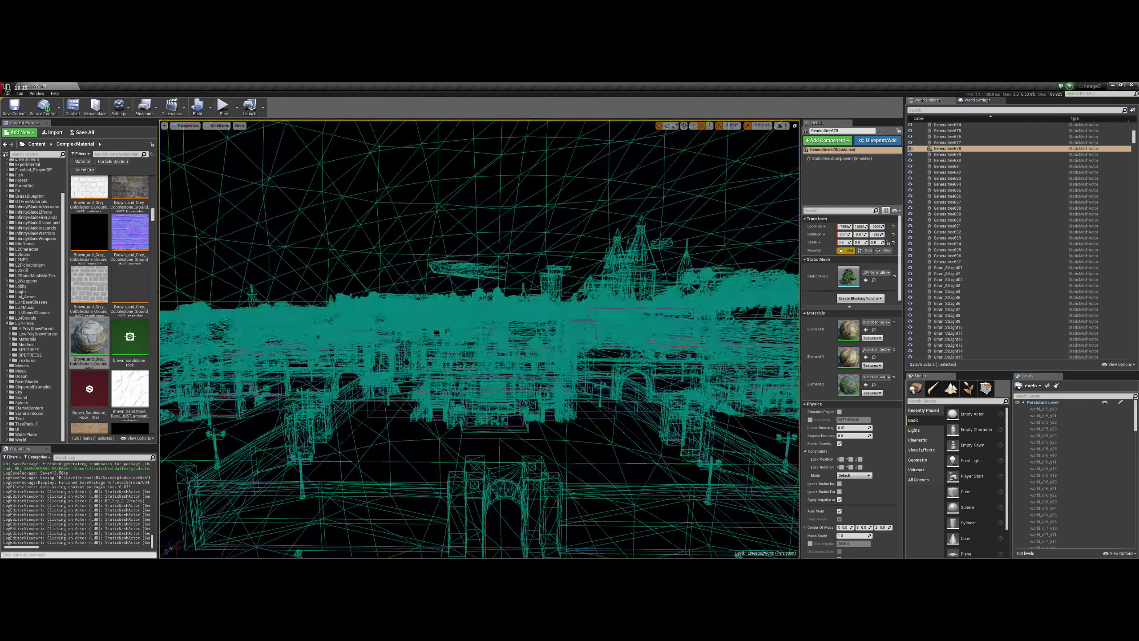
- Fly the camera forward toward the town's buildings in wireframe
{"action": "key", "text": "w"}
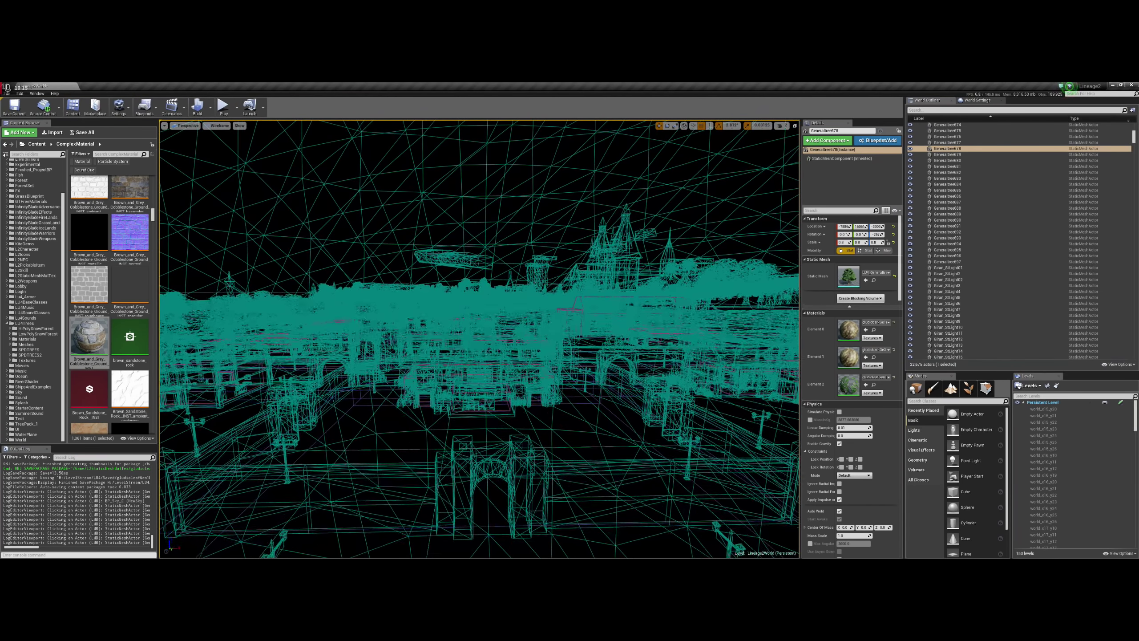
{"action": "key", "text": "w"}
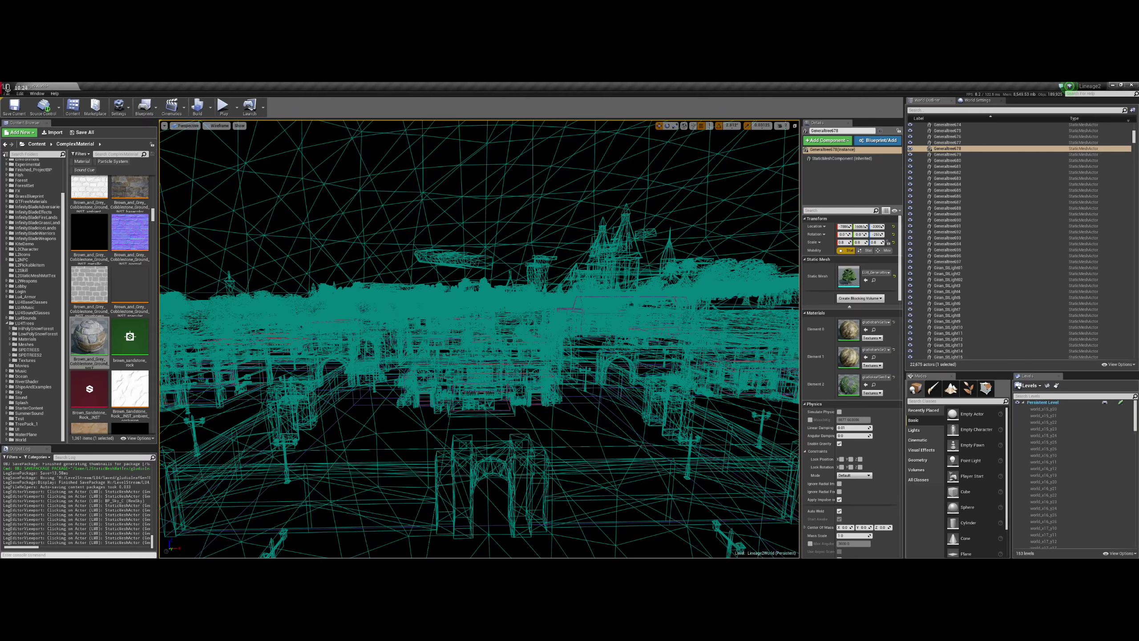
{"action": "right_click_drag", "start_coordinate": [487, 300], "coordinate": [500, 317]}
{"action": "key", "text": "w"}
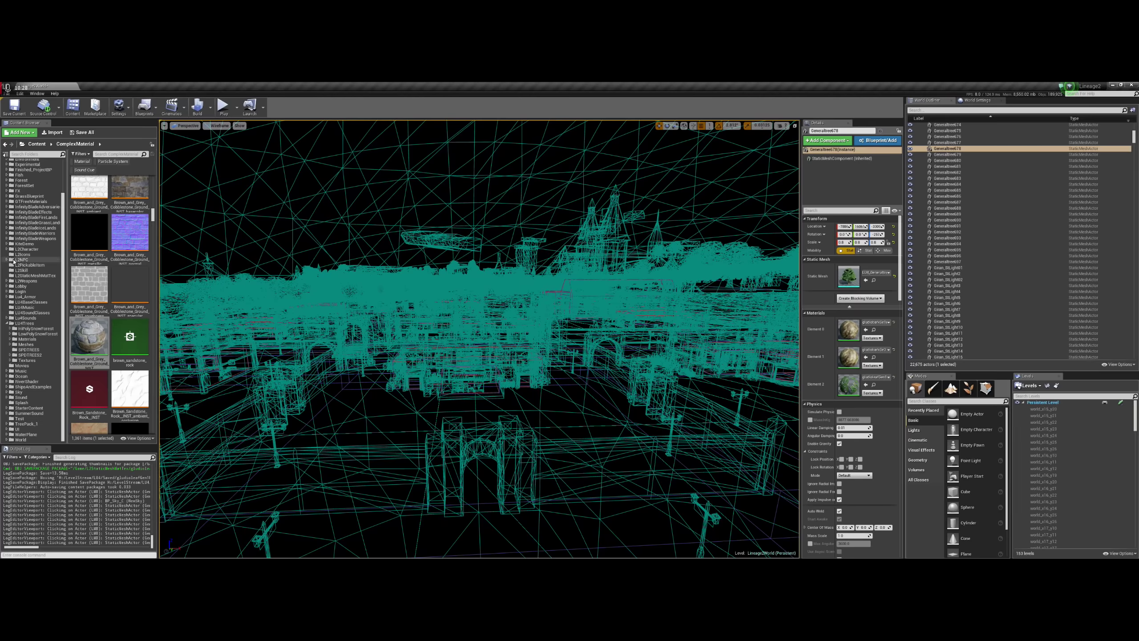
{"action": "key", "text": "super"}
{"action": "key", "text": "Escape"}
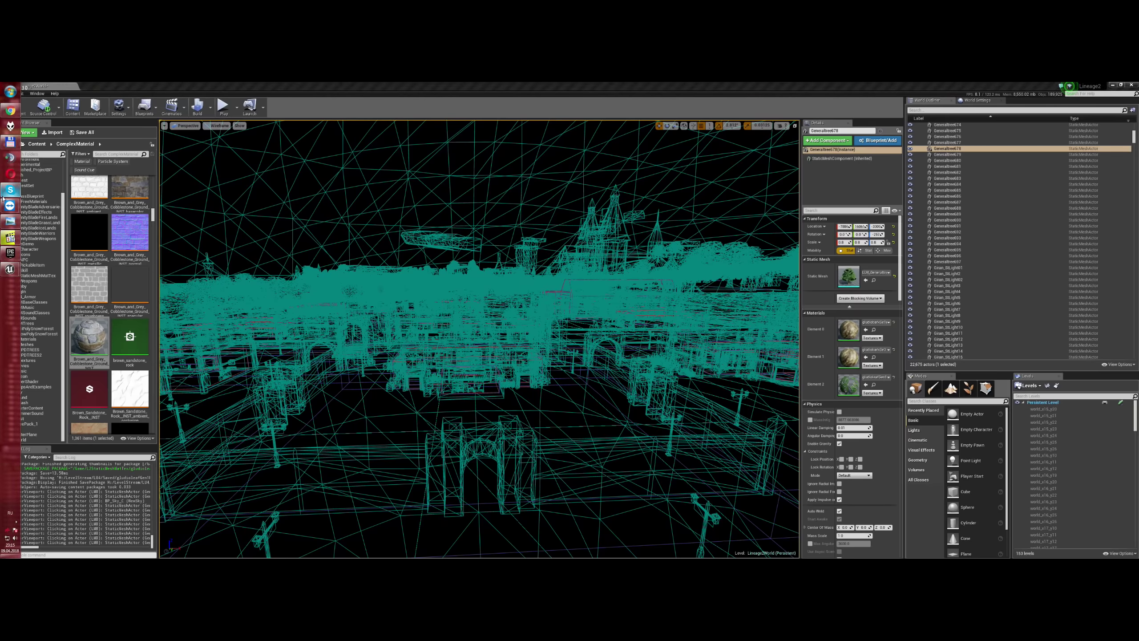
- Set the roofing material's Dust to about 0.169 and Dirtiness to 0.36
{"action": "mouse_move", "coordinate": [5, 204]}
{"action": "left_click", "coordinate": [54, 223]}
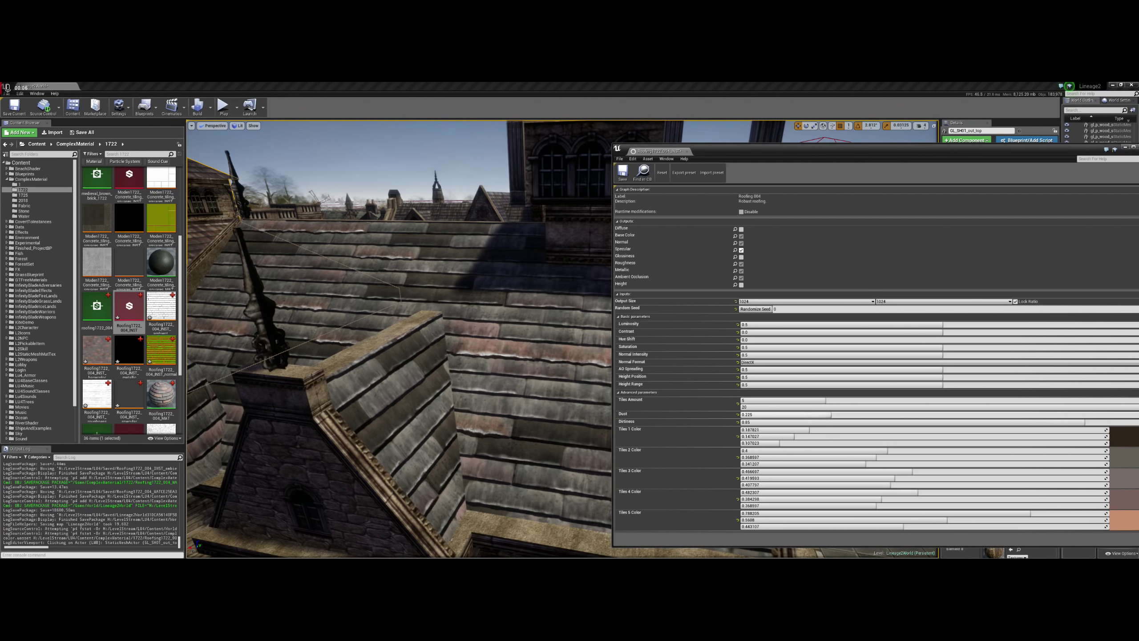
{"action": "left_click_drag", "start_coordinate": [798, 415], "coordinate": [1117, 415]}
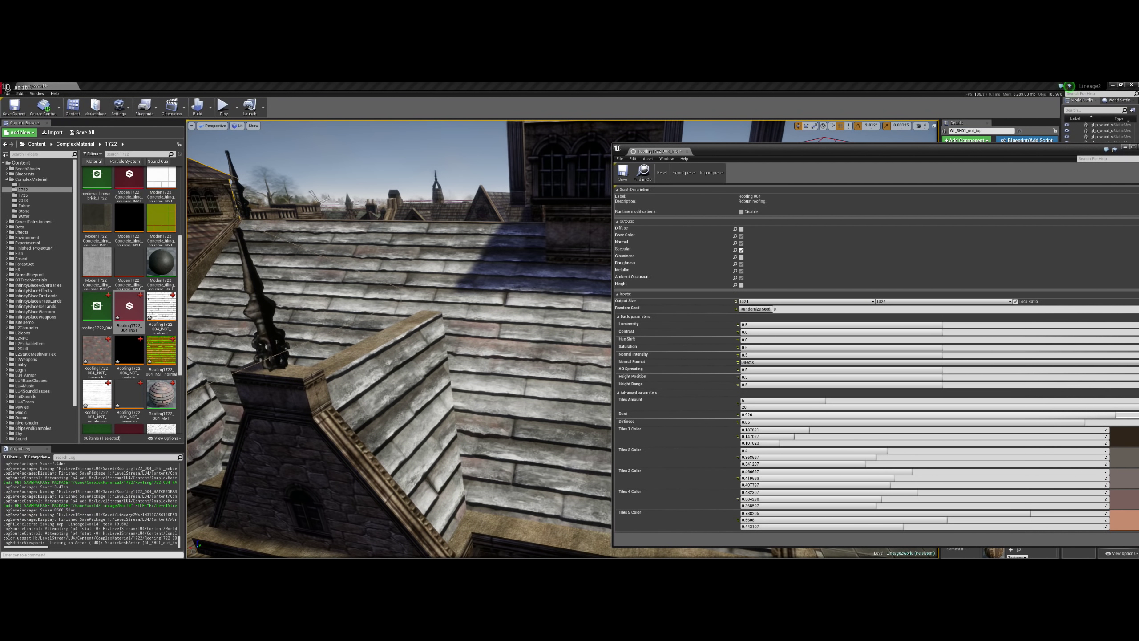
{"action": "left_click_drag", "start_coordinate": [1116, 415], "coordinate": [809, 414]}
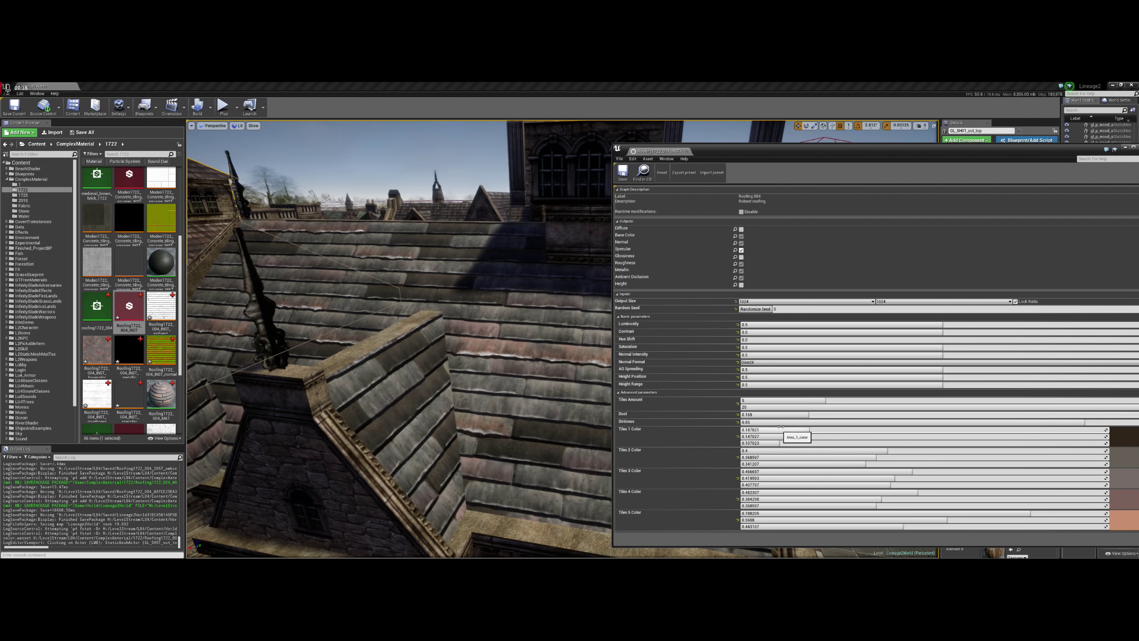
{"action": "mouse_move", "coordinate": [780, 422]}
{"action": "left_mouse_down"}
{"action": "mouse_move", "coordinate": [1051, 422]}
{"action": "mouse_move", "coordinate": [1031, 422]}
{"action": "left_mouse_up"}
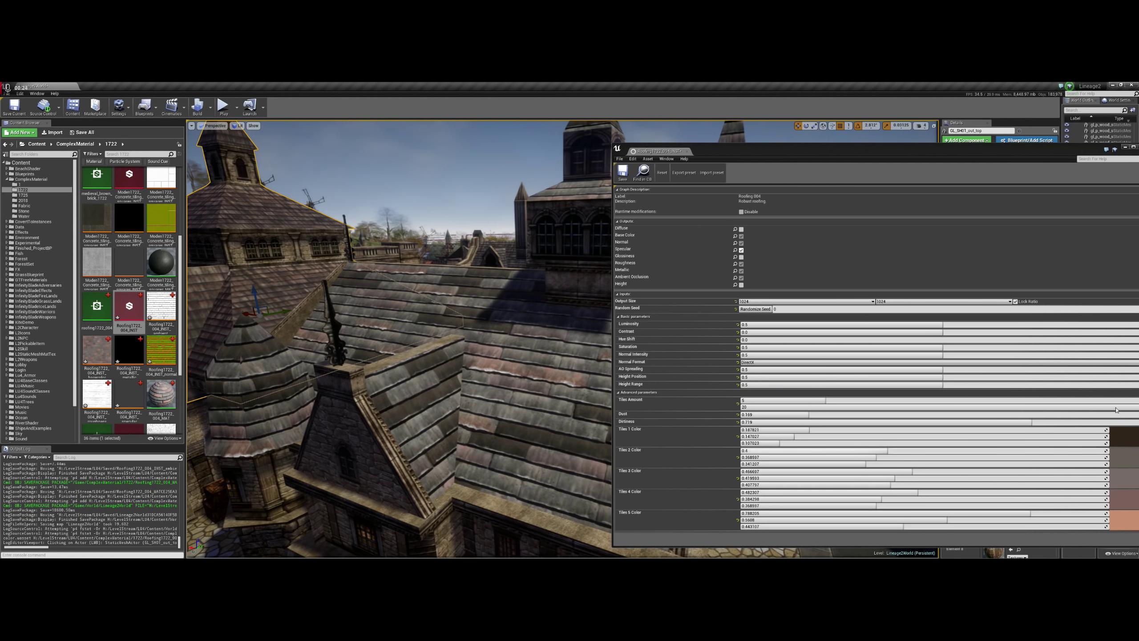
- Darken the roof's Tiles 3 and Tiles 4 colours, slightly shifting the Tiles 4 hue
{"action": "left_click", "coordinate": [1128, 481]}
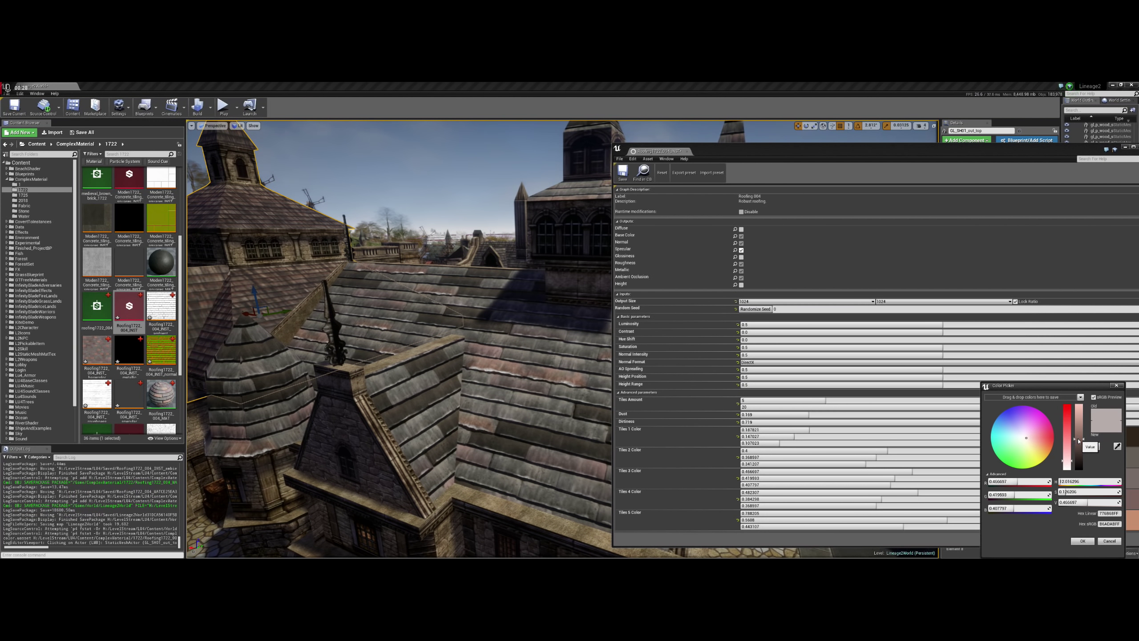
{"action": "left_click_drag", "start_coordinate": [1077, 436], "coordinate": [1079, 453]}
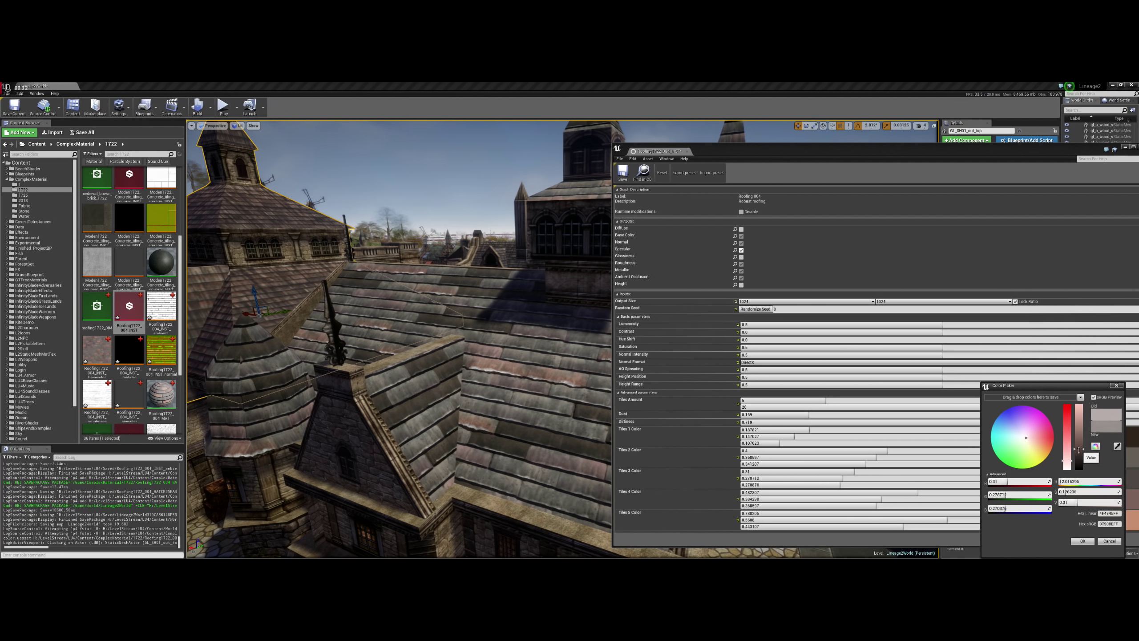
{"action": "left_click_drag", "start_coordinate": [1079, 458], "coordinate": [1079, 453]}
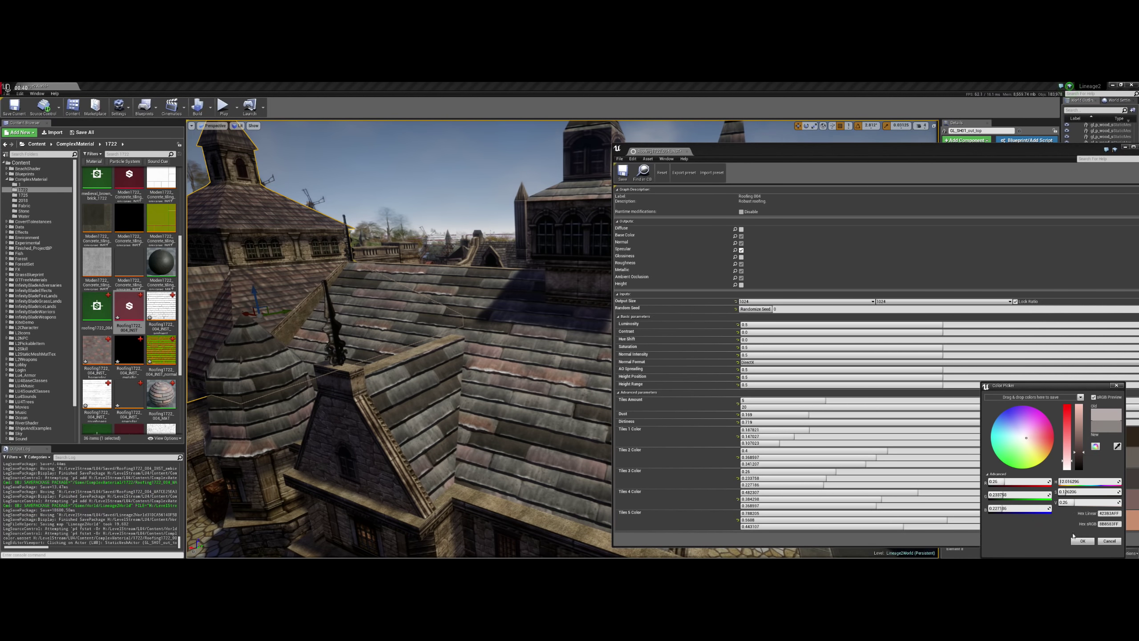
{"action": "left_click", "coordinate": [1077, 542]}
{"action": "left_click", "coordinate": [1117, 510]}
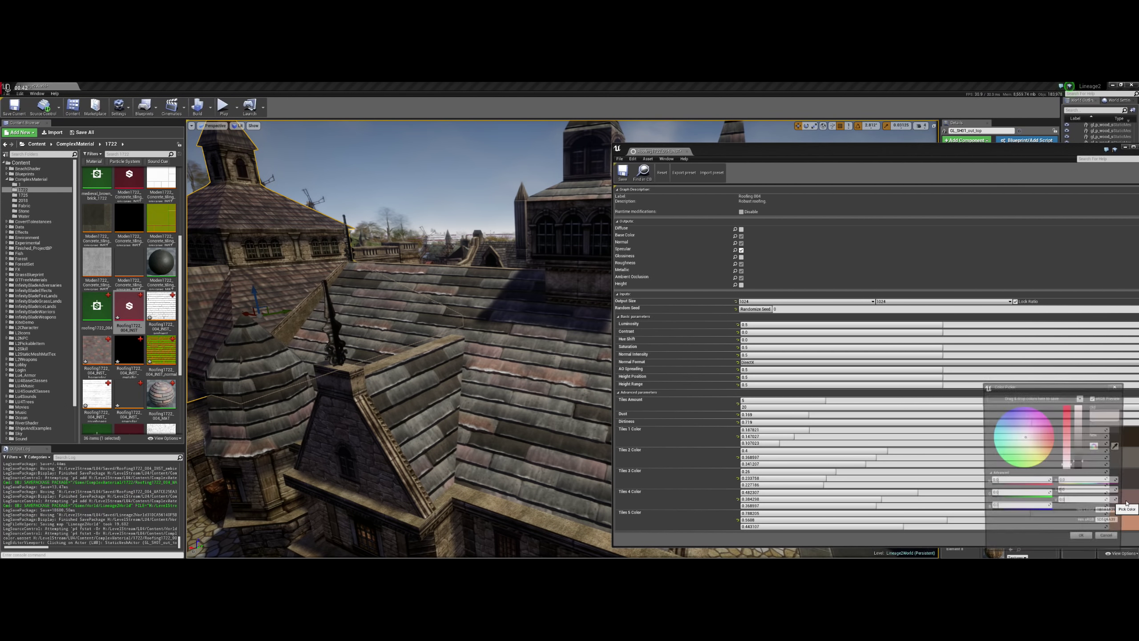
{"action": "left_click_drag", "start_coordinate": [1083, 441], "coordinate": [1081, 455]}
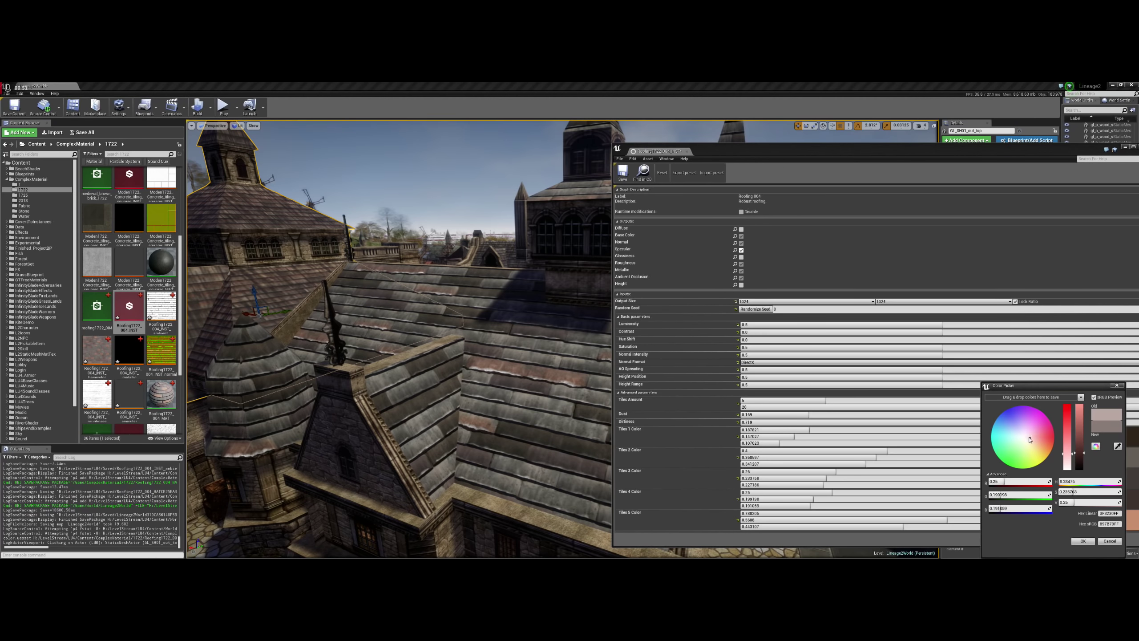
{"action": "left_click_drag", "start_coordinate": [1030, 439], "coordinate": [1040, 448]}
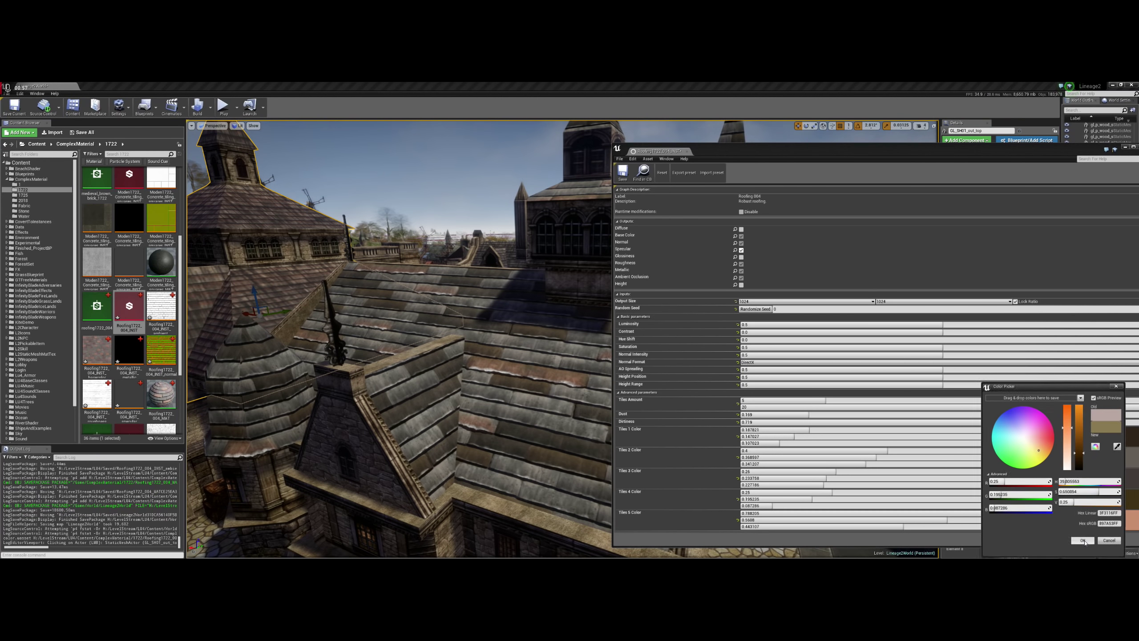
{"action": "left_click", "coordinate": [1083, 540]}
- Darken the Tiles 5 colour to roughly 0.24, 0.17, 0.13
{"action": "left_click", "coordinate": [1122, 522]}
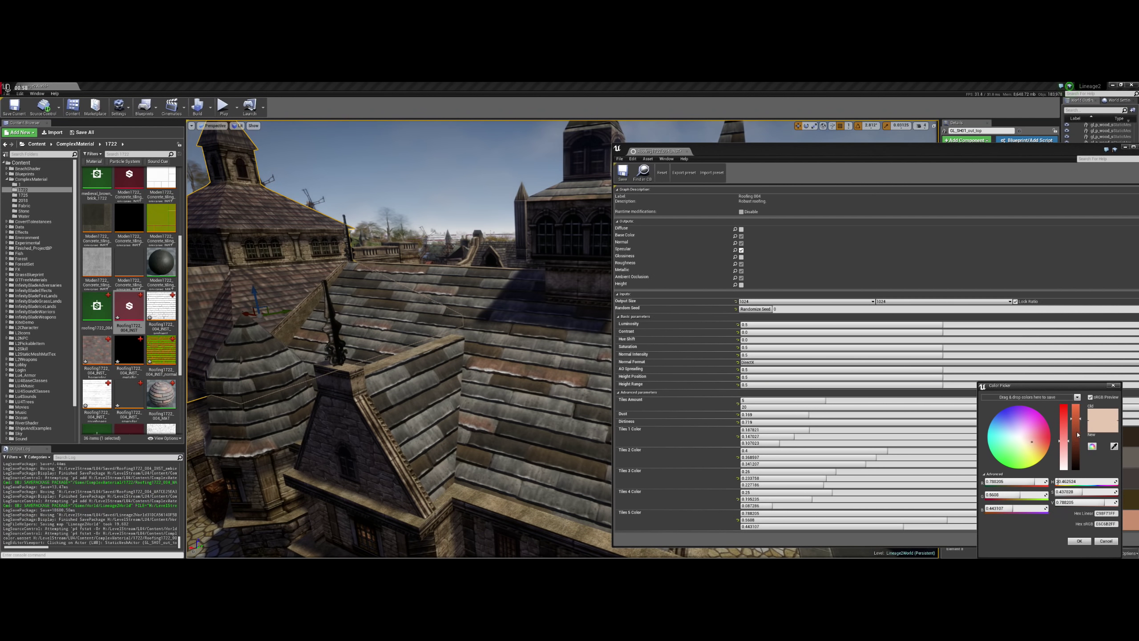
{"action": "mouse_move", "coordinate": [1078, 434]}
{"action": "left_mouse_down"}
{"action": "mouse_move", "coordinate": [1081, 414]}
{"action": "mouse_move", "coordinate": [1078, 449]}
{"action": "left_mouse_up"}
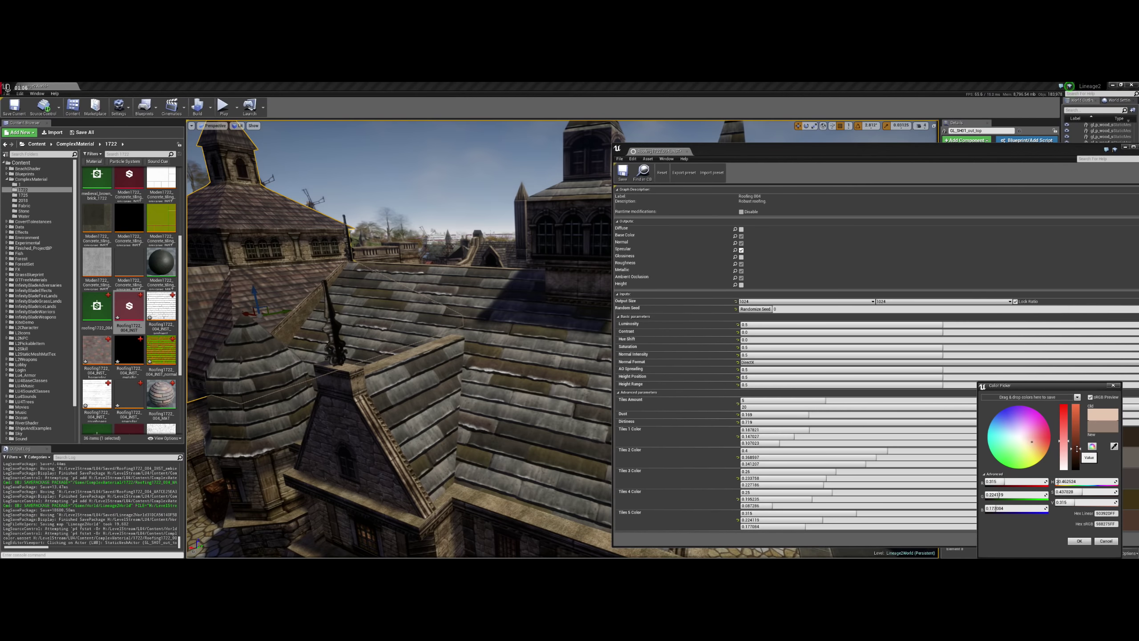
{"action": "left_click_drag", "start_coordinate": [1077, 450], "coordinate": [1079, 447]}
{"action": "left_click_drag", "start_coordinate": [1078, 451], "coordinate": [1079, 456]}
{"action": "left_click", "coordinate": [1078, 414]}
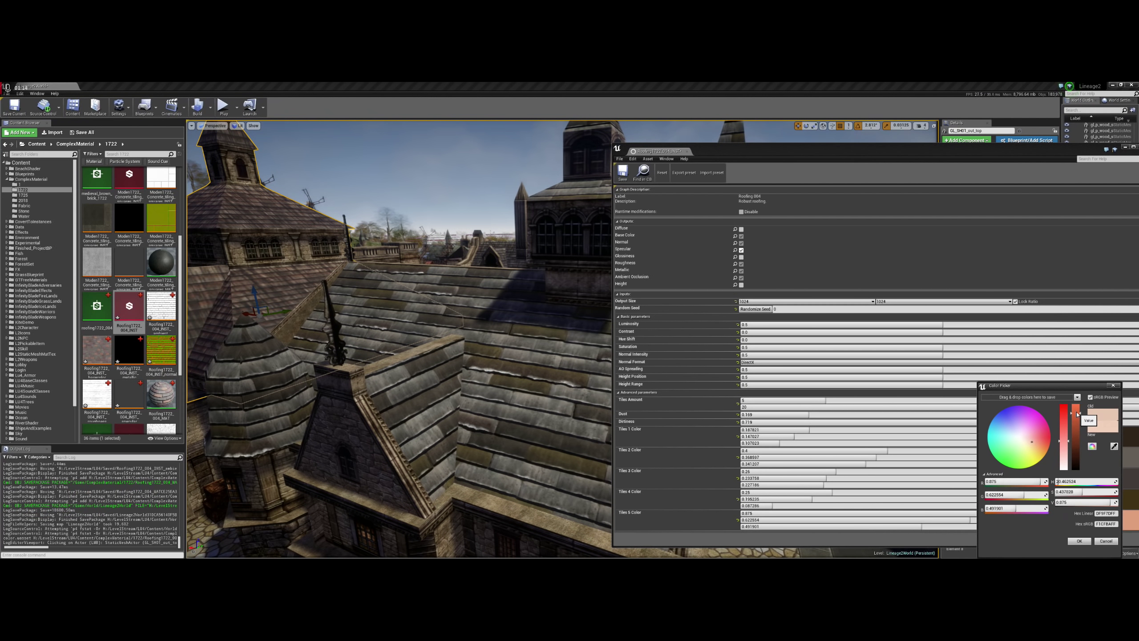
{"action": "left_click_drag", "start_coordinate": [1078, 467], "coordinate": [1077, 457]}
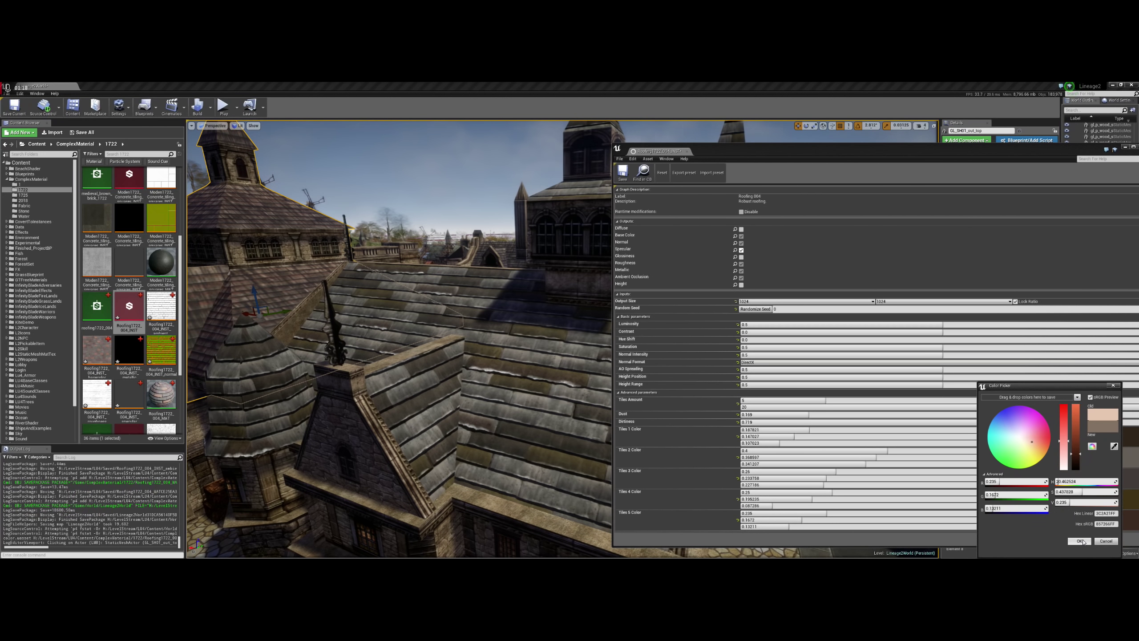
{"action": "left_click", "coordinate": [1082, 542]}
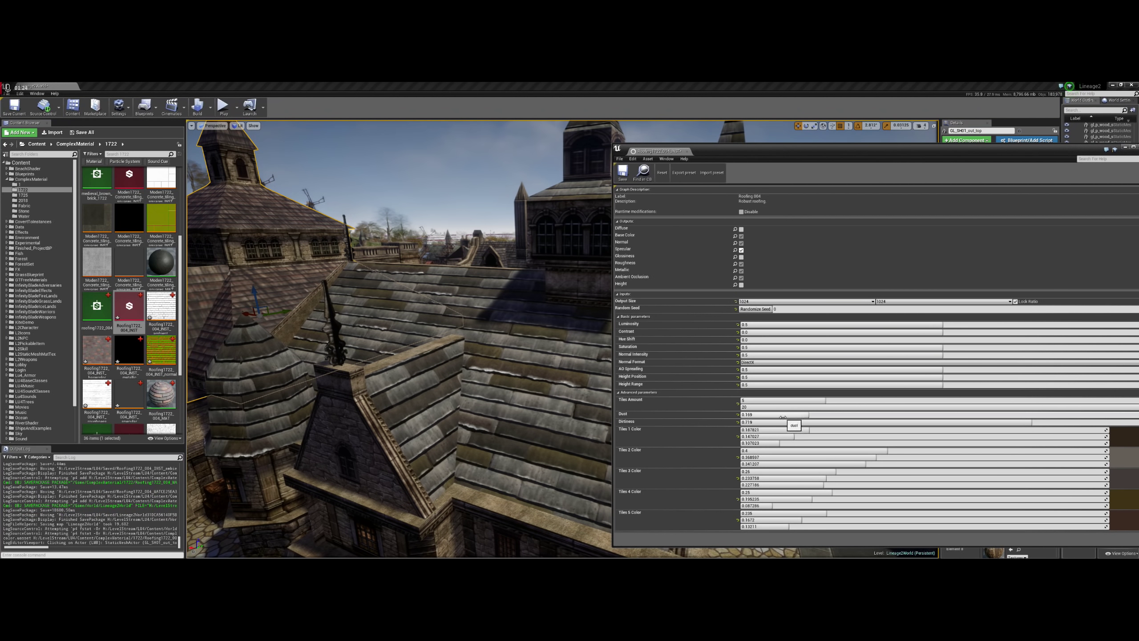
- Reduce the roof Dust and make the Tiles 2 colour a darker, more saturated brown
{"action": "mouse_move", "coordinate": [792, 415]}
{"action": "left_mouse_down"}
{"action": "mouse_move", "coordinate": [778, 414]}
{"action": "mouse_move", "coordinate": [822, 414]}
{"action": "mouse_move", "coordinate": [761, 415]}
{"action": "mouse_move", "coordinate": [800, 415]}
{"action": "left_mouse_up"}
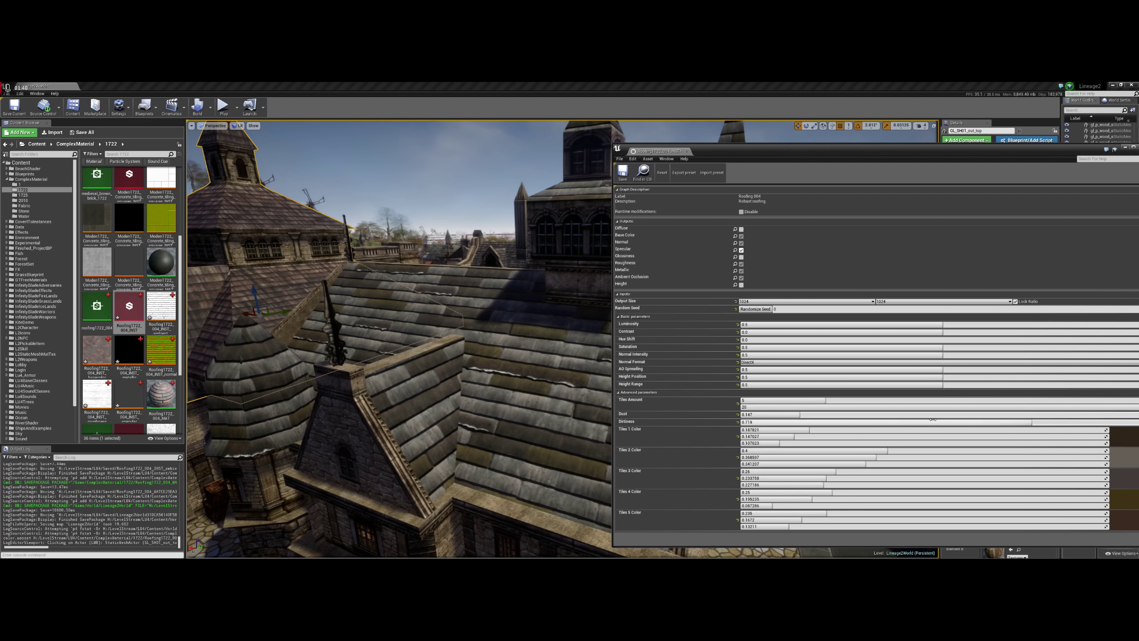
{"action": "left_click", "coordinate": [1129, 461]}
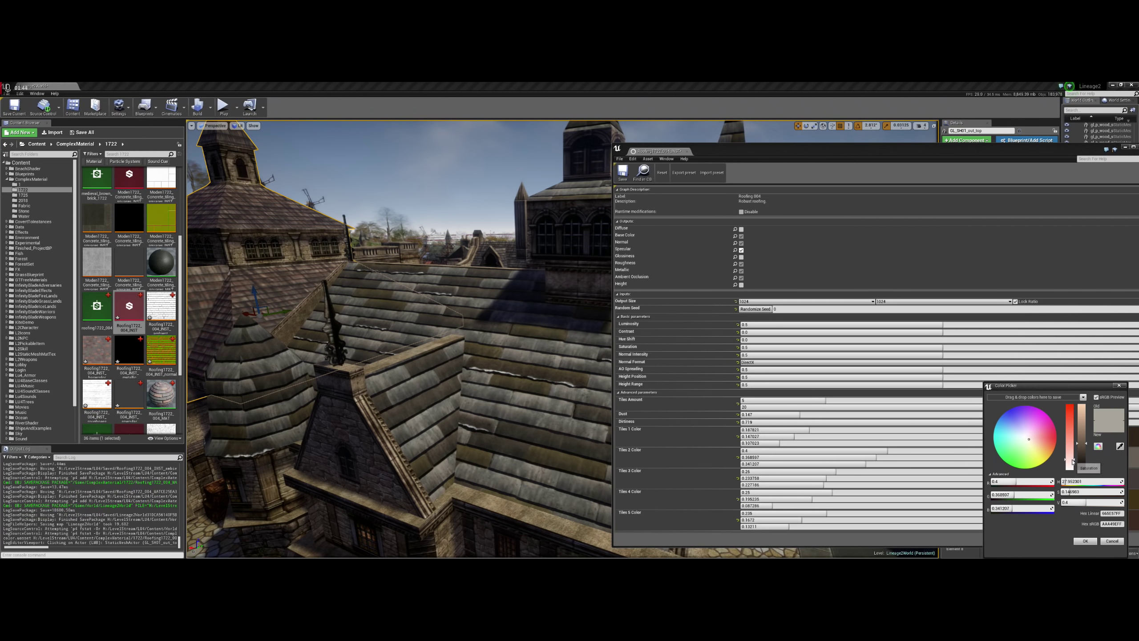
{"action": "left_click_drag", "start_coordinate": [1082, 444], "coordinate": [1082, 463]}
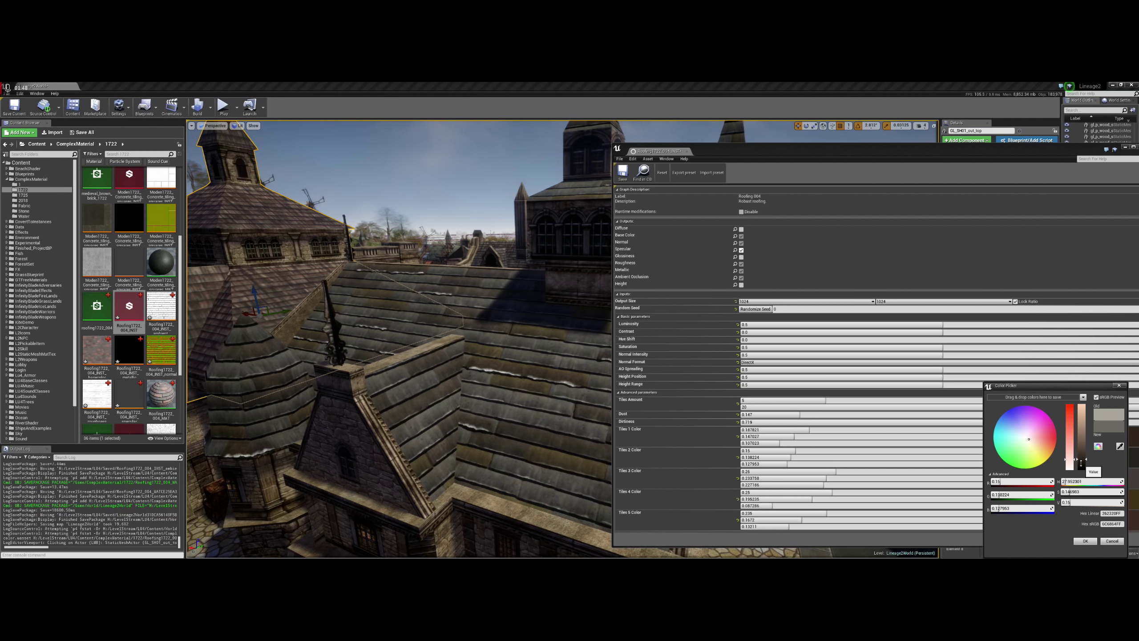
{"action": "mouse_move", "coordinate": [1070, 460]}
{"action": "left_mouse_down"}
{"action": "mouse_move", "coordinate": [1070, 431]}
{"action": "mouse_move", "coordinate": [1082, 441]}
{"action": "left_mouse_up"}
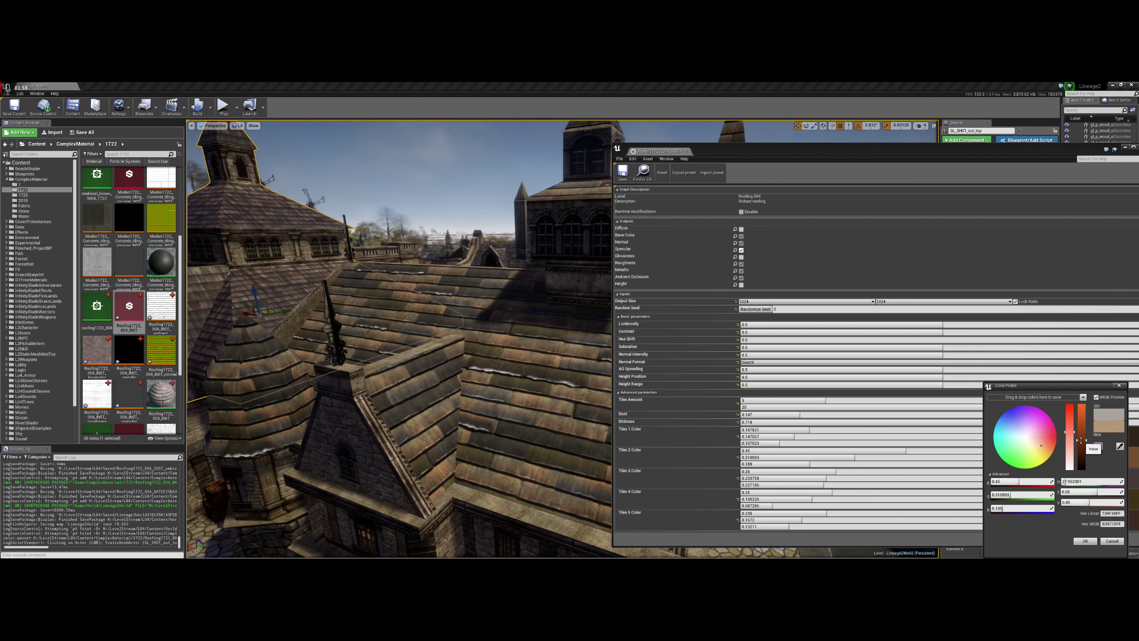
{"action": "left_click_drag", "start_coordinate": [1081, 441], "coordinate": [1085, 450]}
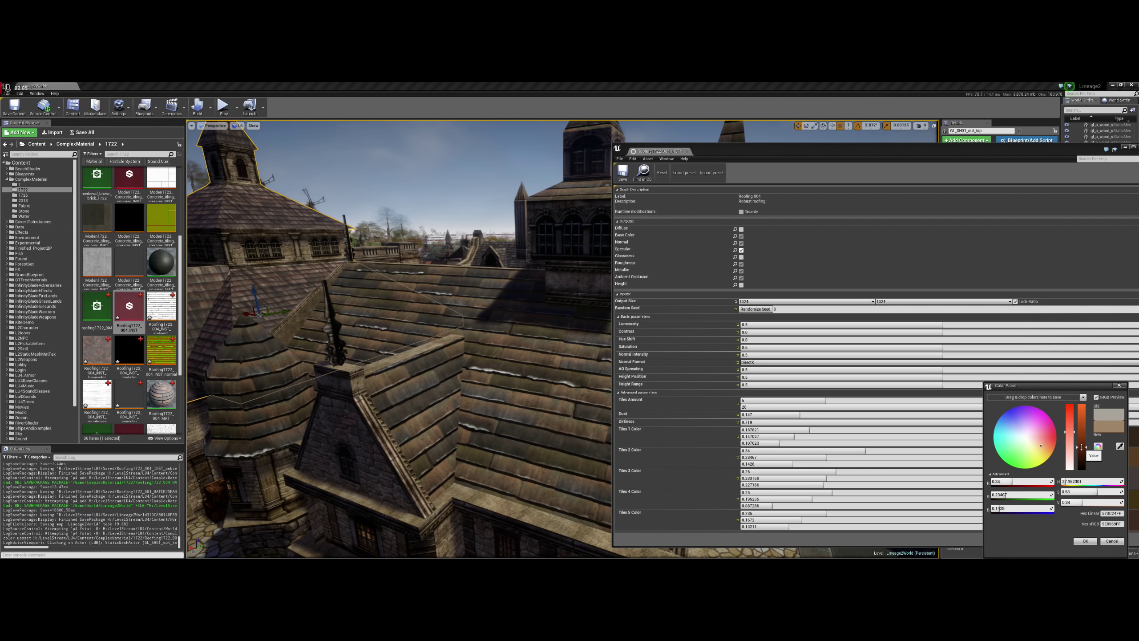
- Confirm the Tiles 2 colour, lower Dirtiness to about 0.319 and raise Dust to about 0.288
{"action": "left_click", "coordinate": [1085, 541]}
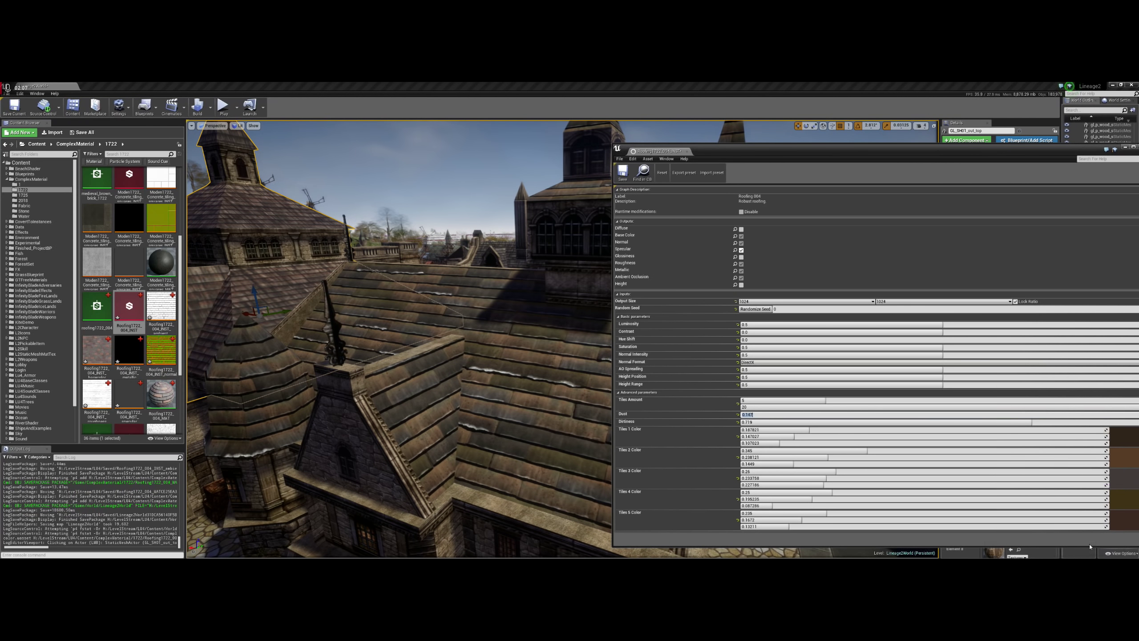
{"action": "left_click_drag", "start_coordinate": [781, 422], "coordinate": [714, 422]}
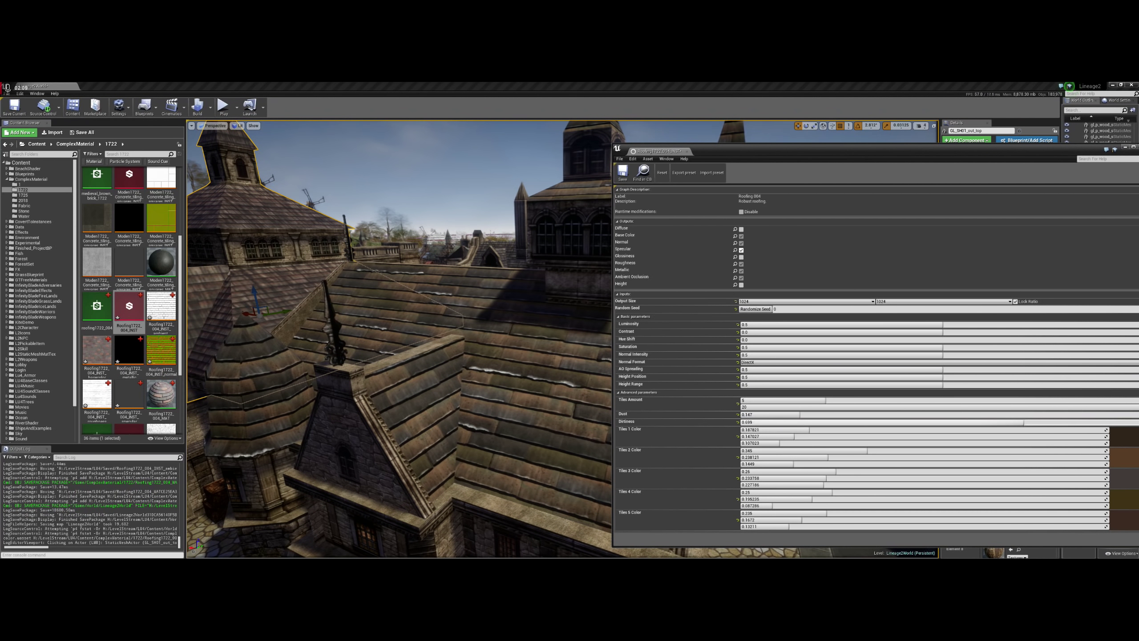
{"action": "mouse_move", "coordinate": [961, 422]}
{"action": "left_mouse_down"}
{"action": "mouse_move", "coordinate": [762, 422]}
{"action": "mouse_move", "coordinate": [1138, 422]}
{"action": "left_mouse_up"}
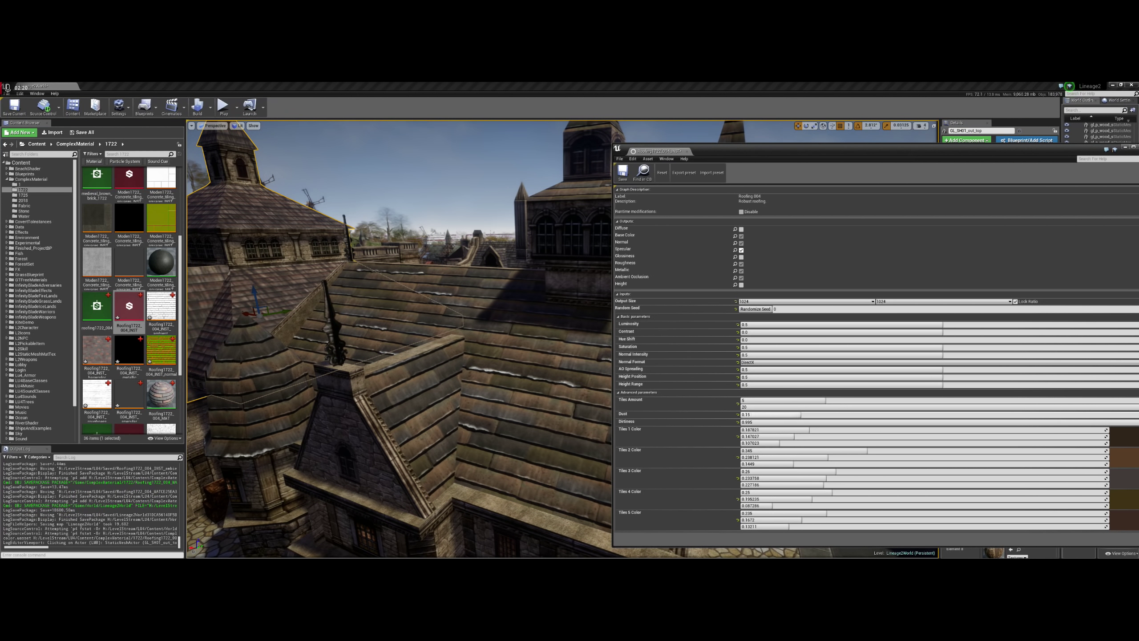
{"action": "mouse_move", "coordinate": [800, 415]}
{"action": "left_mouse_down"}
{"action": "mouse_move", "coordinate": [956, 415]}
{"action": "mouse_move", "coordinate": [888, 415]}
{"action": "left_mouse_up"}
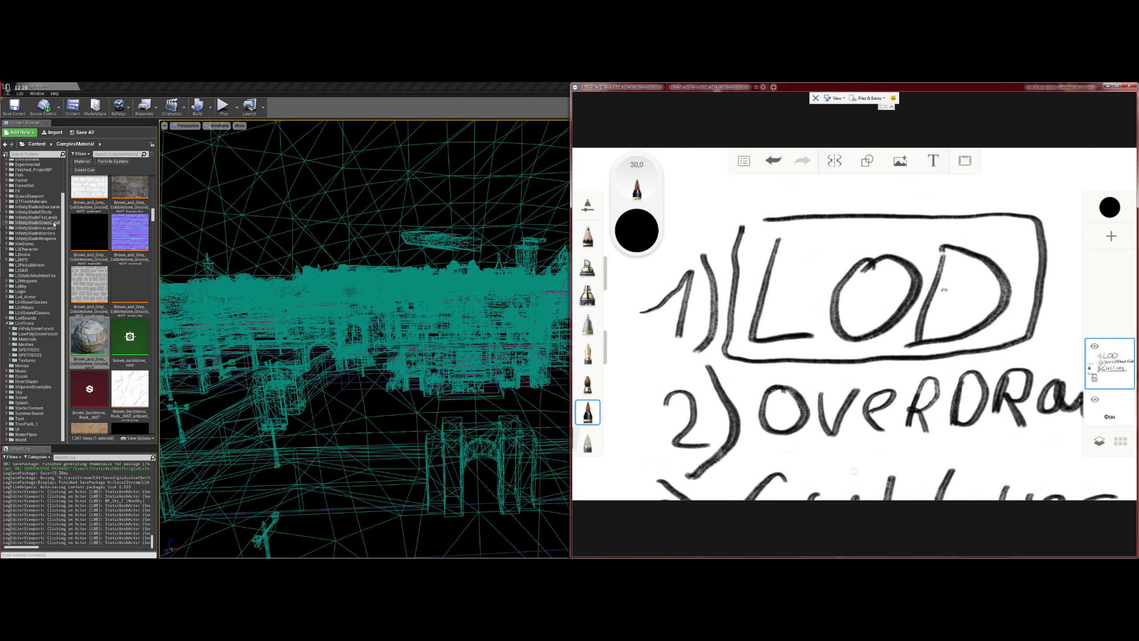
- Close the sketching window of optimisation notes so the wireframe town fills the screen
{"action": "left_click", "coordinate": [5, 146]}
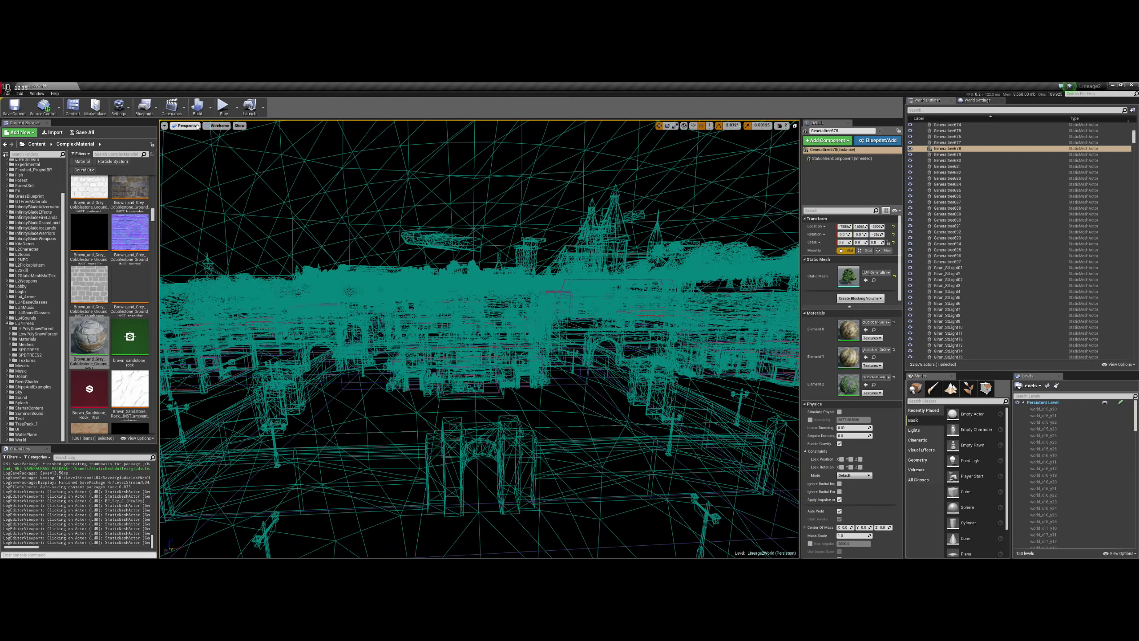
- Switch the viewport to Unlit, lower the camera speed, and fly toward the trees and rocks
{"action": "key", "text": "alt+4"}
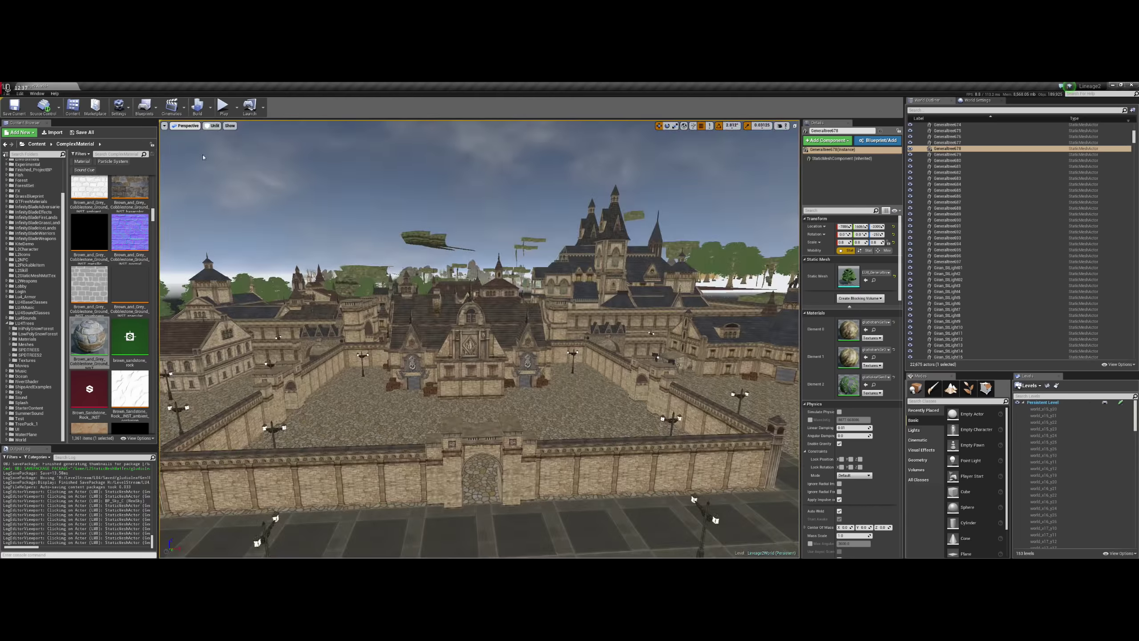
{"action": "key", "text": "f"}
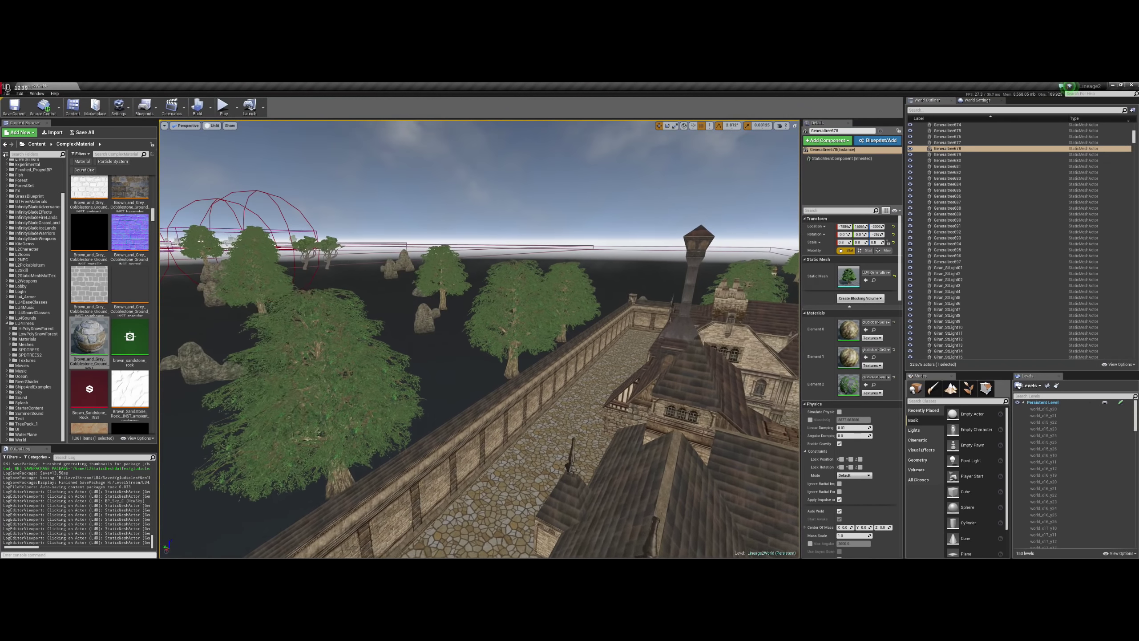
{"action": "scroll", "coordinate": [489, 195], "scroll_direction": "down", "scroll_amount": 2}
{"action": "scroll", "coordinate": [488, 195], "scroll_direction": "down", "scroll_amount": 2}
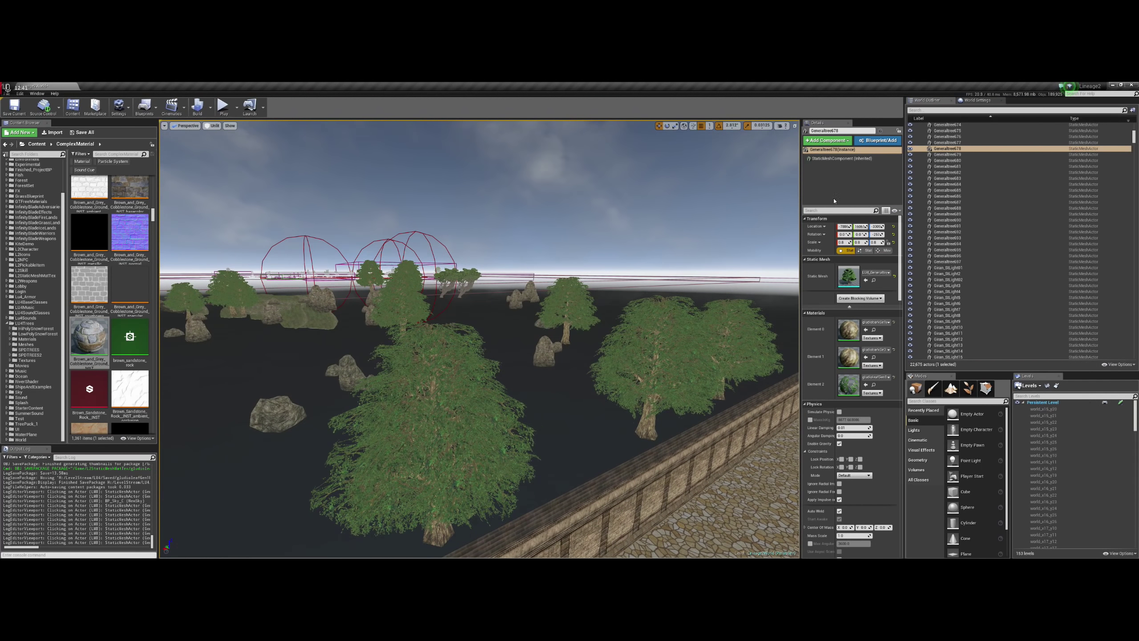
{"action": "left_click", "coordinate": [783, 126]}
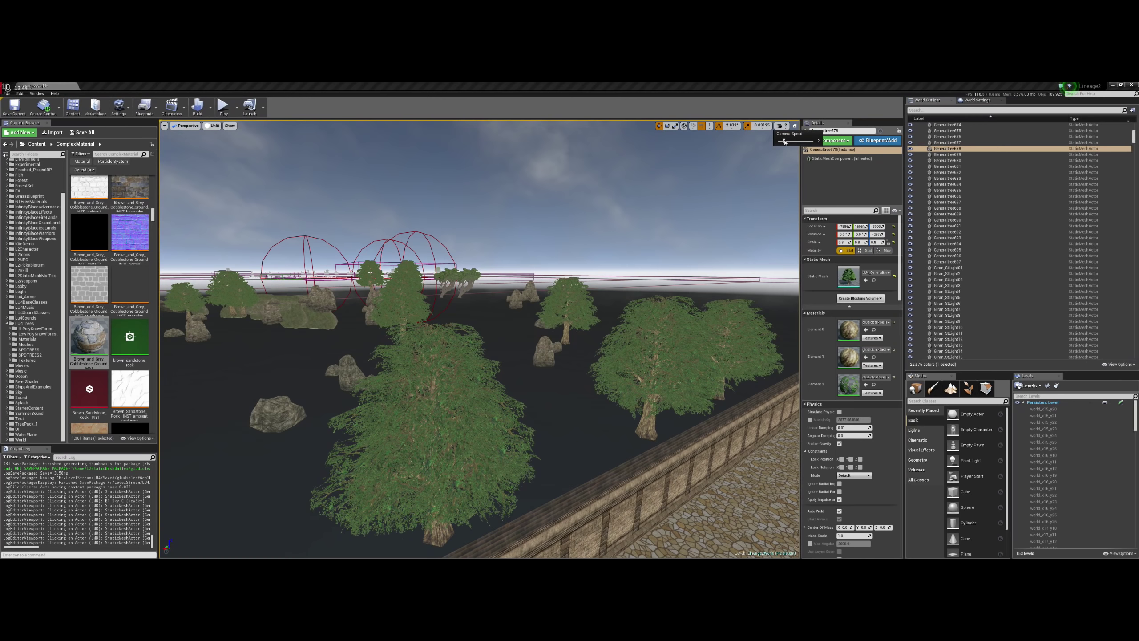
{"action": "right_click_drag", "start_coordinate": [621, 206], "coordinate": [621, 191]}
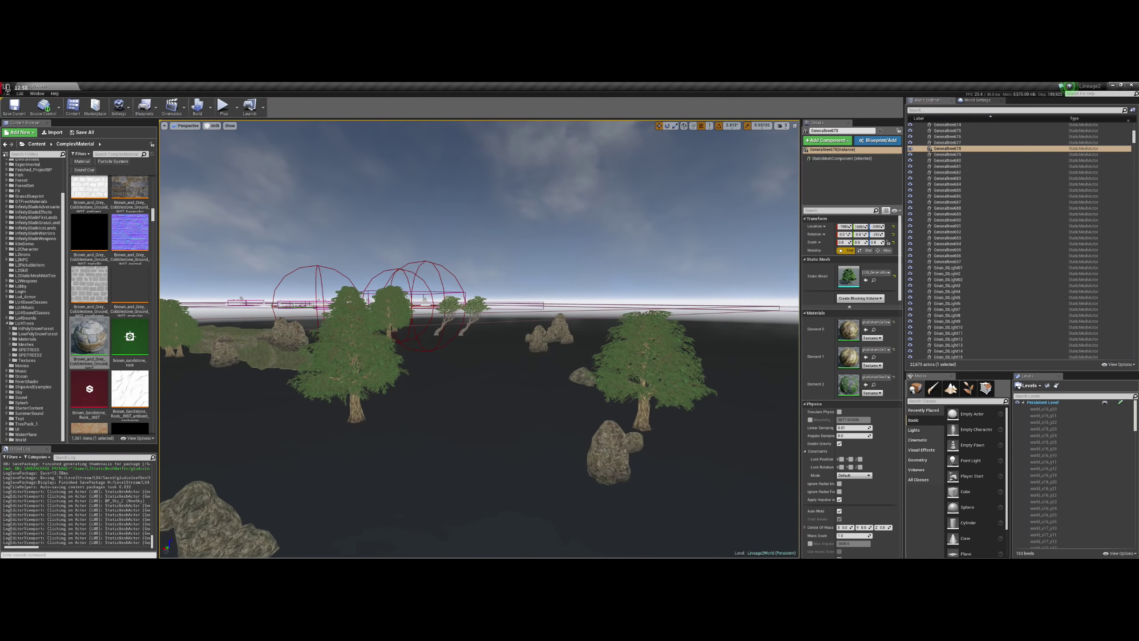
{"action": "right_click_drag", "start_coordinate": [621, 191], "coordinate": [621, 182]}
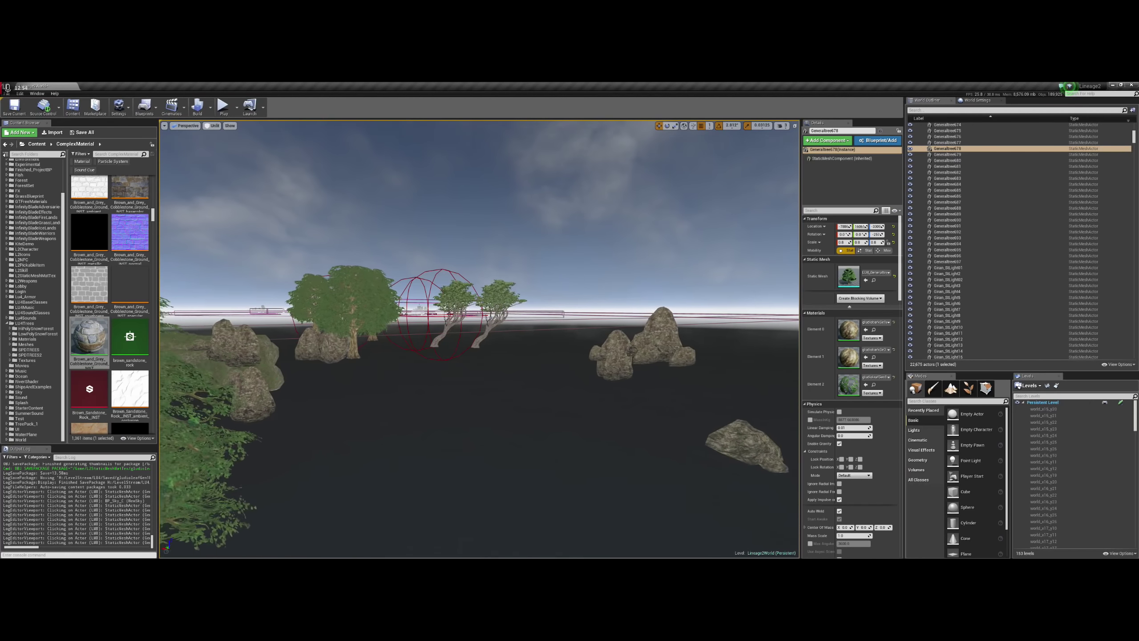
{"action": "right_click_drag", "start_coordinate": [620, 182], "coordinate": [621, 167]}
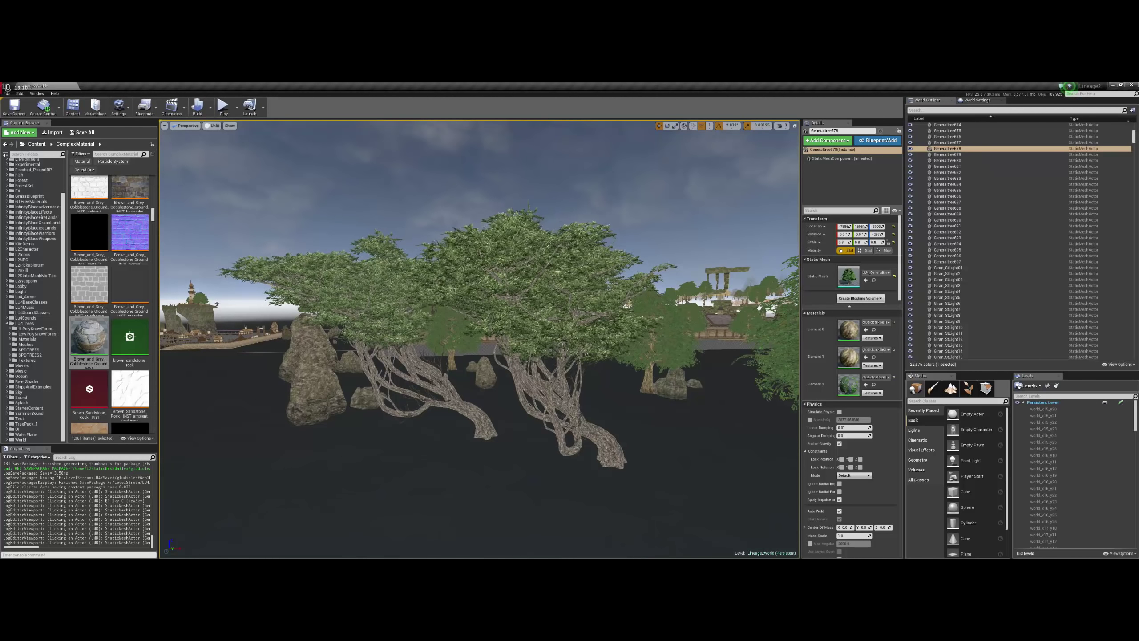
- Restore Lit view mode and select the acacia tree standing in the water
{"action": "key", "text": "alt+4"}
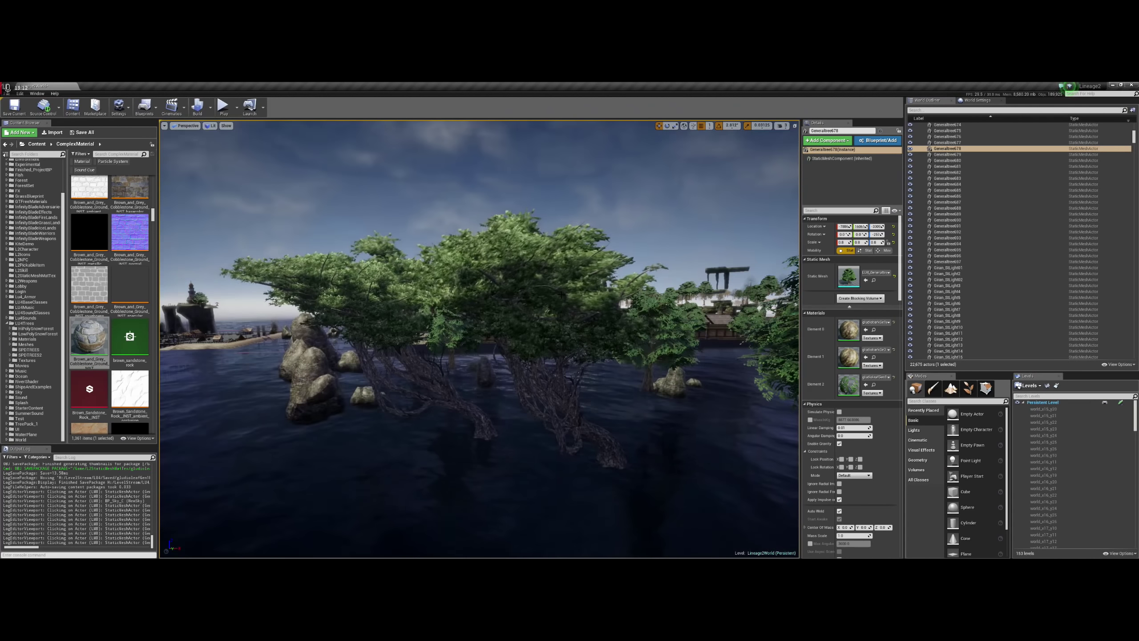
{"action": "right_click_drag", "start_coordinate": [621, 167], "coordinate": [621, 167]}
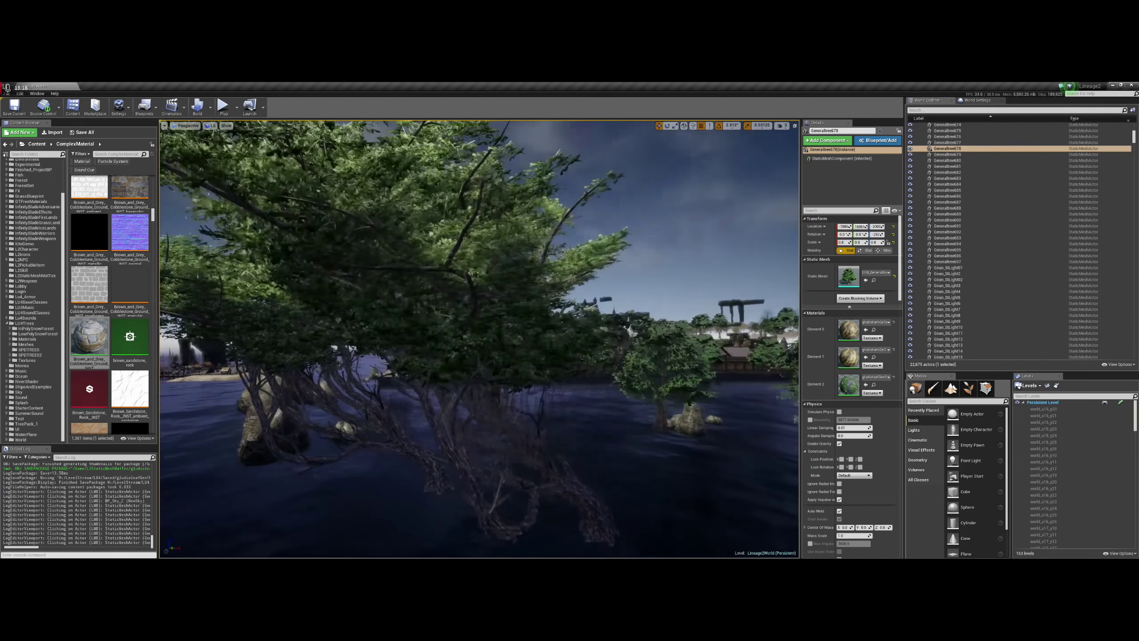
{"action": "left_click", "coordinate": [515, 427]}
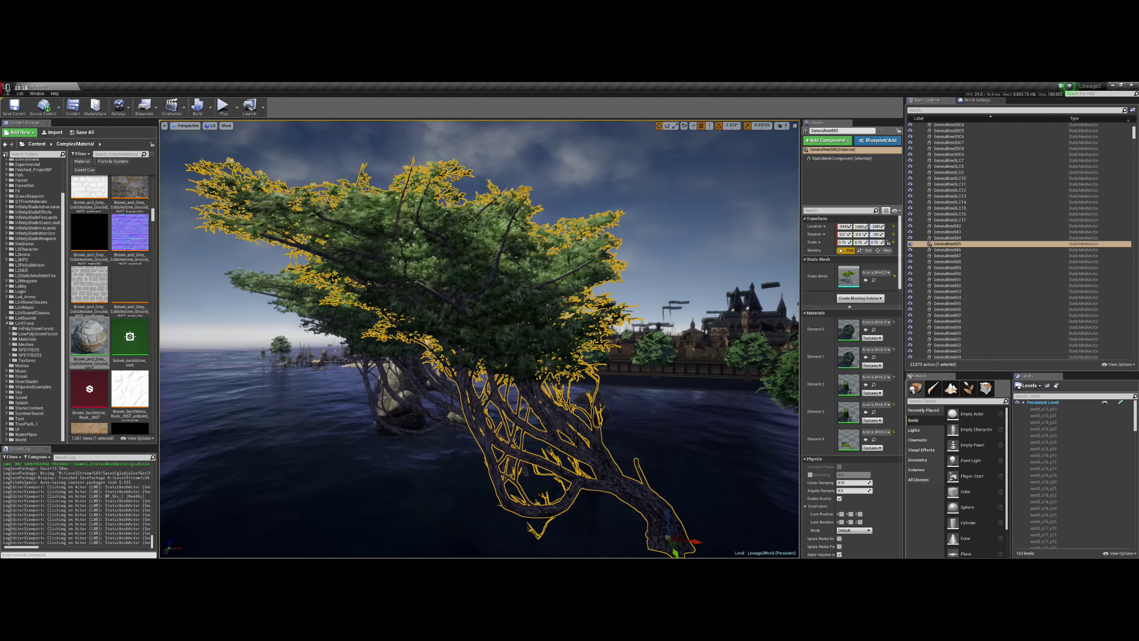
- Open the Acacia_Med_SRT static mesh, move its editor left, and orbit the tree preview
{"action": "double_click", "coordinate": [848, 275]}
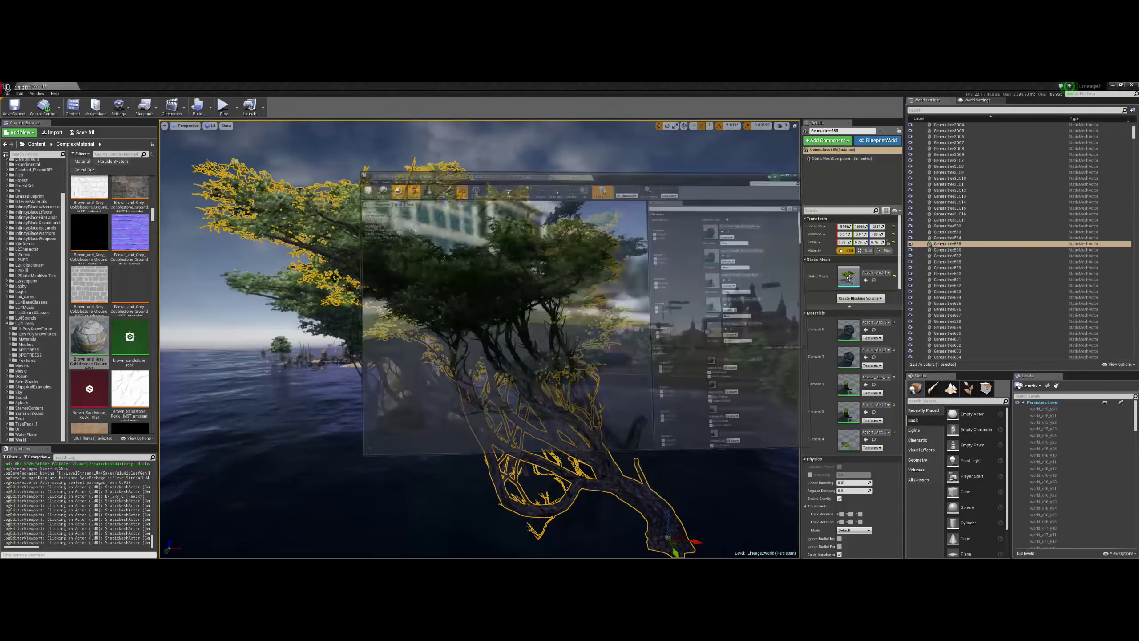
{"action": "mouse_move", "coordinate": [849, 137]}
{"action": "left_mouse_down"}
{"action": "mouse_move", "coordinate": [494, 124]}
{"action": "mouse_move", "coordinate": [516, 130]}
{"action": "left_mouse_up"}
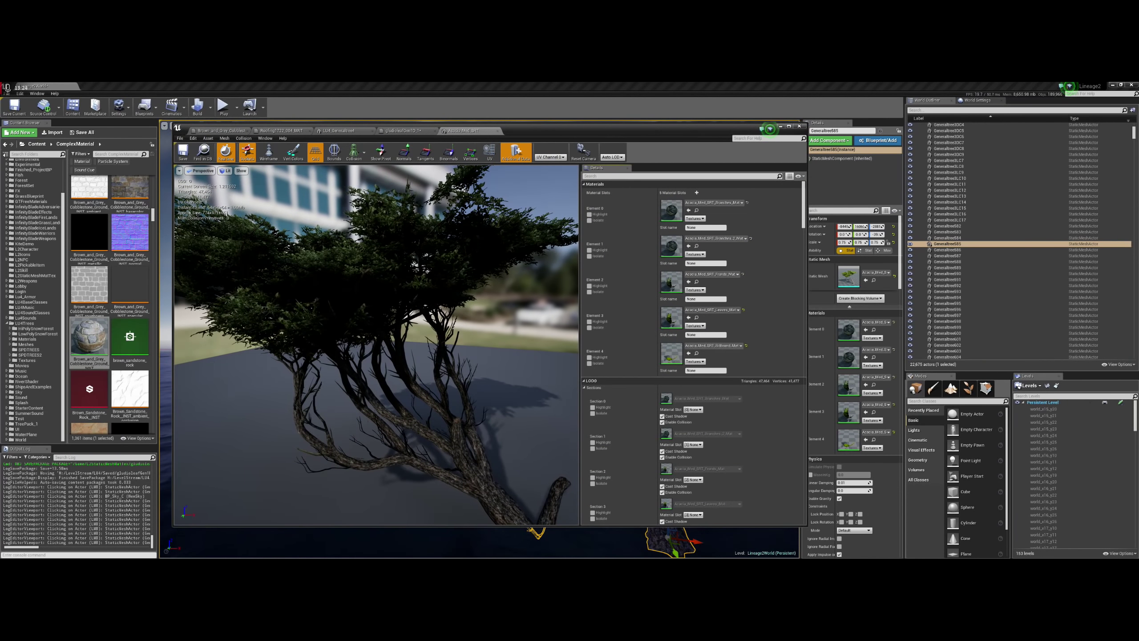
{"action": "left_click_drag", "start_coordinate": [377, 345], "coordinate": [404, 345]}
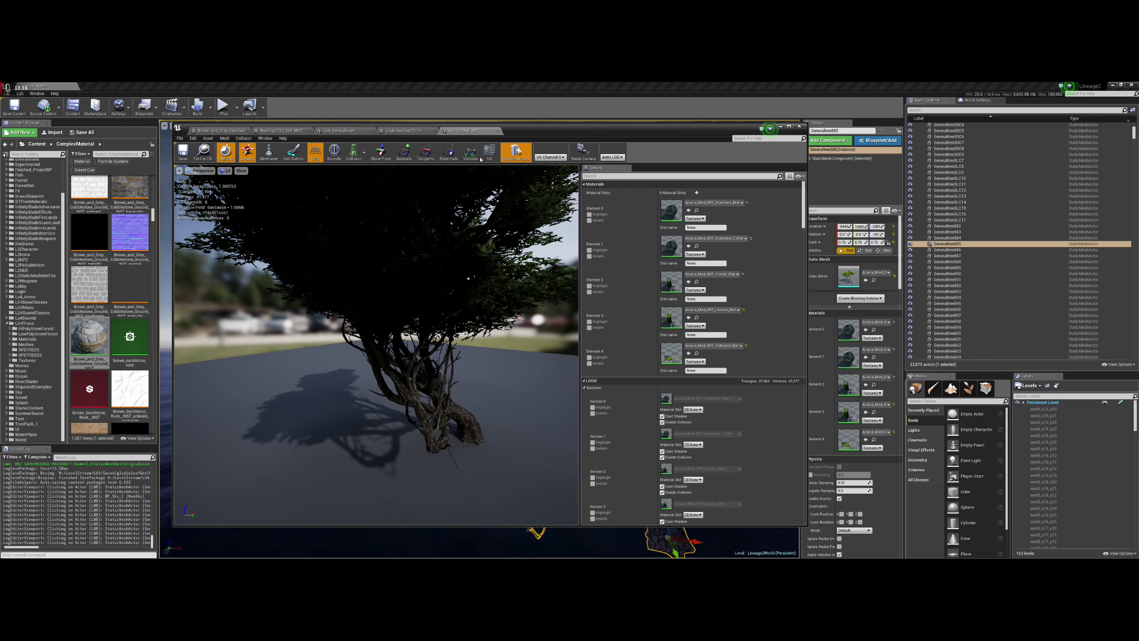
- View the acacia mesh as wireframe from below, then return the preview to Lit shading
{"action": "left_click", "coordinate": [269, 153]}
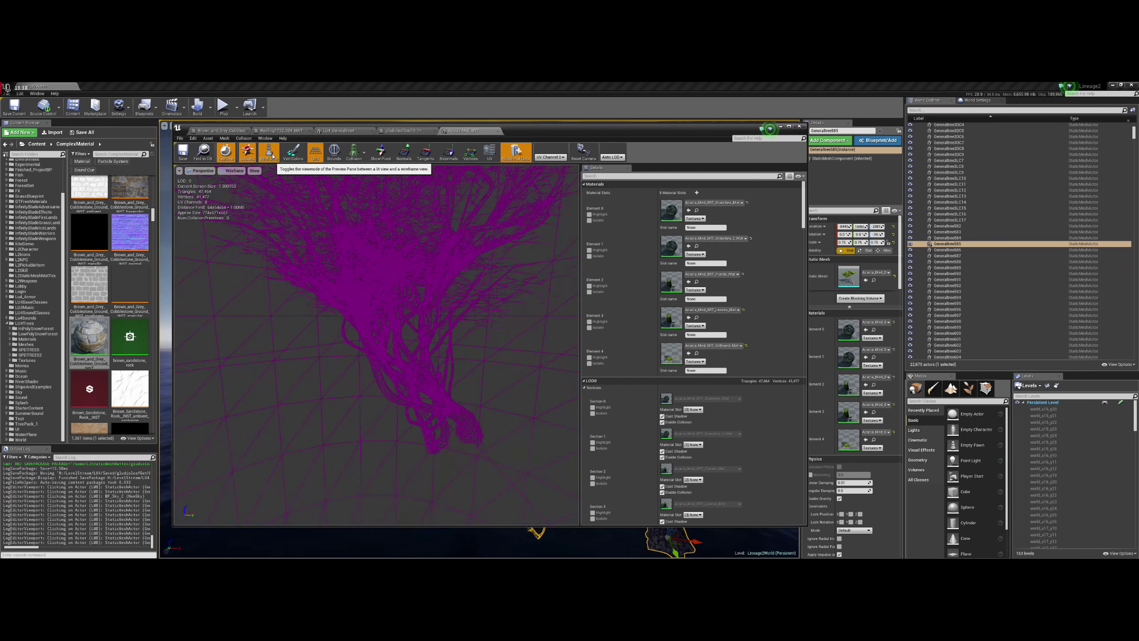
{"action": "left_click_drag", "start_coordinate": [377, 345], "coordinate": [373, 314]}
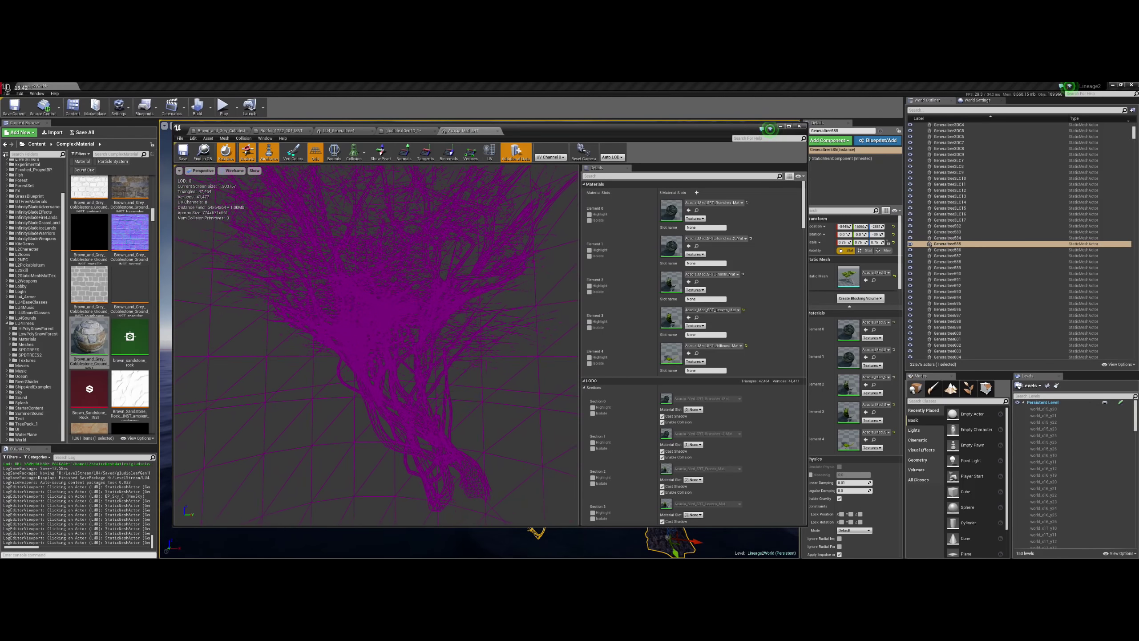
{"action": "left_click_drag", "start_coordinate": [358, 257], "coordinate": [372, 252]}
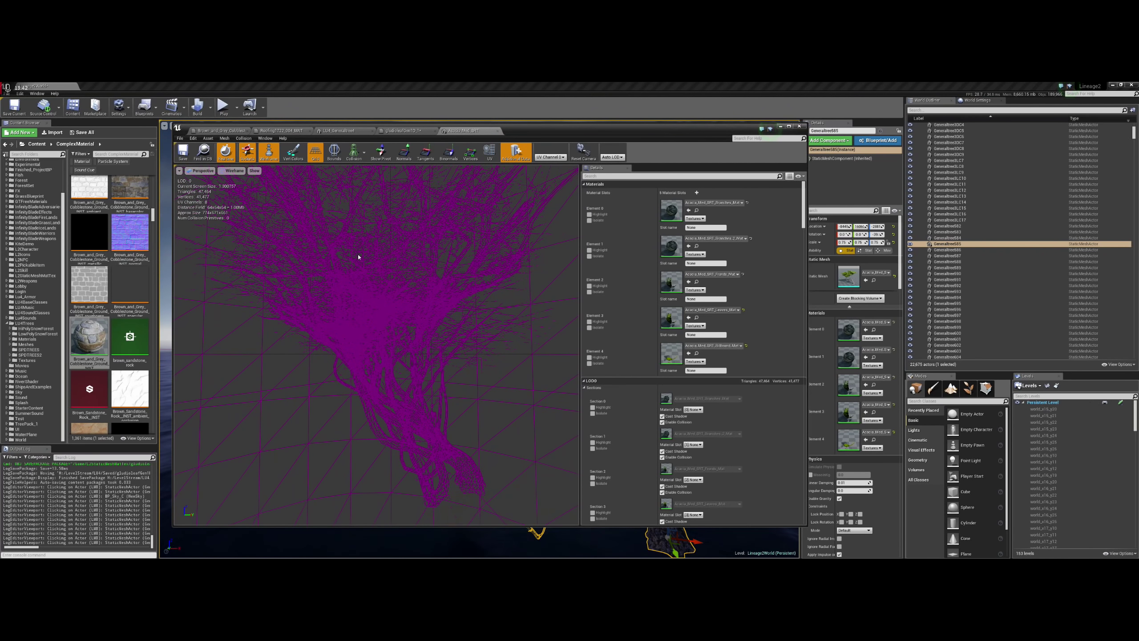
{"action": "left_click", "coordinate": [268, 154]}
{"action": "mouse_move", "coordinate": [364, 315]}
{"action": "left_mouse_down"}
{"action": "mouse_move", "coordinate": [341, 310]}
{"action": "mouse_move", "coordinate": [380, 308]}
{"action": "left_mouse_up"}
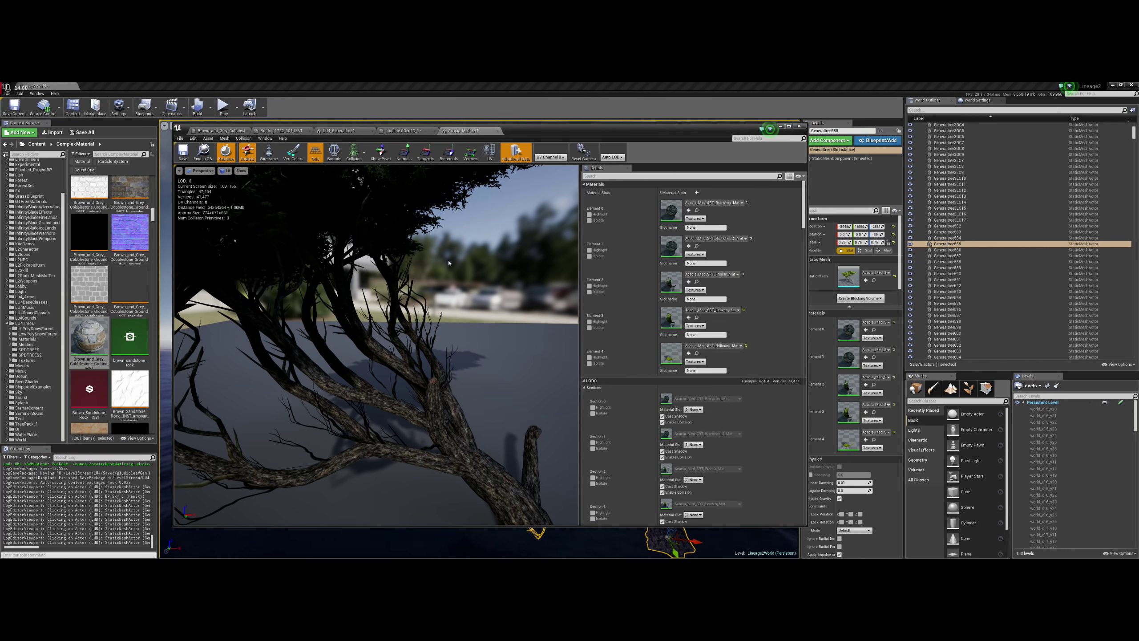
- Zoom the acacia preview out until it drops to a lower LOD of a few thousand triangles
{"action": "mouse_move", "coordinate": [378, 273]}
{"action": "left_mouse_down"}
{"action": "mouse_move", "coordinate": [309, 278]}
{"action": "mouse_move", "coordinate": [341, 299]}
{"action": "left_mouse_up"}
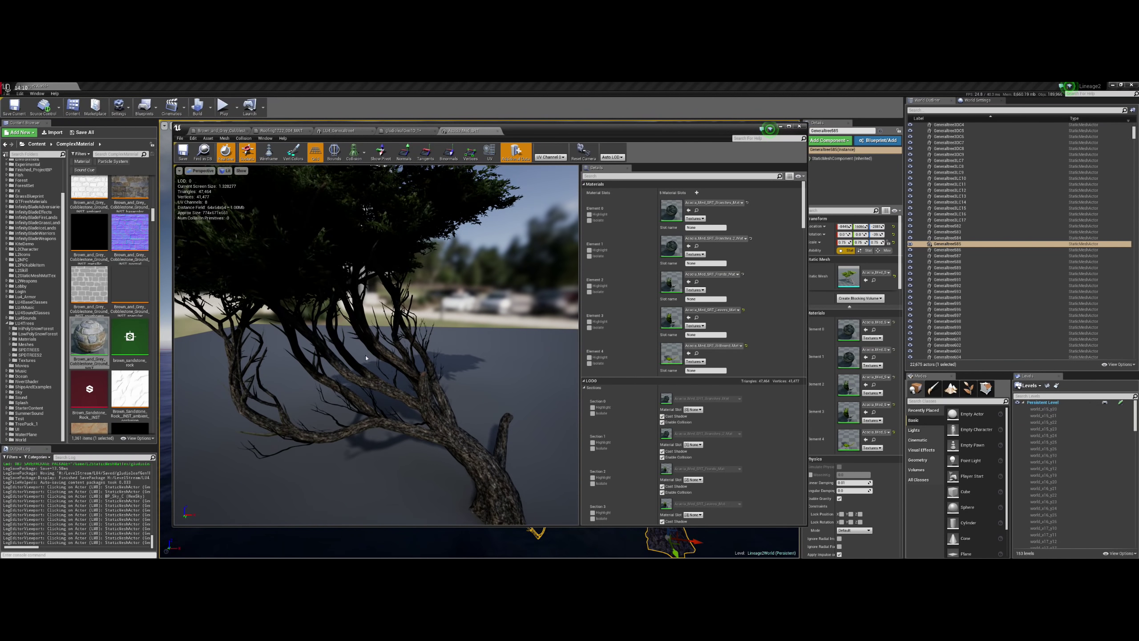
{"action": "left_click_drag", "start_coordinate": [404, 319], "coordinate": [367, 314]}
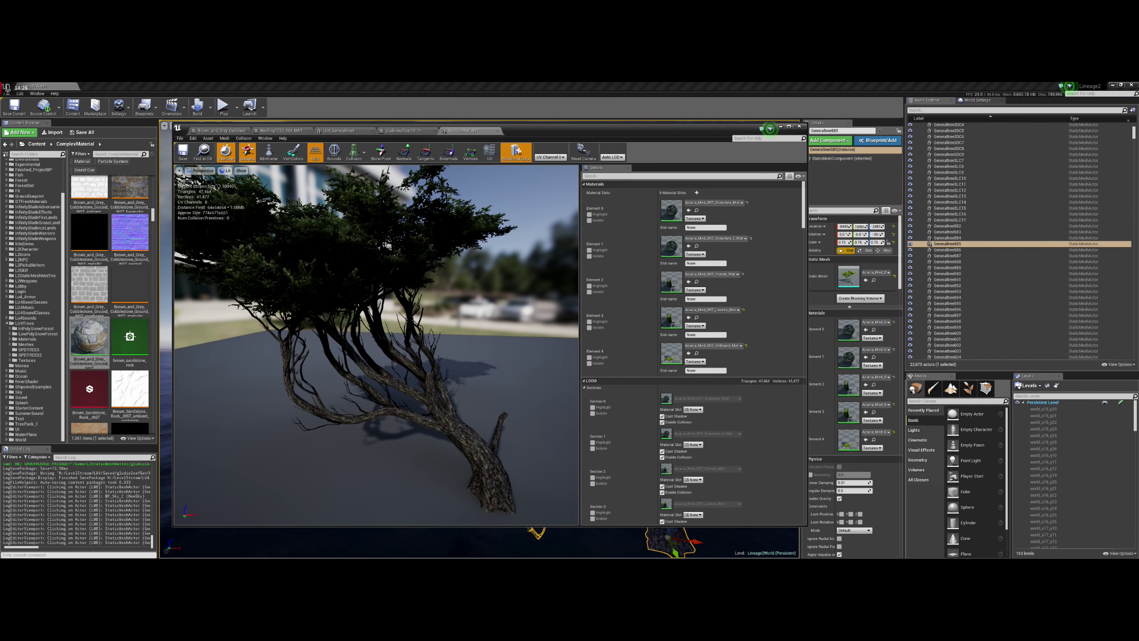
{"action": "scroll", "coordinate": [376, 344], "scroll_direction": "down", "scroll_amount": 6}
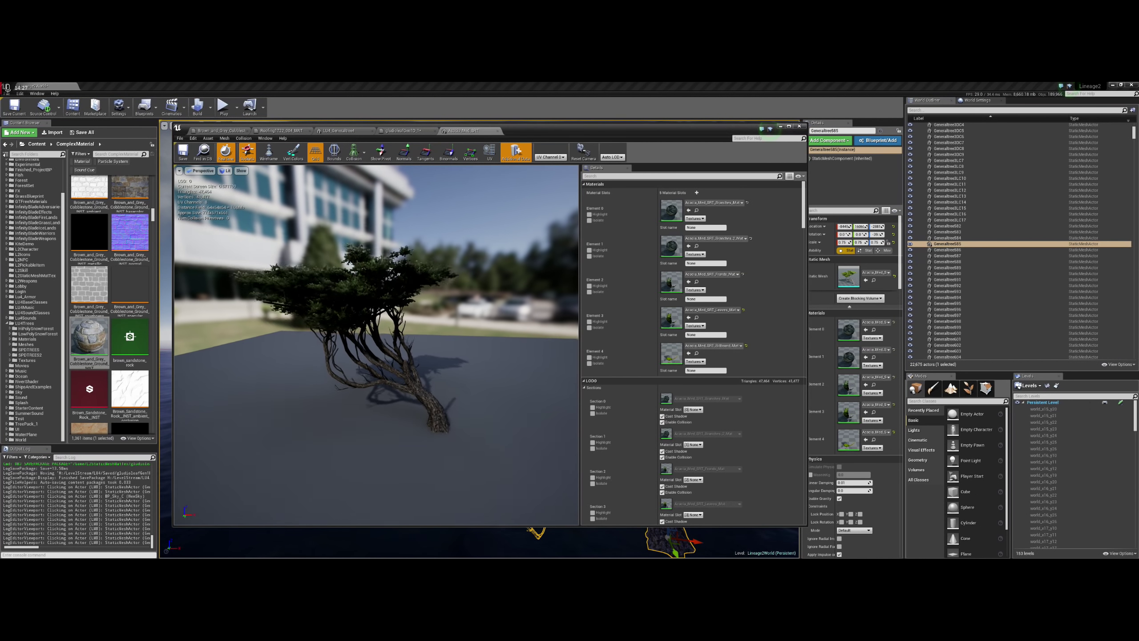
{"action": "scroll", "coordinate": [376, 344], "scroll_direction": "down", "scroll_amount": 2}
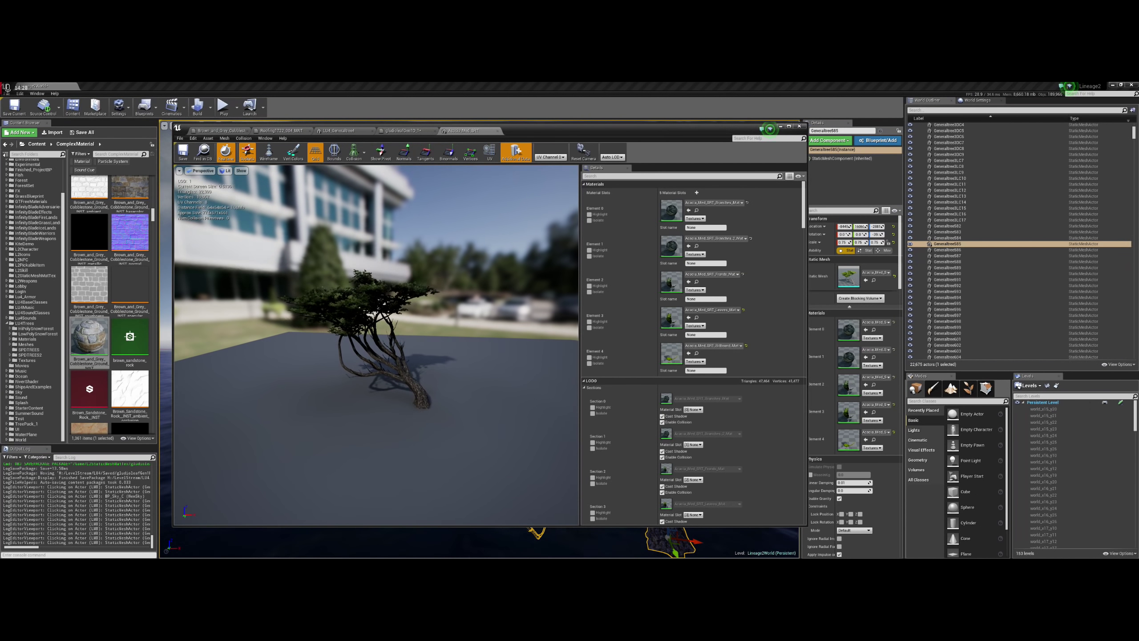
{"action": "scroll", "coordinate": [376, 343], "scroll_direction": "up", "scroll_amount": 1}
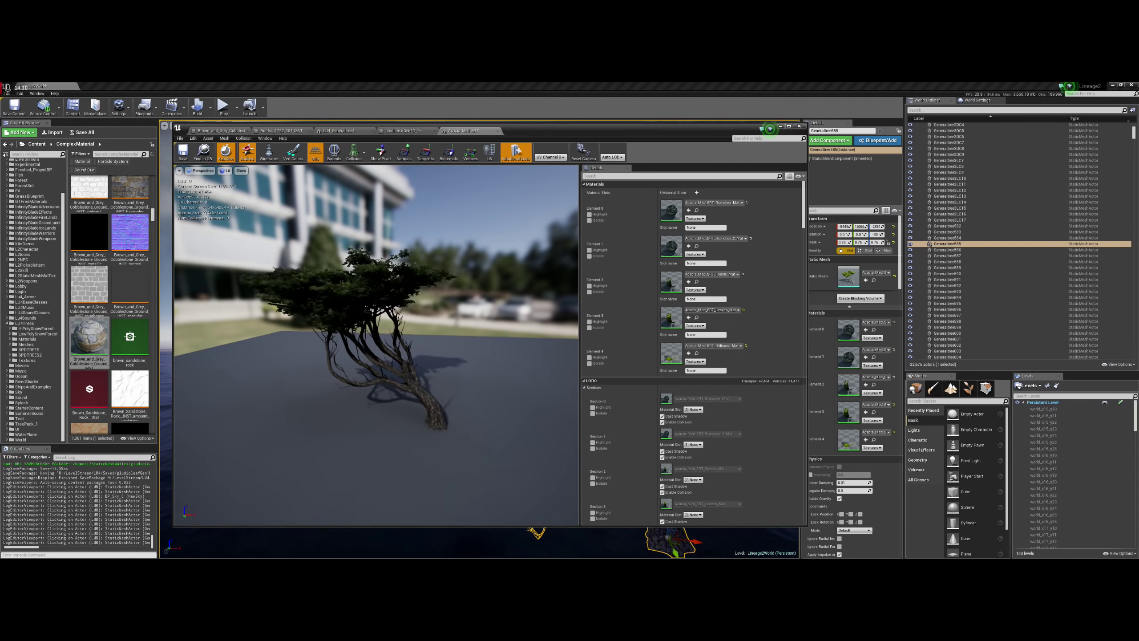
{"action": "scroll", "coordinate": [376, 344], "scroll_direction": "up", "scroll_amount": 1}
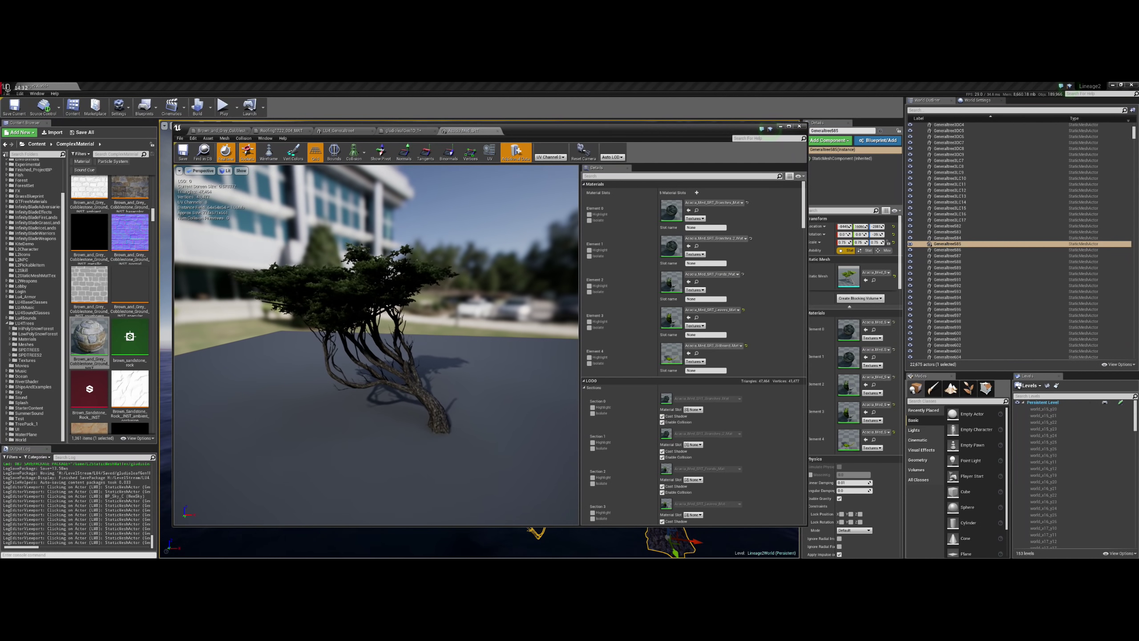
{"action": "scroll", "coordinate": [426, 292], "scroll_direction": "down", "scroll_amount": 1}
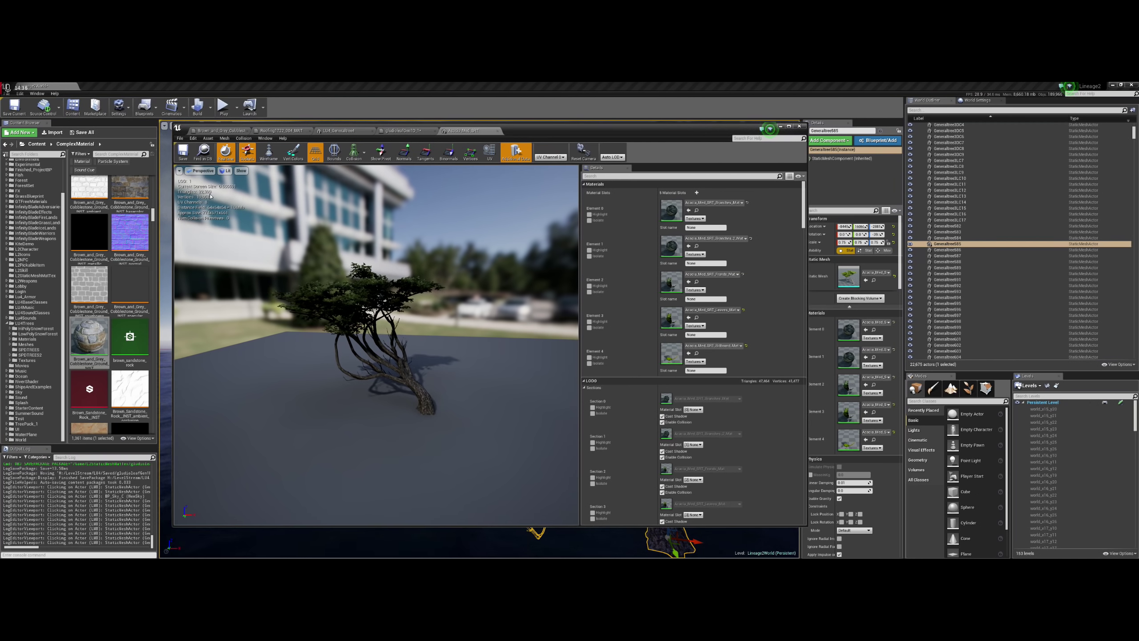
{"action": "left_click_drag", "start_coordinate": [356, 306], "coordinate": [357, 341]}
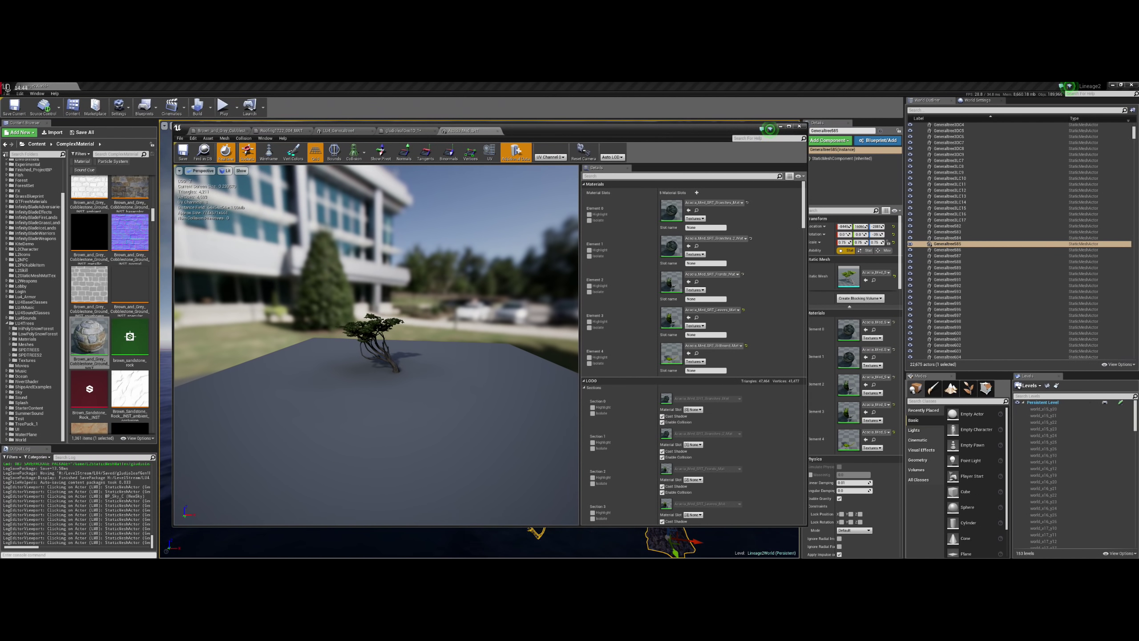
- Move the preview camera in and out so the tree switches between LOD 1 and LOD 2
{"action": "left_click_drag", "start_coordinate": [358, 340], "coordinate": [357, 337]}
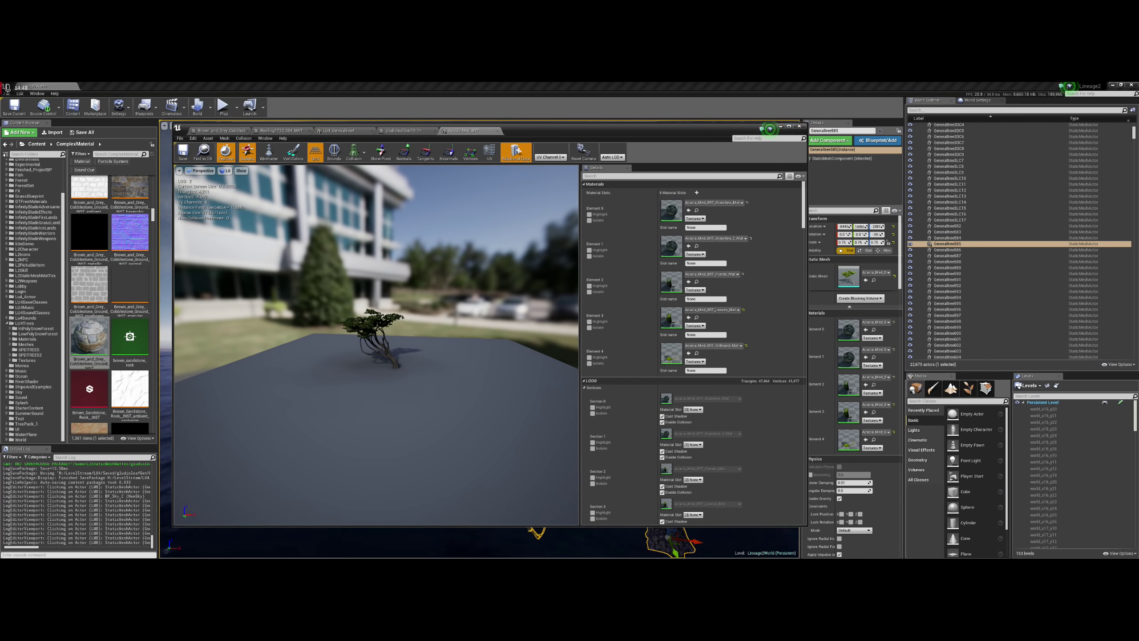
{"action": "mouse_move", "coordinate": [357, 336]}
{"action": "left_mouse_down"}
{"action": "mouse_move", "coordinate": [358, 323]}
{"action": "mouse_move", "coordinate": [357, 336]}
{"action": "left_mouse_up"}
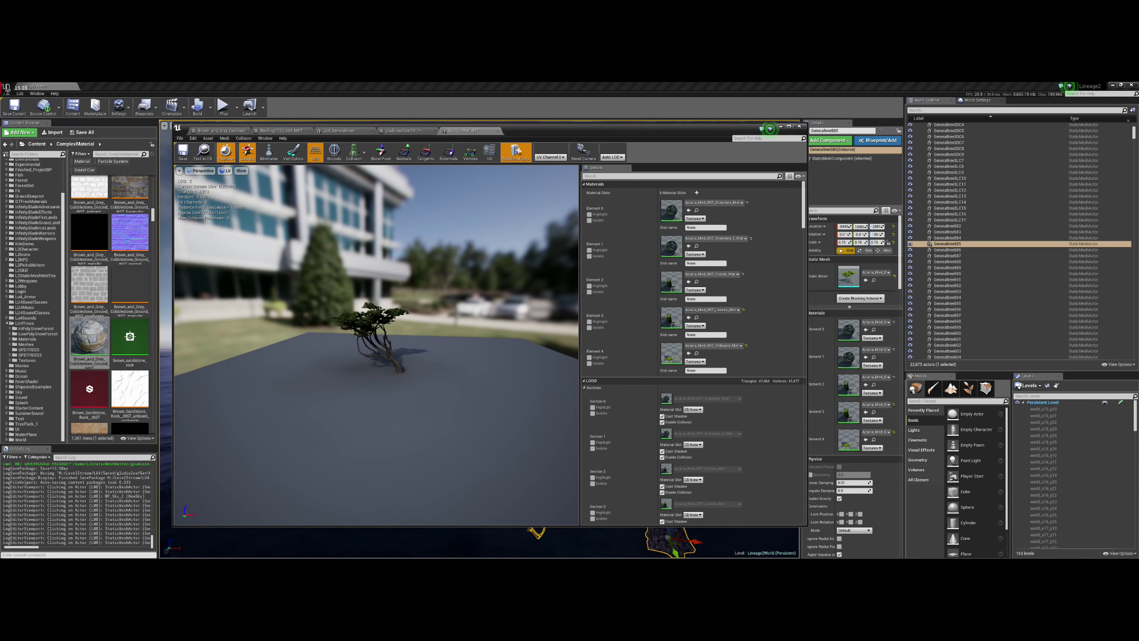
{"action": "left_click_drag", "start_coordinate": [357, 331], "coordinate": [358, 336]}
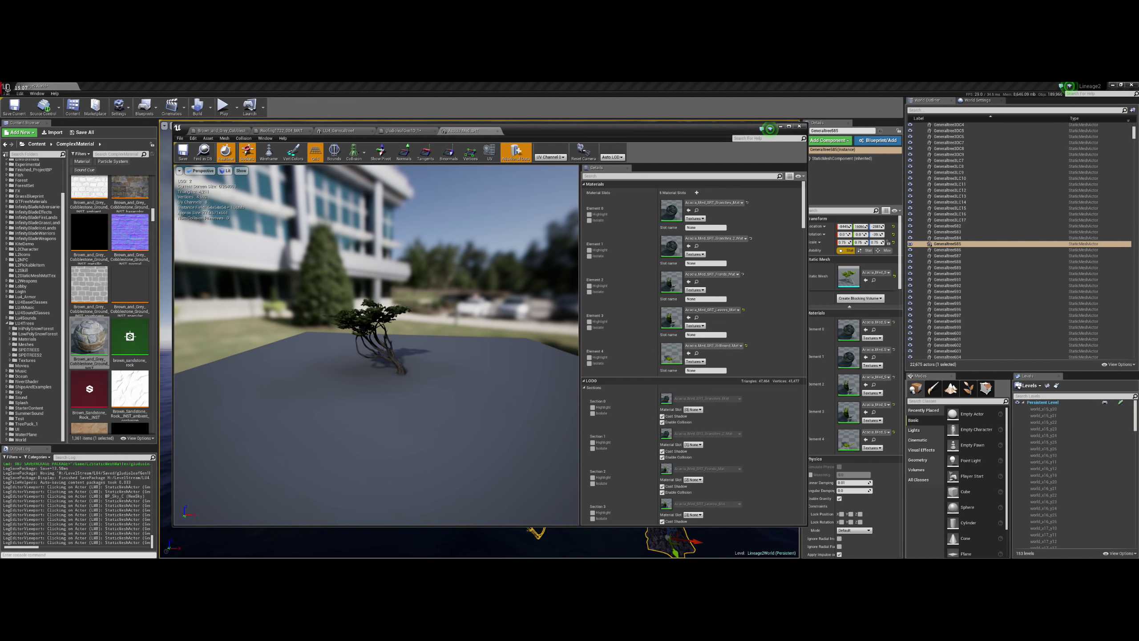
{"action": "left_click_drag", "start_coordinate": [358, 337], "coordinate": [357, 336]}
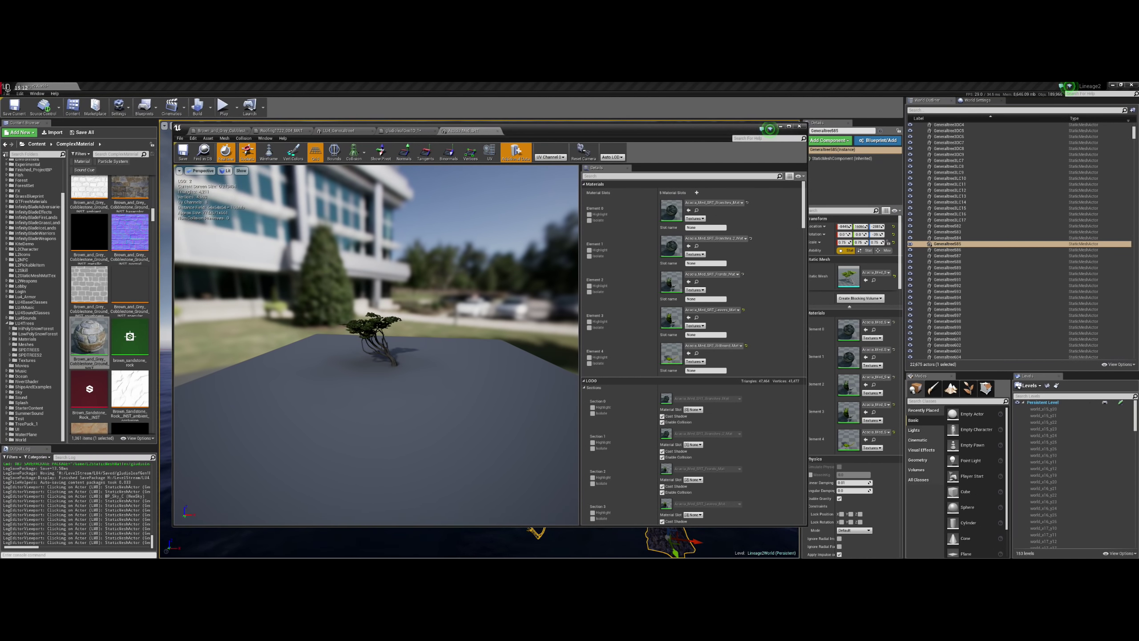
{"action": "mouse_move", "coordinate": [357, 337]}
{"action": "left_mouse_down"}
{"action": "mouse_move", "coordinate": [358, 323]}
{"action": "mouse_move", "coordinate": [341, 323]}
{"action": "mouse_move", "coordinate": [358, 368]}
{"action": "mouse_move", "coordinate": [358, 431]}
{"action": "left_mouse_up"}
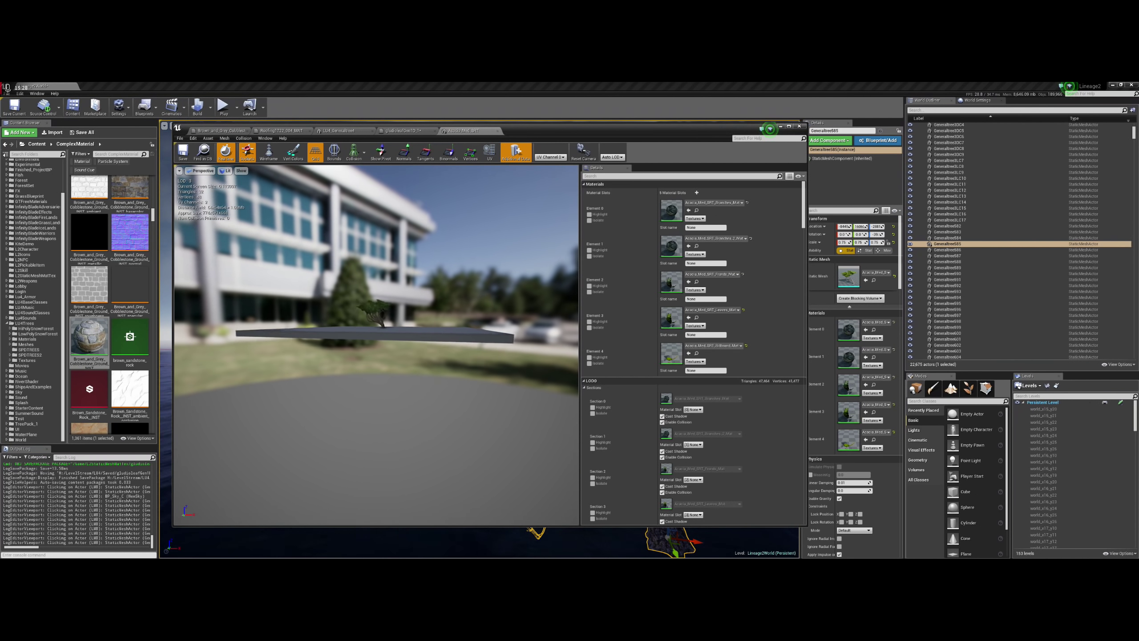
- Orbit around the tree and ground slab to see it from other sides
{"action": "mouse_move", "coordinate": [357, 431]}
{"action": "left_mouse_down"}
{"action": "mouse_move", "coordinate": [431, 417]}
{"action": "mouse_move", "coordinate": [413, 415]}
{"action": "left_mouse_up"}
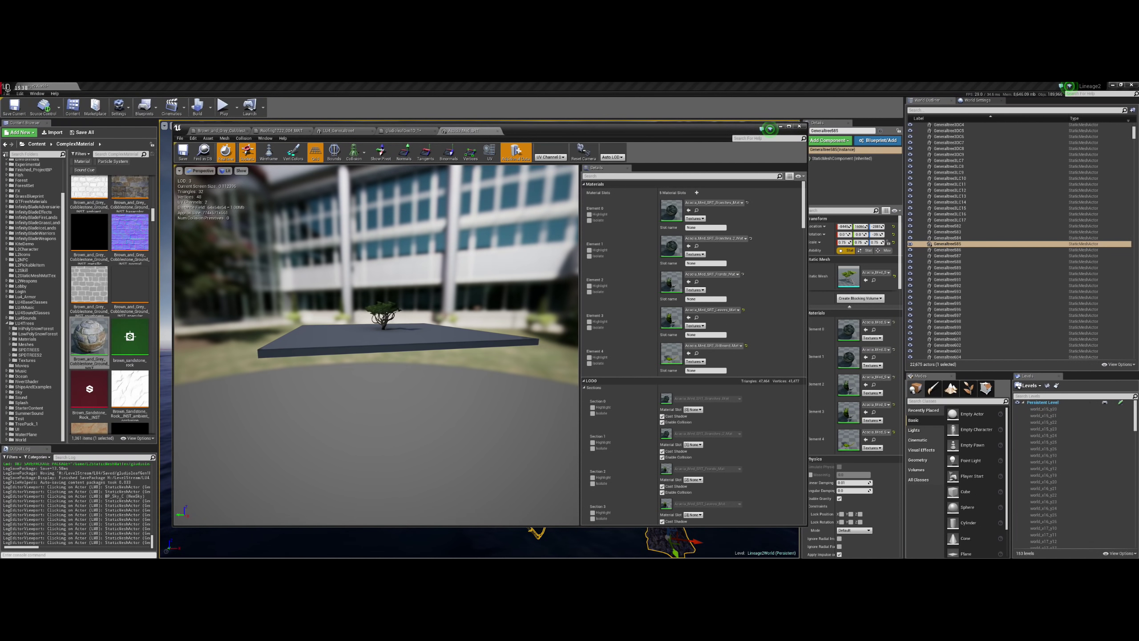
{"action": "left_click_drag", "start_coordinate": [412, 415], "coordinate": [410, 415]}
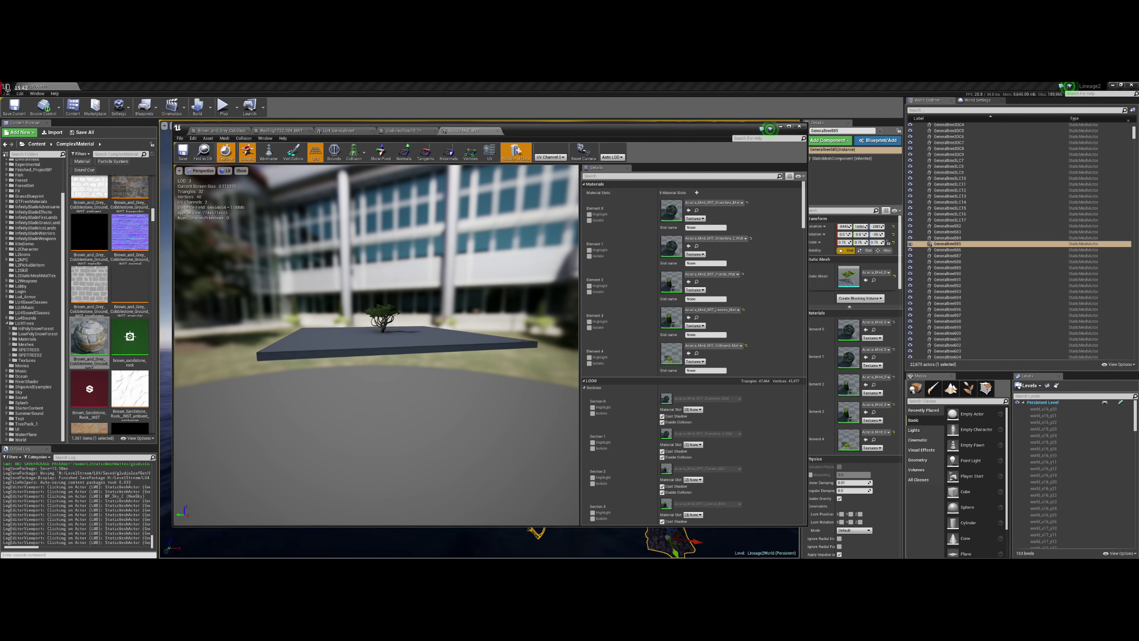
{"action": "left_click_drag", "start_coordinate": [411, 415], "coordinate": [377, 416]}
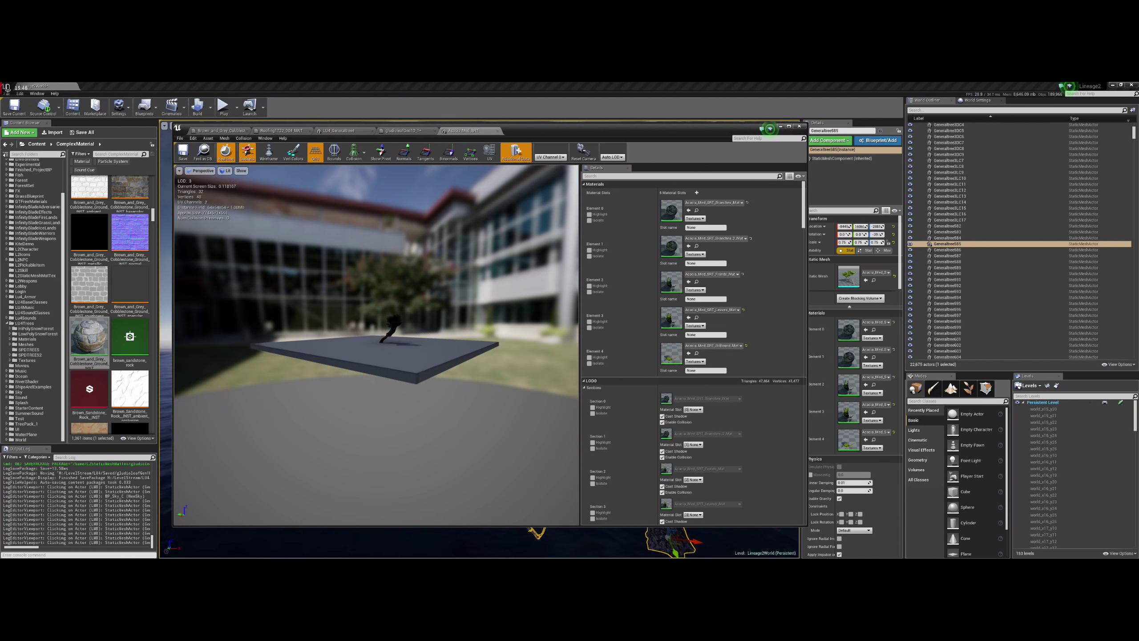
{"action": "left_click_drag", "start_coordinate": [377, 415], "coordinate": [327, 415]}
{"action": "left_click_drag", "start_coordinate": [377, 359], "coordinate": [188, 359]}
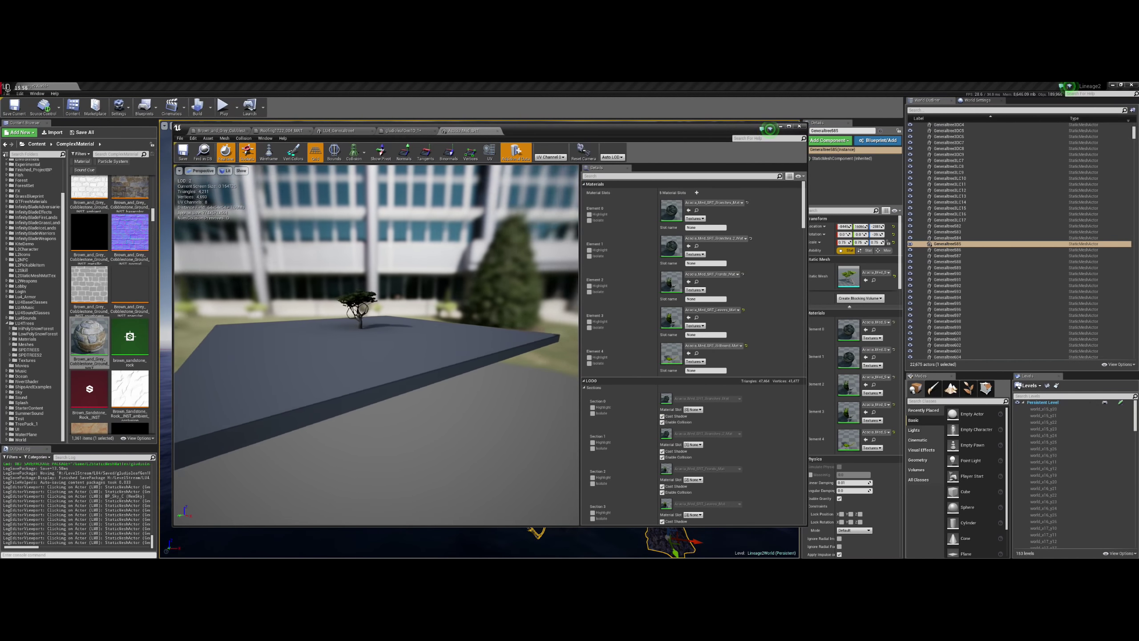
- Zoom in and out close to the acacia to watch it swap between LOD 0 and LOD 1
{"action": "scroll", "coordinate": [377, 345], "scroll_direction": "up", "scroll_amount": 3}
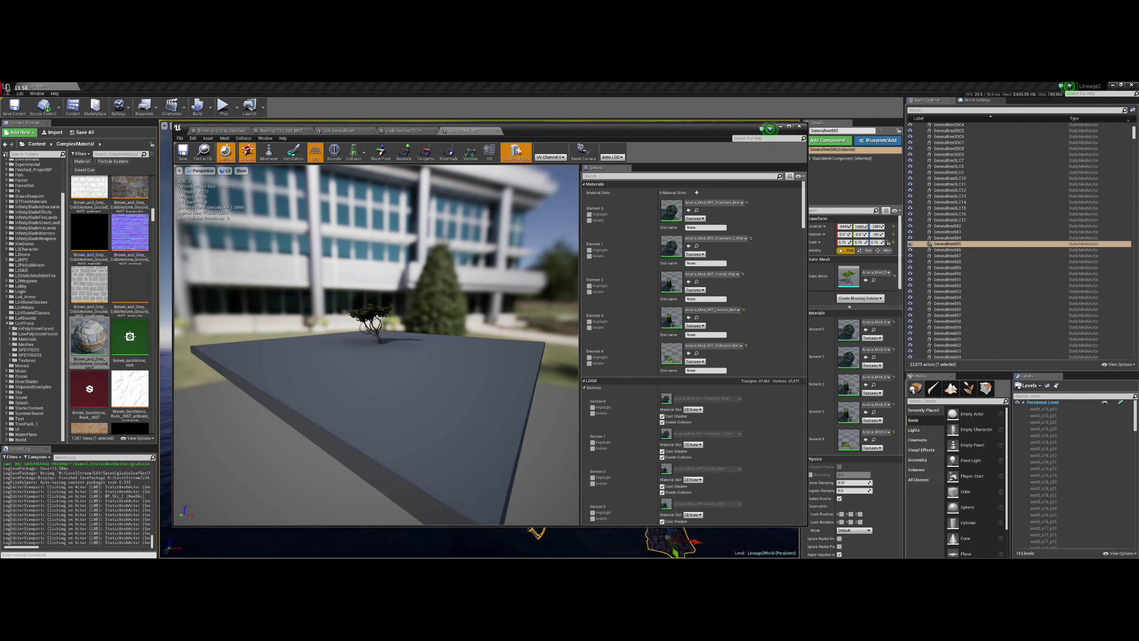
{"action": "scroll", "coordinate": [377, 346], "scroll_direction": "up", "scroll_amount": 3}
{"action": "scroll", "coordinate": [377, 345], "scroll_direction": "up", "scroll_amount": 3}
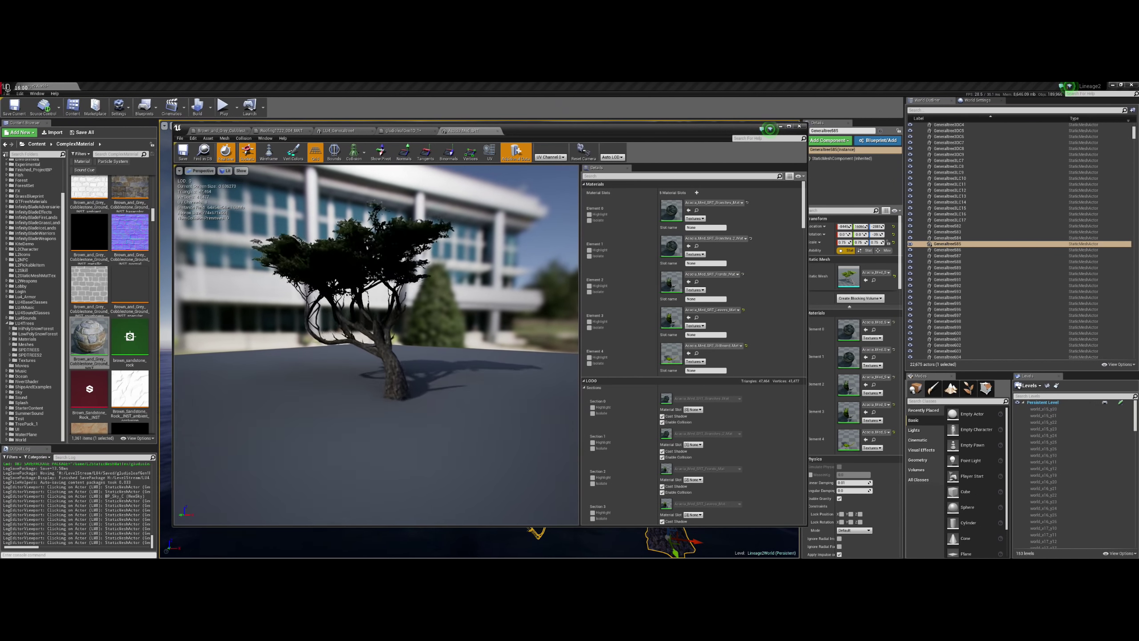
{"action": "scroll", "coordinate": [377, 346], "scroll_direction": "up", "scroll_amount": 3}
{"action": "mouse_move", "coordinate": [376, 345]}
{"action": "left_mouse_down"}
{"action": "mouse_move", "coordinate": [314, 345]}
{"action": "mouse_move", "coordinate": [340, 346]}
{"action": "left_mouse_up"}
{"action": "scroll", "coordinate": [377, 345], "scroll_direction": "up", "scroll_amount": 2}
{"action": "scroll", "coordinate": [377, 346], "scroll_direction": "down", "scroll_amount": 2}
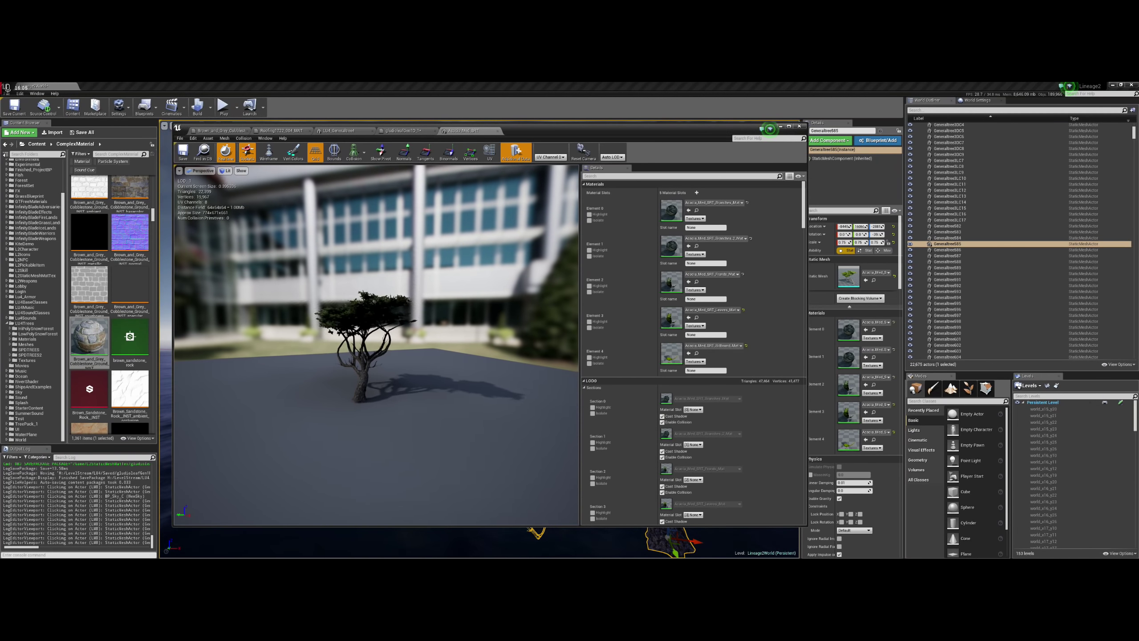
{"action": "scroll", "coordinate": [377, 345], "scroll_direction": "up", "scroll_amount": 2}
{"action": "scroll", "coordinate": [377, 345], "scroll_direction": "up", "scroll_amount": 3}
{"action": "scroll", "coordinate": [376, 345], "scroll_direction": "down", "scroll_amount": 3}
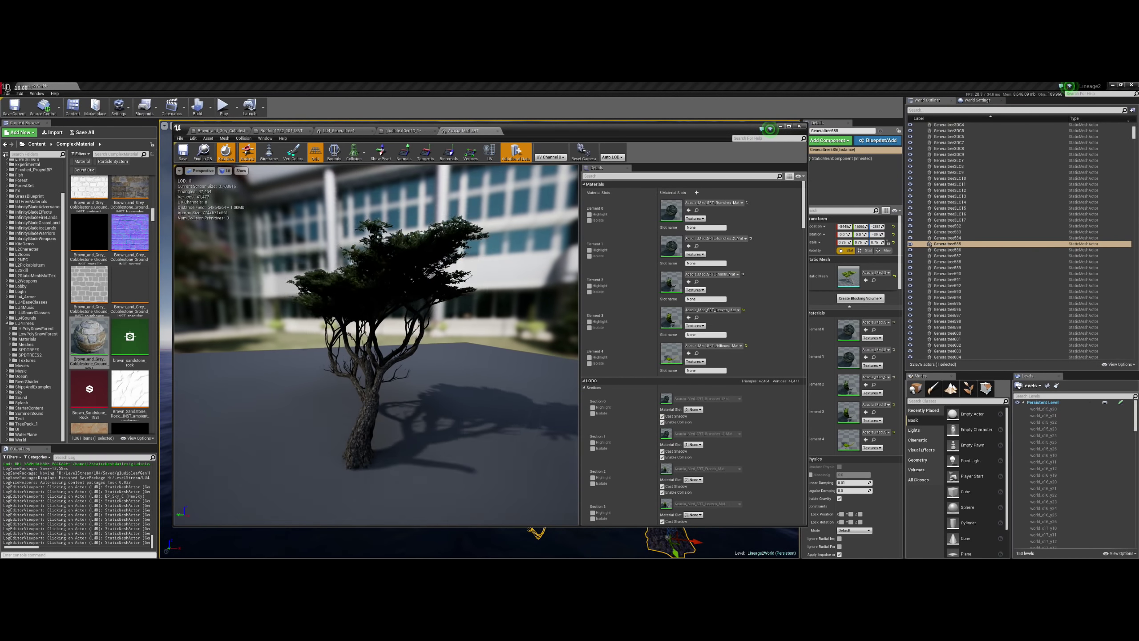
{"action": "scroll", "coordinate": [377, 345], "scroll_direction": "down", "scroll_amount": 2}
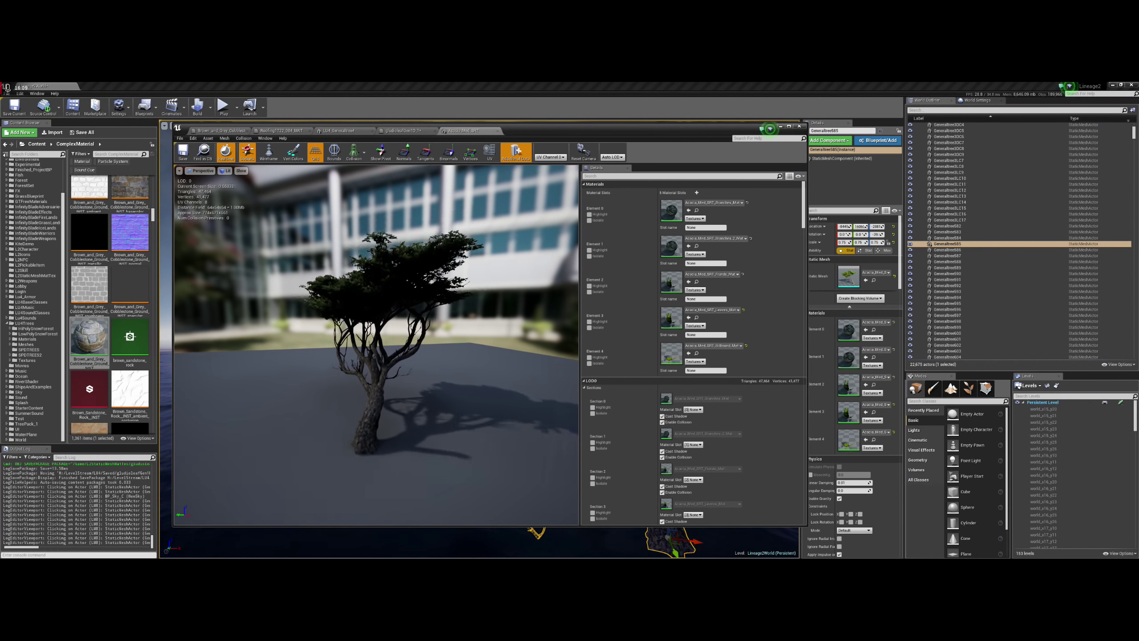
{"action": "scroll", "coordinate": [377, 345], "scroll_direction": "down", "scroll_amount": 3}
{"action": "scroll", "coordinate": [377, 345], "scroll_direction": "up", "scroll_amount": 2}
{"action": "scroll", "coordinate": [377, 345], "scroll_direction": "up", "scroll_amount": 3}
{"action": "scroll", "coordinate": [377, 346], "scroll_direction": "up", "scroll_amount": 1}
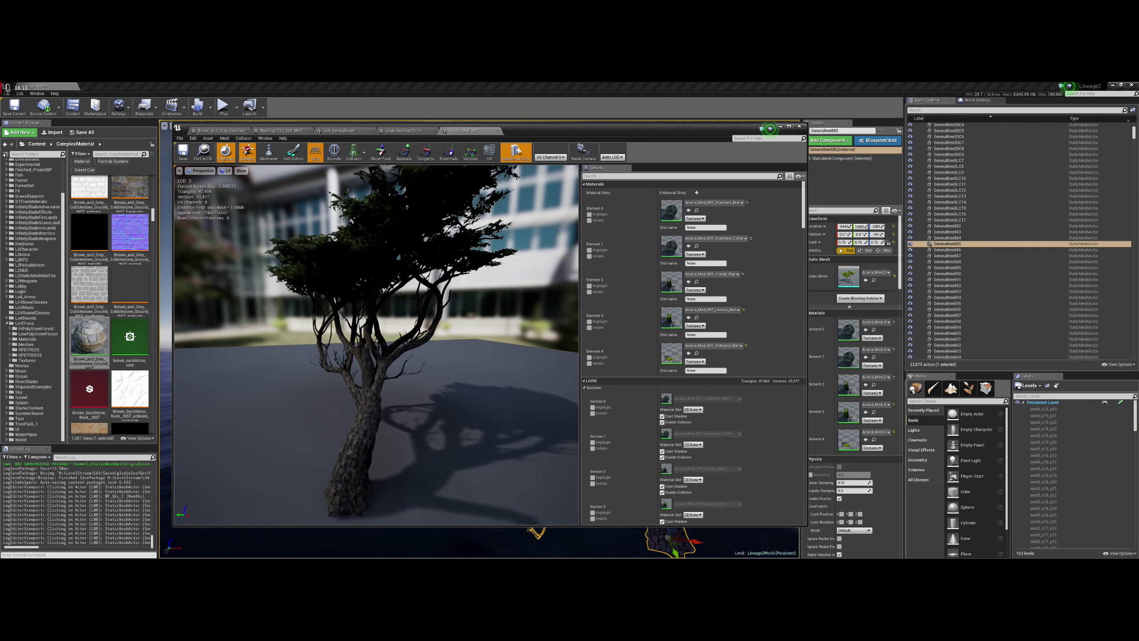
{"action": "scroll", "coordinate": [377, 346], "scroll_direction": "down", "scroll_amount": 3}
{"action": "scroll", "coordinate": [377, 345], "scroll_direction": "down", "scroll_amount": 1}
{"action": "scroll", "coordinate": [377, 345], "scroll_direction": "up", "scroll_amount": 2}
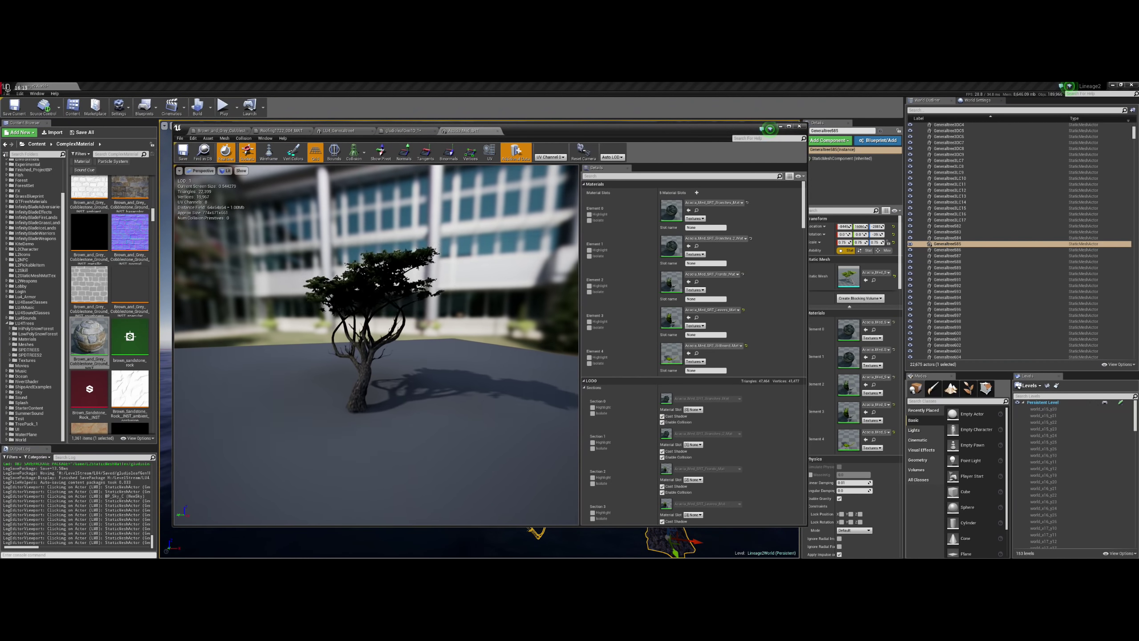
{"action": "scroll", "coordinate": [377, 346], "scroll_direction": "up", "scroll_amount": 2}
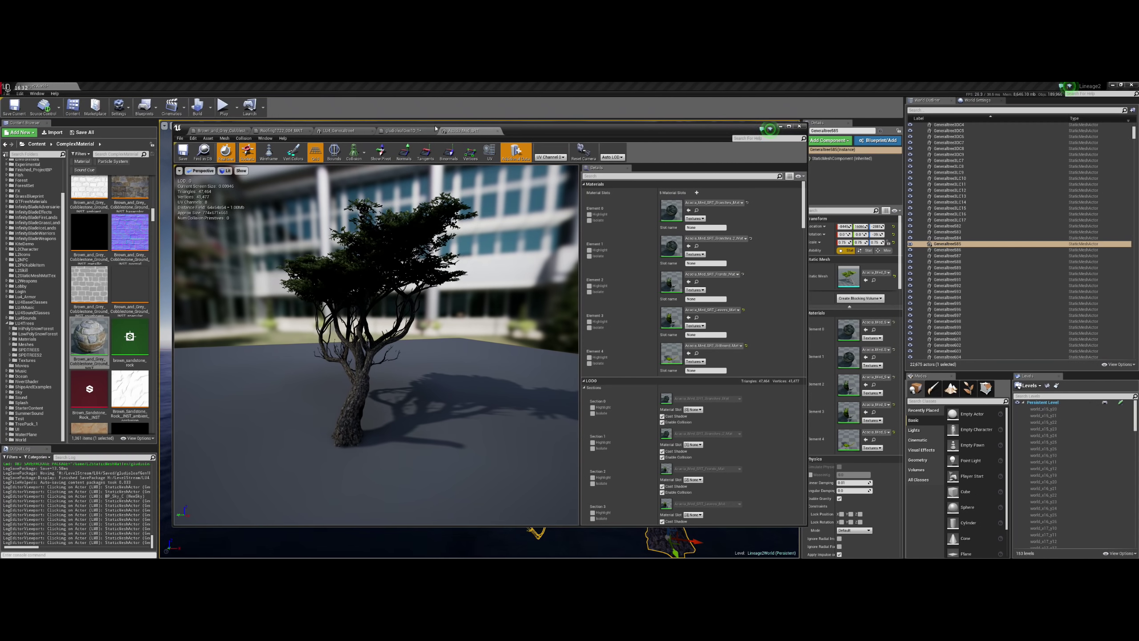
- Close the acacia mesh editor and fly the level view through the archway toward the town square
{"action": "left_click", "coordinate": [497, 130]}
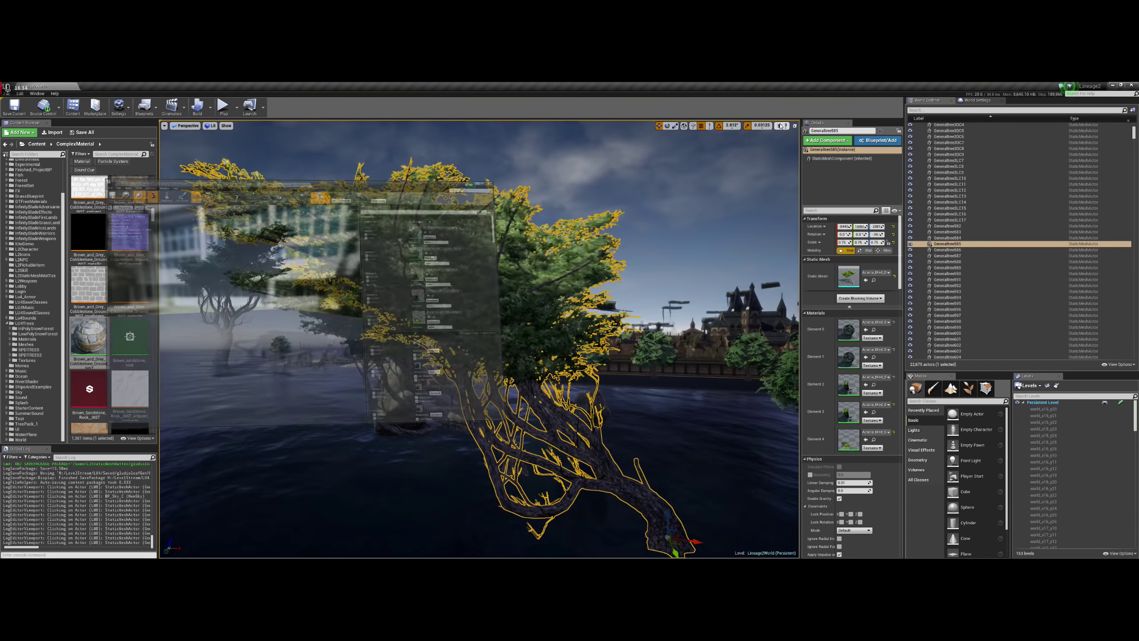
{"action": "mouse_move", "coordinate": [529, 207]}
{"action": "right_mouse_down"}
{"action": "mouse_move", "coordinate": [637, 211]}
{"action": "mouse_move", "coordinate": [662, 244]}
{"action": "right_mouse_up"}
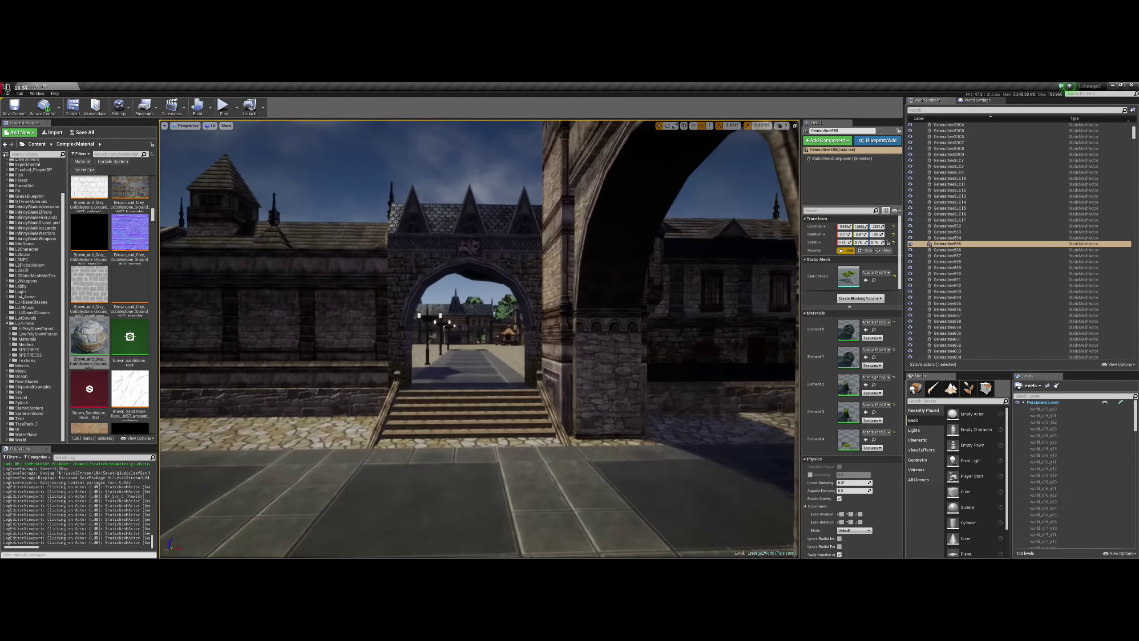
{"action": "right_click_drag", "start_coordinate": [574, 322], "coordinate": [574, 322]}
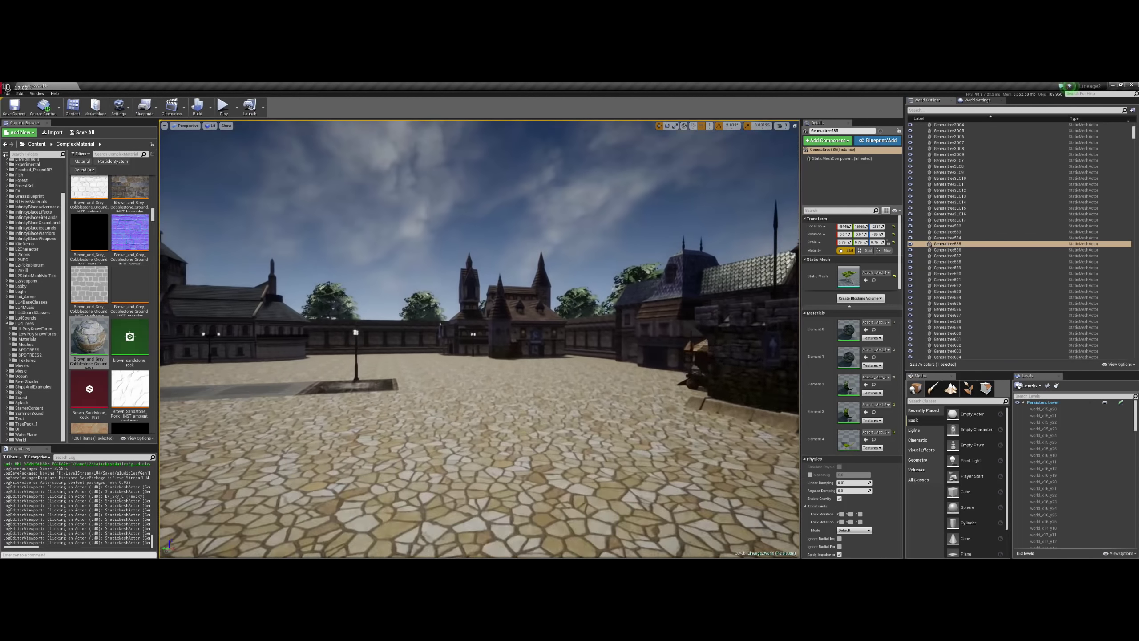
{"action": "right_click_drag", "start_coordinate": [505, 316], "coordinate": [531, 314]}
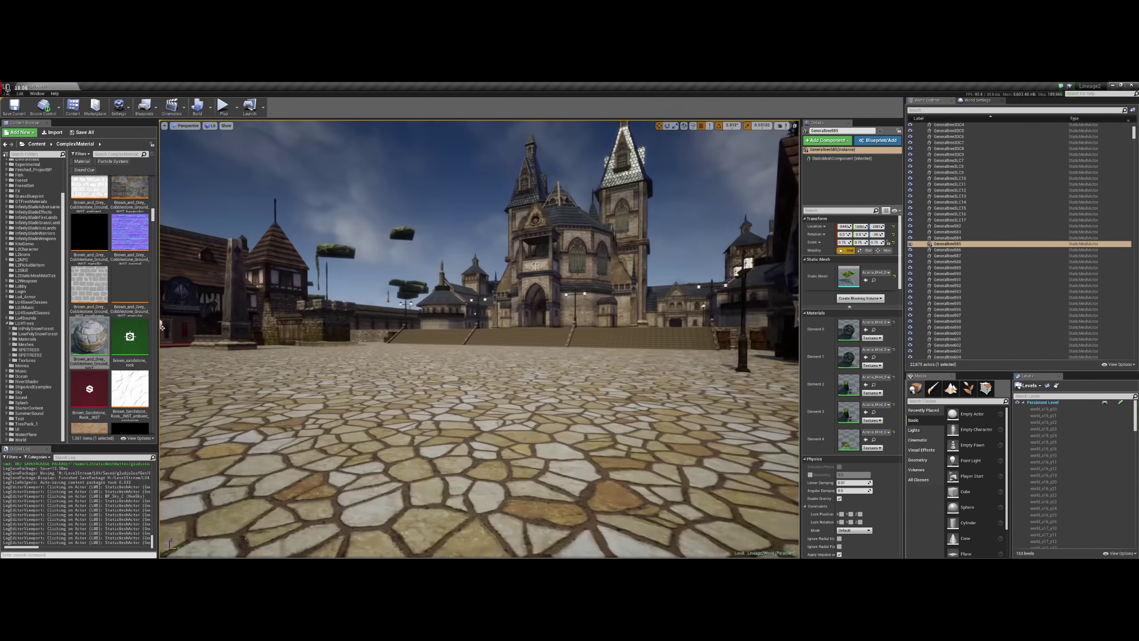
- Turn toward the cathedral and rise above the walled path facing the gate and windmills
{"action": "right_click_drag", "start_coordinate": [162, 328], "coordinate": [270, 329]}
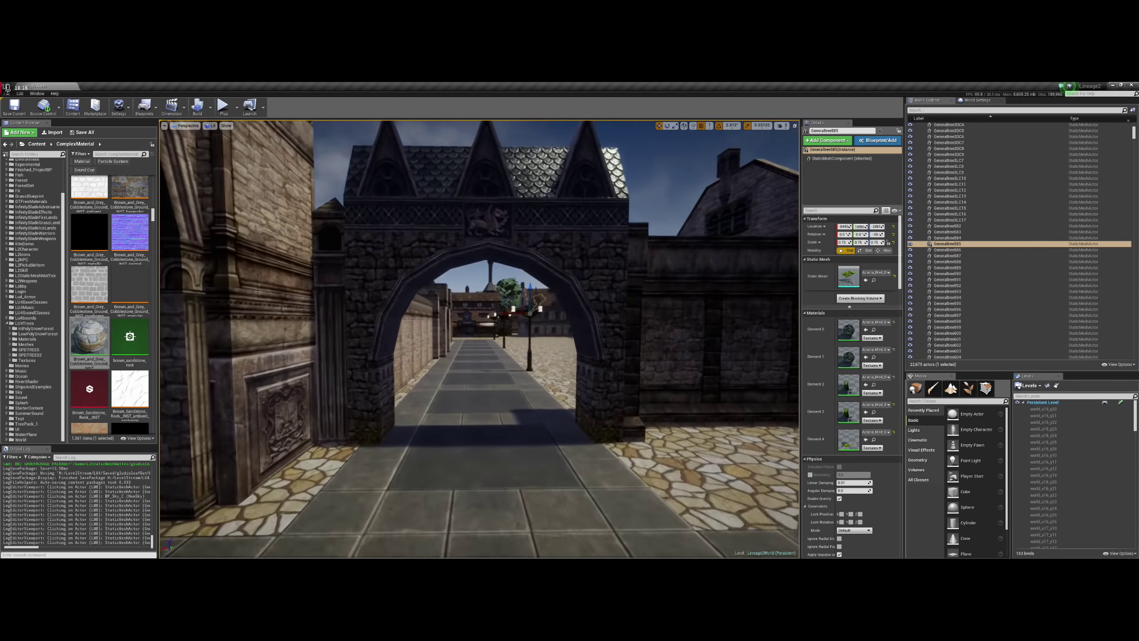
{"action": "scroll", "coordinate": [479, 338], "scroll_direction": "up", "scroll_amount": 5}
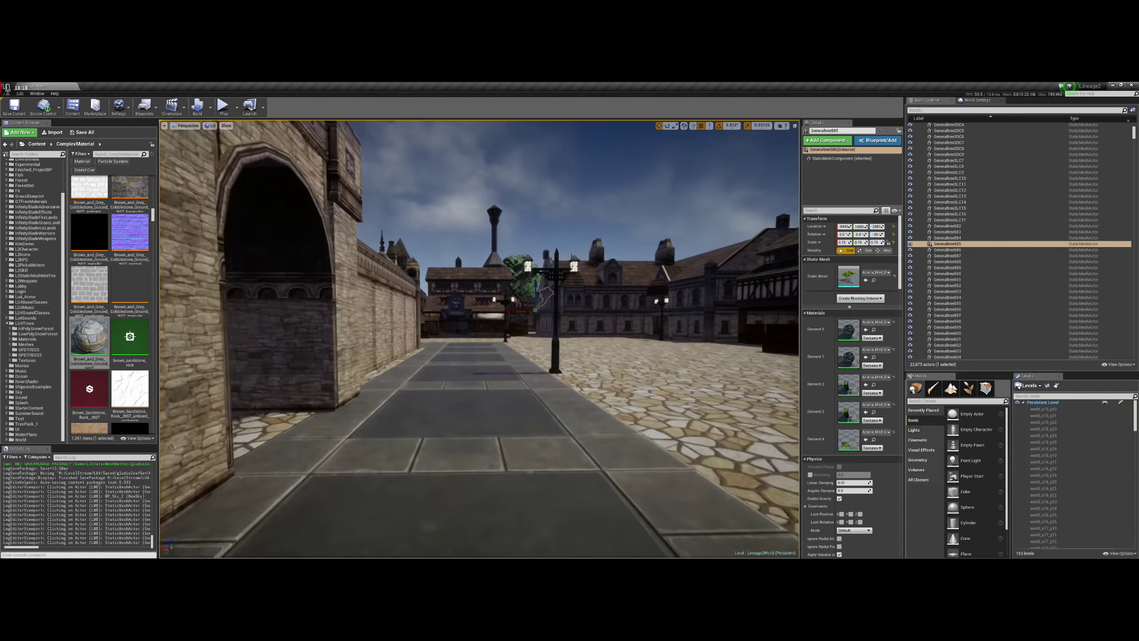
{"action": "scroll", "coordinate": [479, 338], "scroll_direction": "up", "scroll_amount": 5}
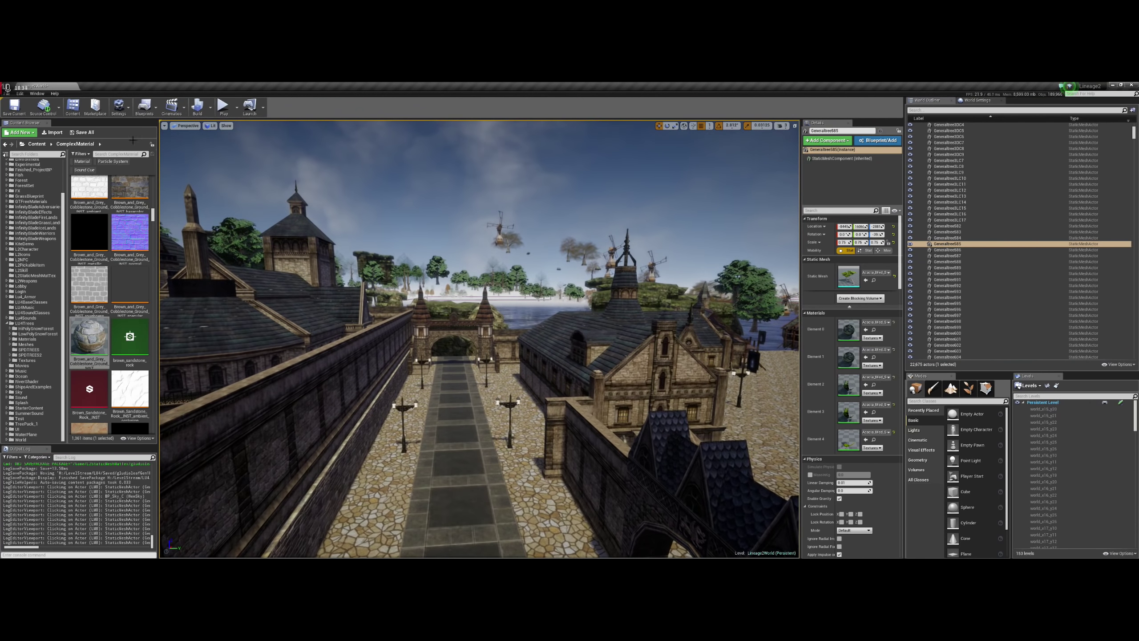
{"action": "left_click", "coordinate": [165, 127]}
{"action": "mouse_move", "coordinate": [179, 168]}
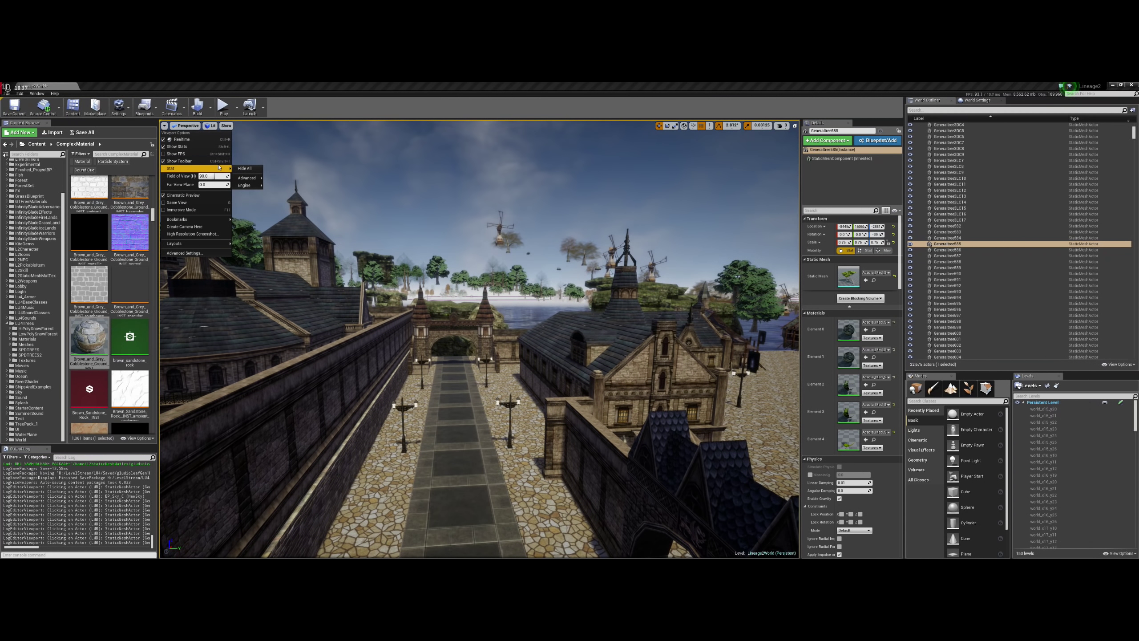
{"action": "mouse_move", "coordinate": [210, 218]}
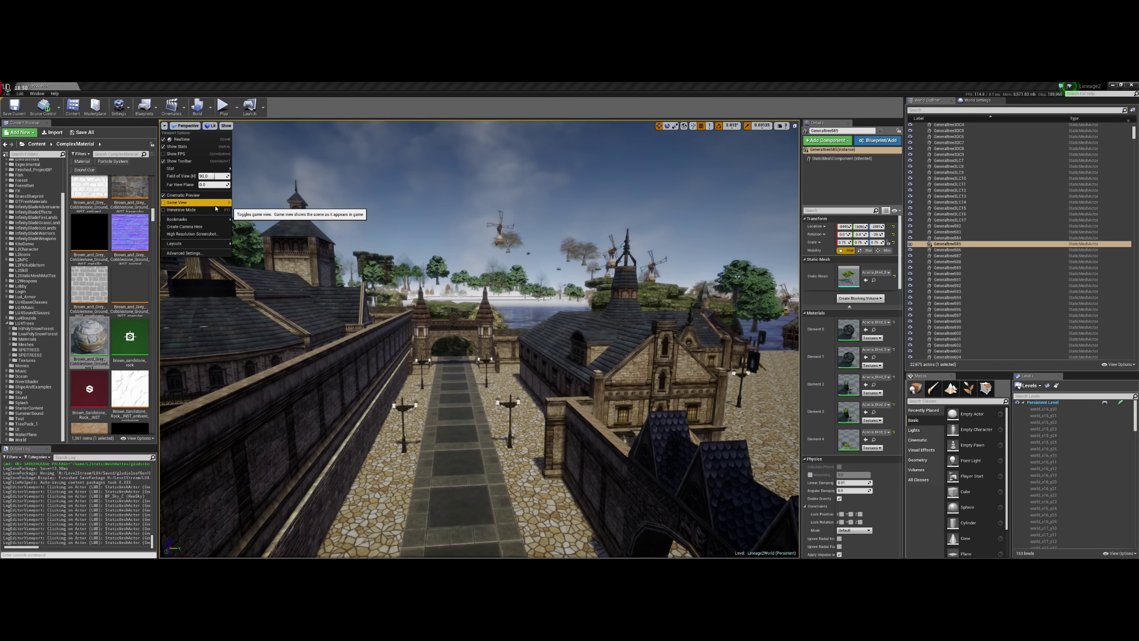
{"action": "mouse_move", "coordinate": [223, 168]}
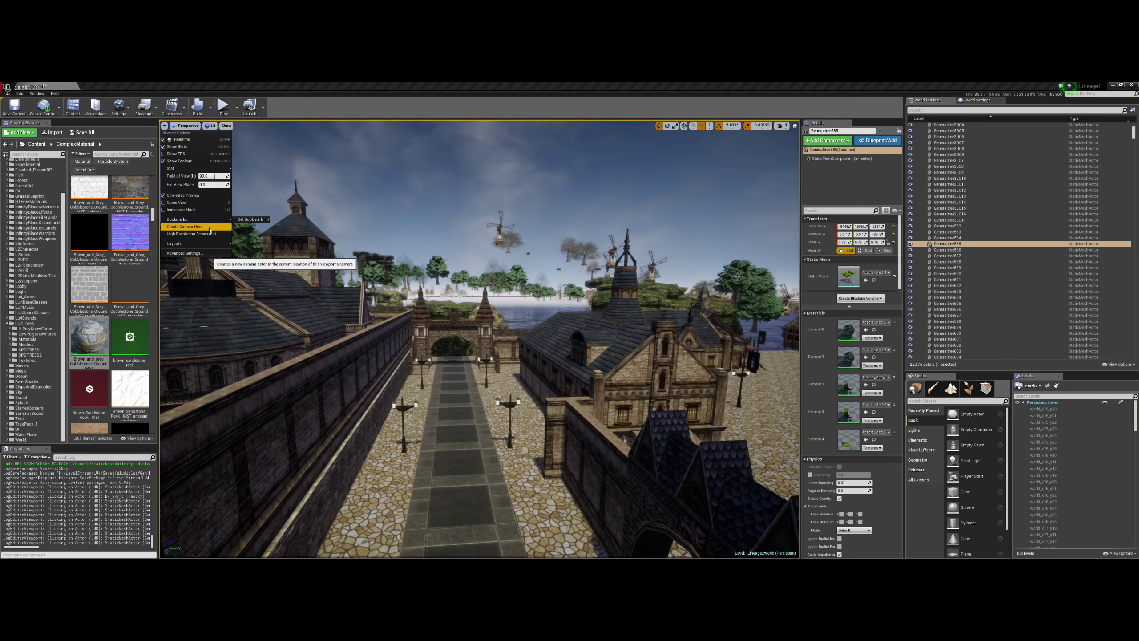
{"action": "mouse_move", "coordinate": [204, 244]}
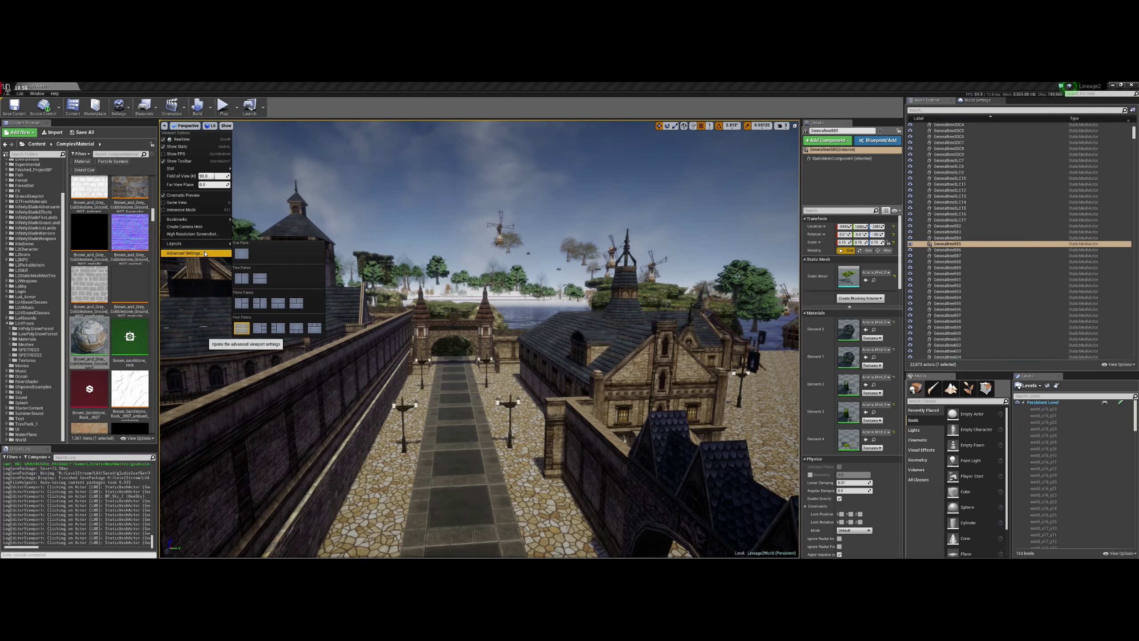
{"action": "right_click_drag", "start_coordinate": [449, 314], "coordinate": [479, 339]}
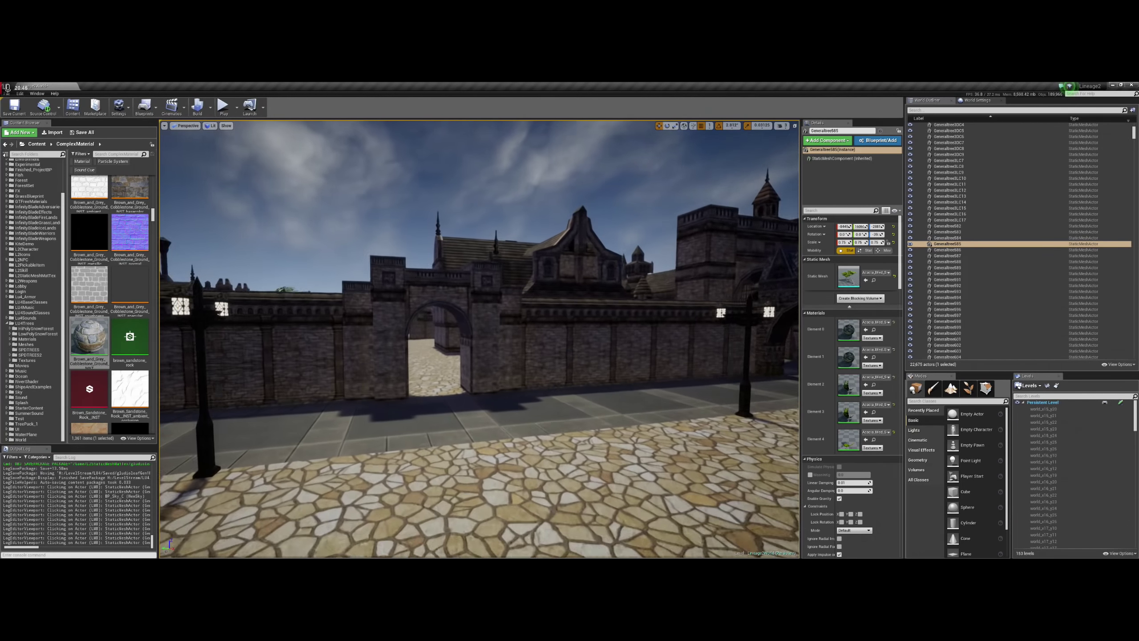
- Fly forward through the archways toward the courtyard, then turn left toward the stairs
{"action": "key", "text": "Up"}
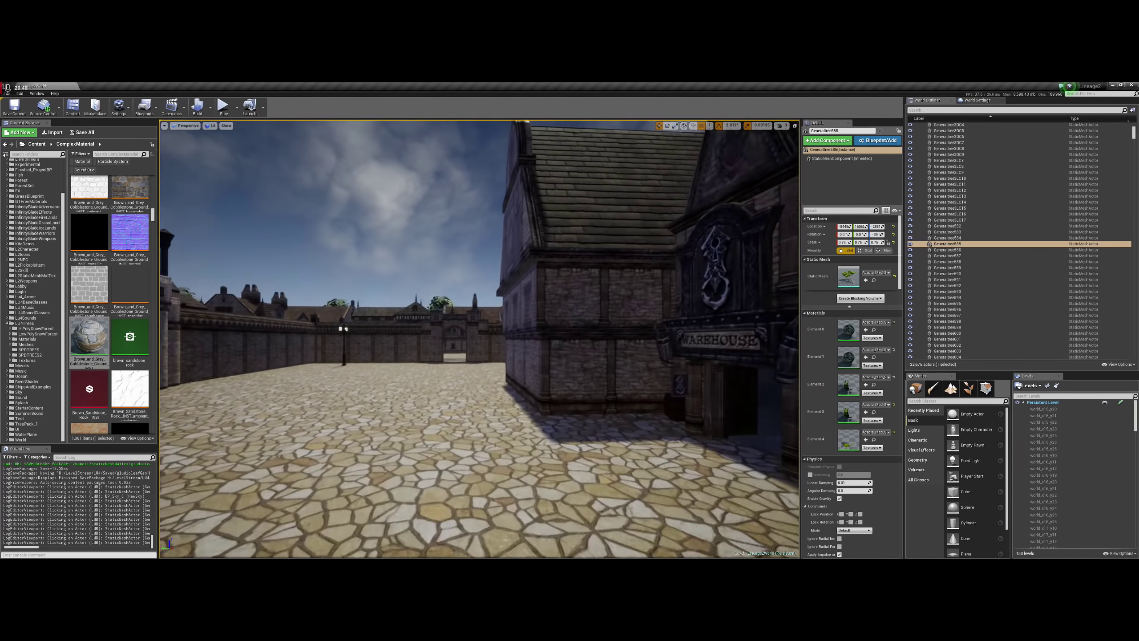
{"action": "key", "text": "Up"}
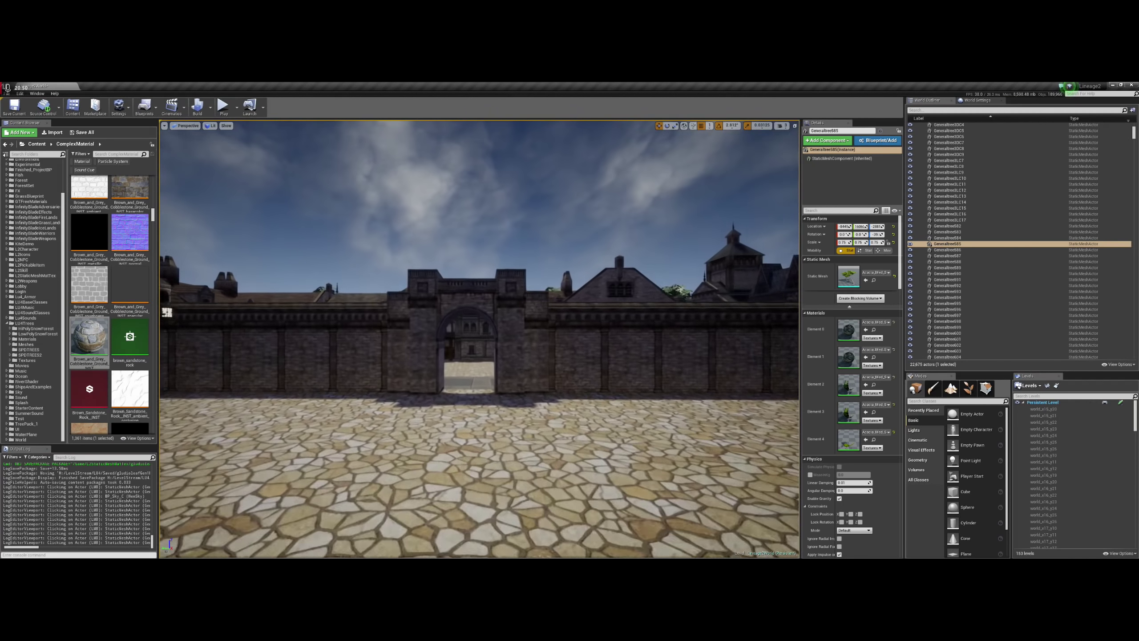
{"action": "key", "text": "Up"}
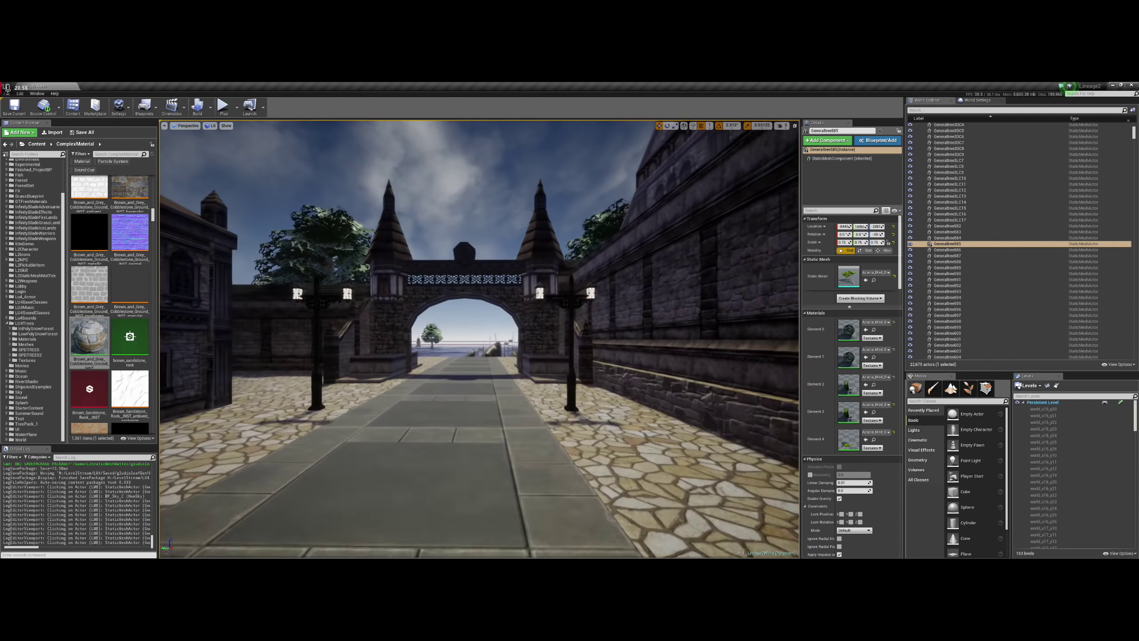
{"action": "key", "text": "Up"}
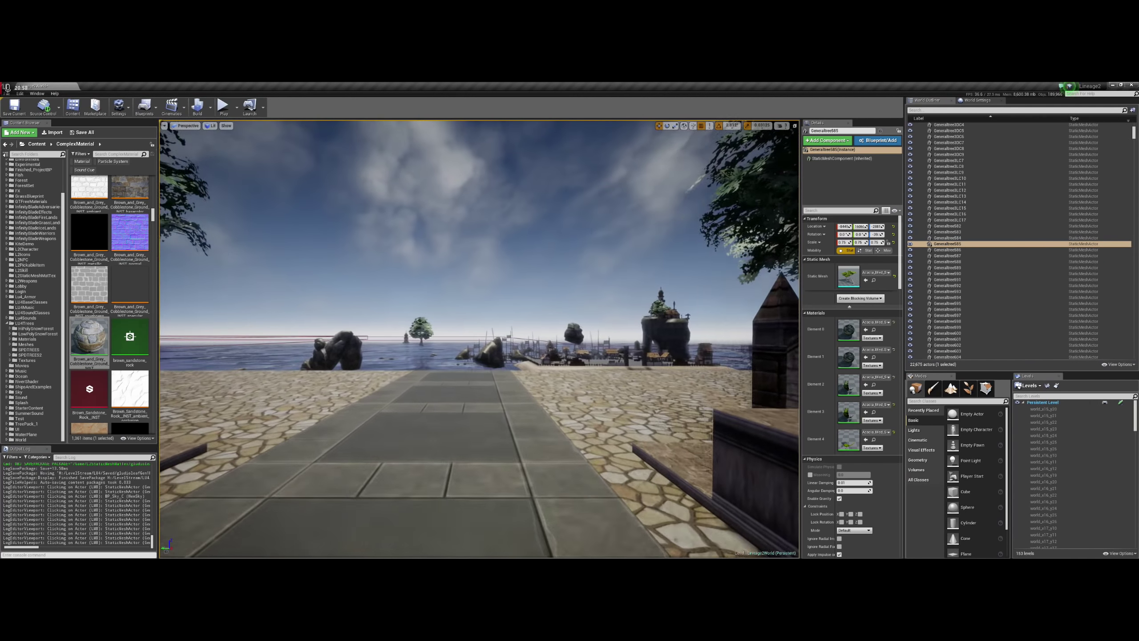
{"action": "key", "text": "Left"}
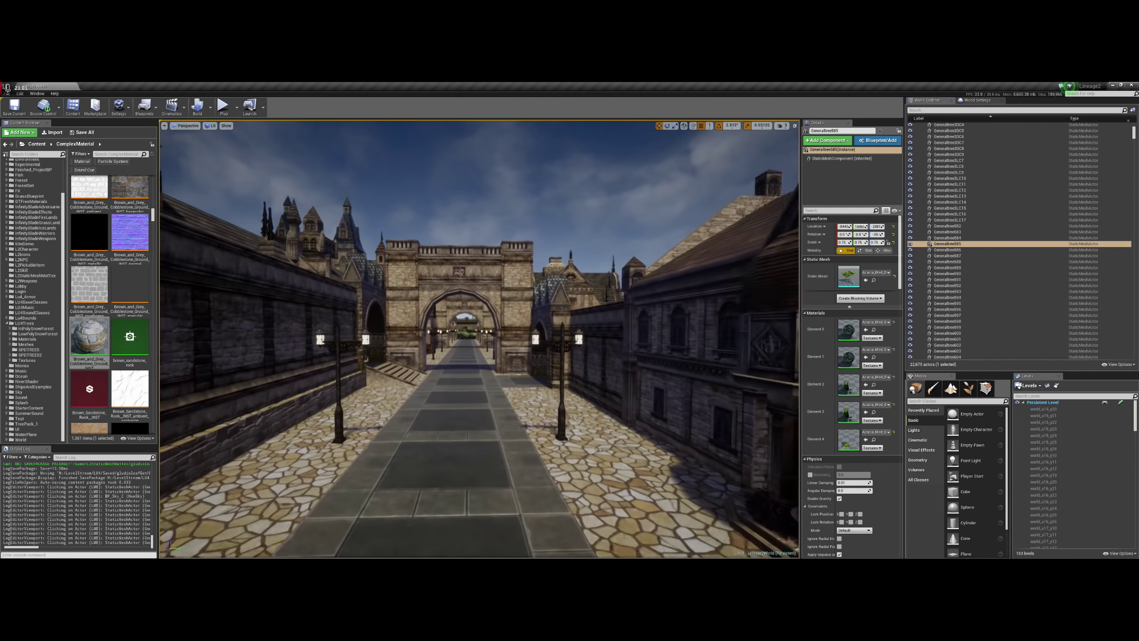
- Continue along the walkway, over the wall and down into the square facing the Magic shop
{"action": "key", "text": "Up"}
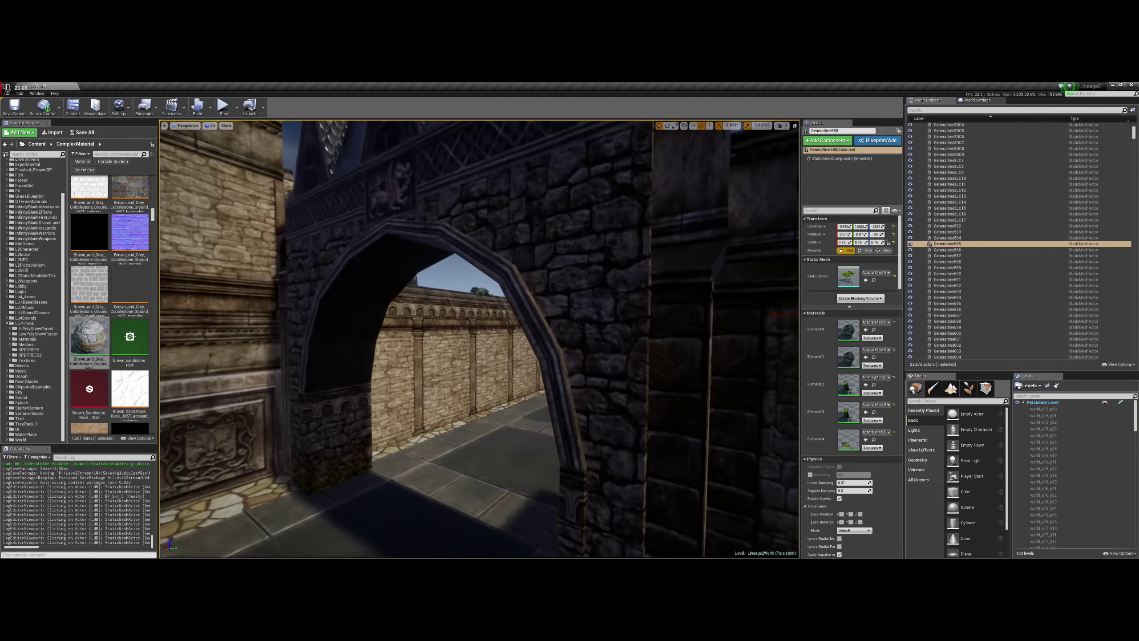
{"action": "key", "text": "Up"}
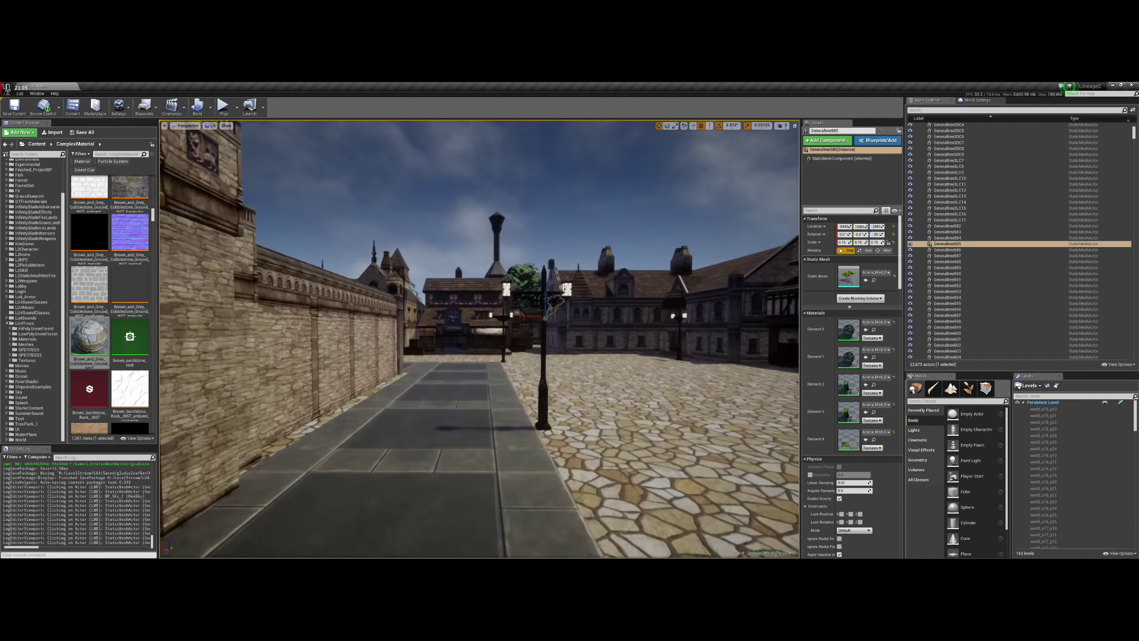
{"action": "key", "text": "Up"}
{"action": "right_click_drag", "start_coordinate": [478, 339], "coordinate": [403, 338]}
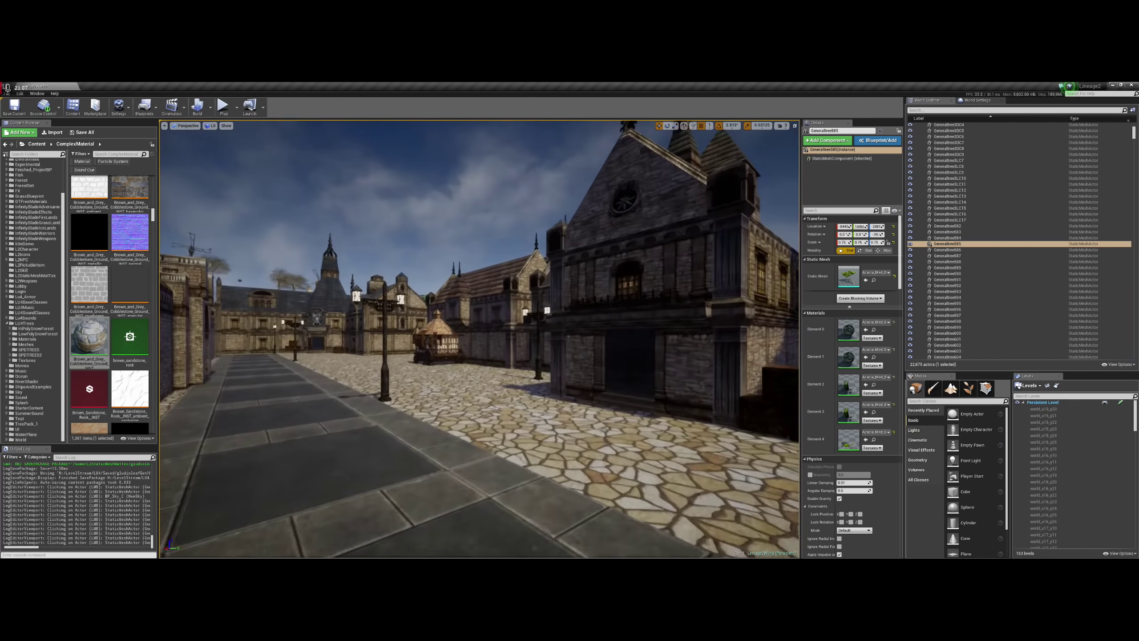
{"action": "key", "text": "Up"}
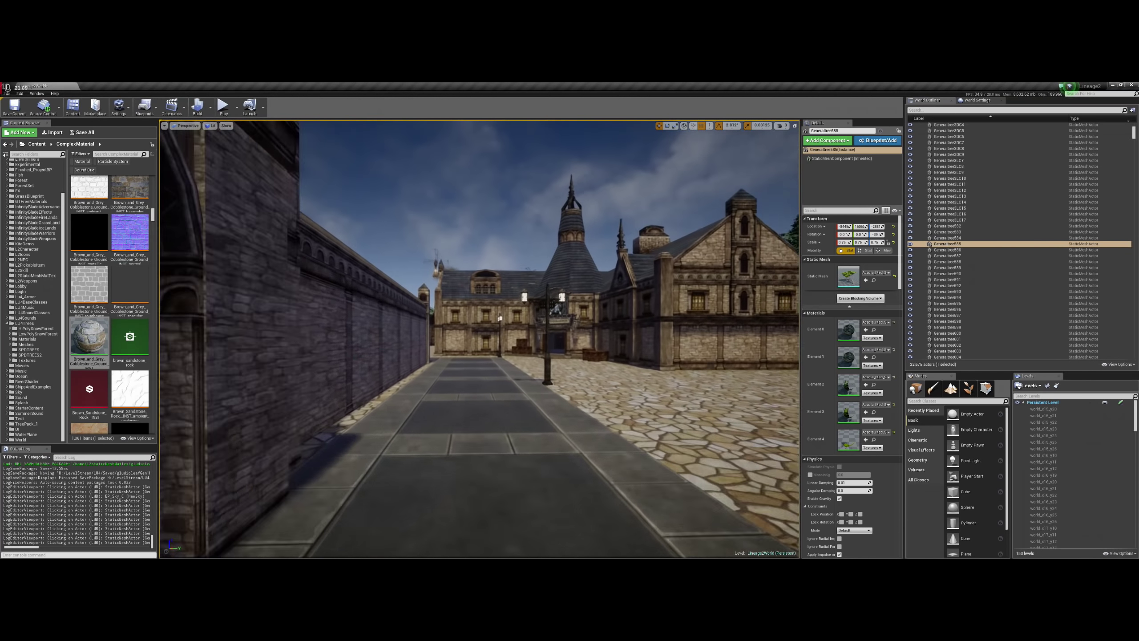
{"action": "key", "text": "Up"}
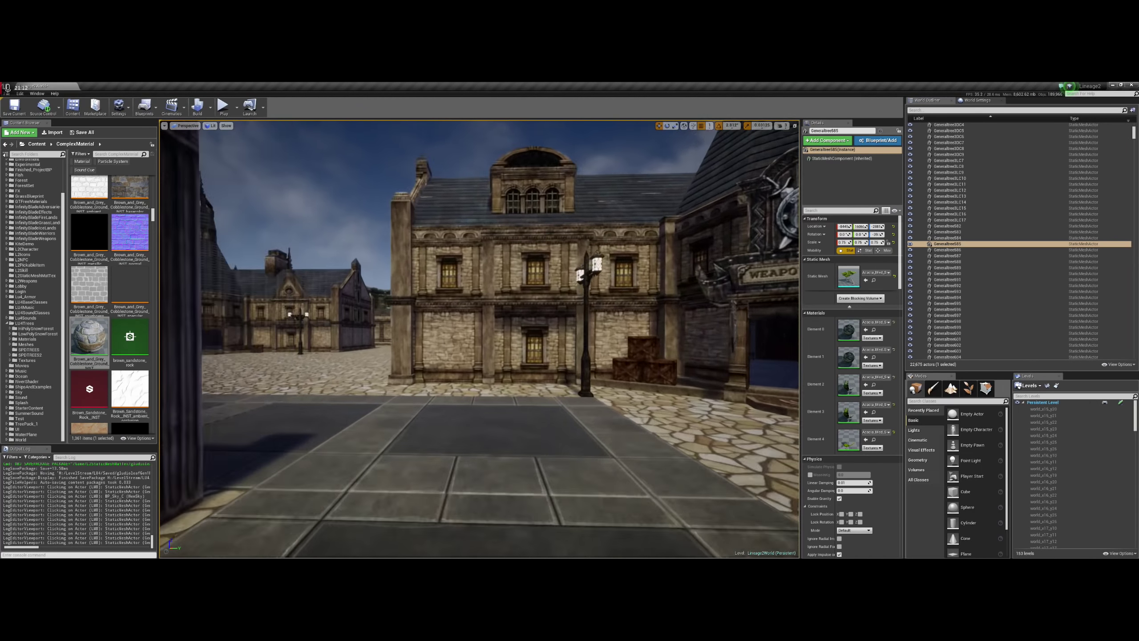
{"action": "key", "text": "Up"}
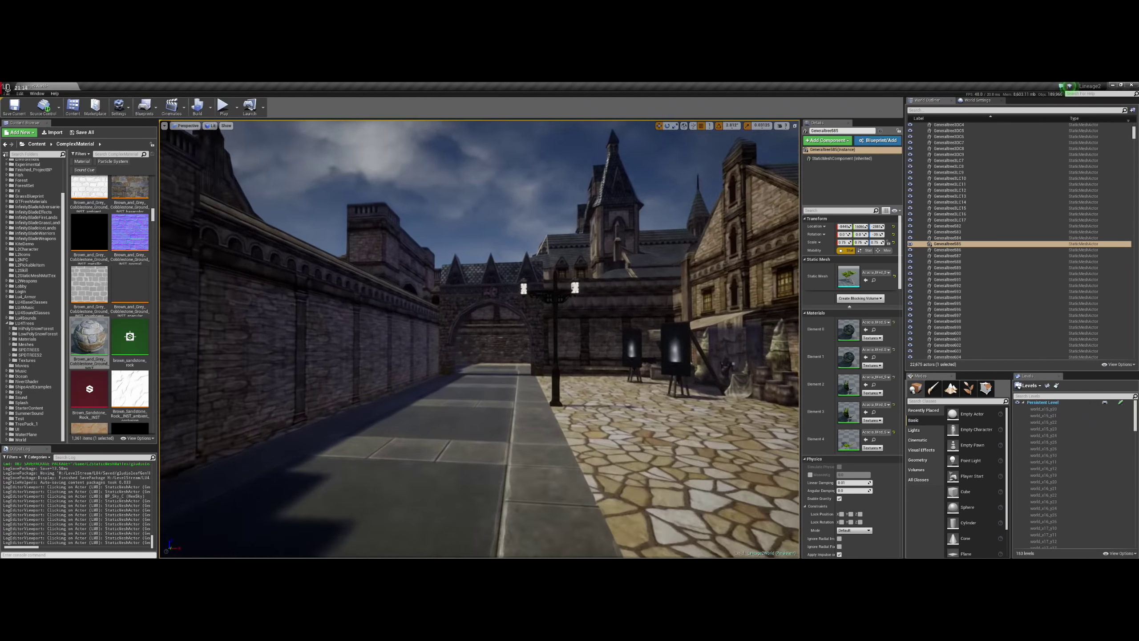
{"action": "key", "text": "Up"}
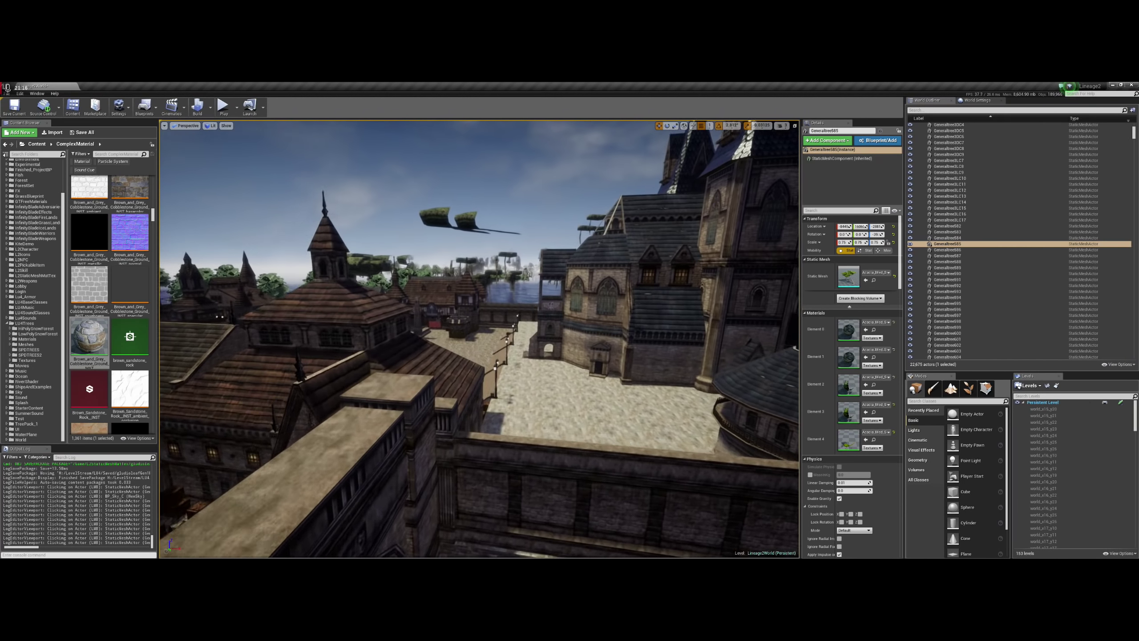
{"action": "key", "text": "Up"}
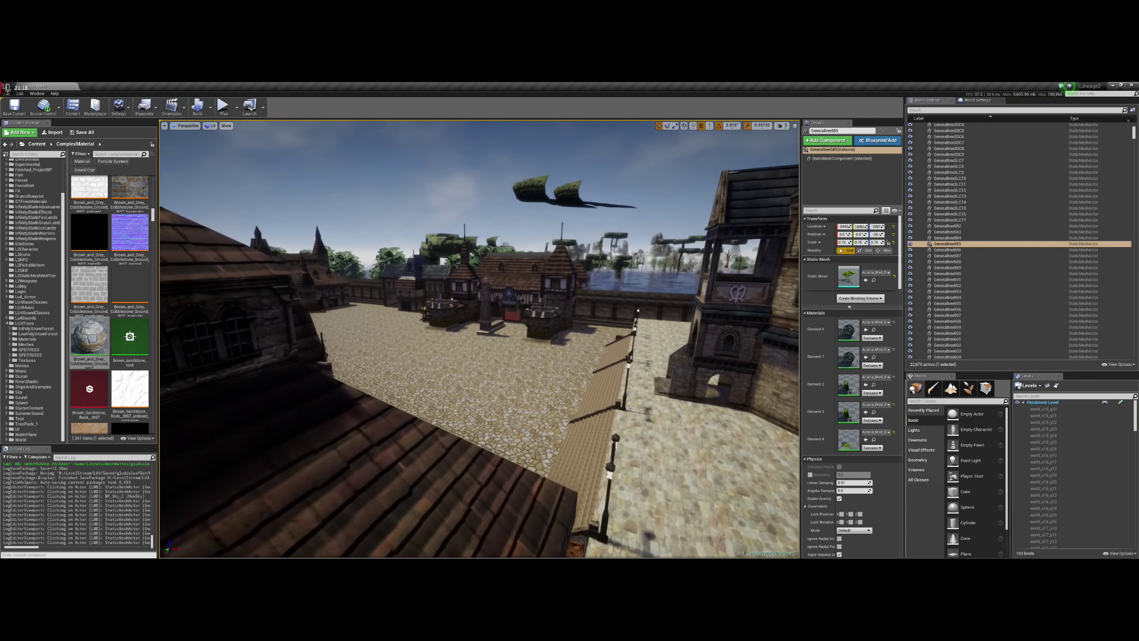
{"action": "key", "text": "Up"}
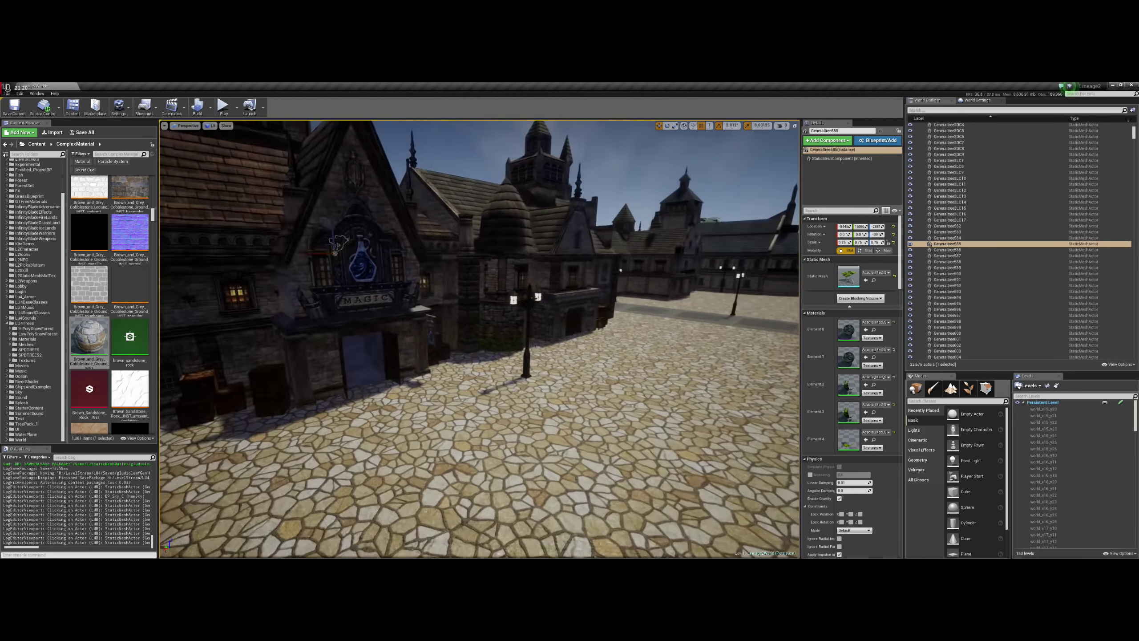
- Tour the square from the Magic shop across to the twin-spired cathedral entrance
{"action": "key", "text": "Up"}
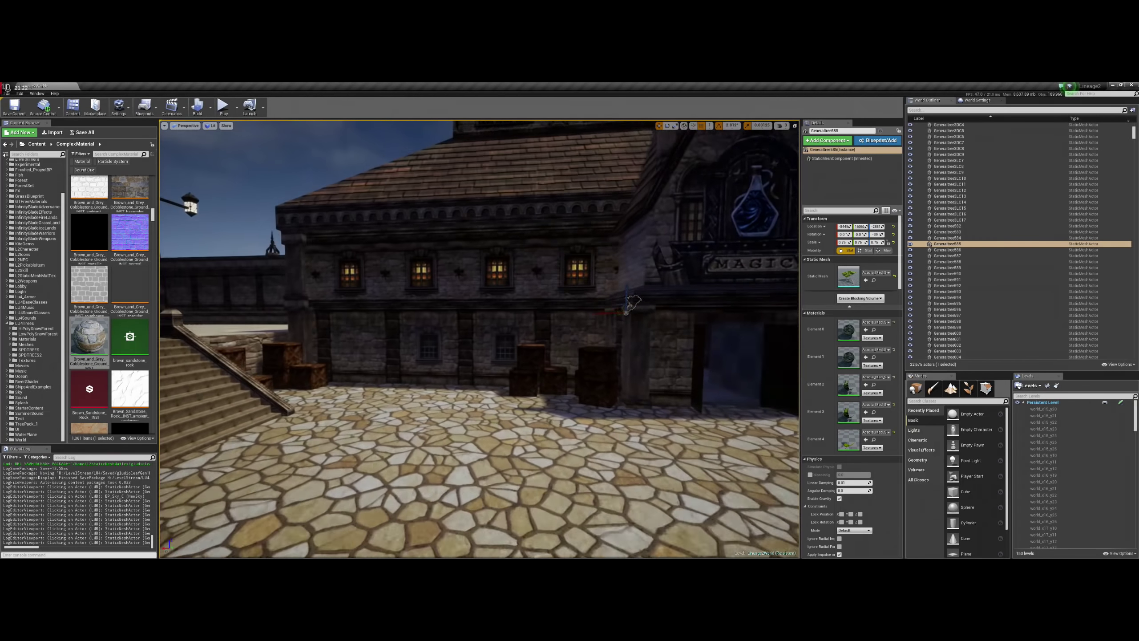
{"action": "key", "text": "Down"}
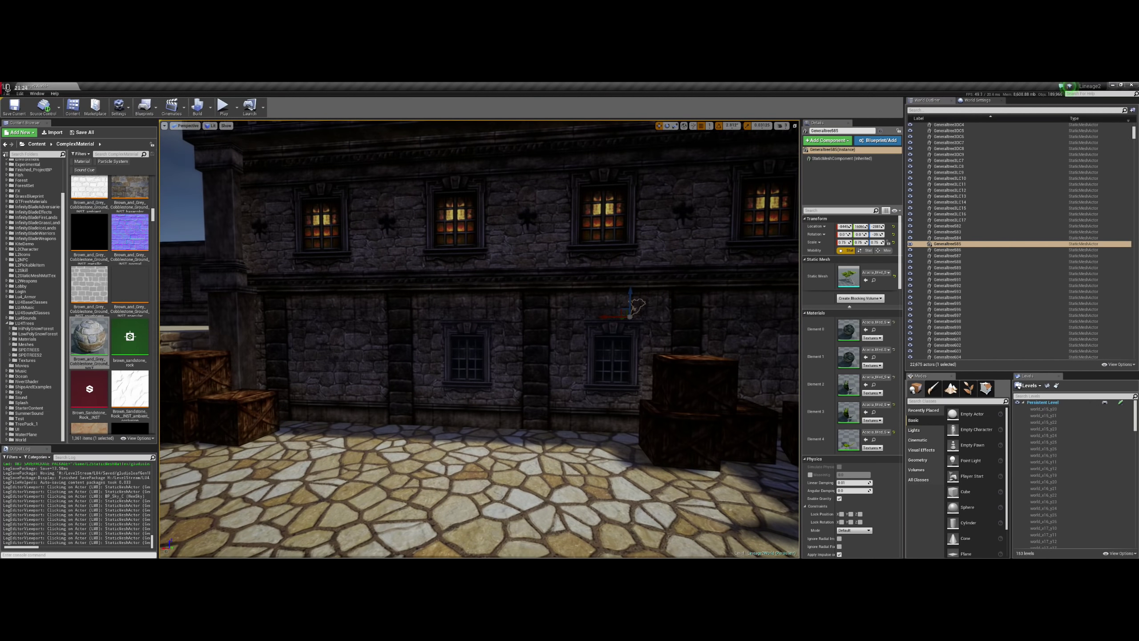
{"action": "key", "text": "Right"}
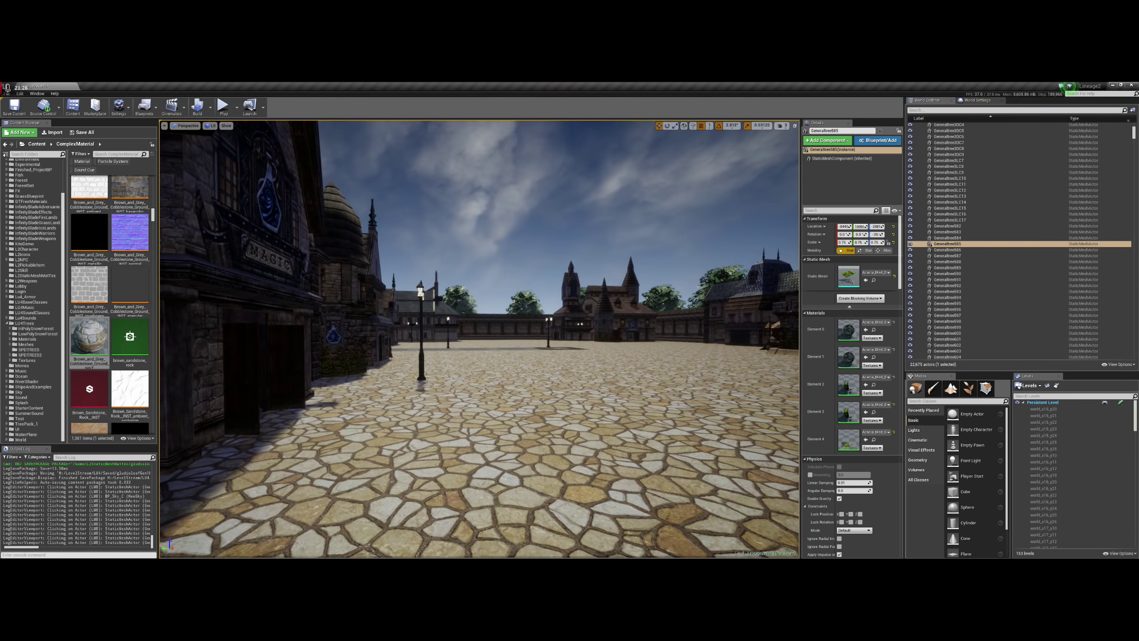
{"action": "key", "text": "Right"}
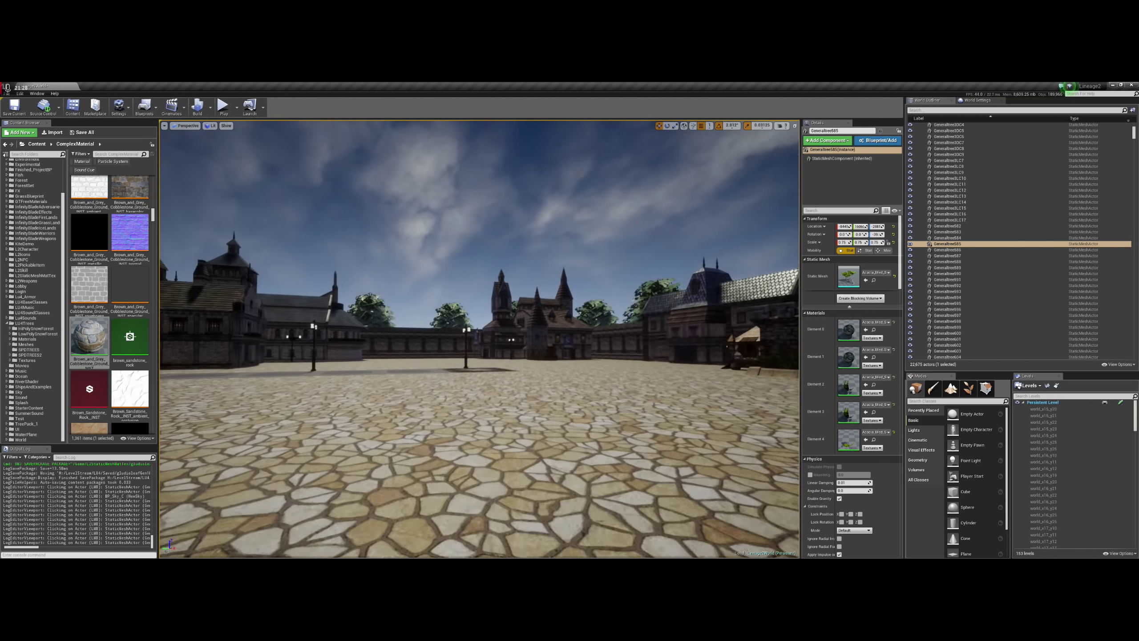
{"action": "key", "text": "Up"}
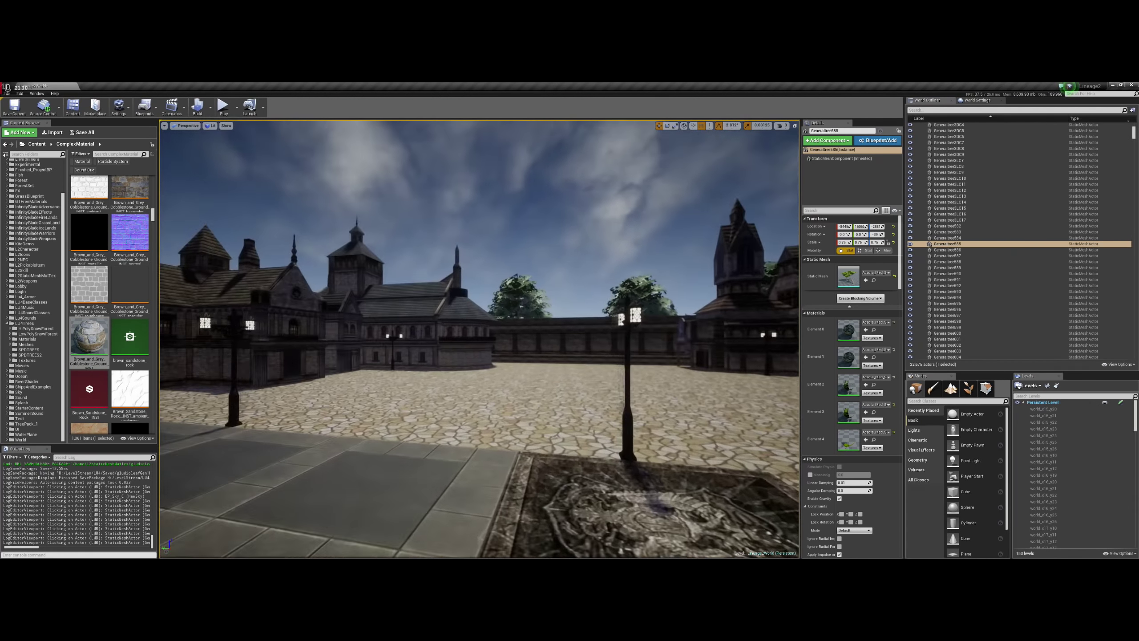
{"action": "key", "text": "Left"}
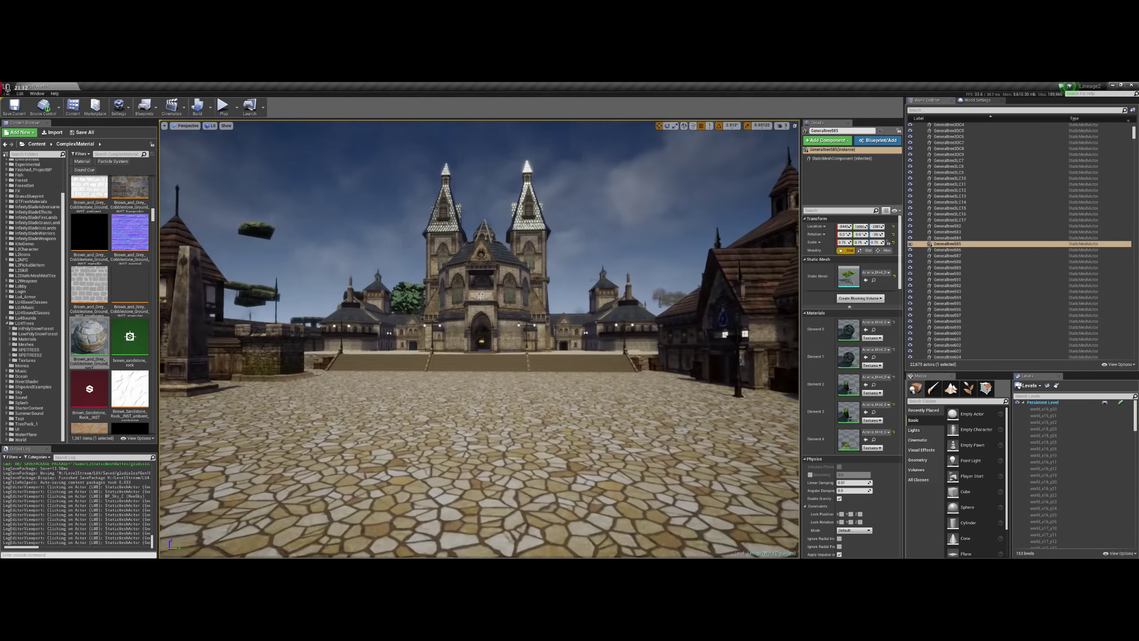
{"action": "key", "text": "Up"}
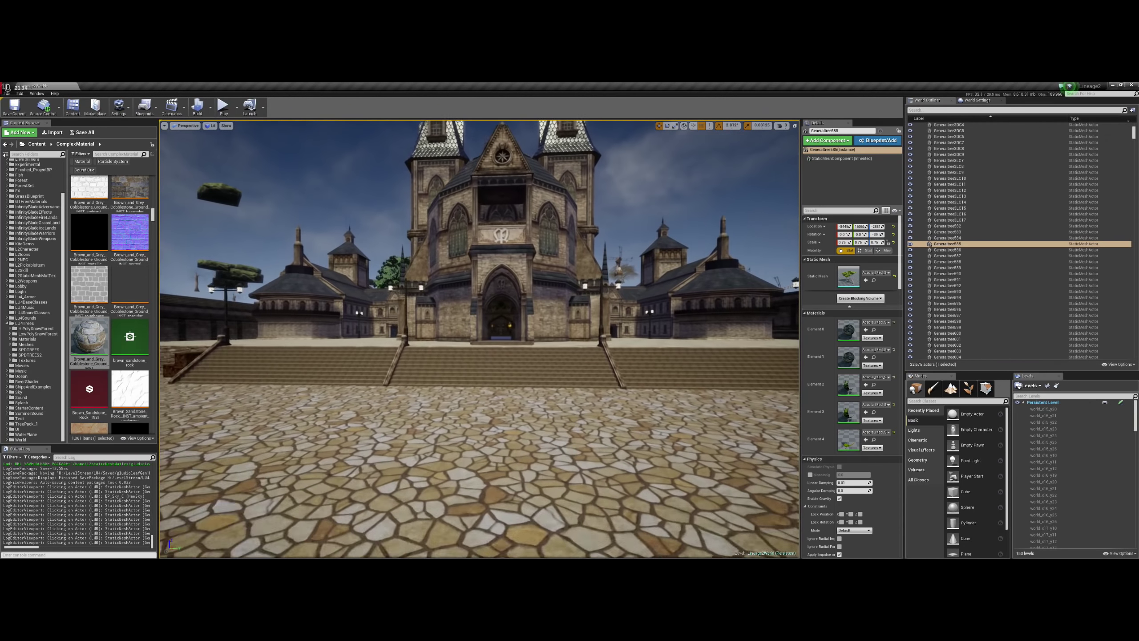
- Sweep past the obelisk and fly through the arched gates along the wall-lined street
{"action": "key", "text": "Left"}
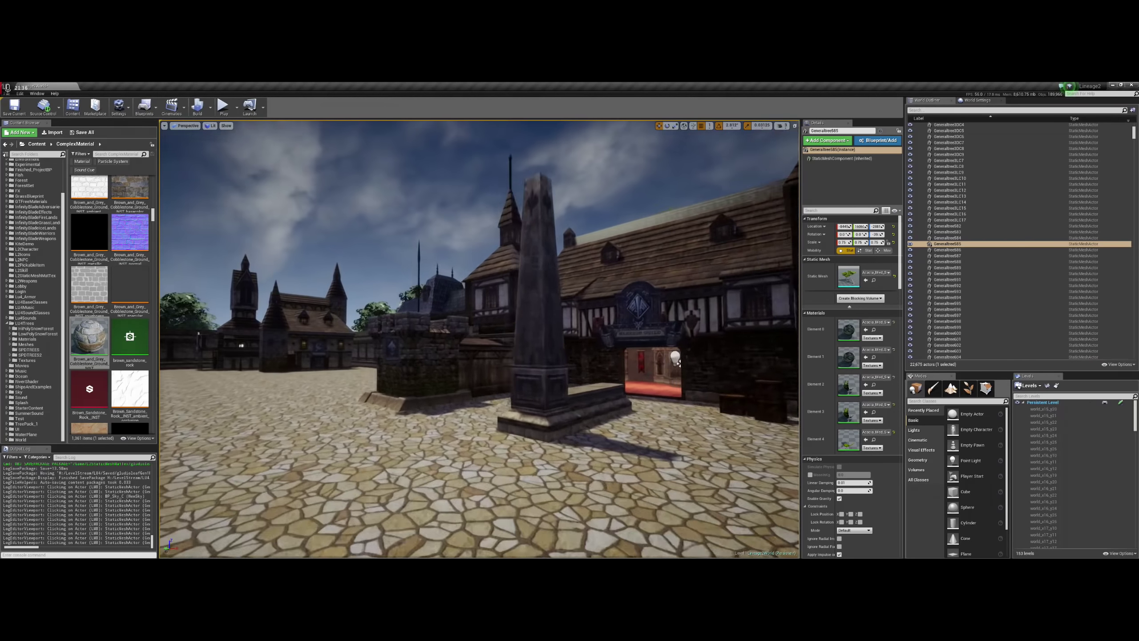
{"action": "key", "text": "Left"}
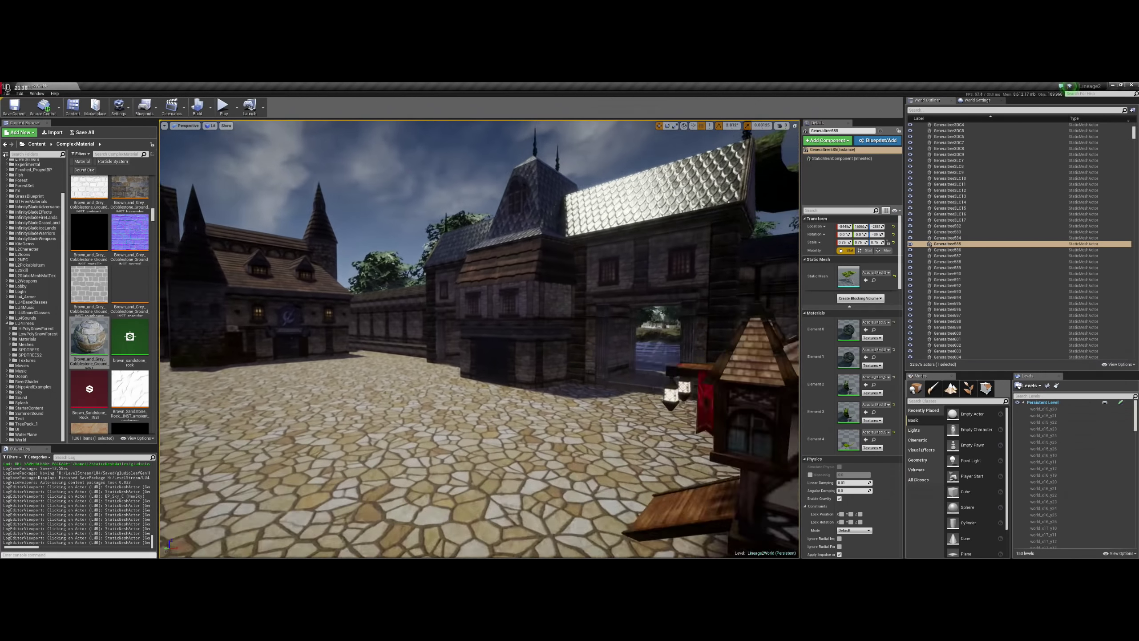
{"action": "key", "text": "Left"}
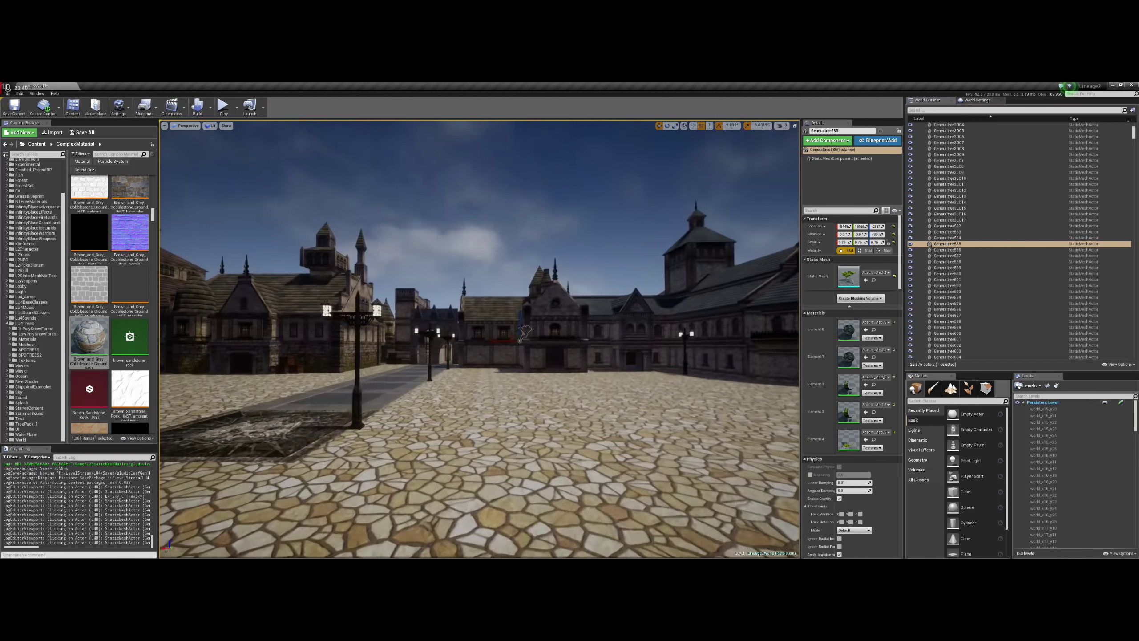
{"action": "key", "text": "Left"}
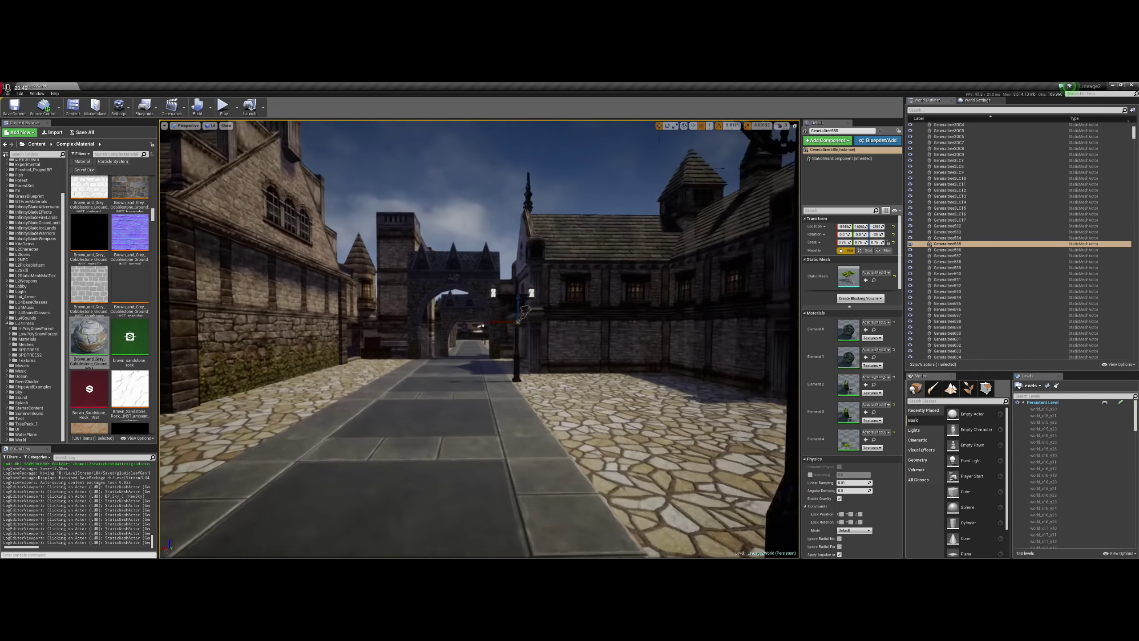
{"action": "key", "text": "Up"}
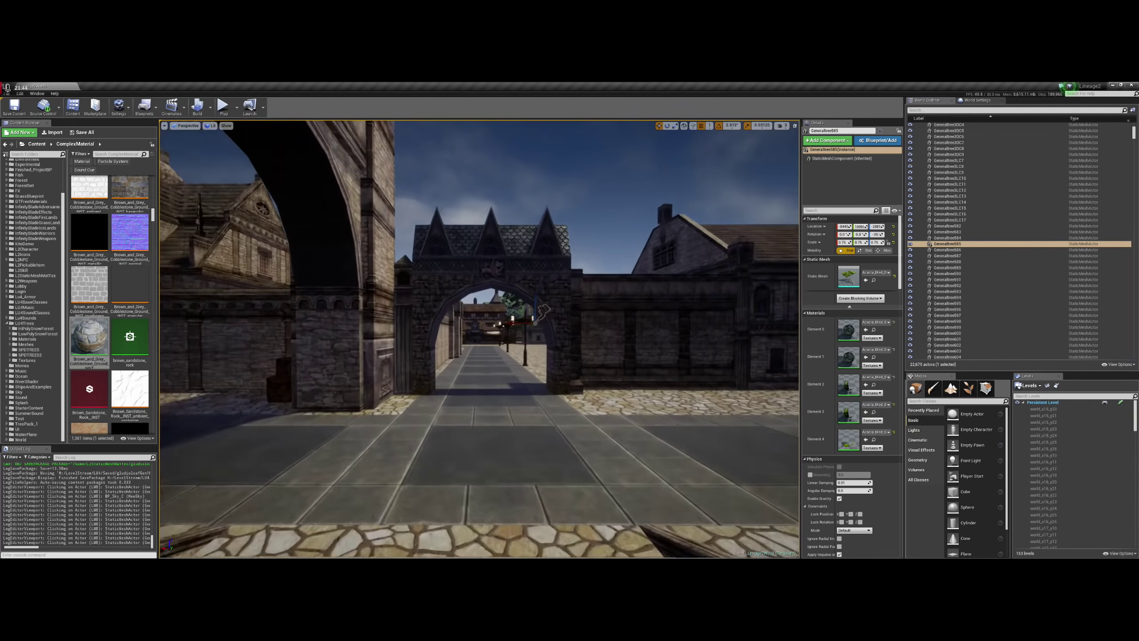
{"action": "key", "text": "Up"}
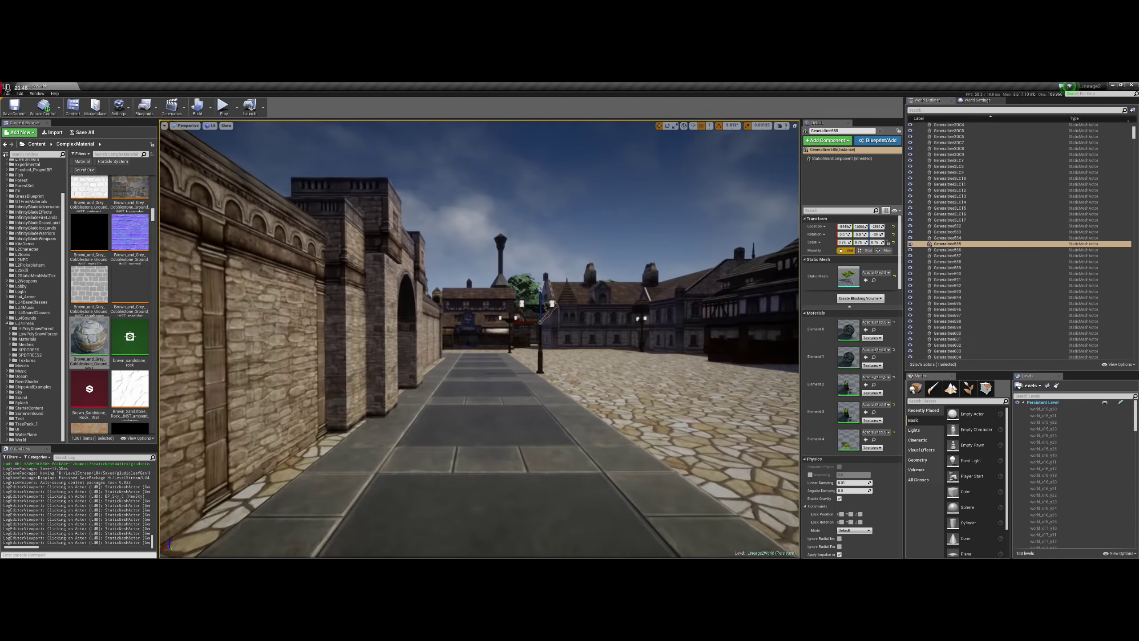
{"action": "key", "text": "Left"}
{"action": "key", "text": "Up"}
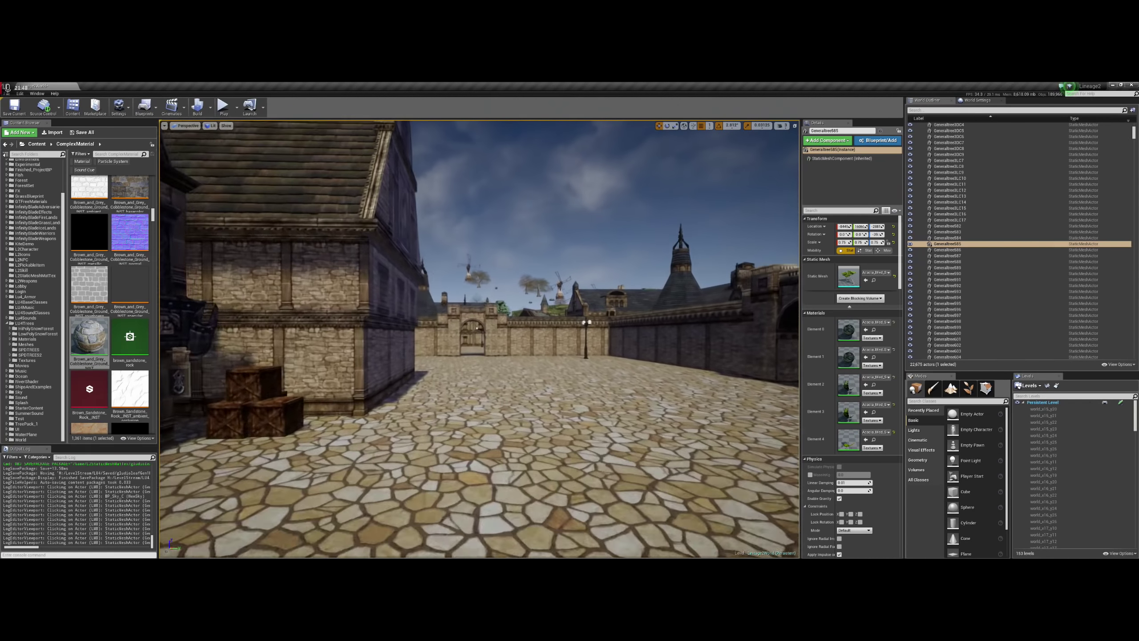
{"action": "key", "text": "Up"}
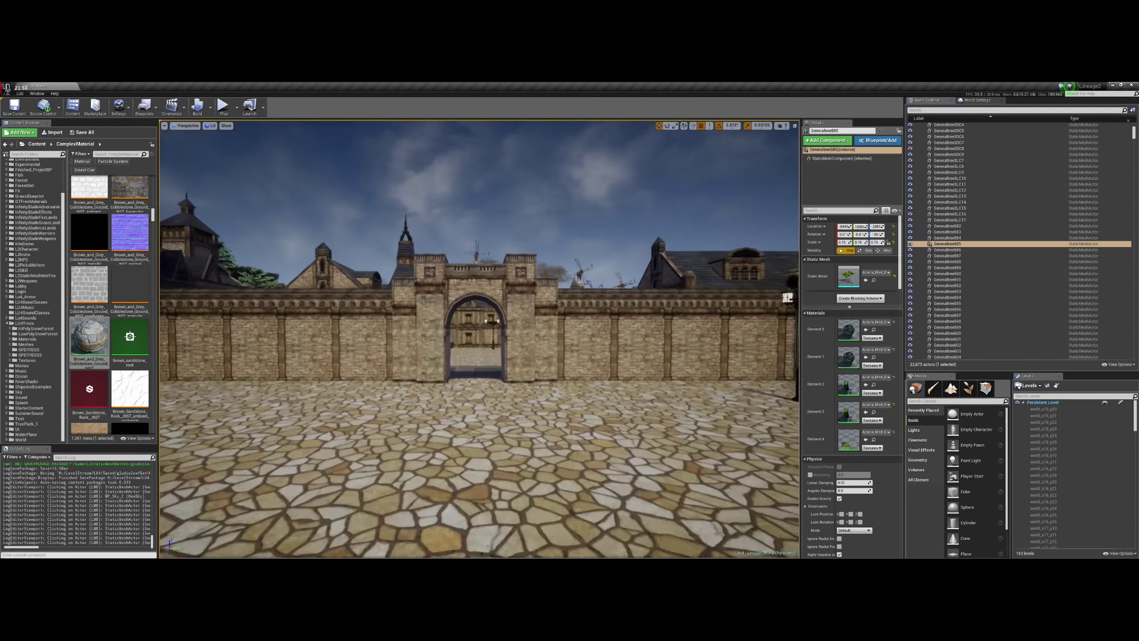
{"action": "key", "text": "Up"}
{"action": "key", "text": "Left"}
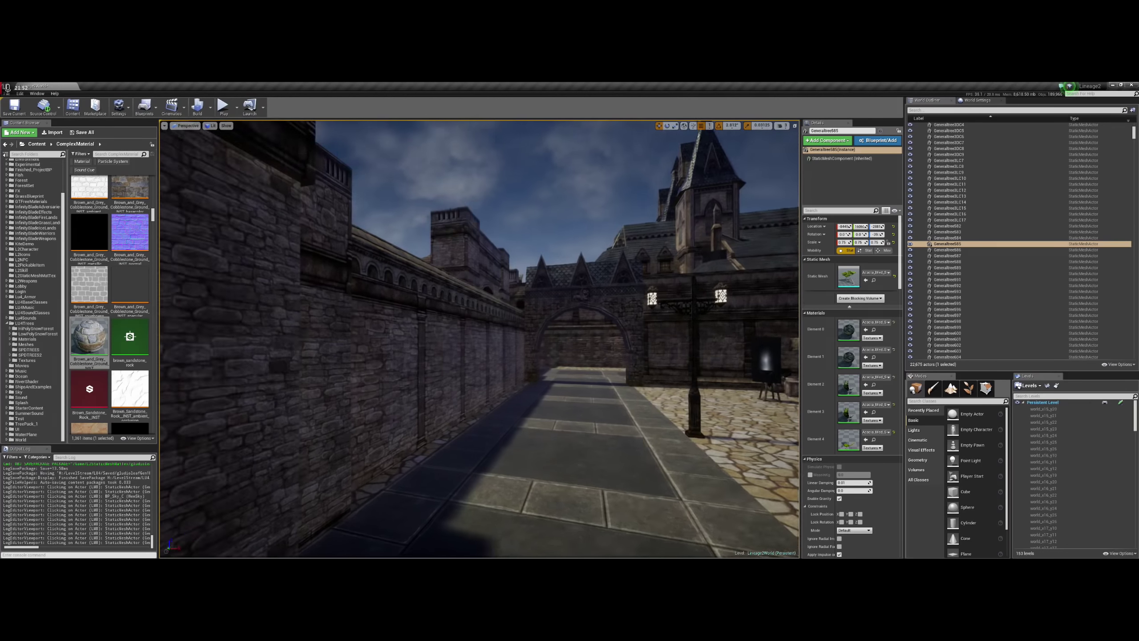
- Rise above the rooftops, then settle over the walled courtyard facing the castle
{"action": "key", "text": "Page_Up"}
{"action": "key", "text": "Right"}
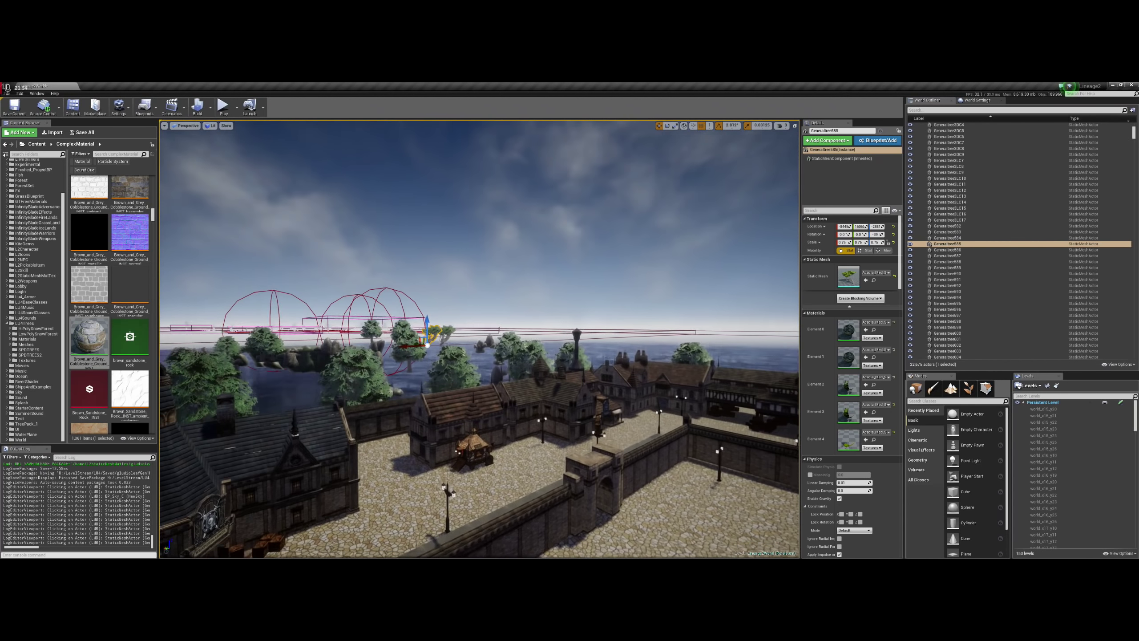
{"action": "key", "text": "Page_Down"}
{"action": "key", "text": "Right"}
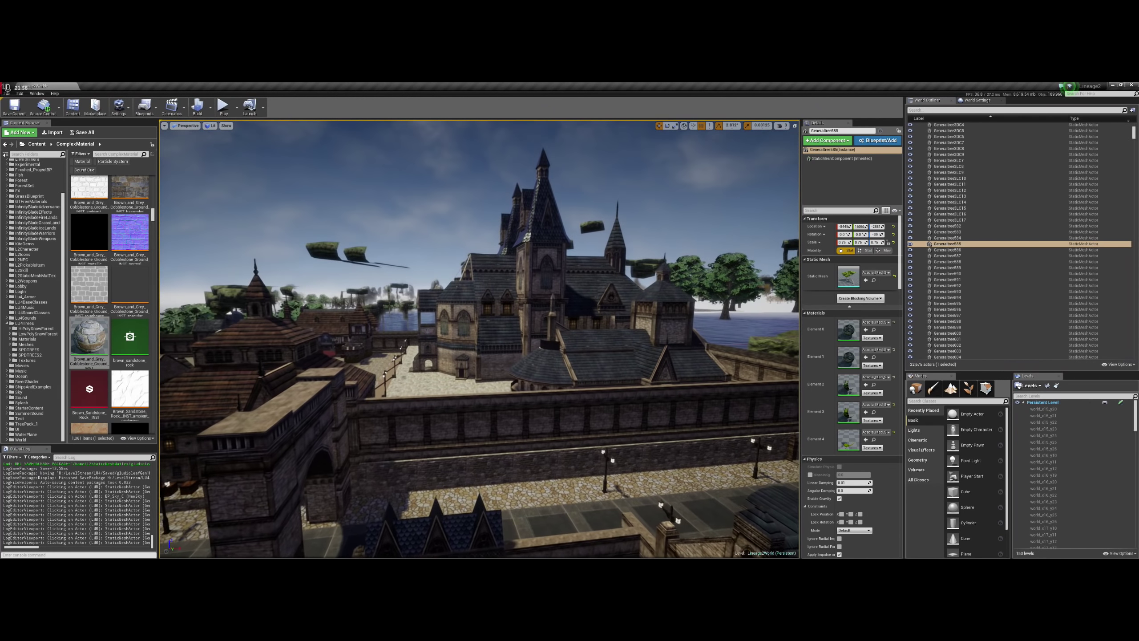
{"action": "scroll", "coordinate": [489, 219], "scroll_direction": "up", "scroll_amount": 1}
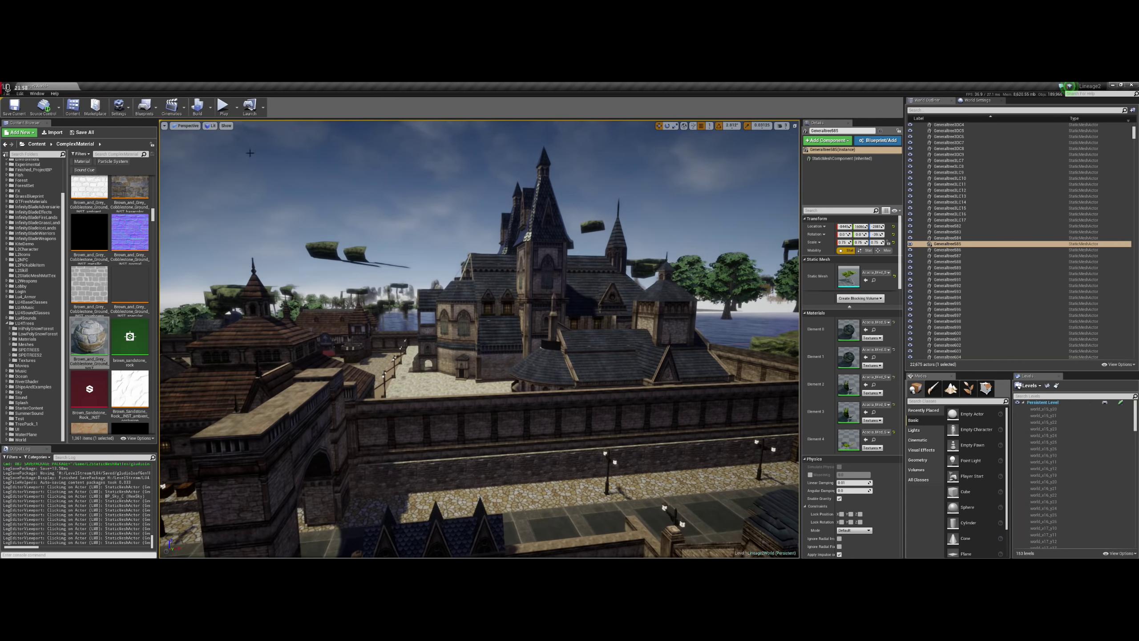
- Switch the viewport to Wireframe and select the castle tower GL_CH_out_obj_top2
{"action": "left_click", "coordinate": [211, 125]}
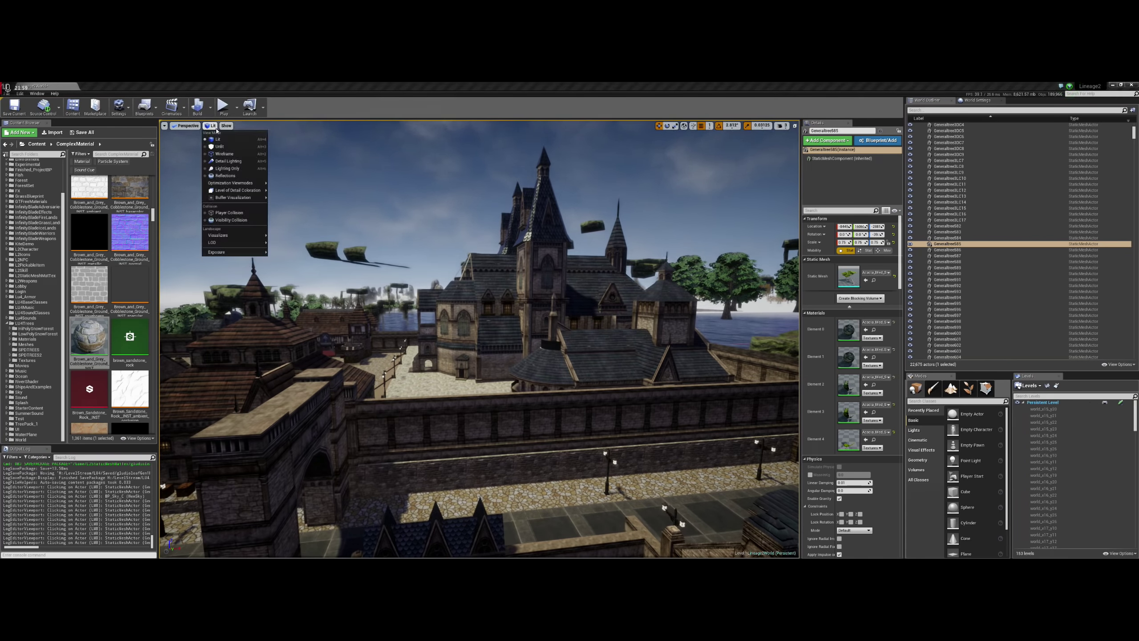
{"action": "left_click", "coordinate": [224, 154]}
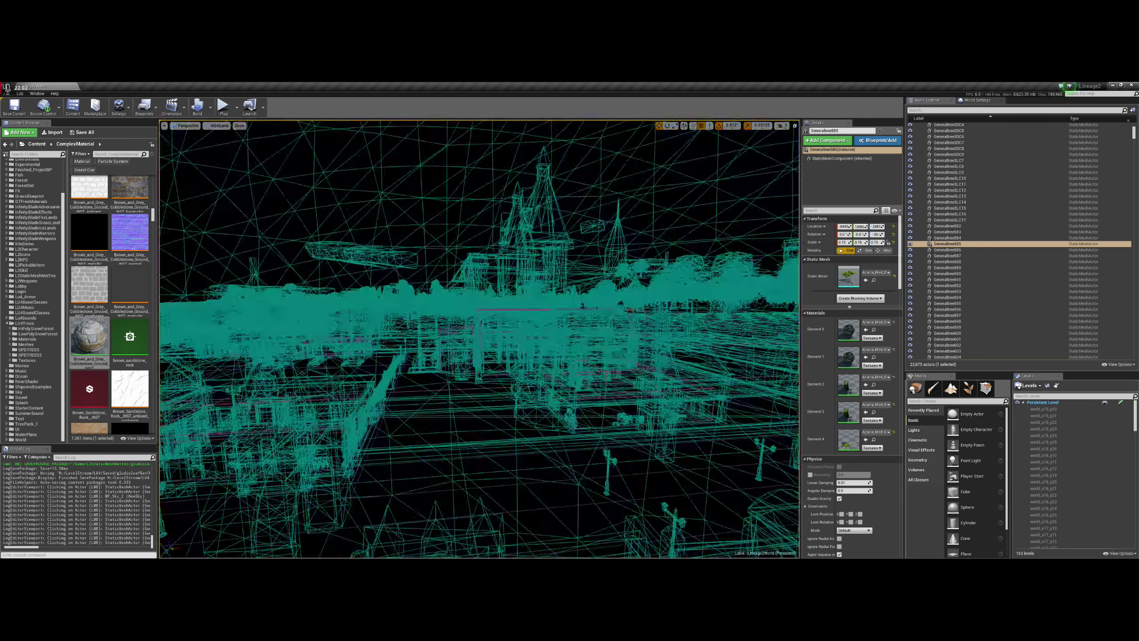
{"action": "right_click", "coordinate": [516, 252]}
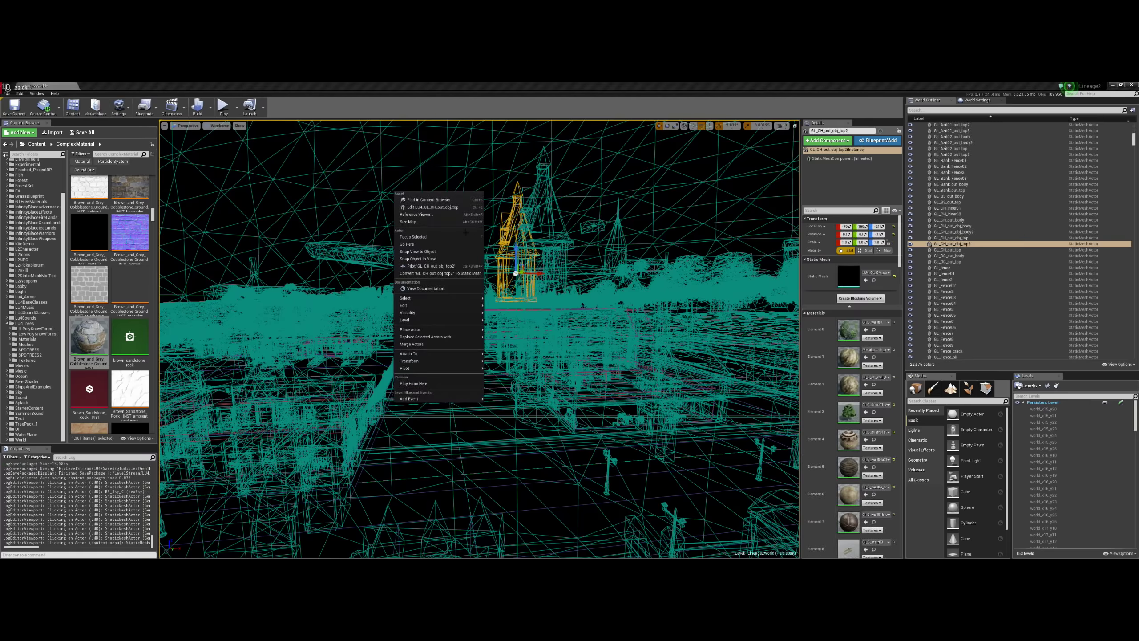
{"action": "left_click", "coordinate": [221, 128]}
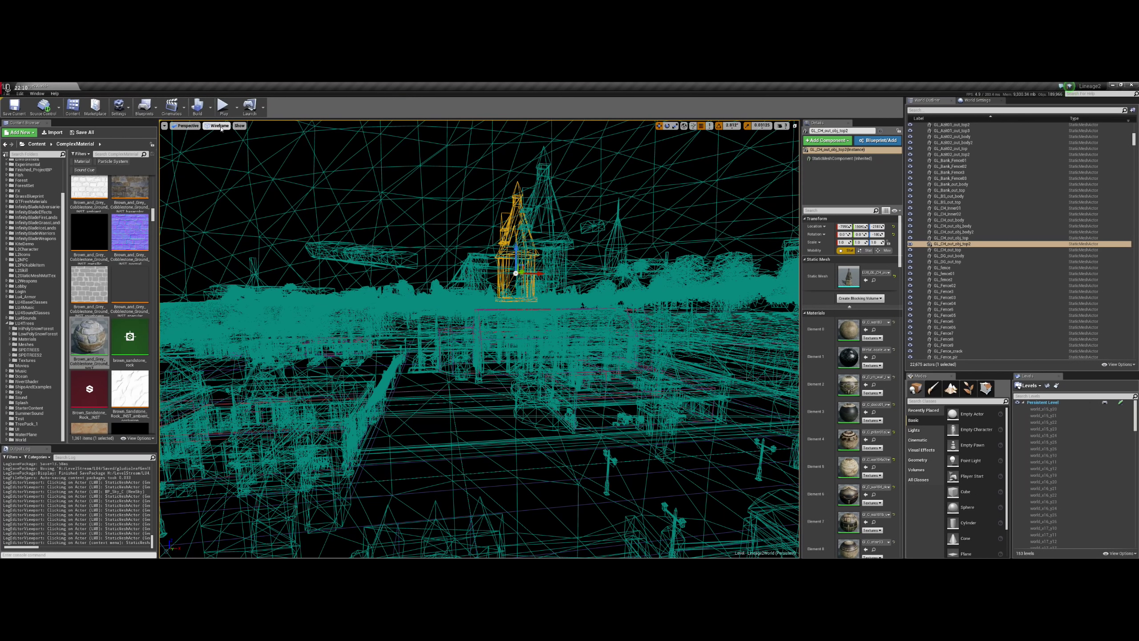
{"action": "left_click", "coordinate": [221, 128]}
- Return to Lit, raise camera speed from 3 to 6, and fly high above the lake
{"action": "left_click", "coordinate": [220, 139]}
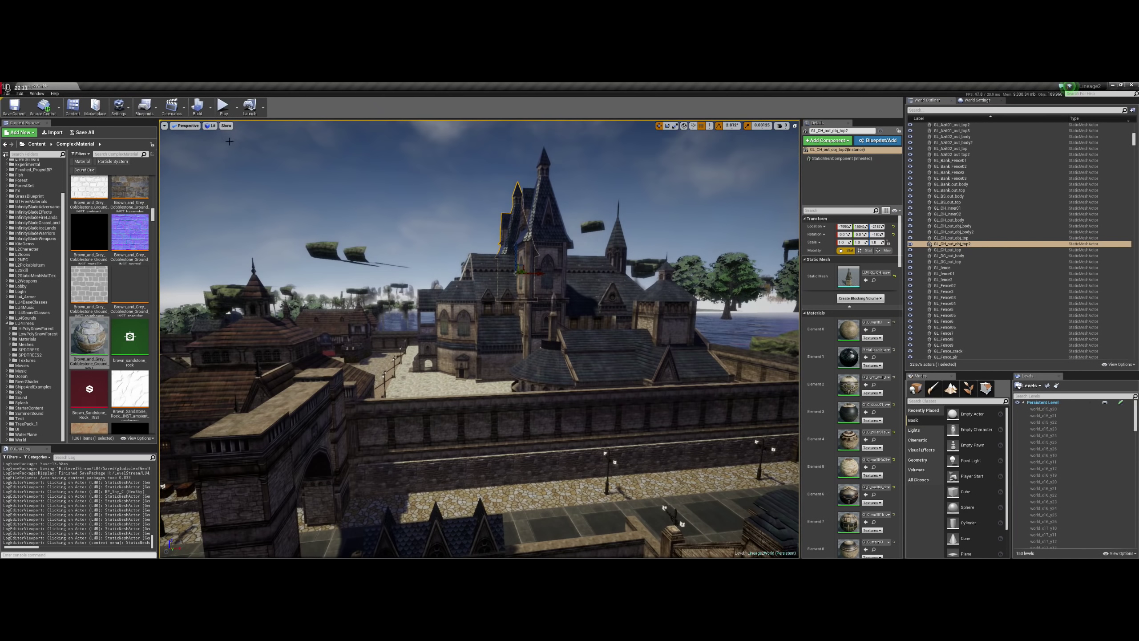
{"action": "right_click_drag", "start_coordinate": [479, 338], "coordinate": [478, 339]}
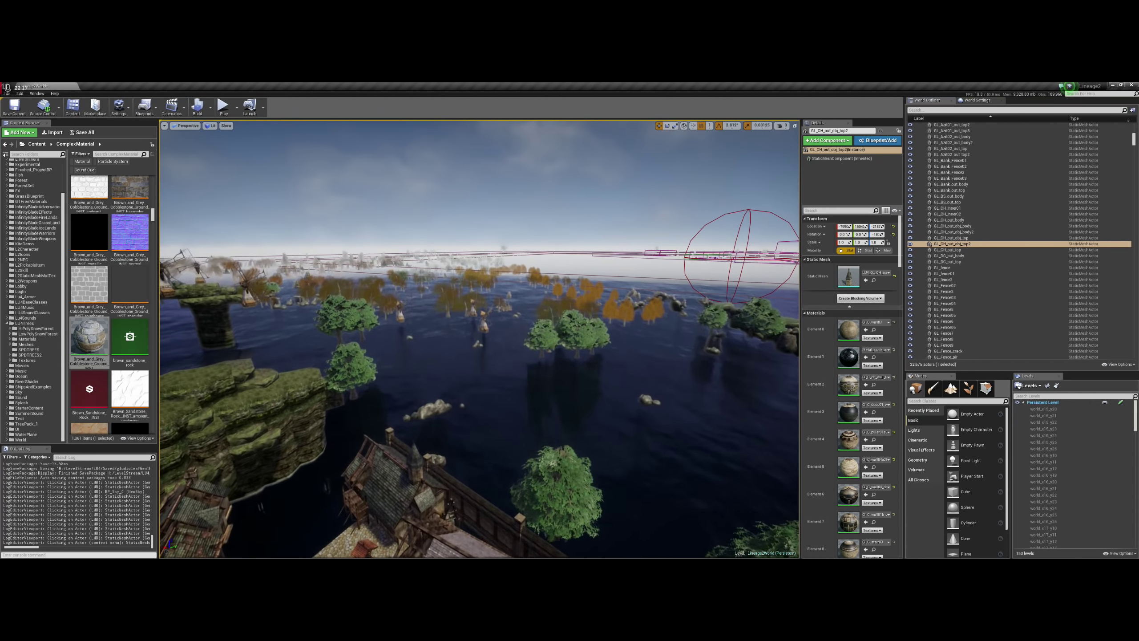
{"action": "left_click", "coordinate": [782, 125]}
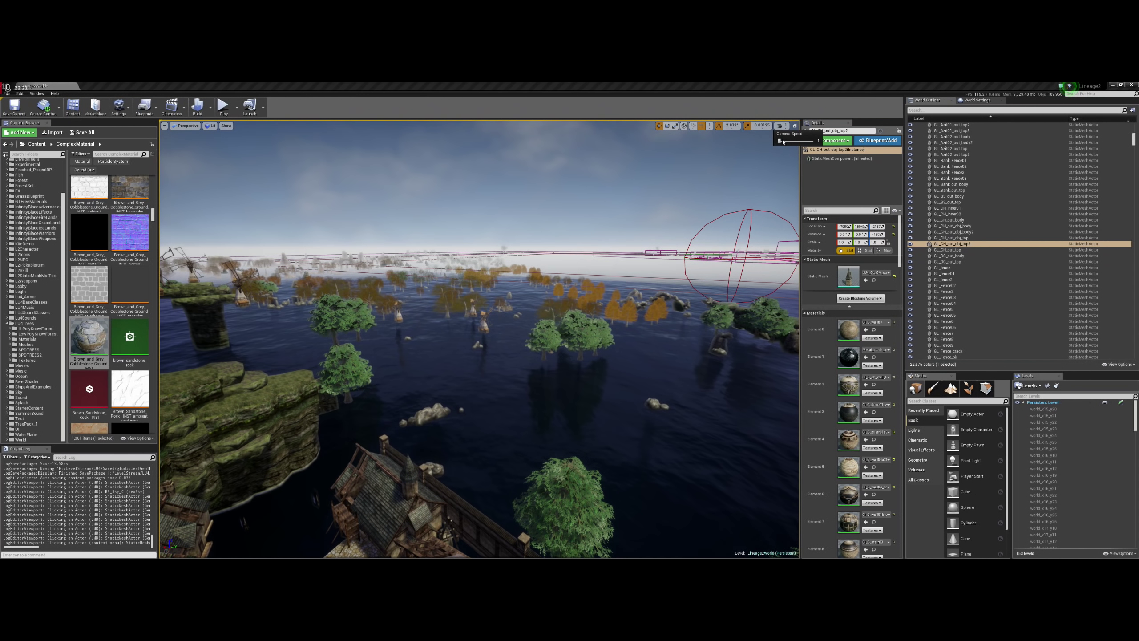
{"action": "left_click_drag", "start_coordinate": [788, 141], "coordinate": [807, 141]}
{"action": "mouse_move", "coordinate": [586, 252]}
{"action": "right_mouse_down"}
{"action": "mouse_move", "coordinate": [586, 269]}
{"action": "mouse_move", "coordinate": [586, 251]}
{"action": "right_mouse_up"}
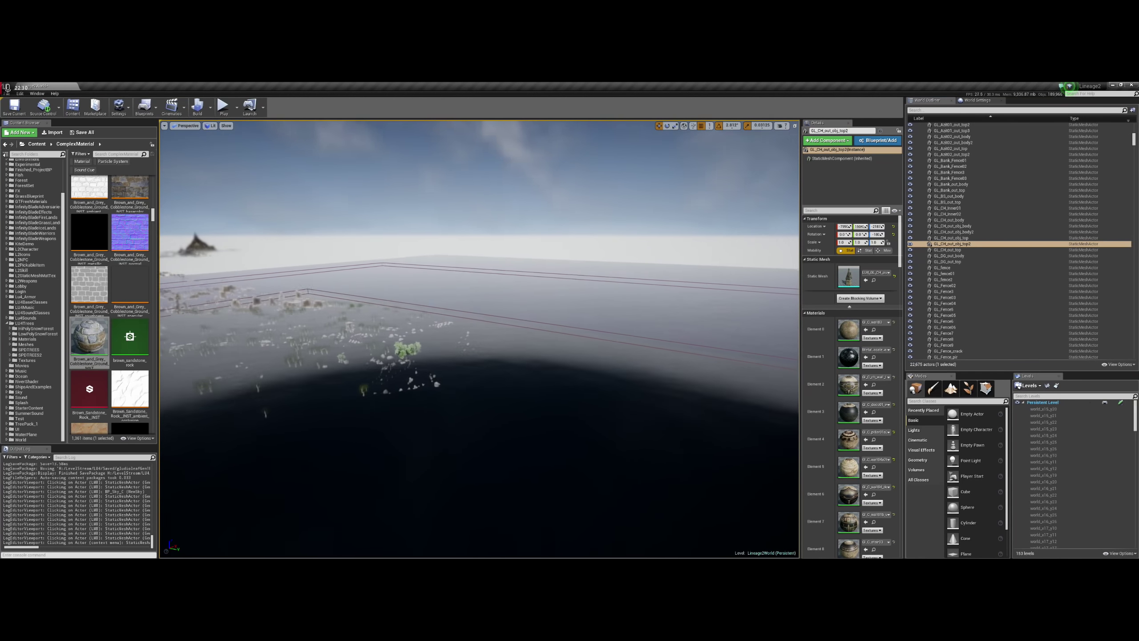
- Fly past the selected actor out over the open water, then refocus on the roof actor with F
{"action": "scroll", "coordinate": [479, 339], "scroll_direction": "down", "scroll_amount": 5}
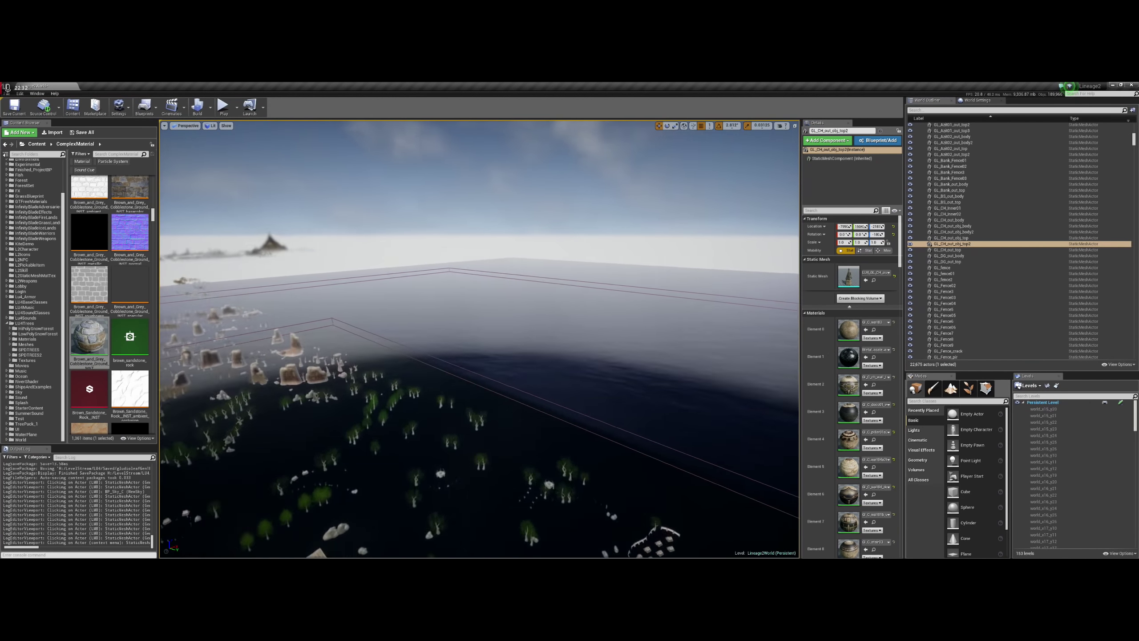
{"action": "scroll", "coordinate": [479, 338], "scroll_direction": "down", "scroll_amount": 5}
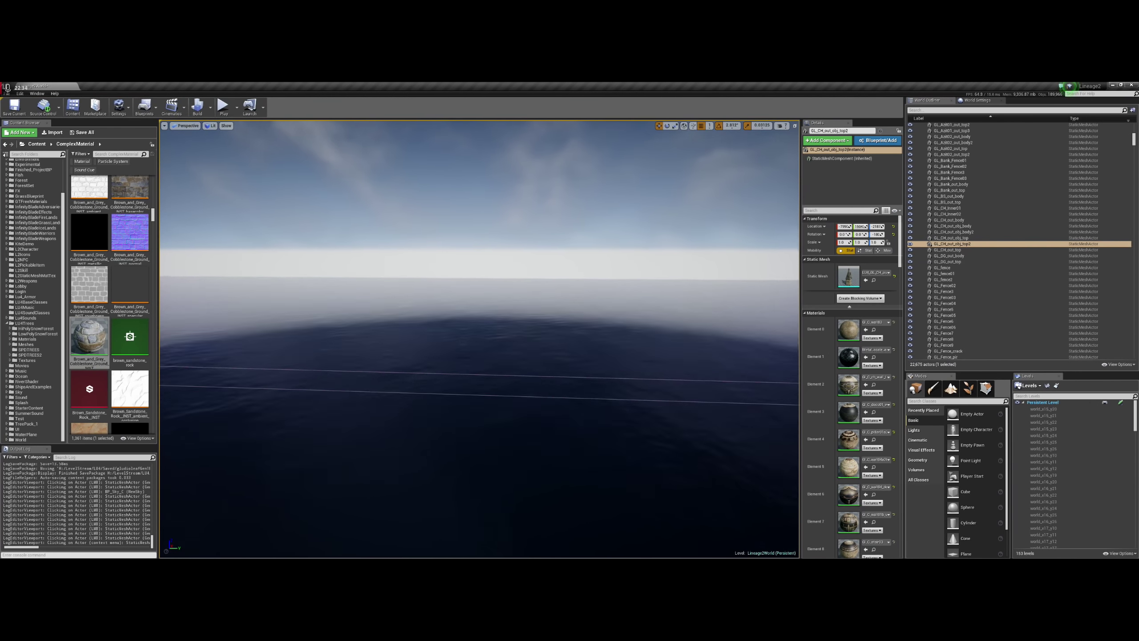
{"action": "scroll", "coordinate": [479, 339], "scroll_direction": "up", "scroll_amount": 5}
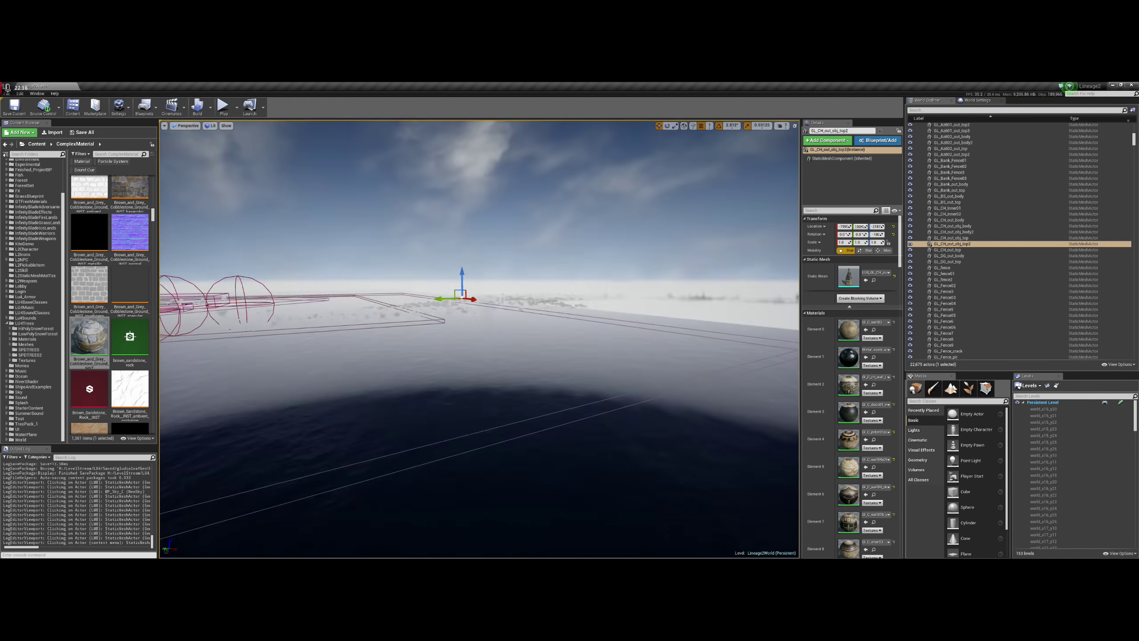
{"action": "scroll", "coordinate": [479, 339], "scroll_direction": "up", "scroll_amount": 5}
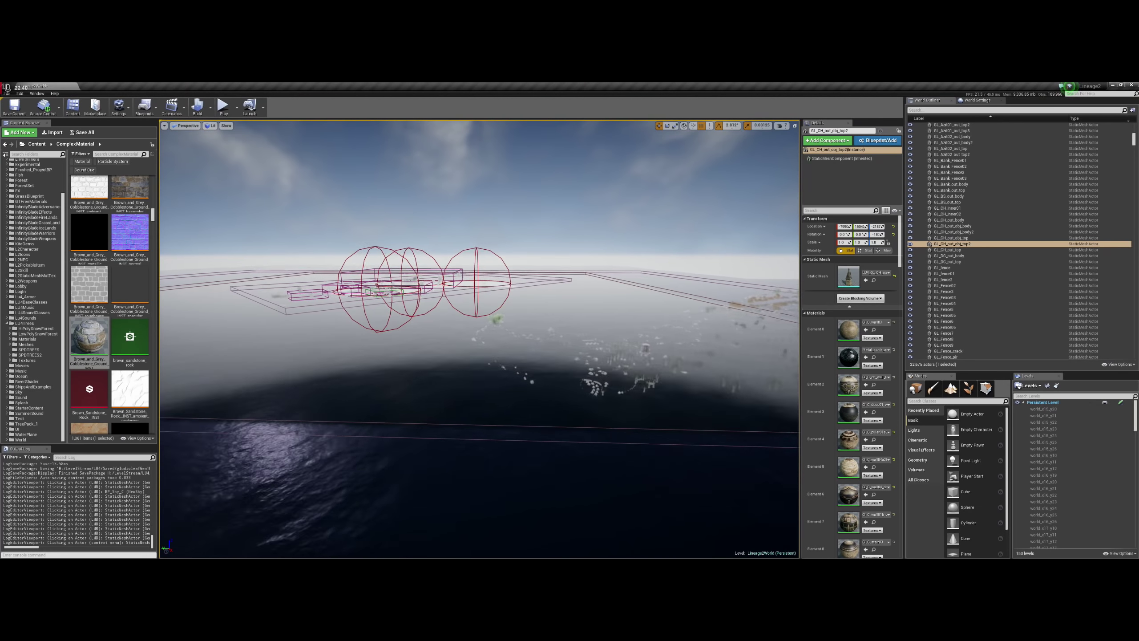
{"action": "right_click_drag", "start_coordinate": [479, 339], "coordinate": [538, 339]}
{"action": "right_click_drag", "start_coordinate": [585, 253], "coordinate": [573, 254]}
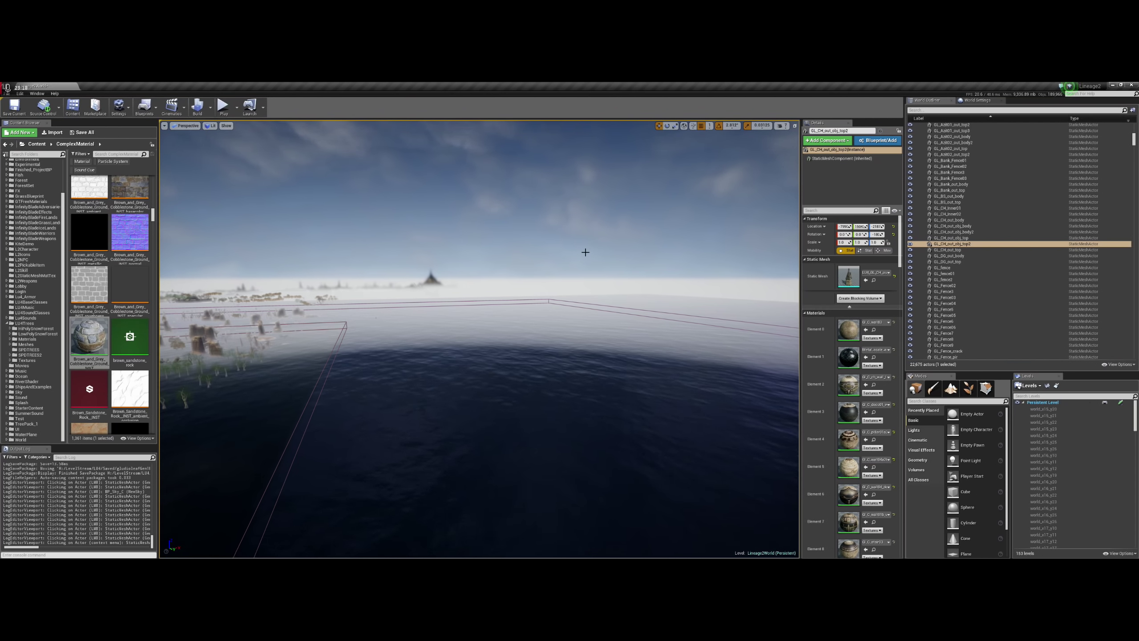
{"action": "key", "text": "f"}
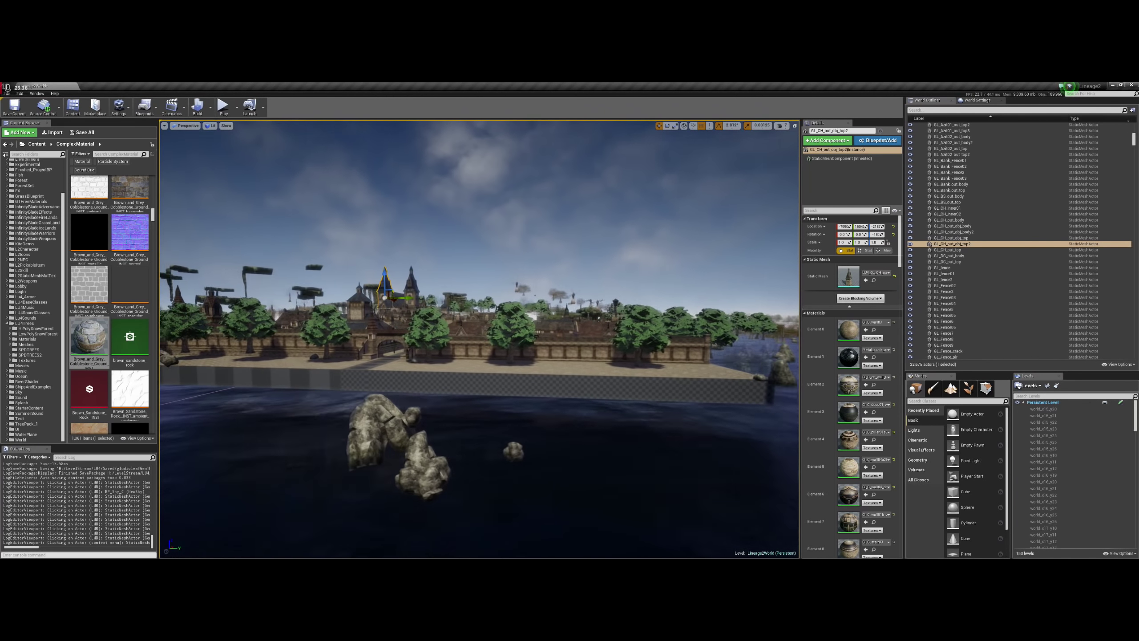
- Dismiss the taskbar window previews, keeping the editor tiled beside the LOD/overdraw/culling sketch
{"action": "mouse_move", "coordinate": [1, 303]}
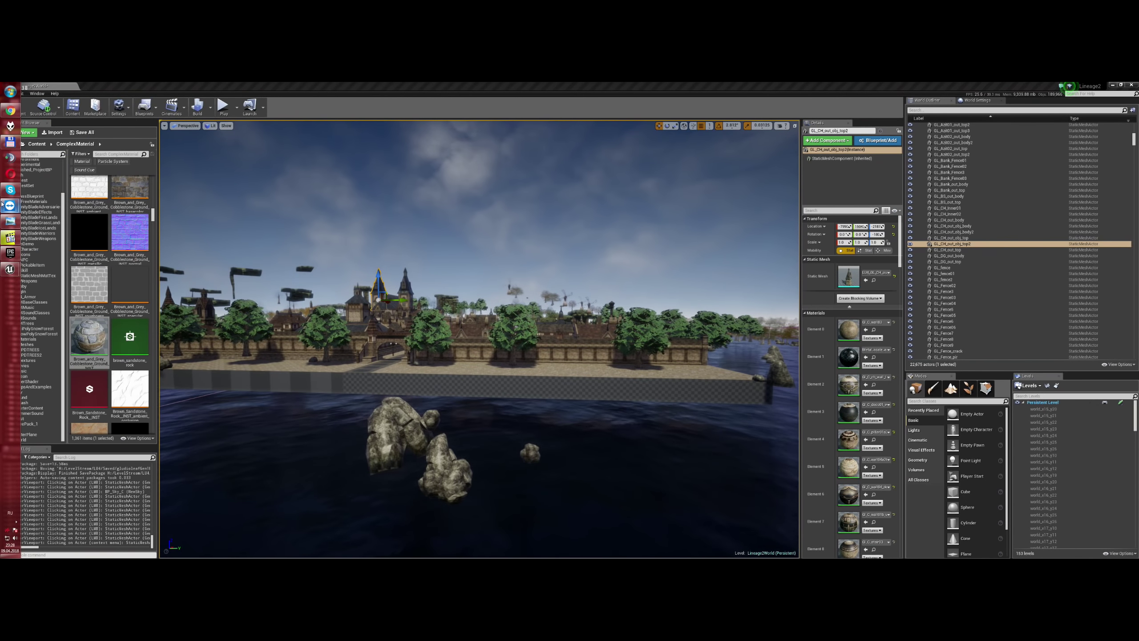
{"action": "mouse_move", "coordinate": [10, 206]}
{"action": "left_click", "coordinate": [79, 230]}
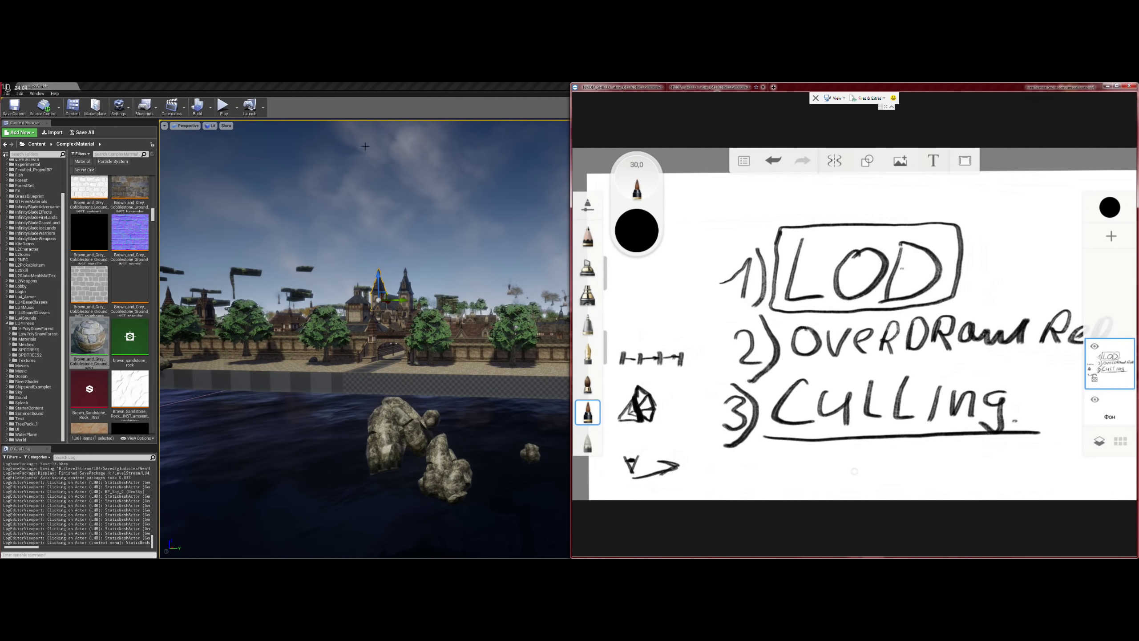
- Restore the hand-drawn subsystem node diagram in Photo Viewer on the left half
{"action": "mouse_move", "coordinate": [2, 193]}
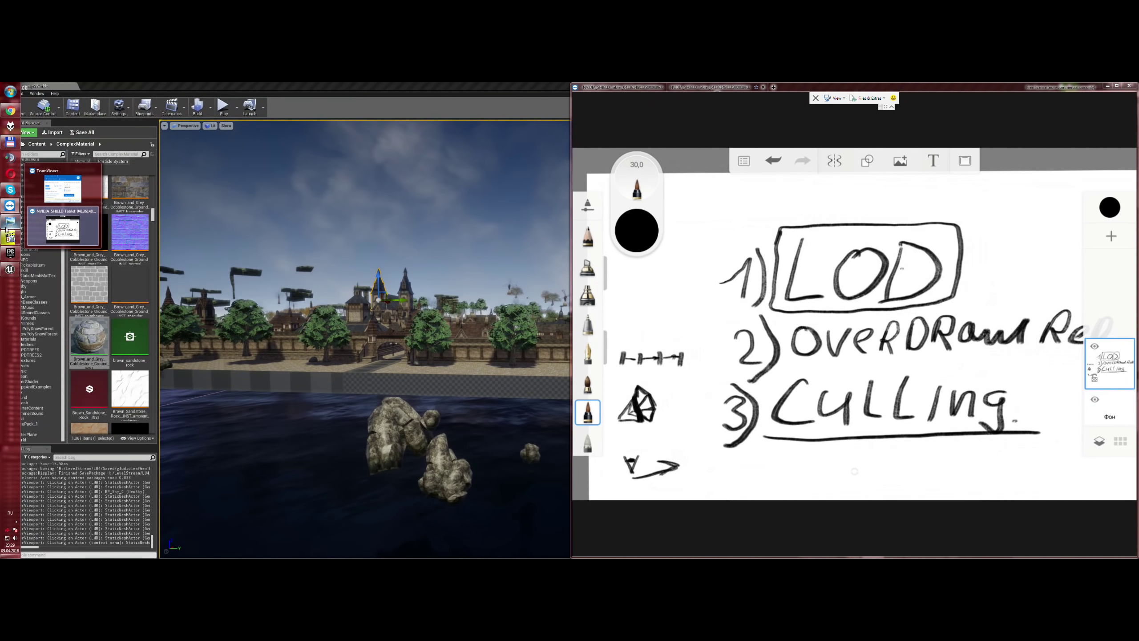
{"action": "left_click", "coordinate": [10, 220]}
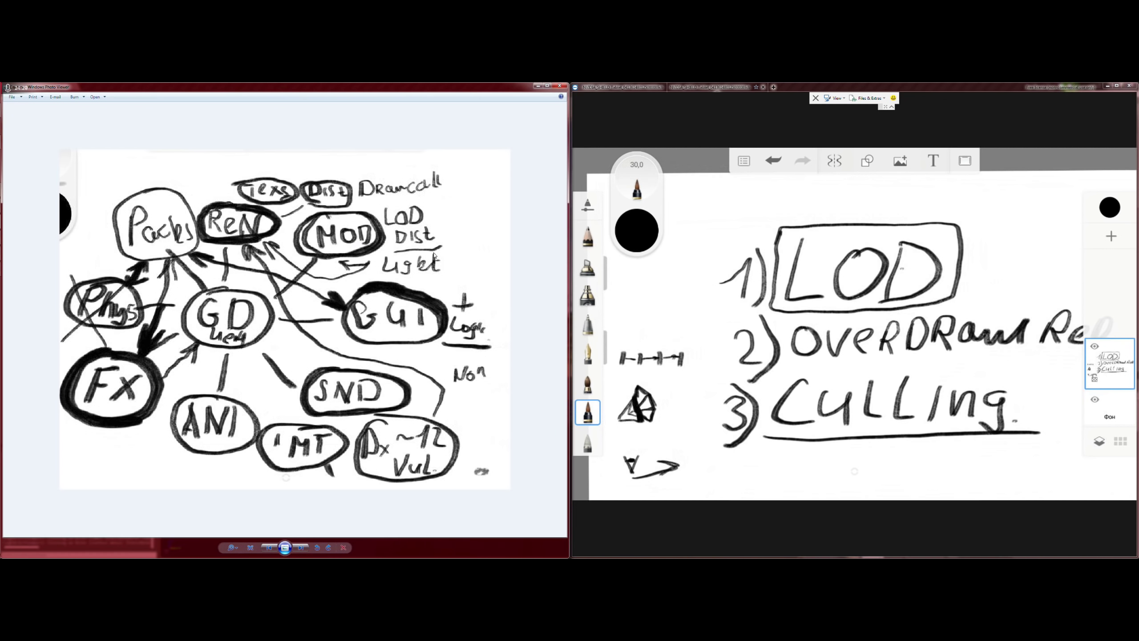
- Minimize the node diagram so the Unreal Editor fills the screen again
{"action": "left_click", "coordinate": [536, 85]}
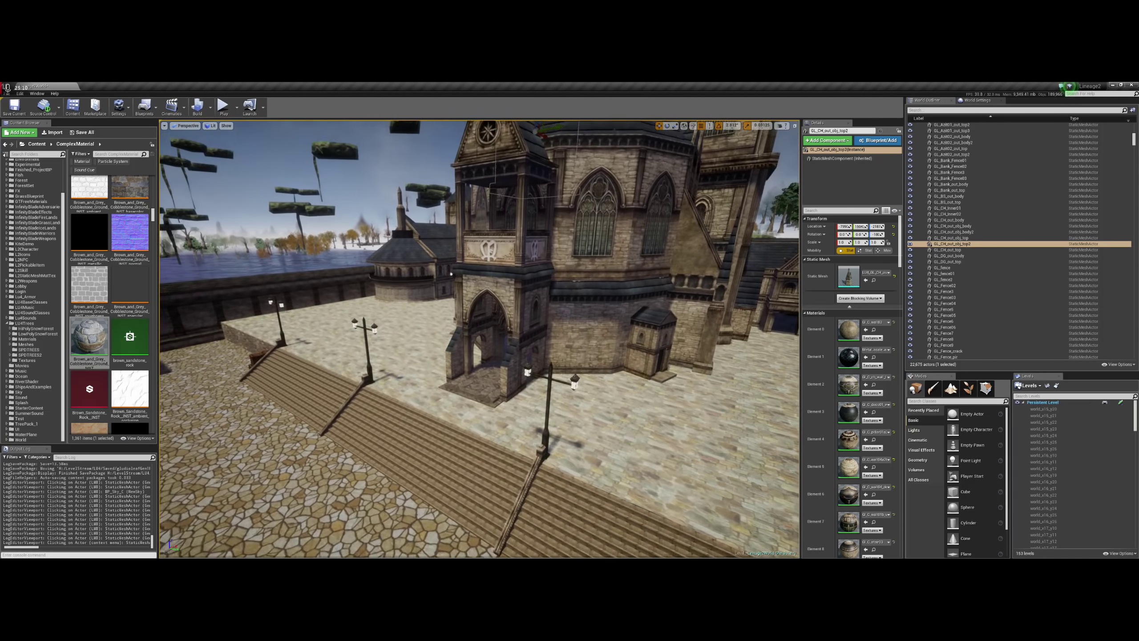
- Fly through the hall's wooden interior and the town squares to overlook the walled courtyard
{"action": "left_click", "coordinate": [783, 125]}
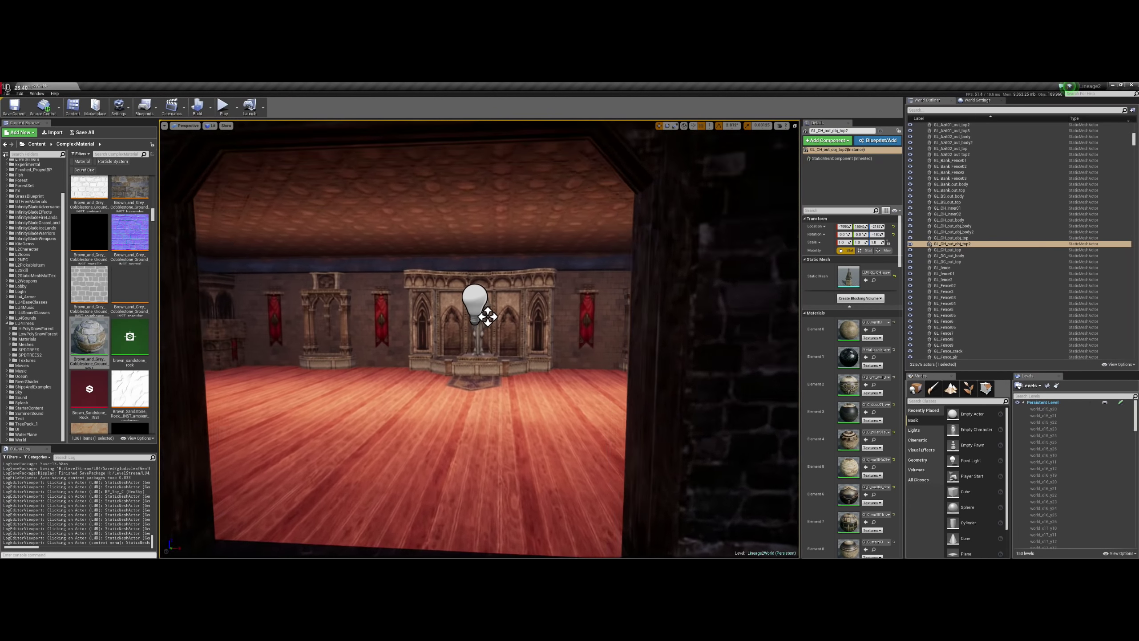
{"action": "mouse_move", "coordinate": [497, 304]}
{"action": "right_mouse_down"}
{"action": "mouse_move", "coordinate": [496, 341]}
{"action": "mouse_move", "coordinate": [440, 314]}
{"action": "right_mouse_up"}
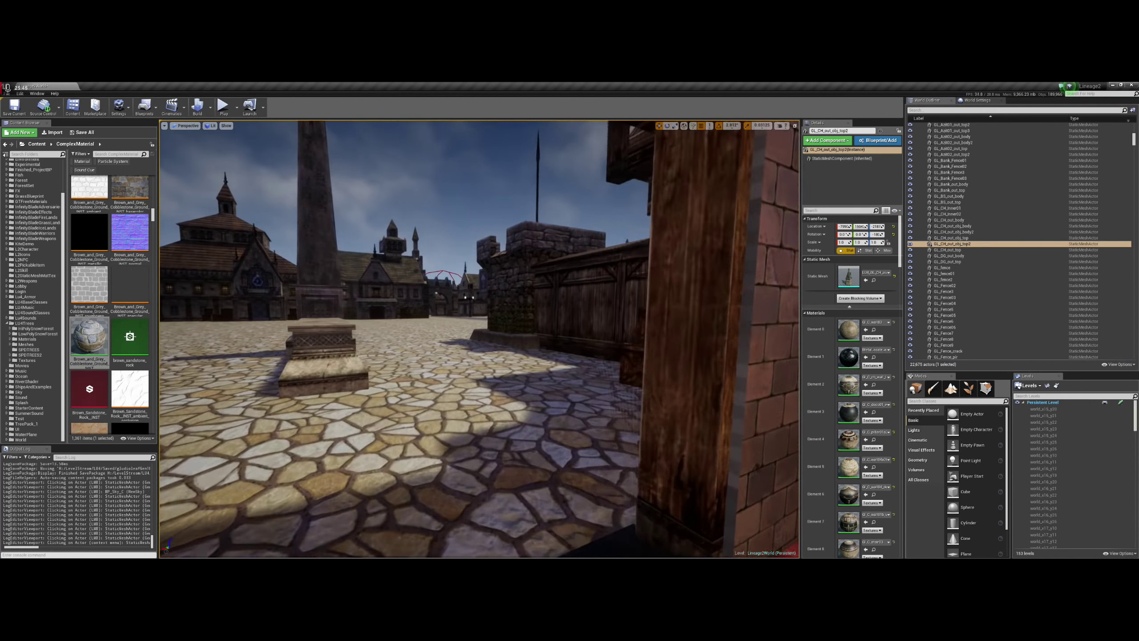
{"action": "right_click_drag", "start_coordinate": [497, 304], "coordinate": [471, 305]}
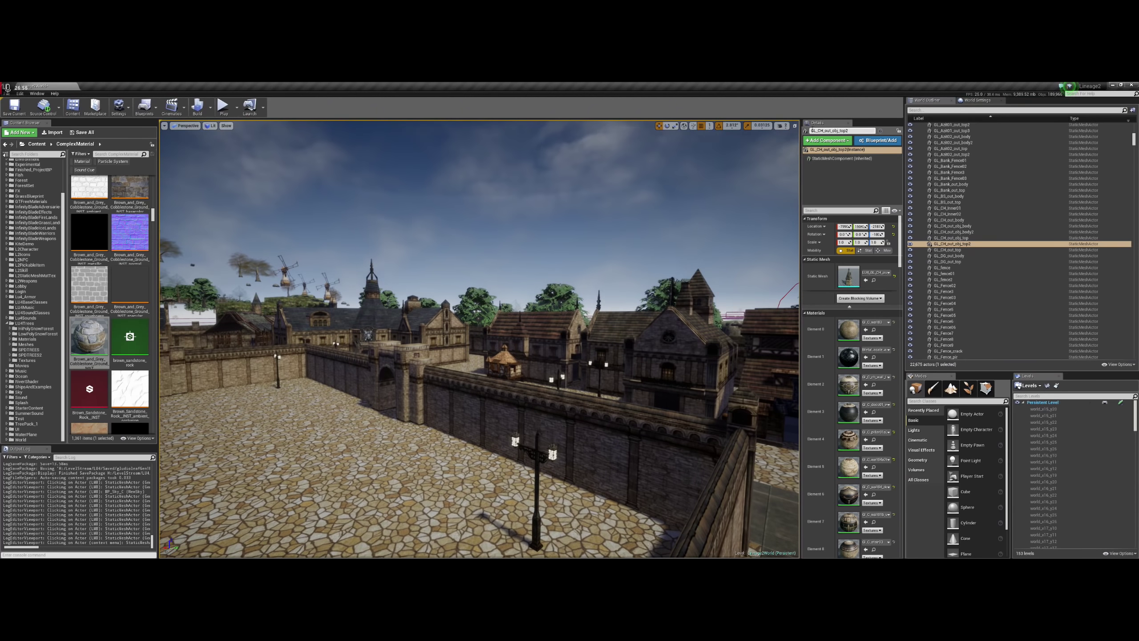
- Set camera speed from 2 to 4 and fly forward over the town toward the water
{"action": "left_click", "coordinate": [782, 126]}
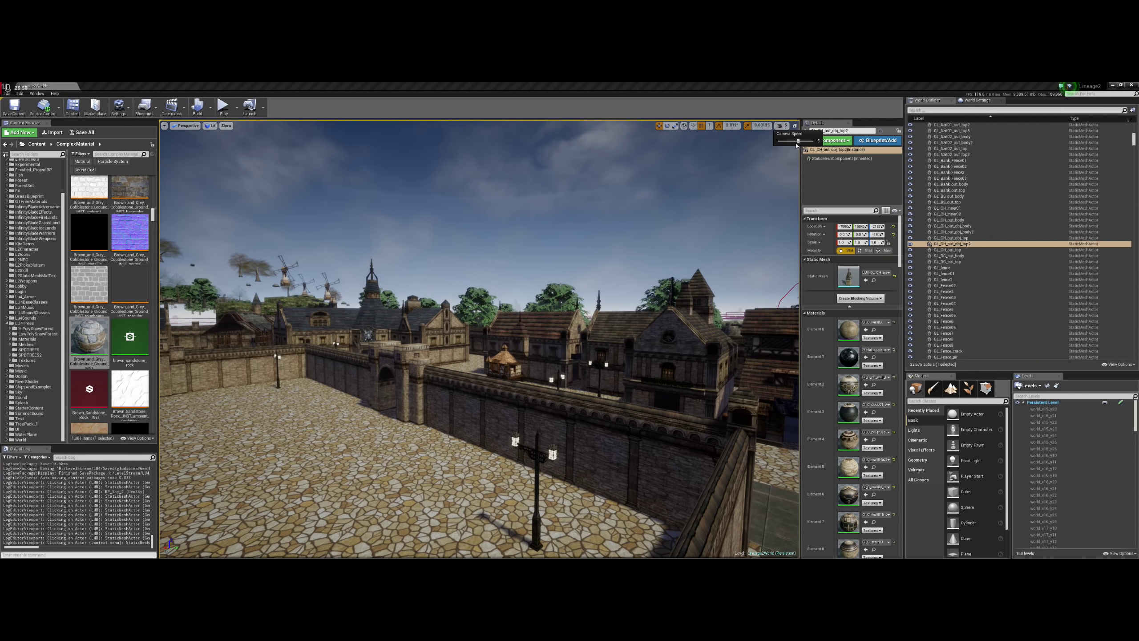
{"action": "left_click", "coordinate": [794, 142]}
{"action": "right_click_drag", "start_coordinate": [696, 191], "coordinate": [691, 193]}
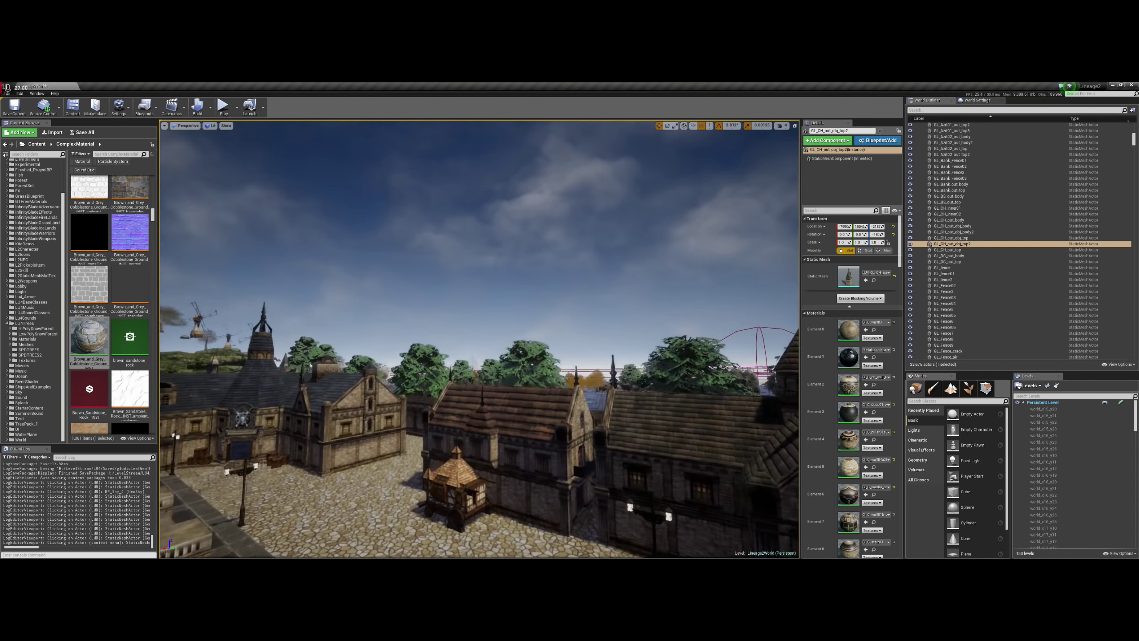
{"action": "right_click_drag", "start_coordinate": [380, 138], "coordinate": [380, 138]}
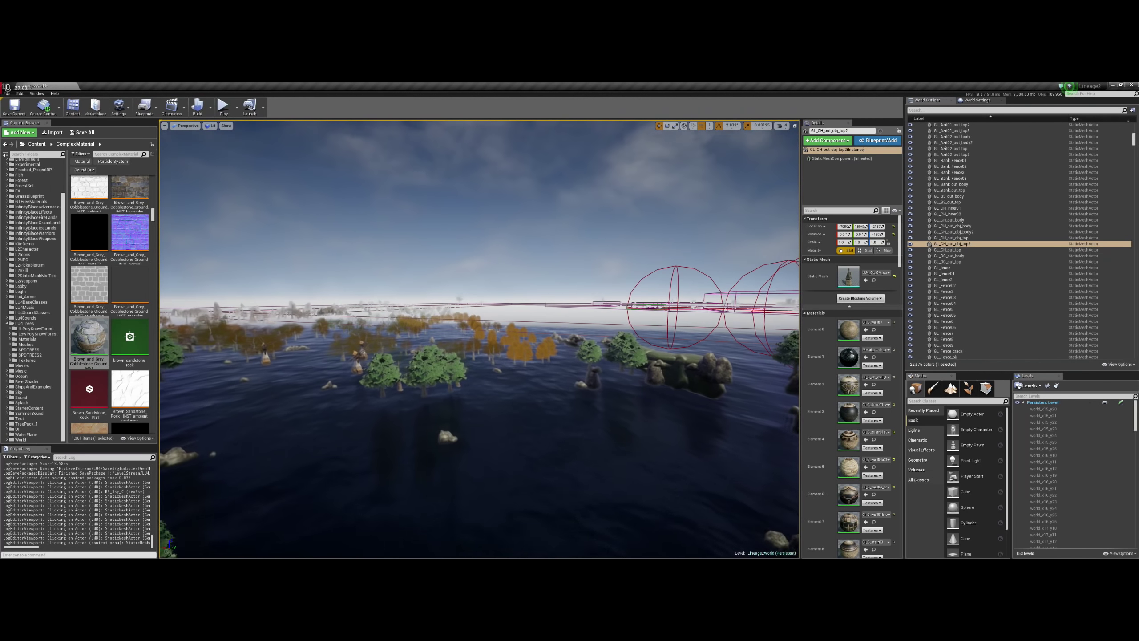
- Hide all static meshes in the viewport and switch to Unlit rendering
{"action": "left_click", "coordinate": [226, 125]}
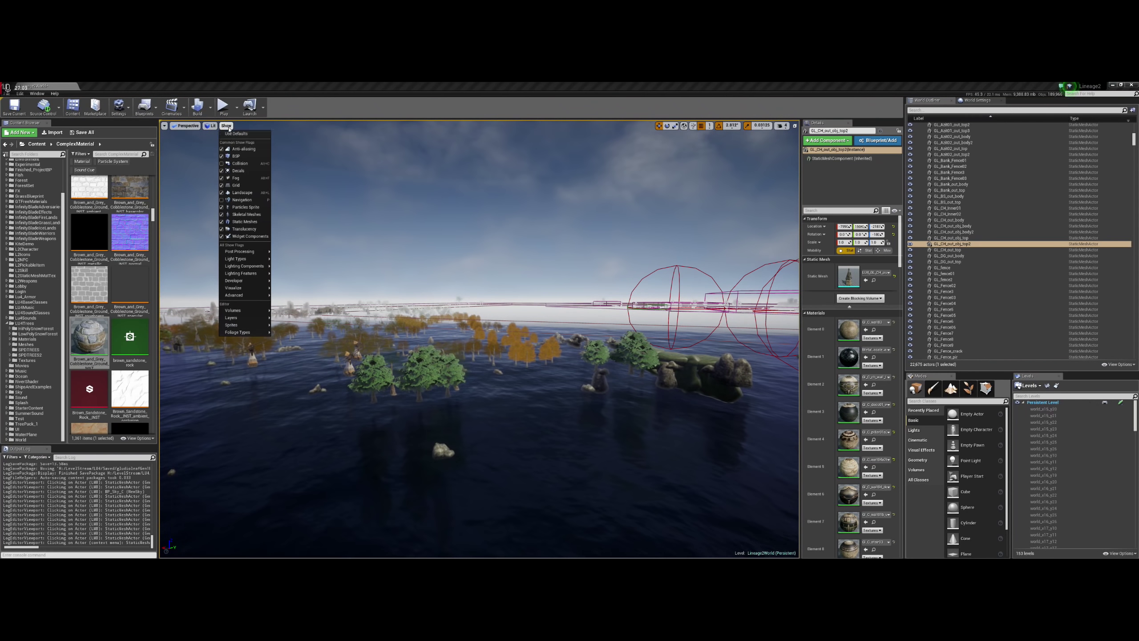
{"action": "left_click", "coordinate": [249, 222]}
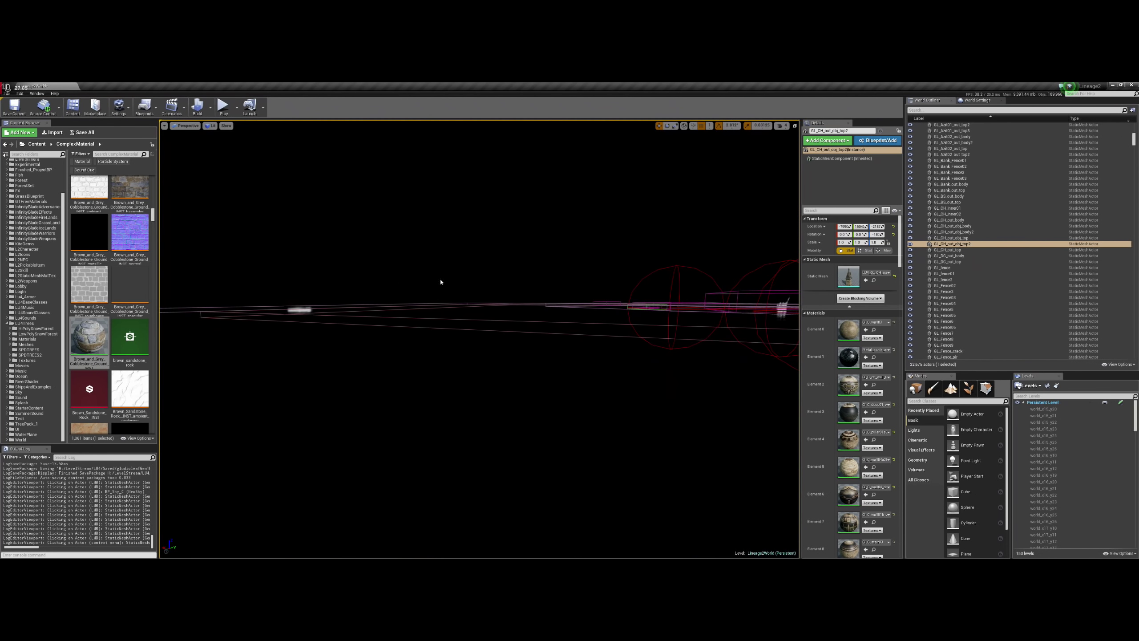
{"action": "key", "text": "alt+3"}
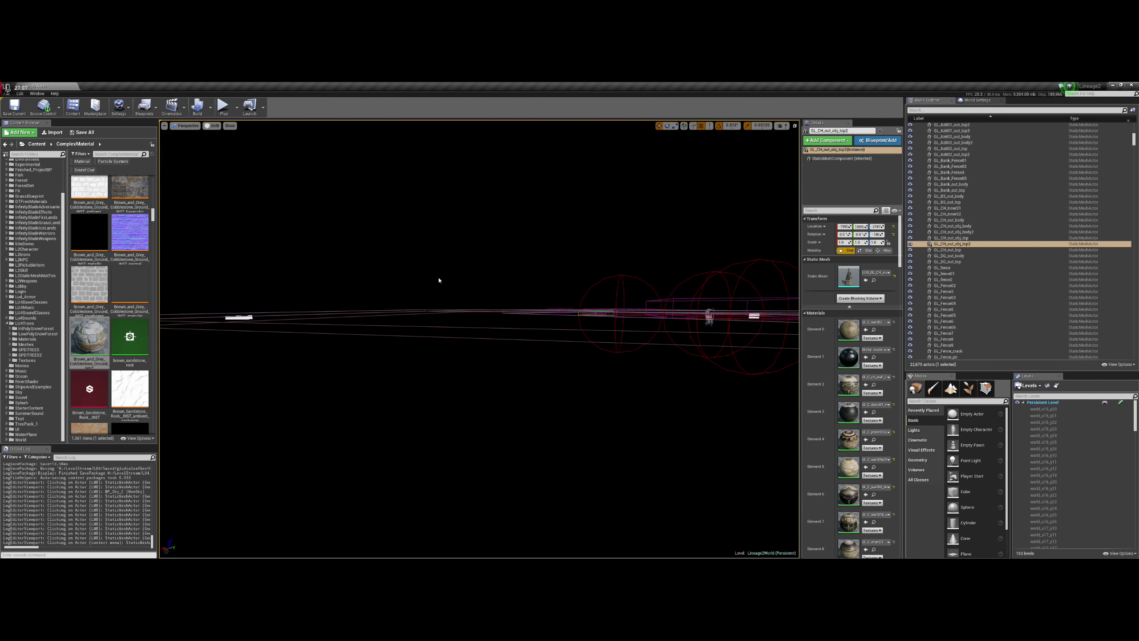
{"action": "key", "text": "f"}
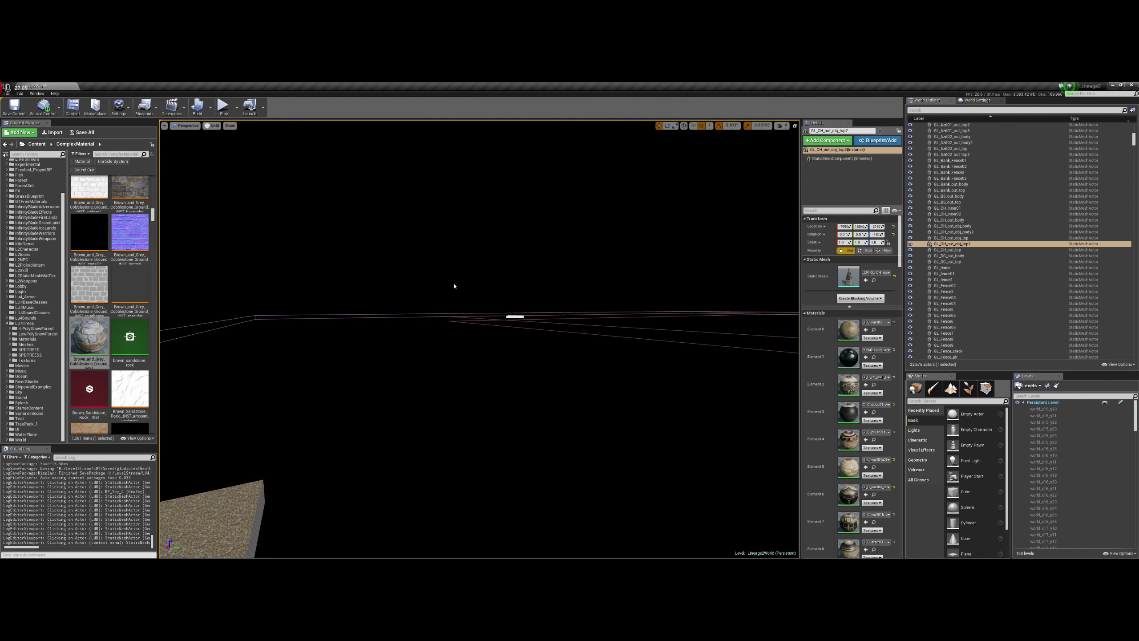
- Switch to Wireframe and frame the camera on a selected BSP wall brush
{"action": "key", "text": "alt+2"}
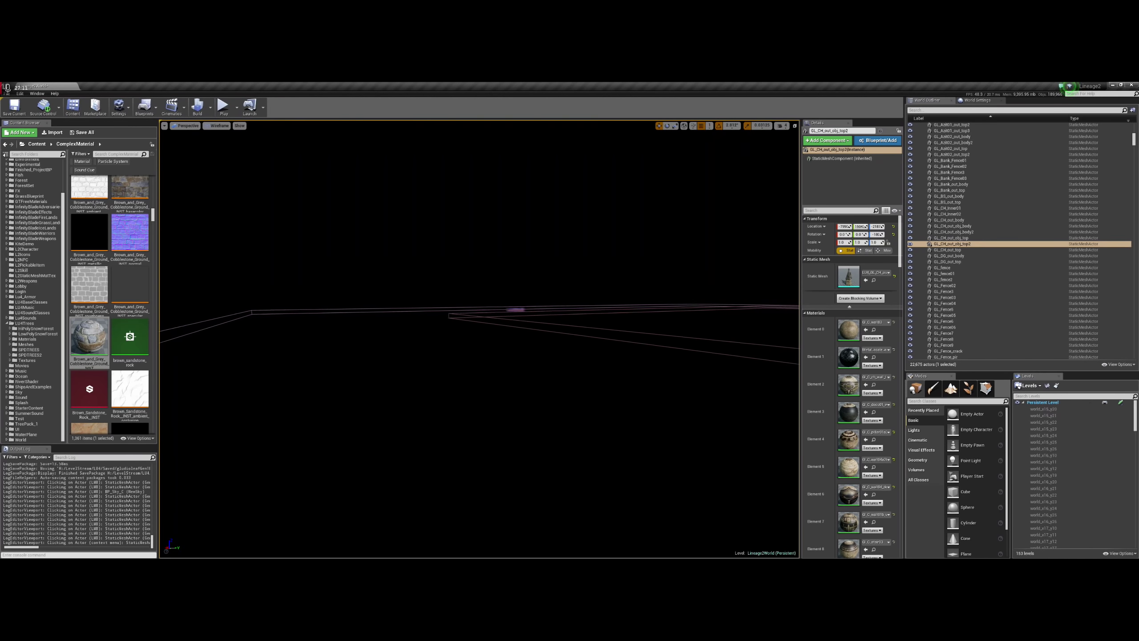
{"action": "left_click_drag", "start_coordinate": [507, 323], "coordinate": [508, 323]}
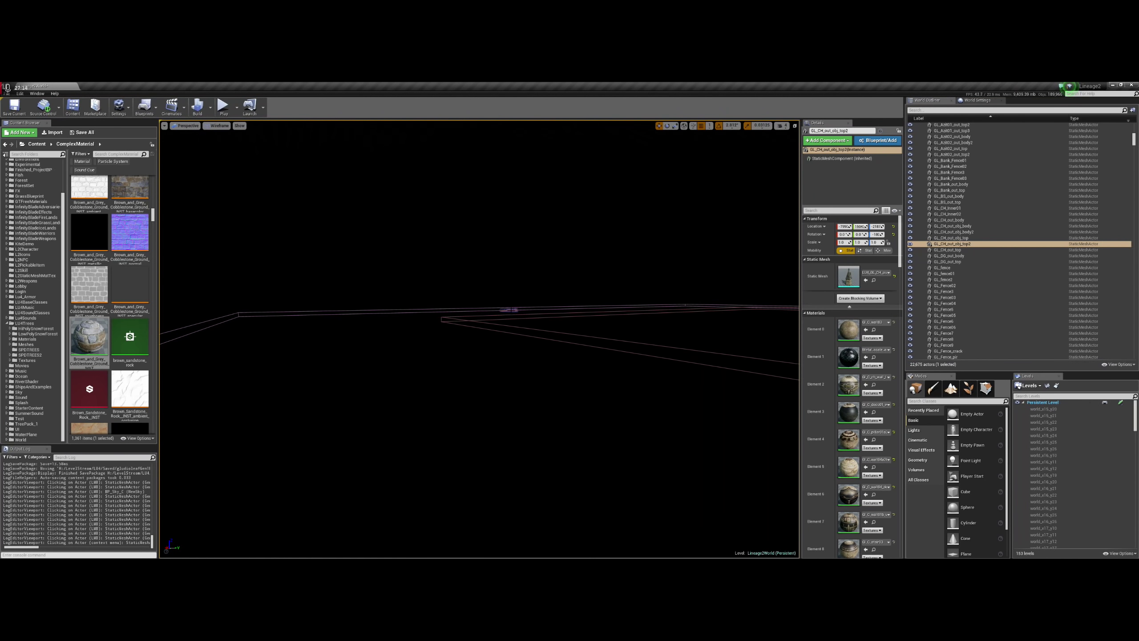
{"action": "left_click", "coordinate": [507, 311]}
{"action": "key", "text": "f"}
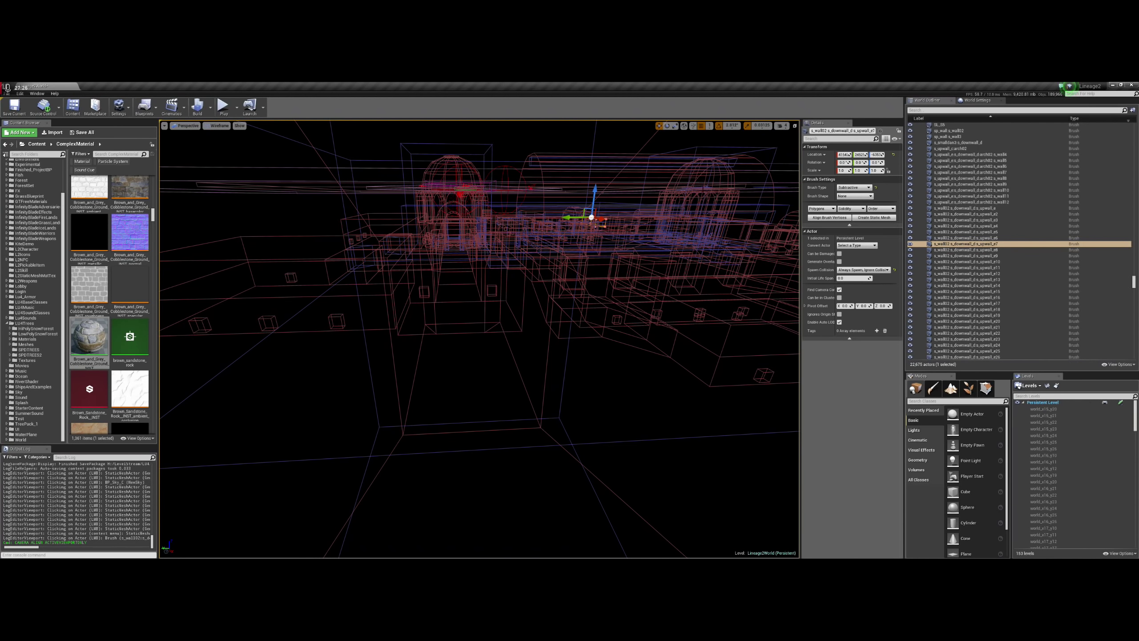
- Switch to Unlit, fly down the checkered corridor, and re-enable static meshes while touring the BSP rooms
{"action": "key", "text": "alt+3"}
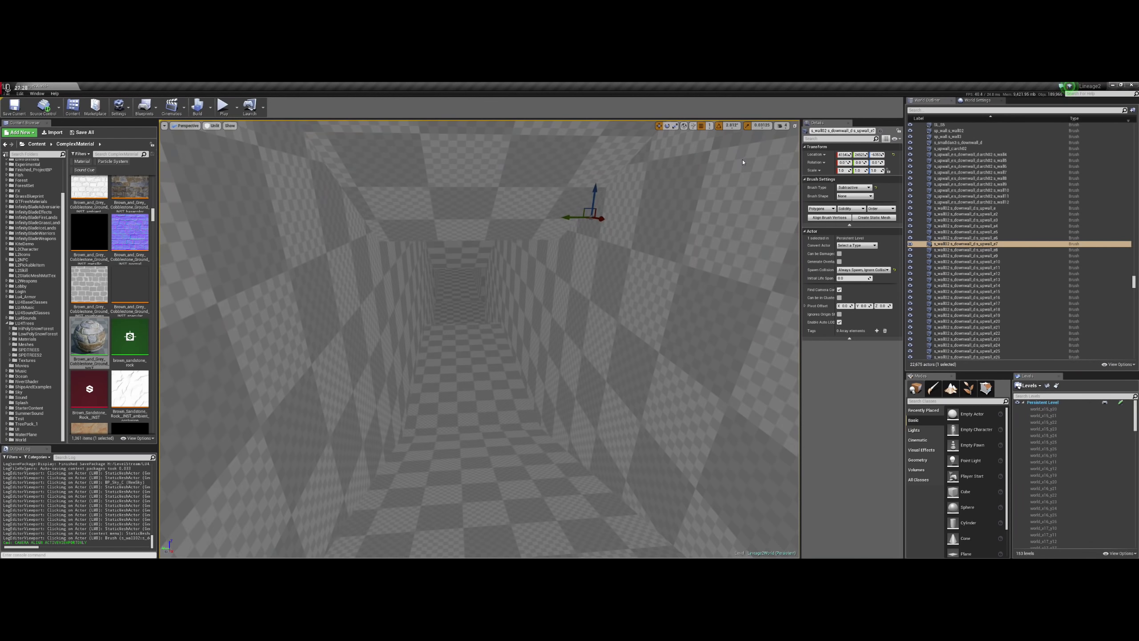
{"action": "right_click_drag", "start_coordinate": [508, 302], "coordinate": [507, 302]}
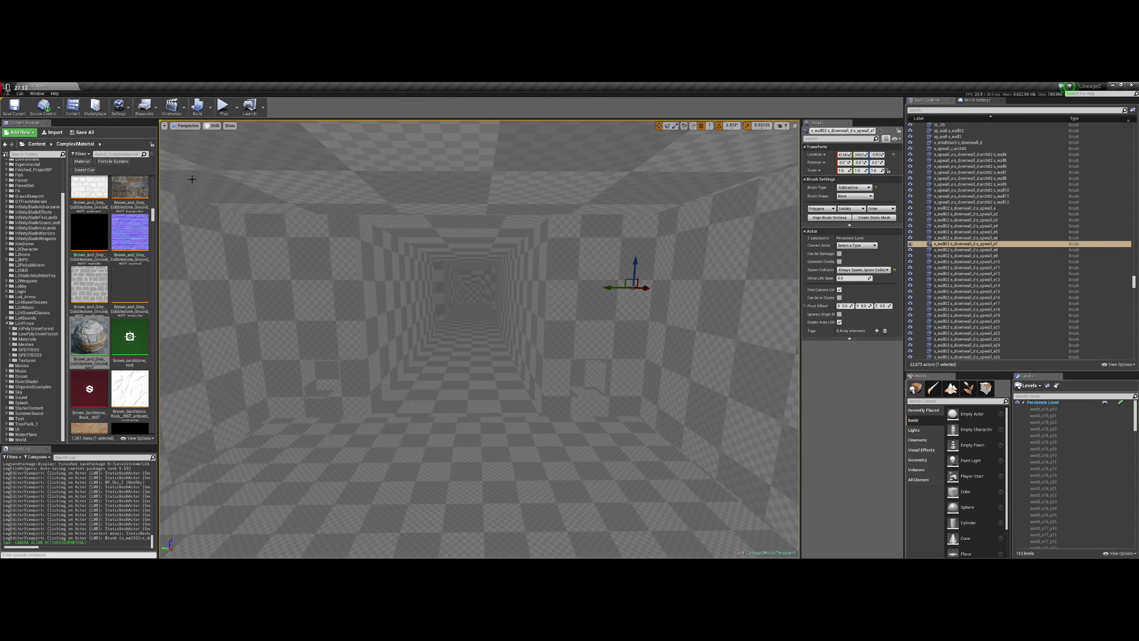
{"action": "left_click", "coordinate": [230, 126]}
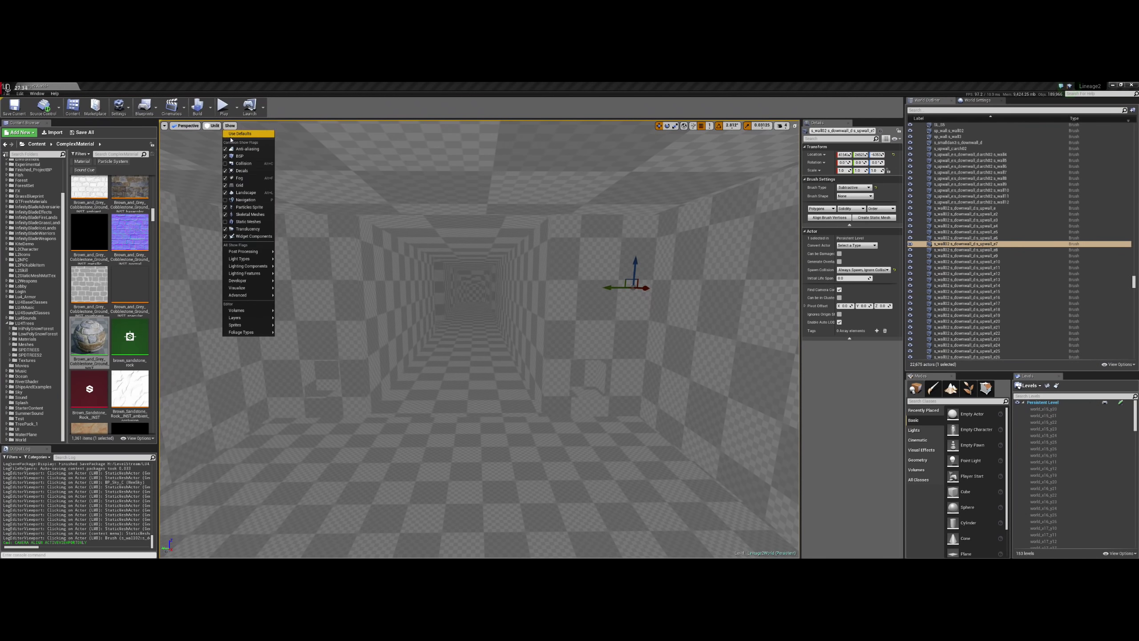
{"action": "left_click", "coordinate": [236, 222]}
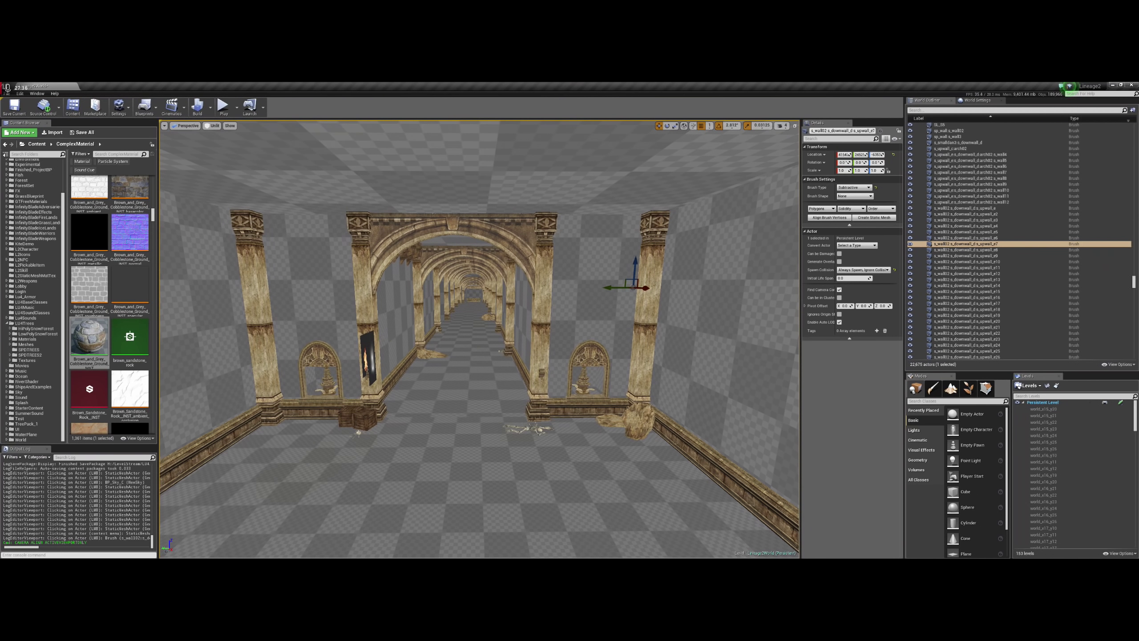
{"action": "right_click_drag", "start_coordinate": [479, 339], "coordinate": [479, 339]}
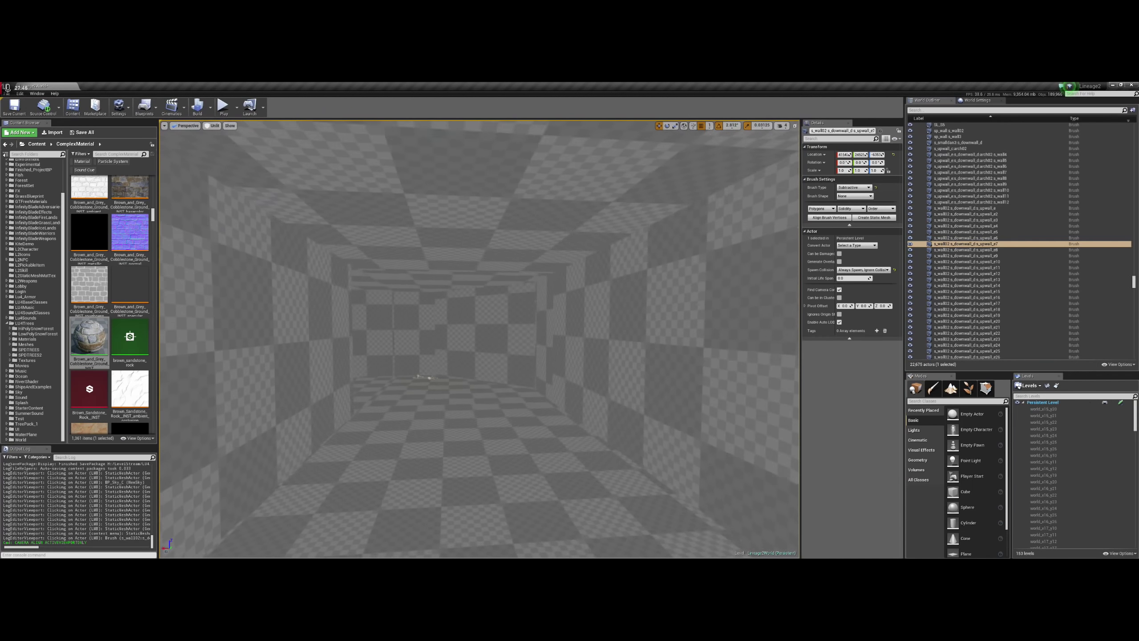
{"action": "right_click_drag", "start_coordinate": [479, 339], "coordinate": [479, 338]}
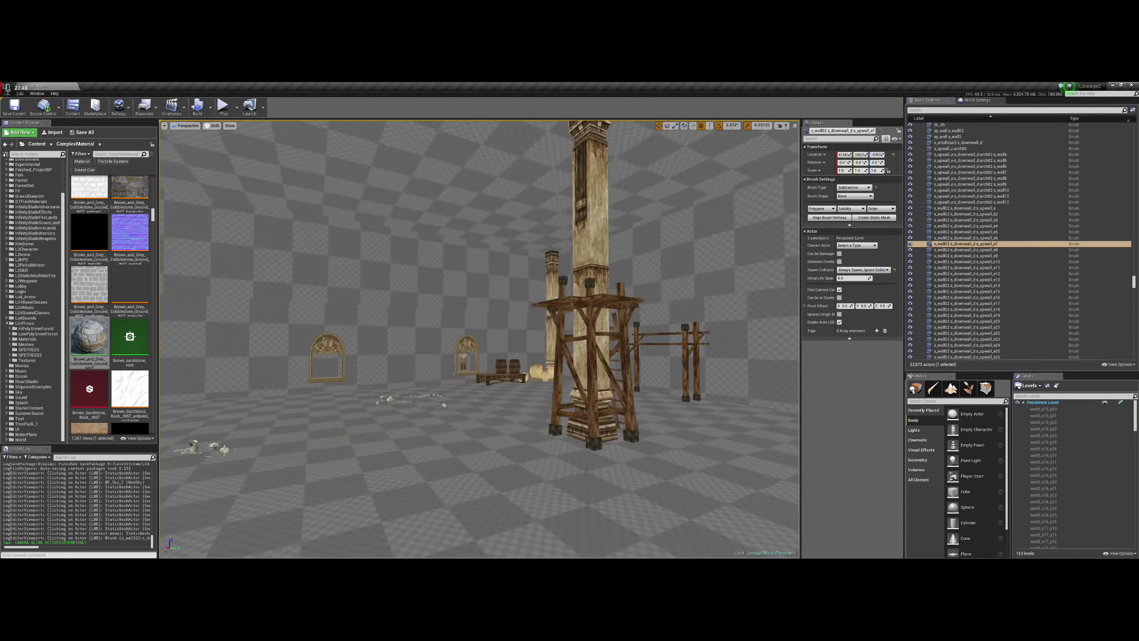